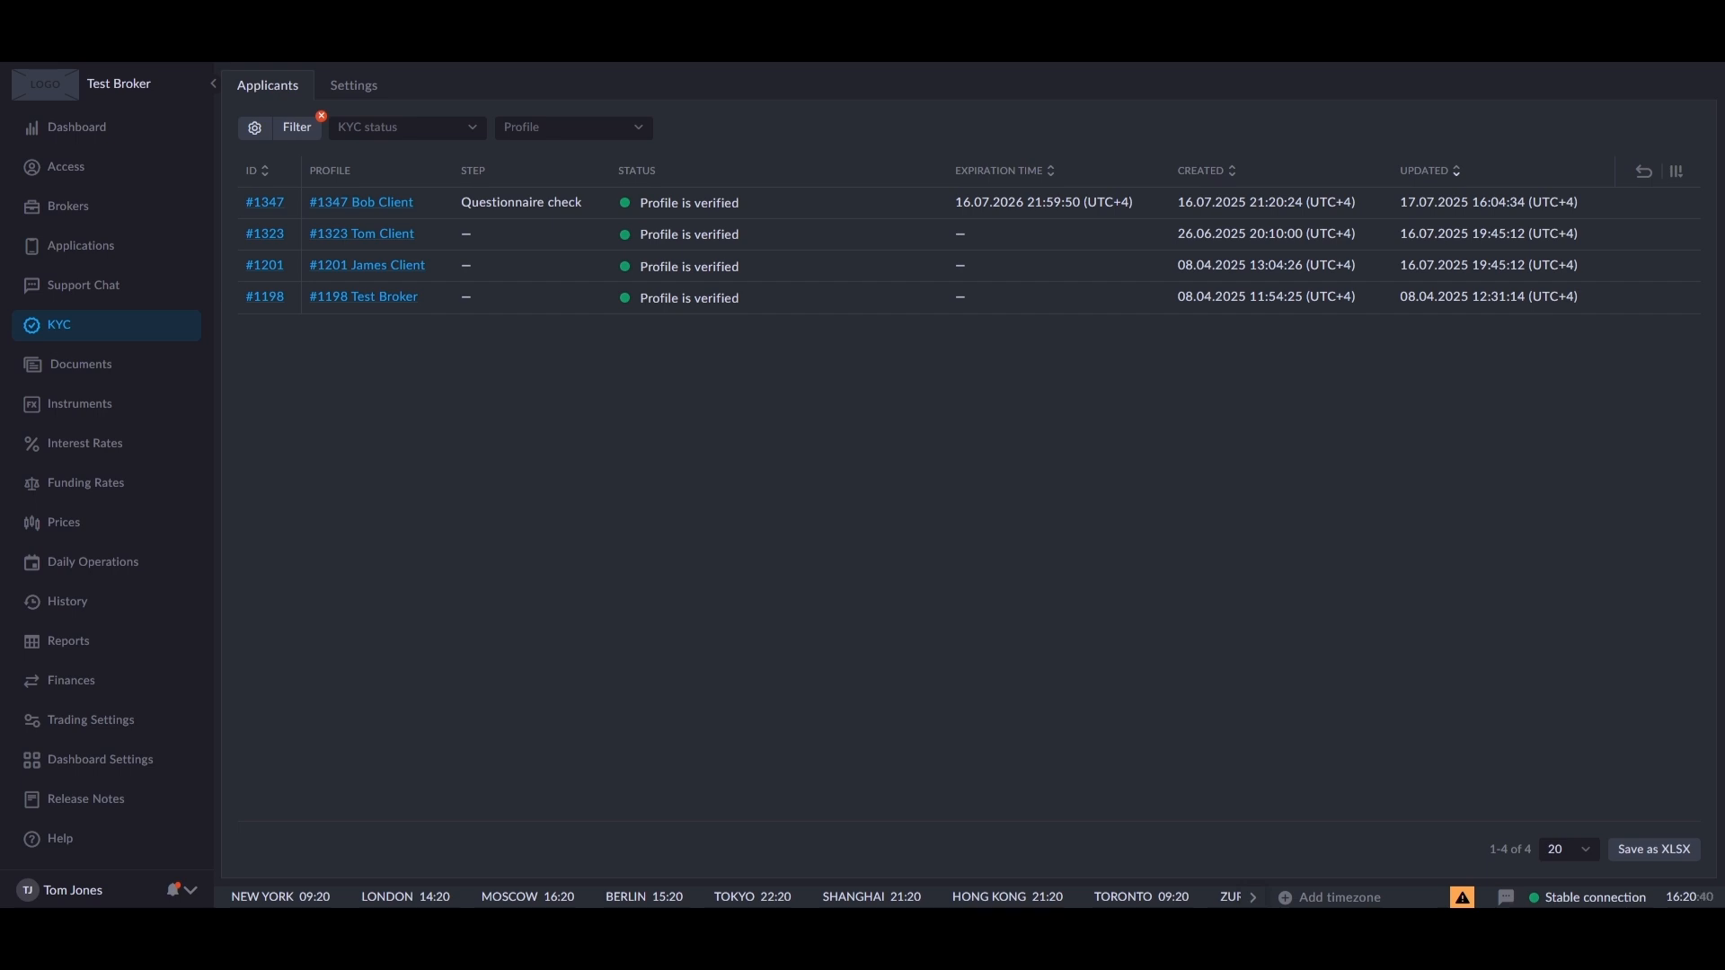
# - Show the four existing KYC questionnaire fields under Settings › Fields and begin a new field
pyautogui.click(365, 93)
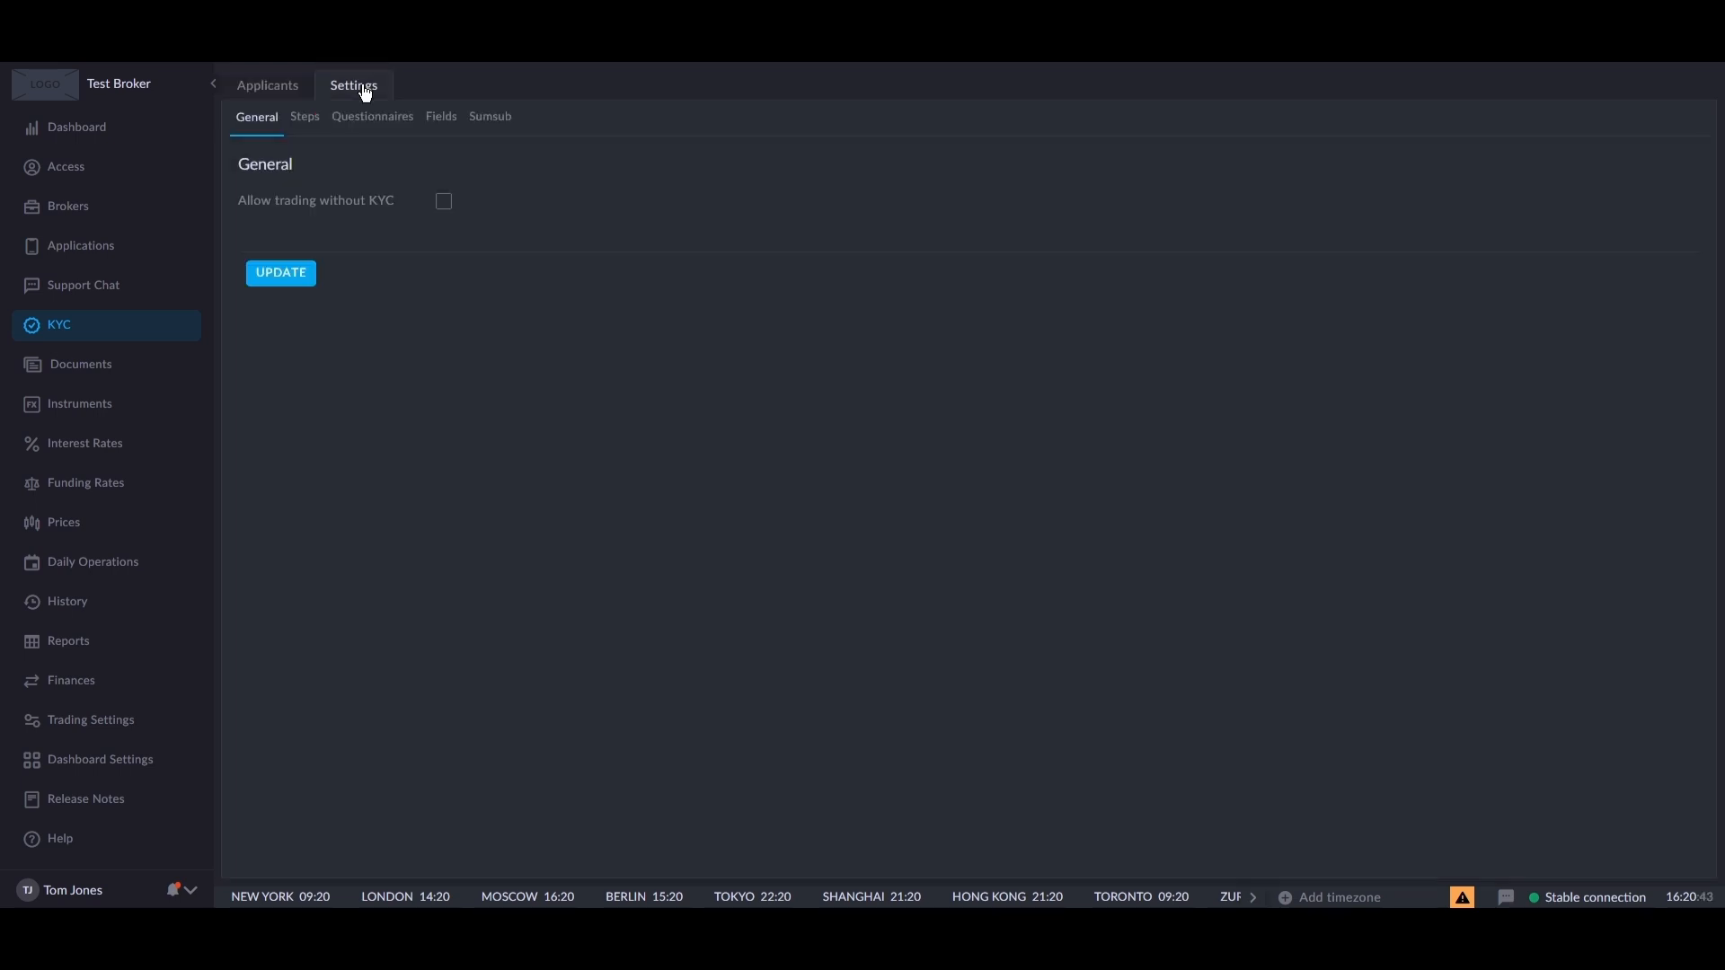
pyautogui.click(438, 118)
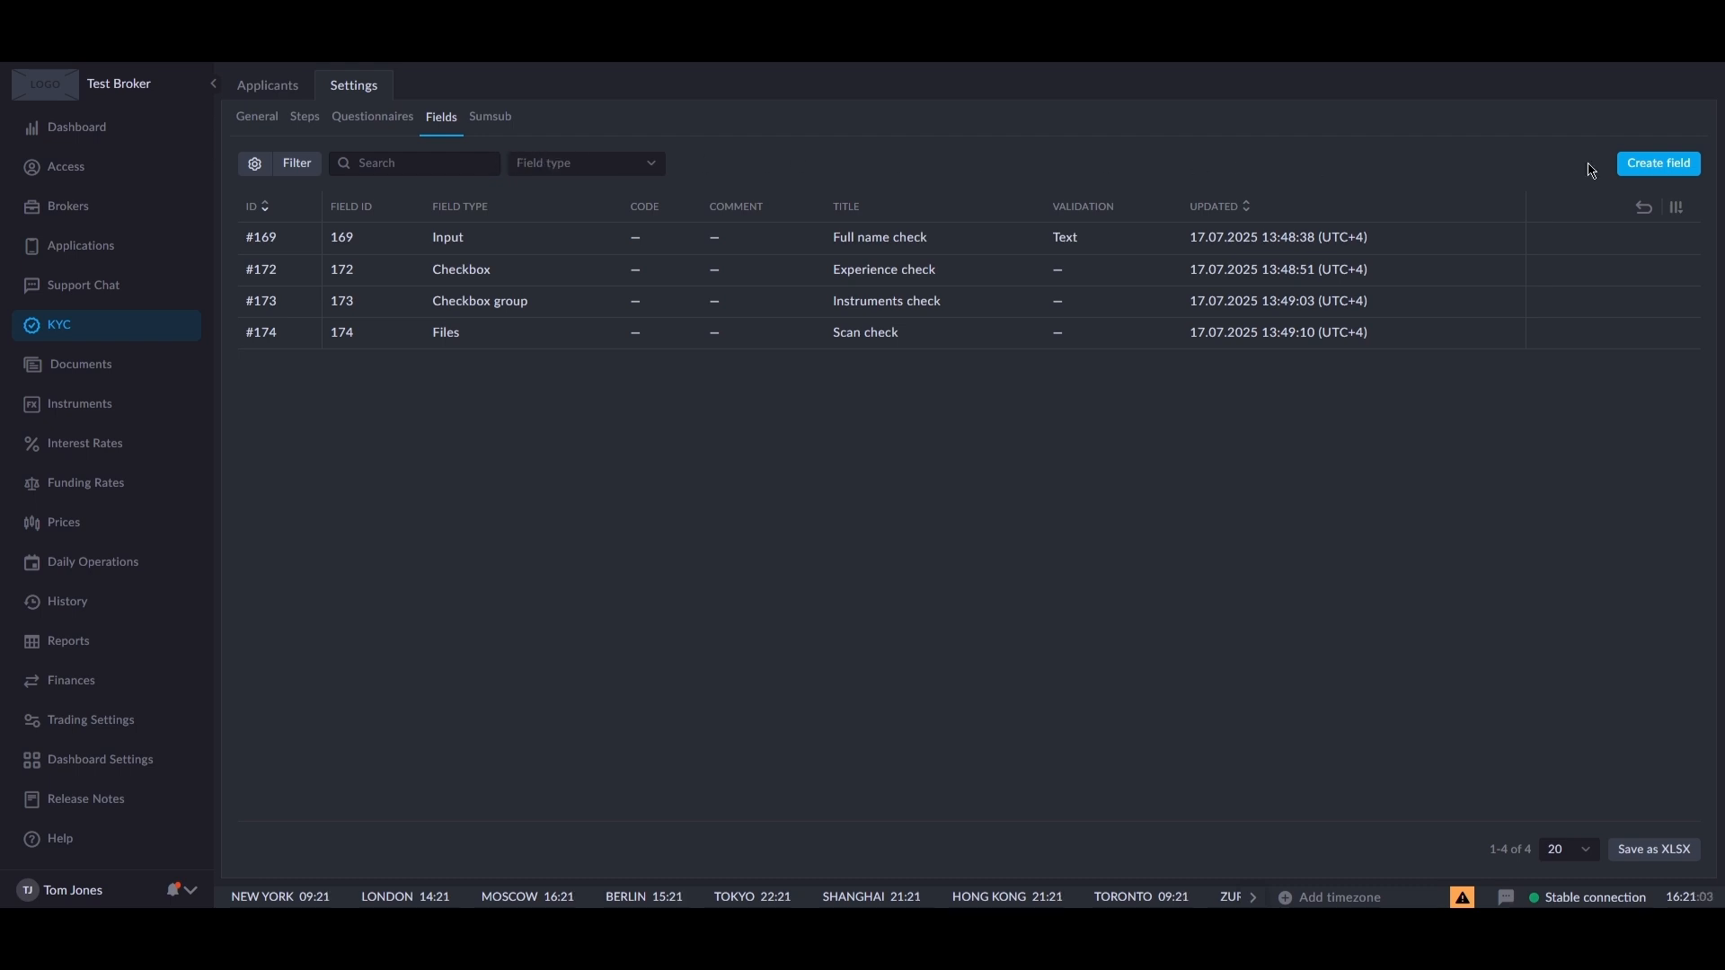
pyautogui.click(1662, 164)
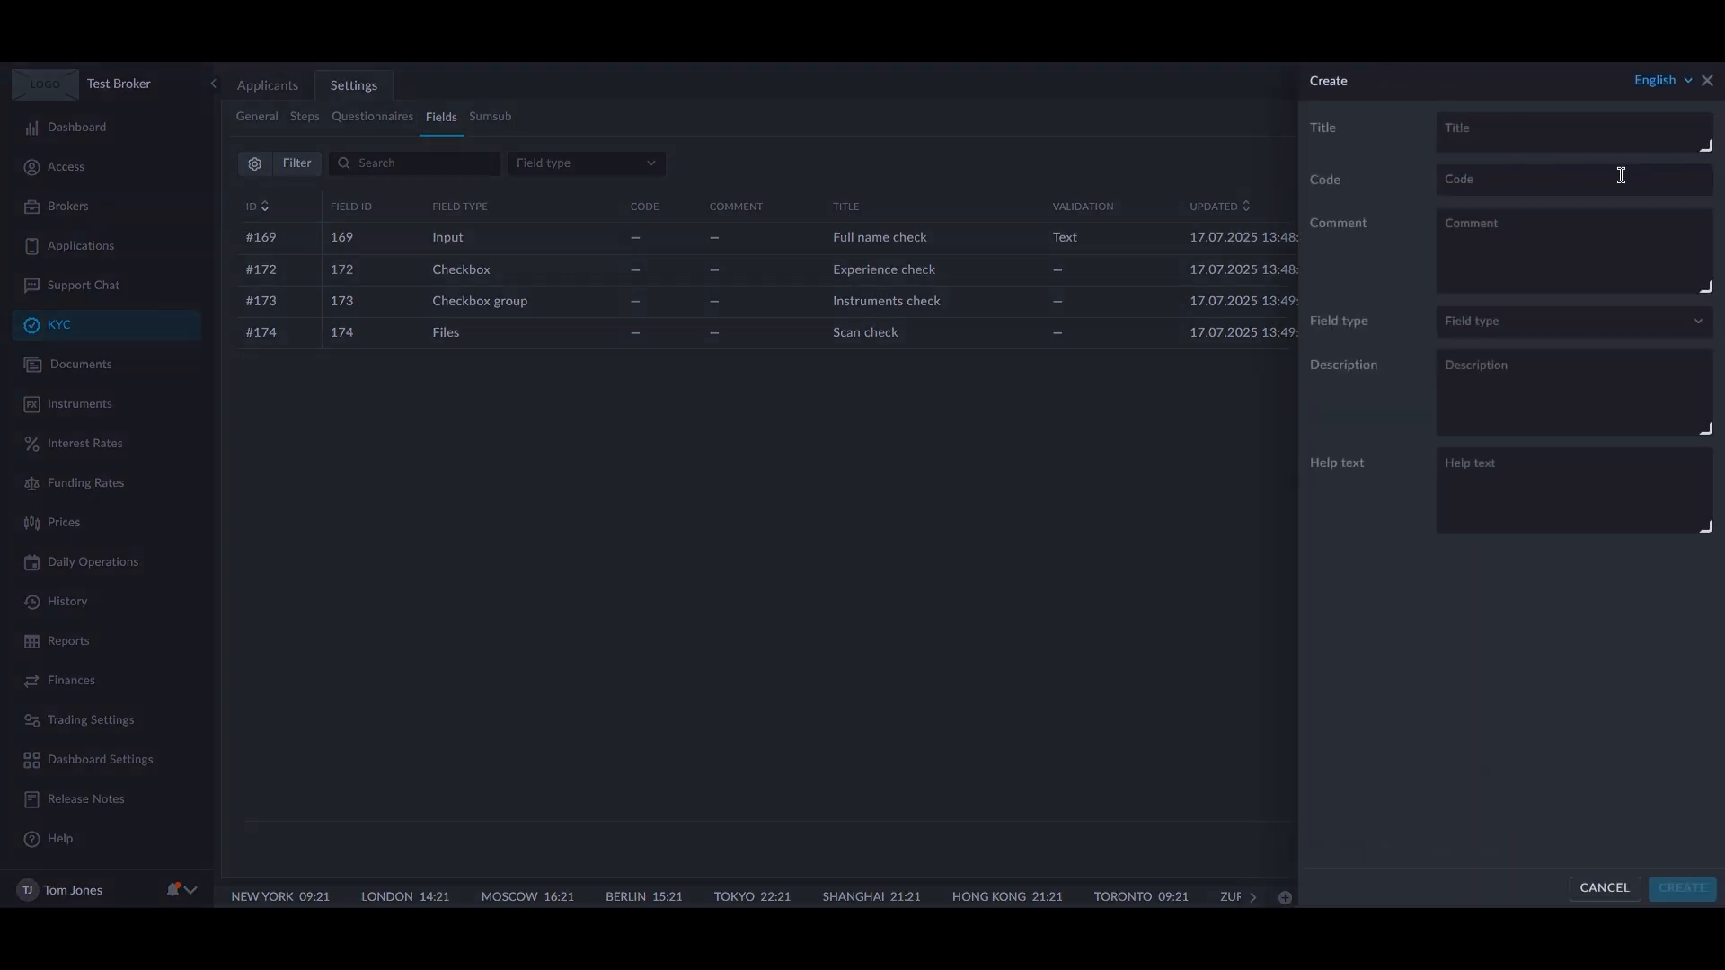
# - Title the new field 'Full name' as a Text Area limited to 100 characters
pyautogui.click(1569, 124)
pyautogui.write('Full name')
pyautogui.press('Return')
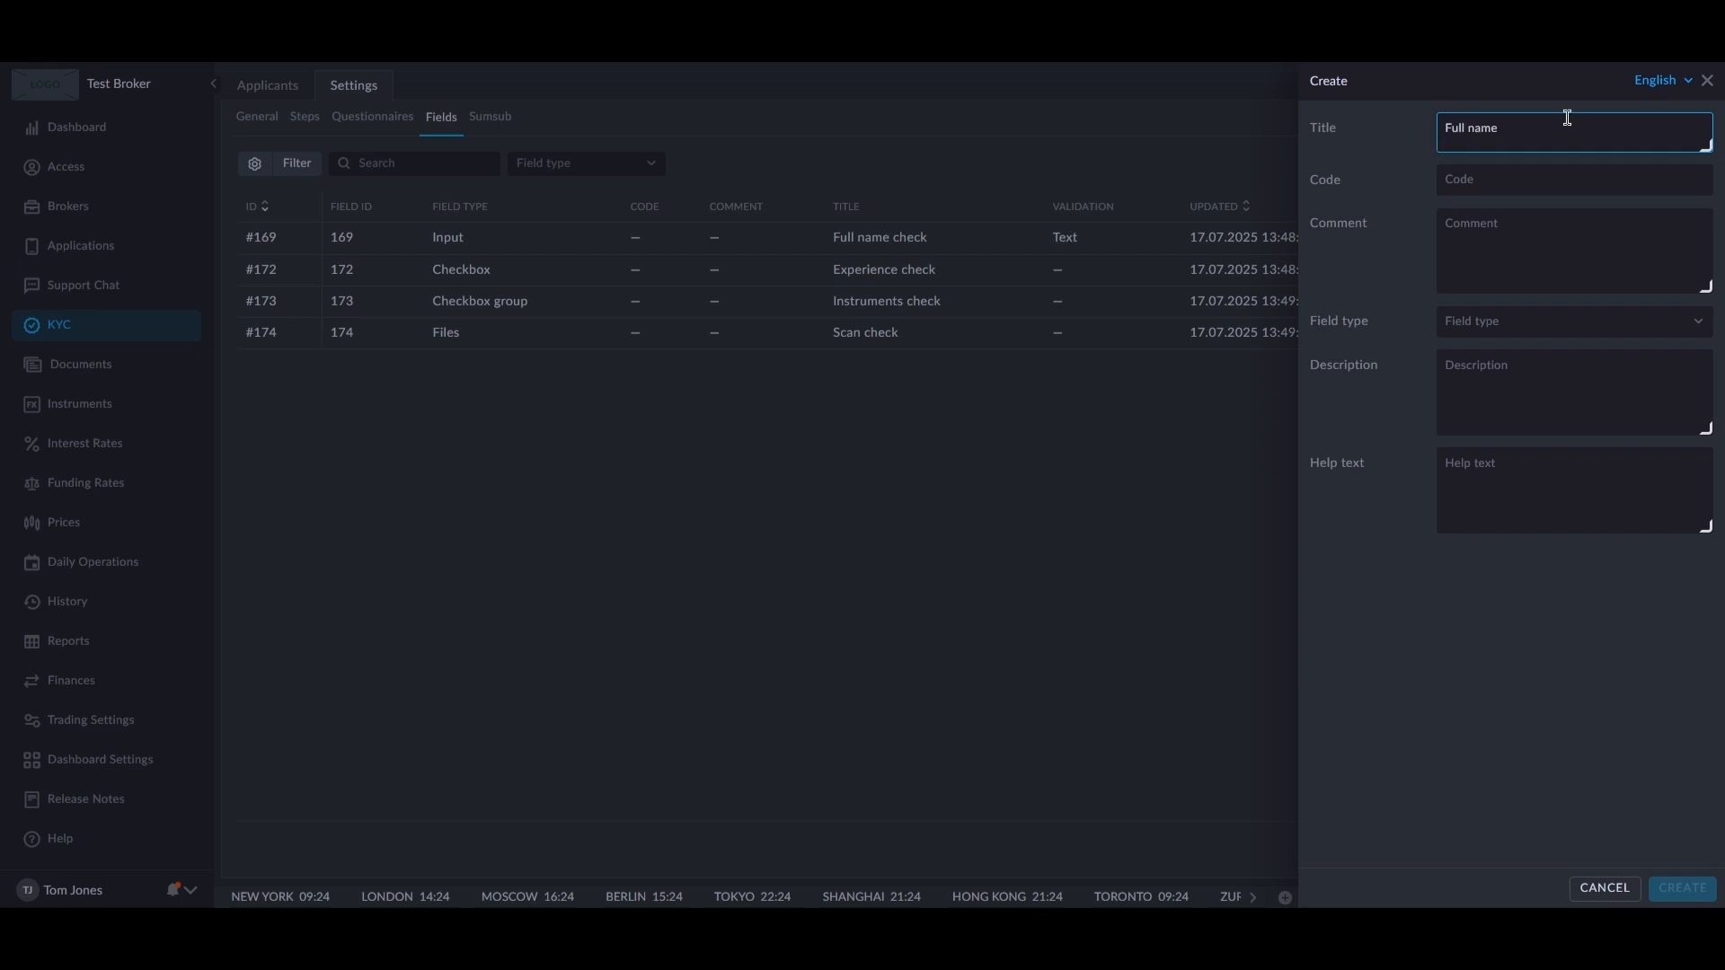
pyautogui.press('Tab')
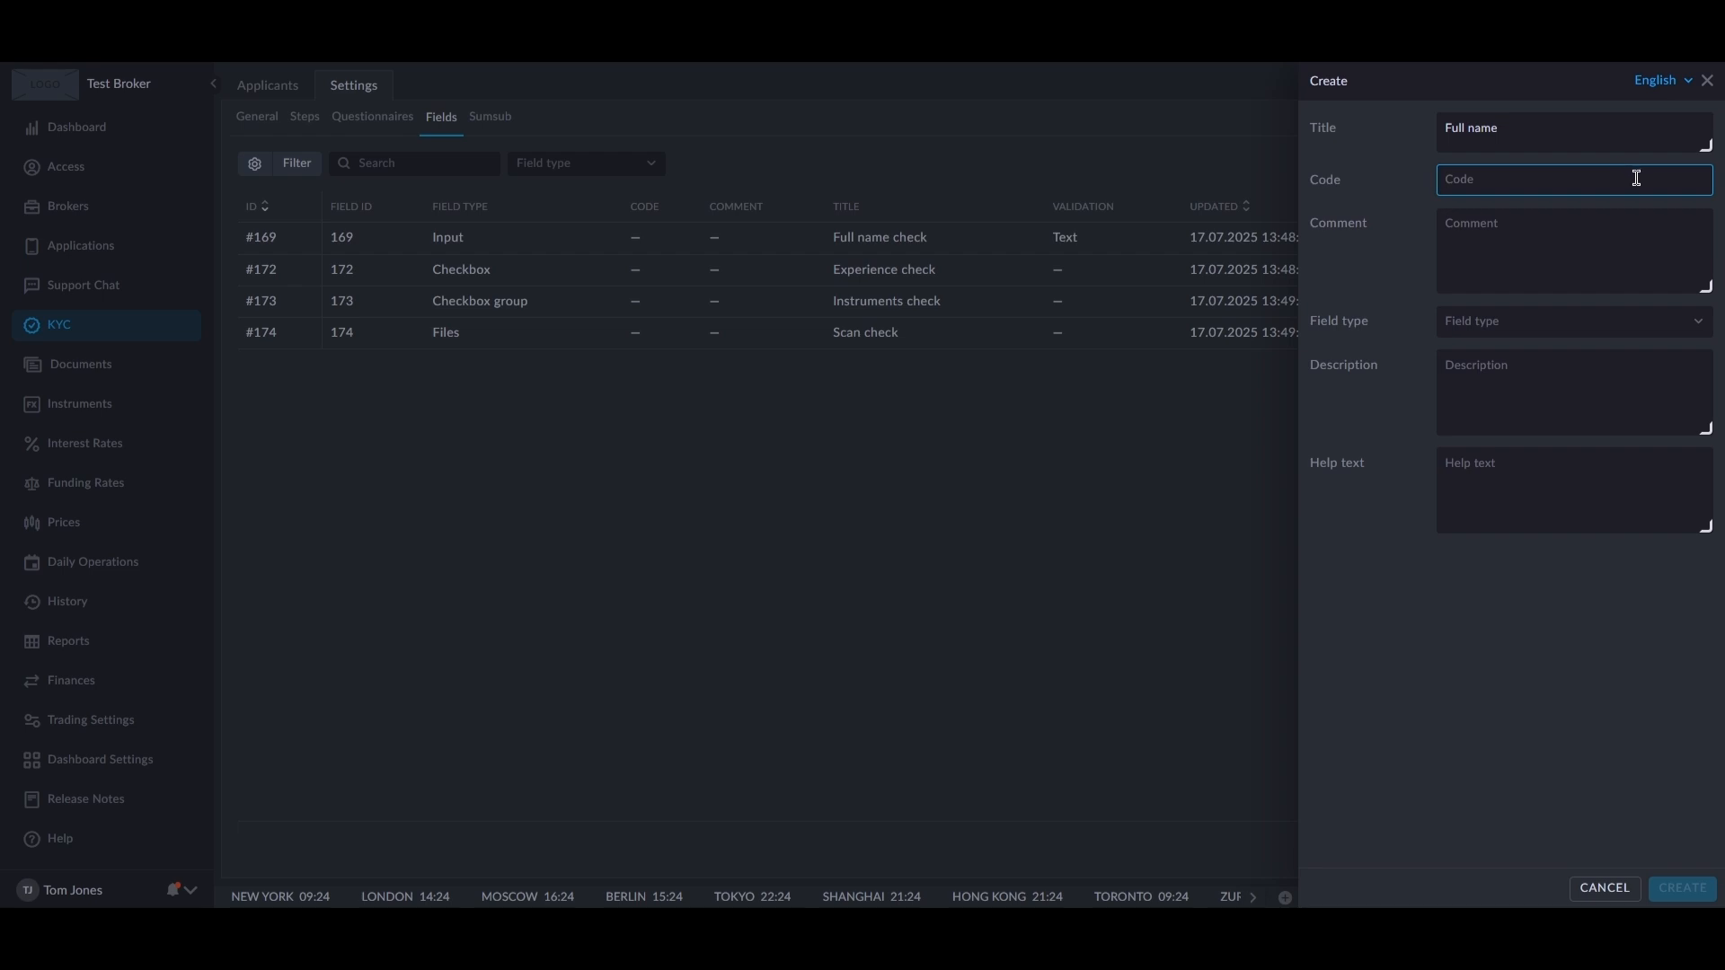
pyautogui.click(1675, 213)
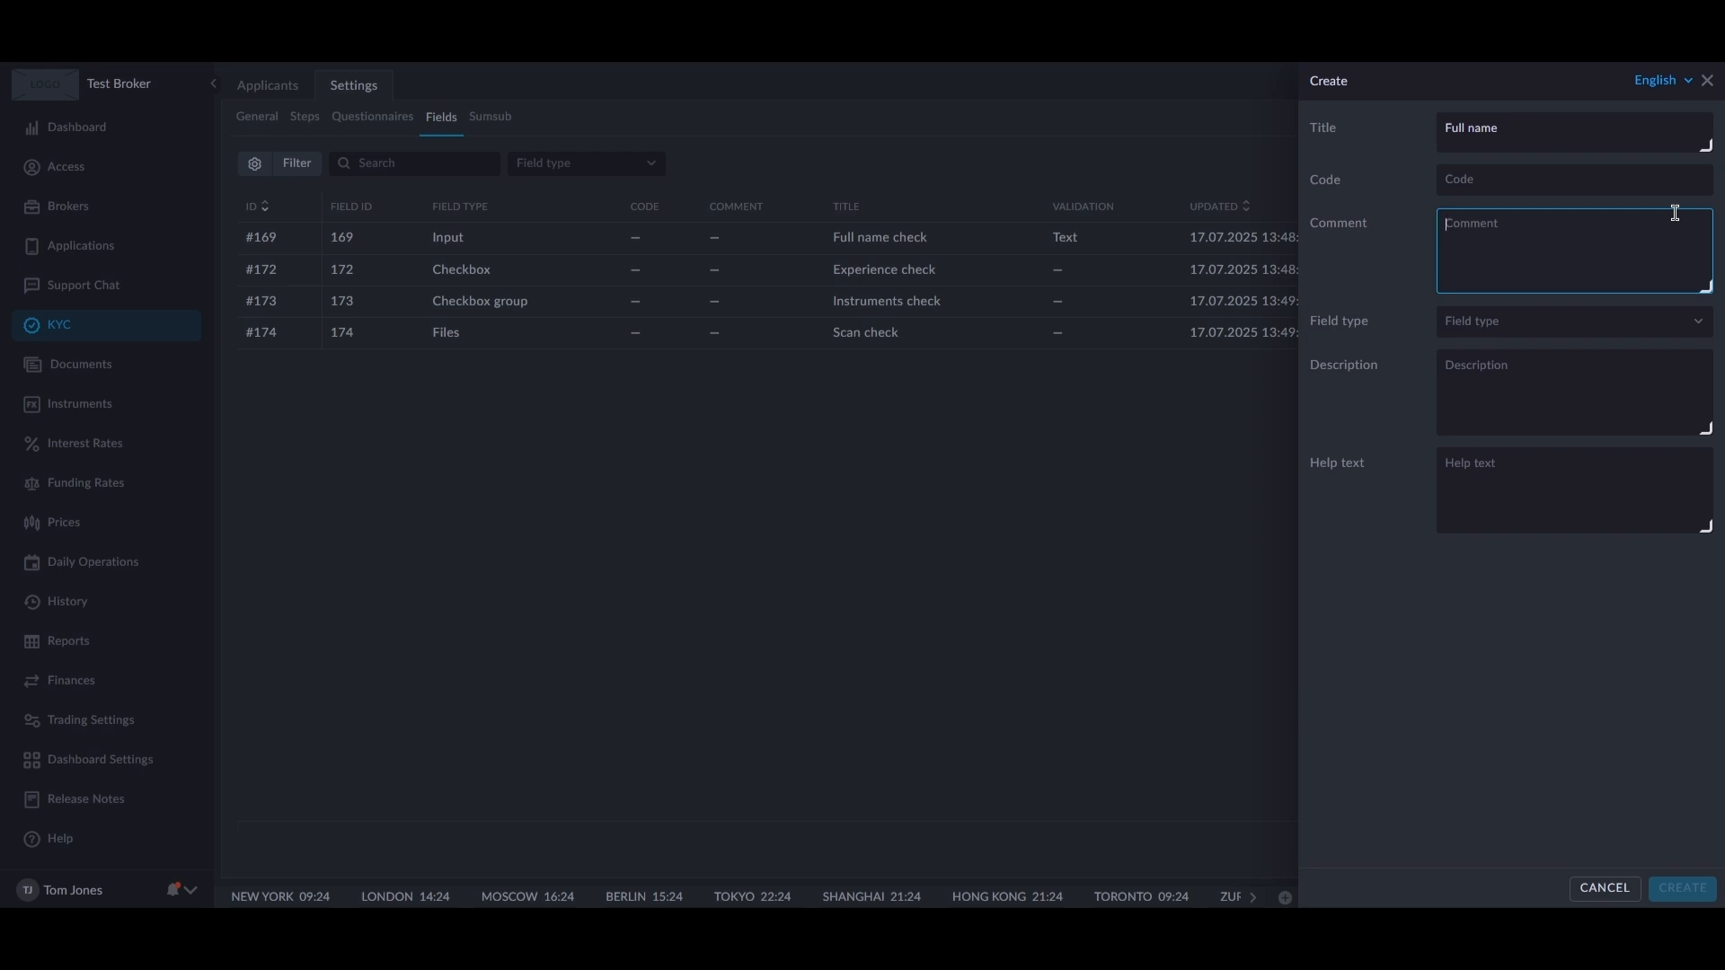
pyautogui.click(1667, 333)
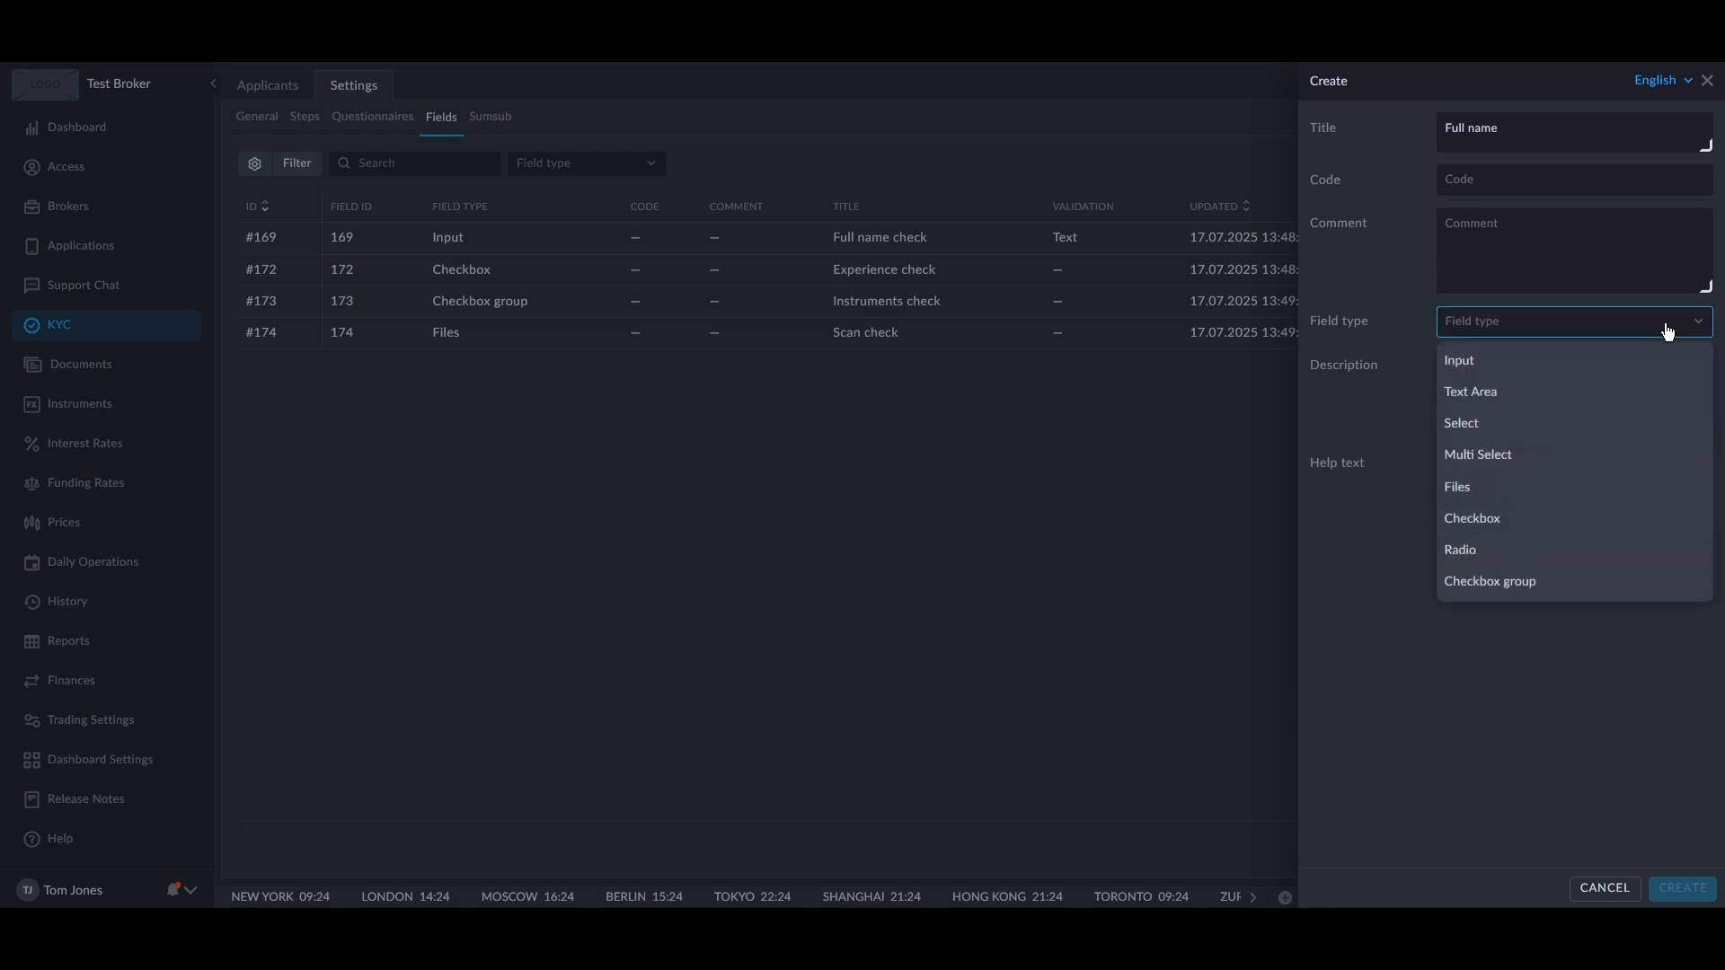
pyautogui.click(1649, 386)
pyautogui.click(1655, 363)
pyautogui.write('10')
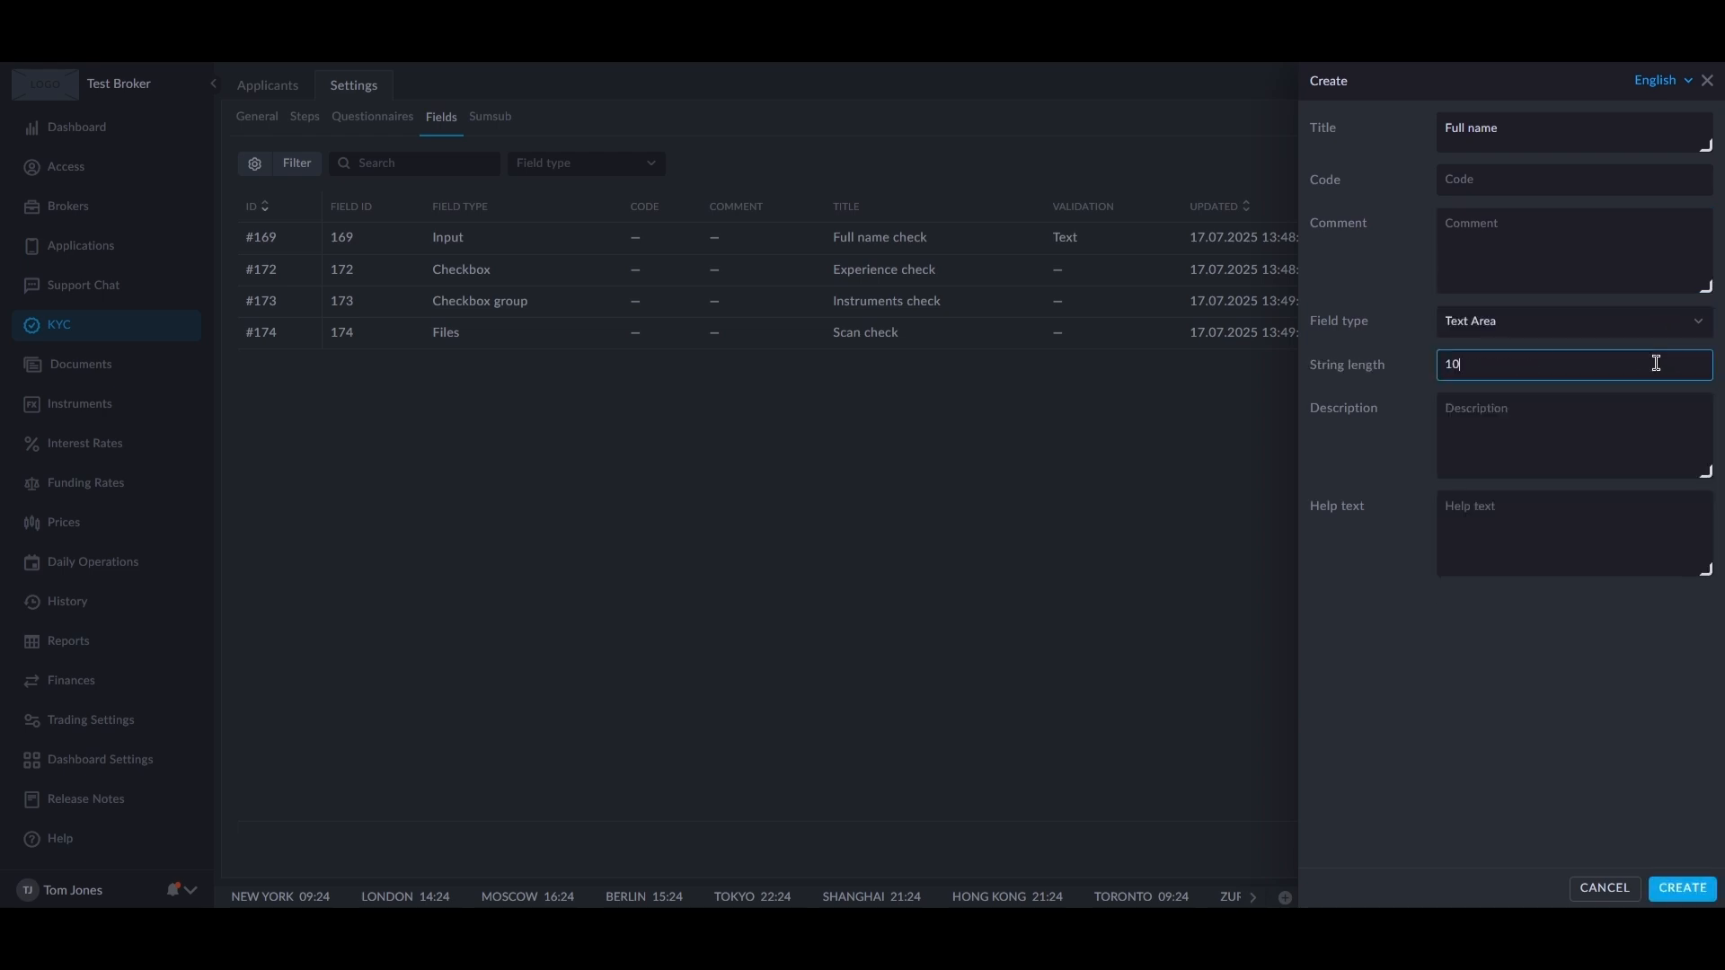
pyautogui.write('0')
# - Add the 'Your first name and last name' description and passport help text, then create the field
pyautogui.click(1640, 422)
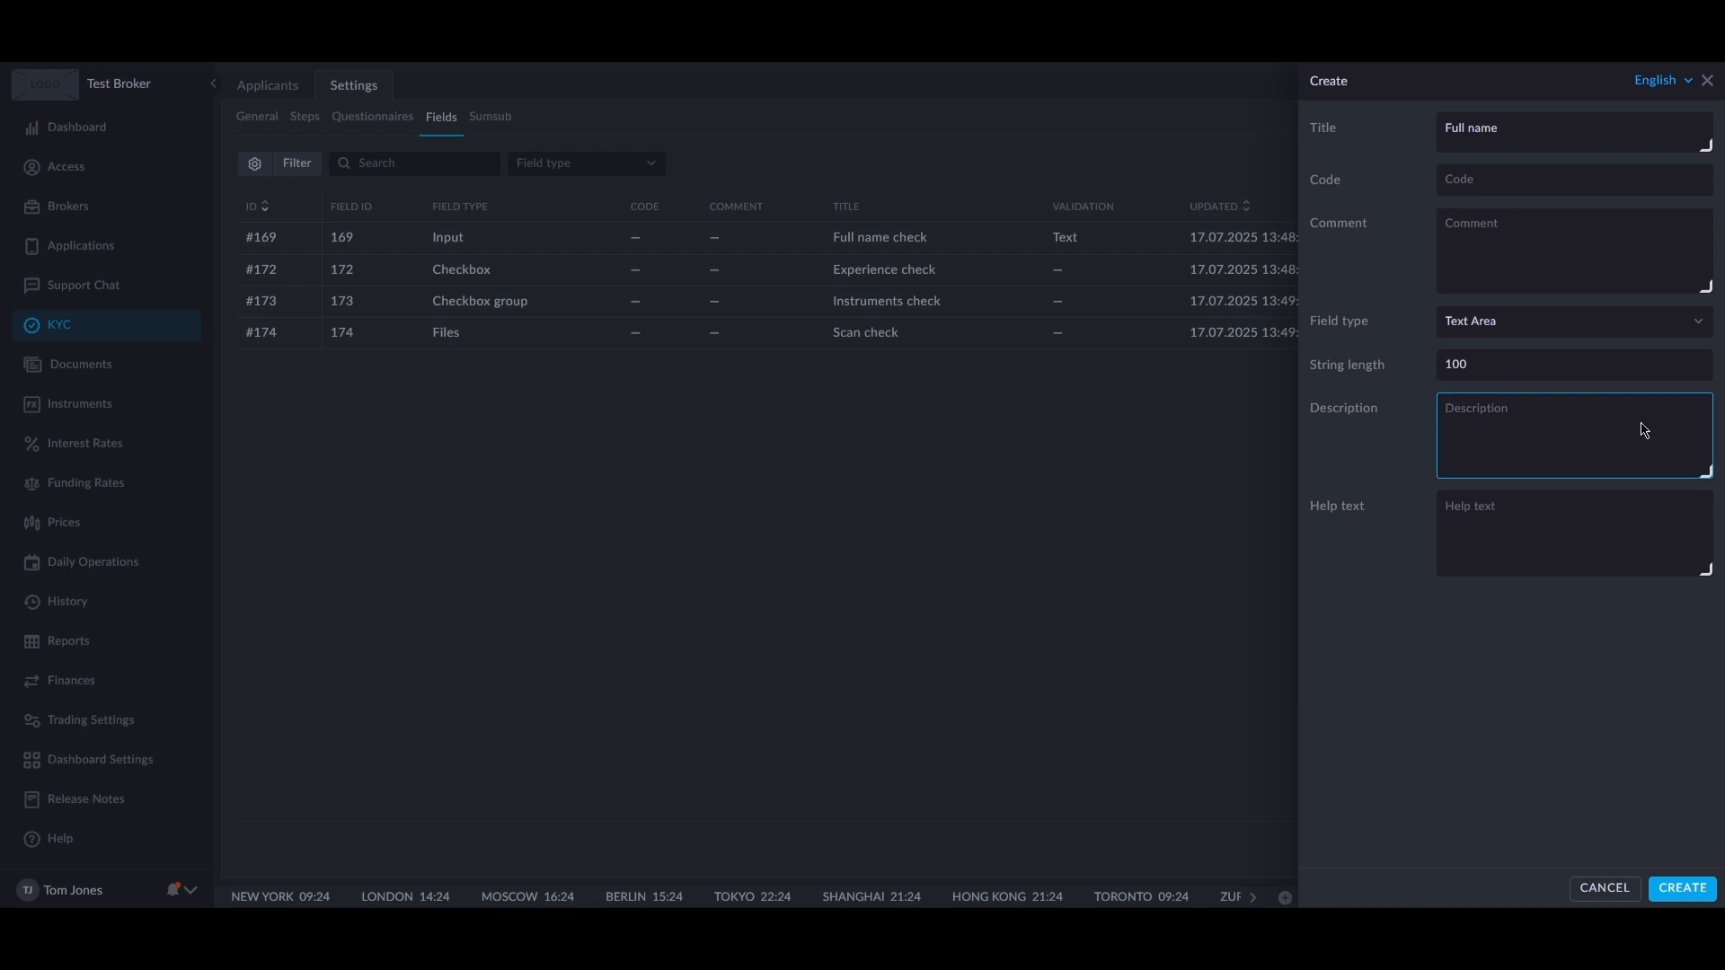
pyautogui.write('Your first name and last name')
pyautogui.click(1641, 513)
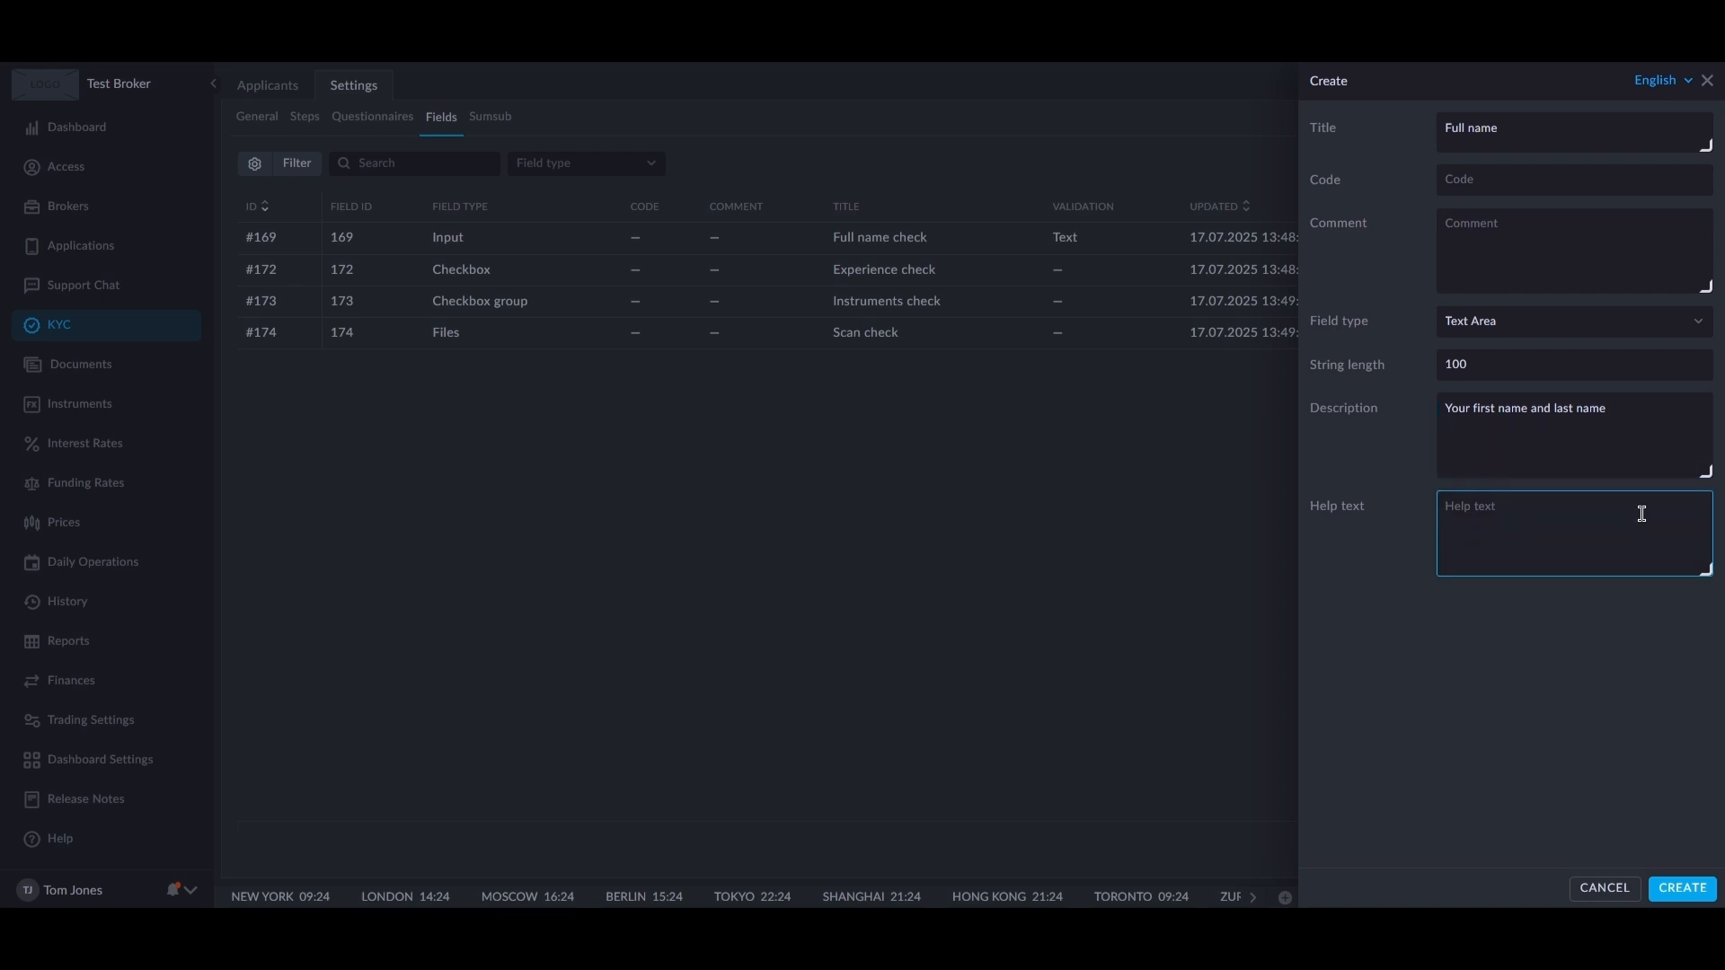
pyautogui.write('Your first name and last name as in your passport')
pyautogui.click(1641, 694)
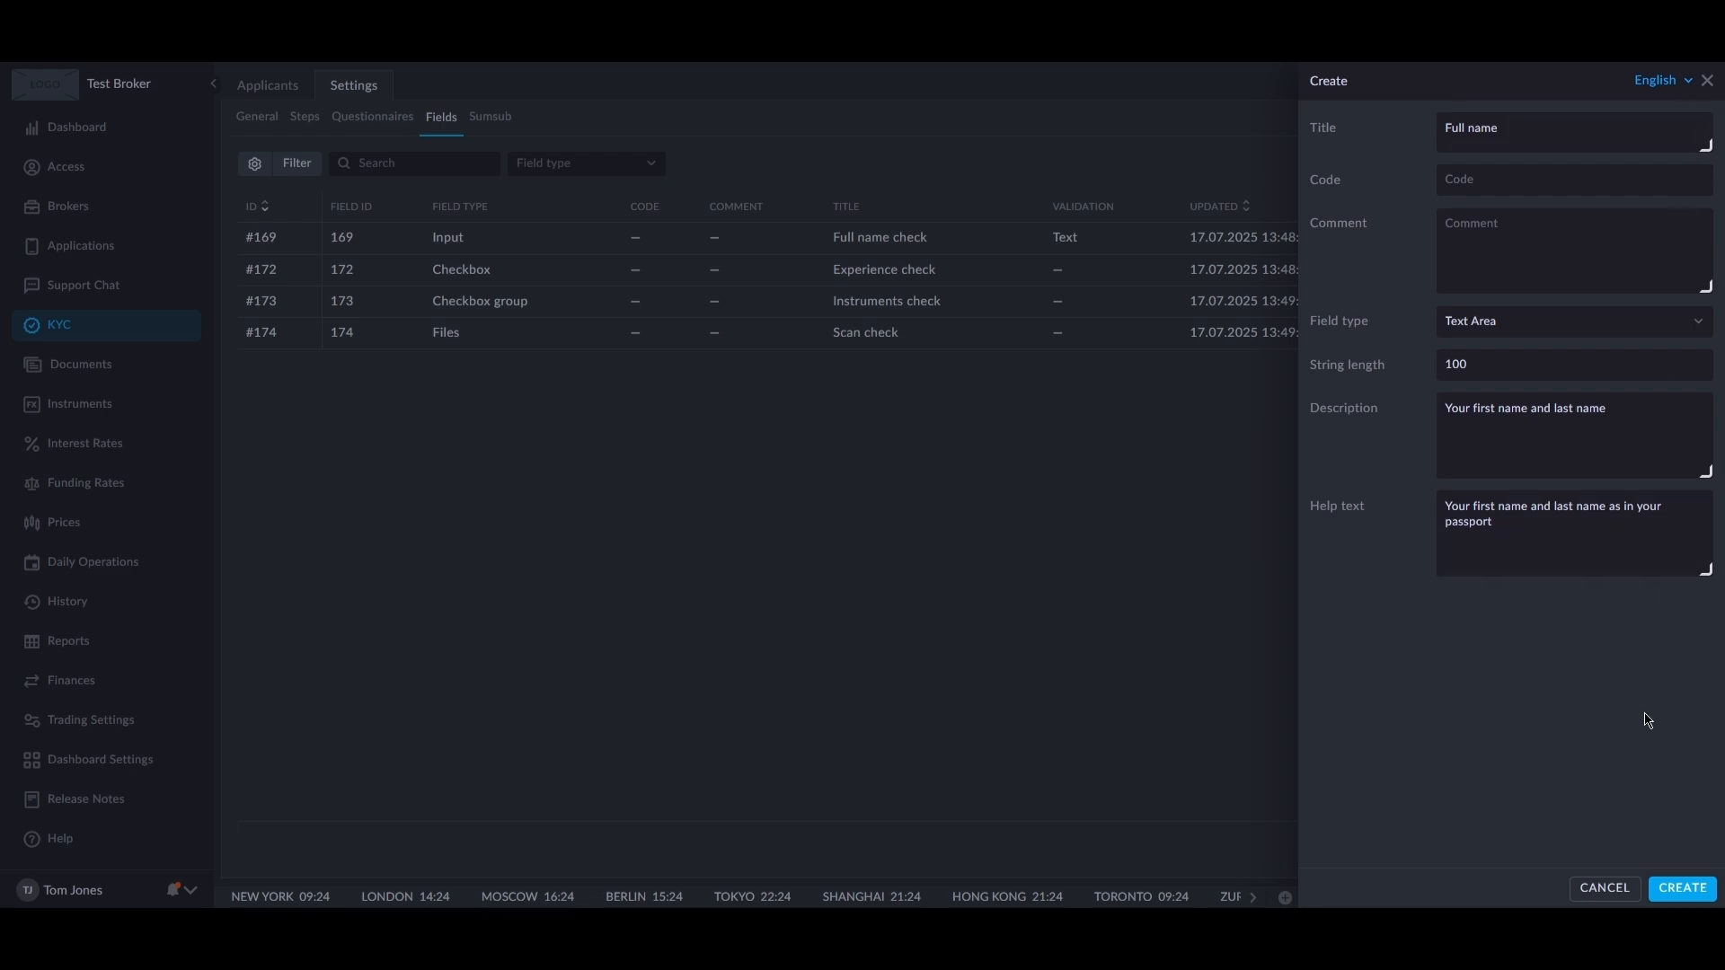
pyautogui.click(1680, 888)
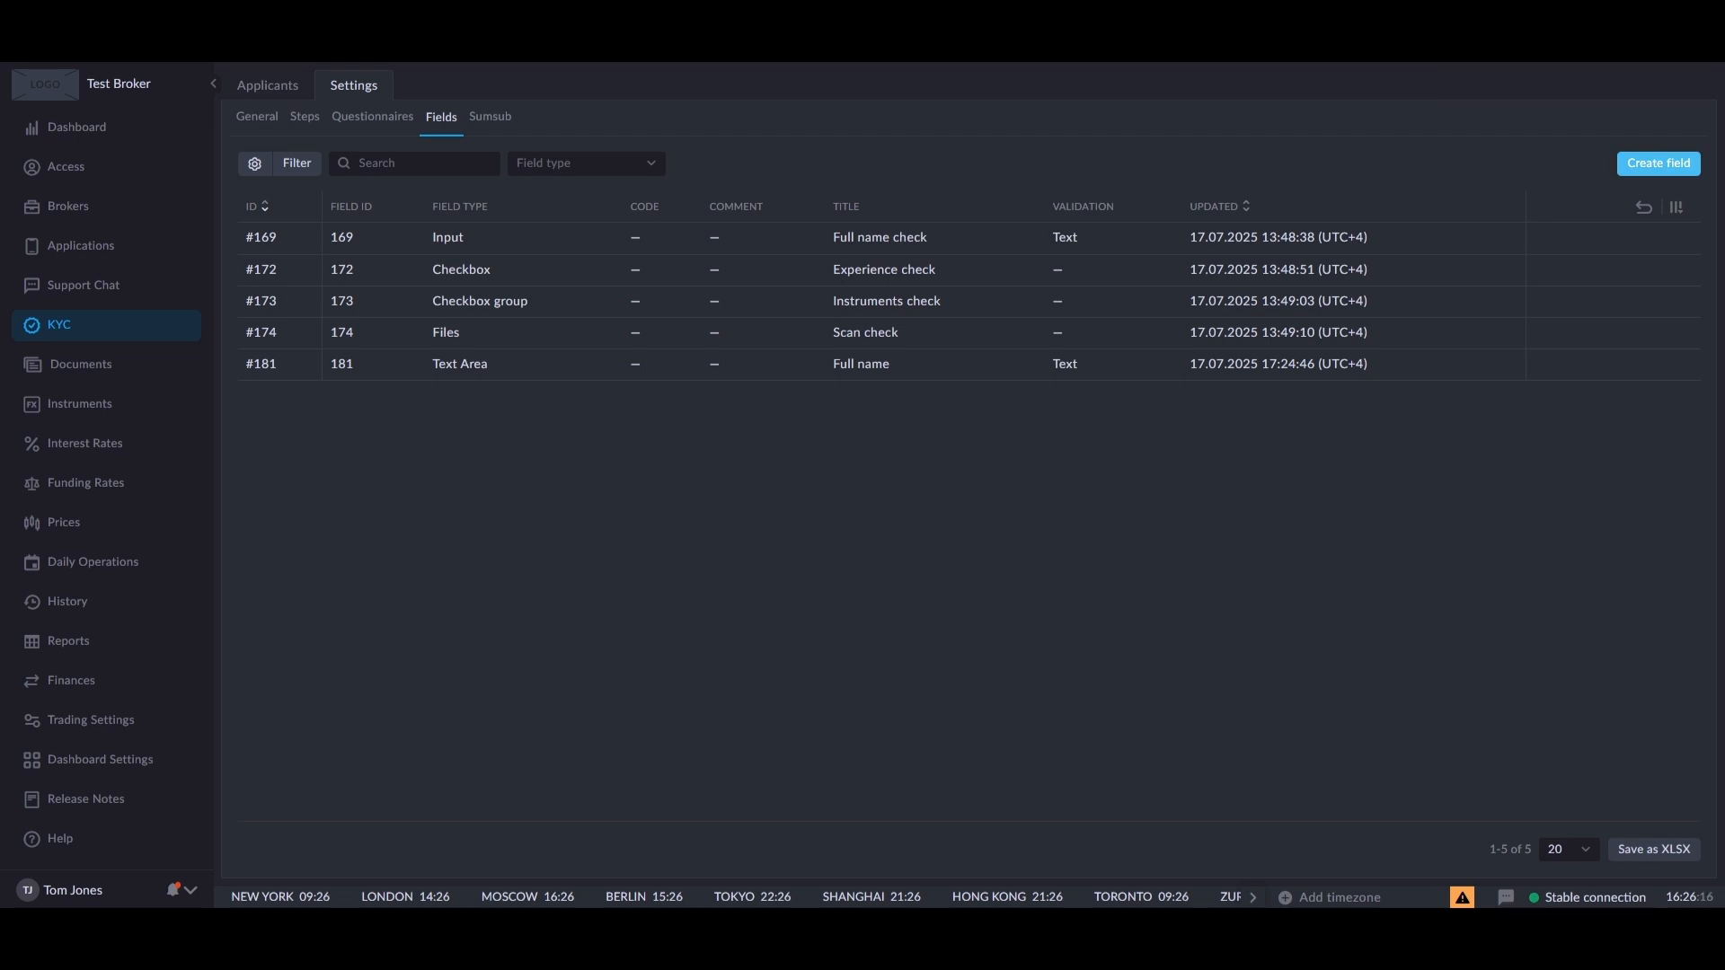
pyautogui.click(1658, 162)
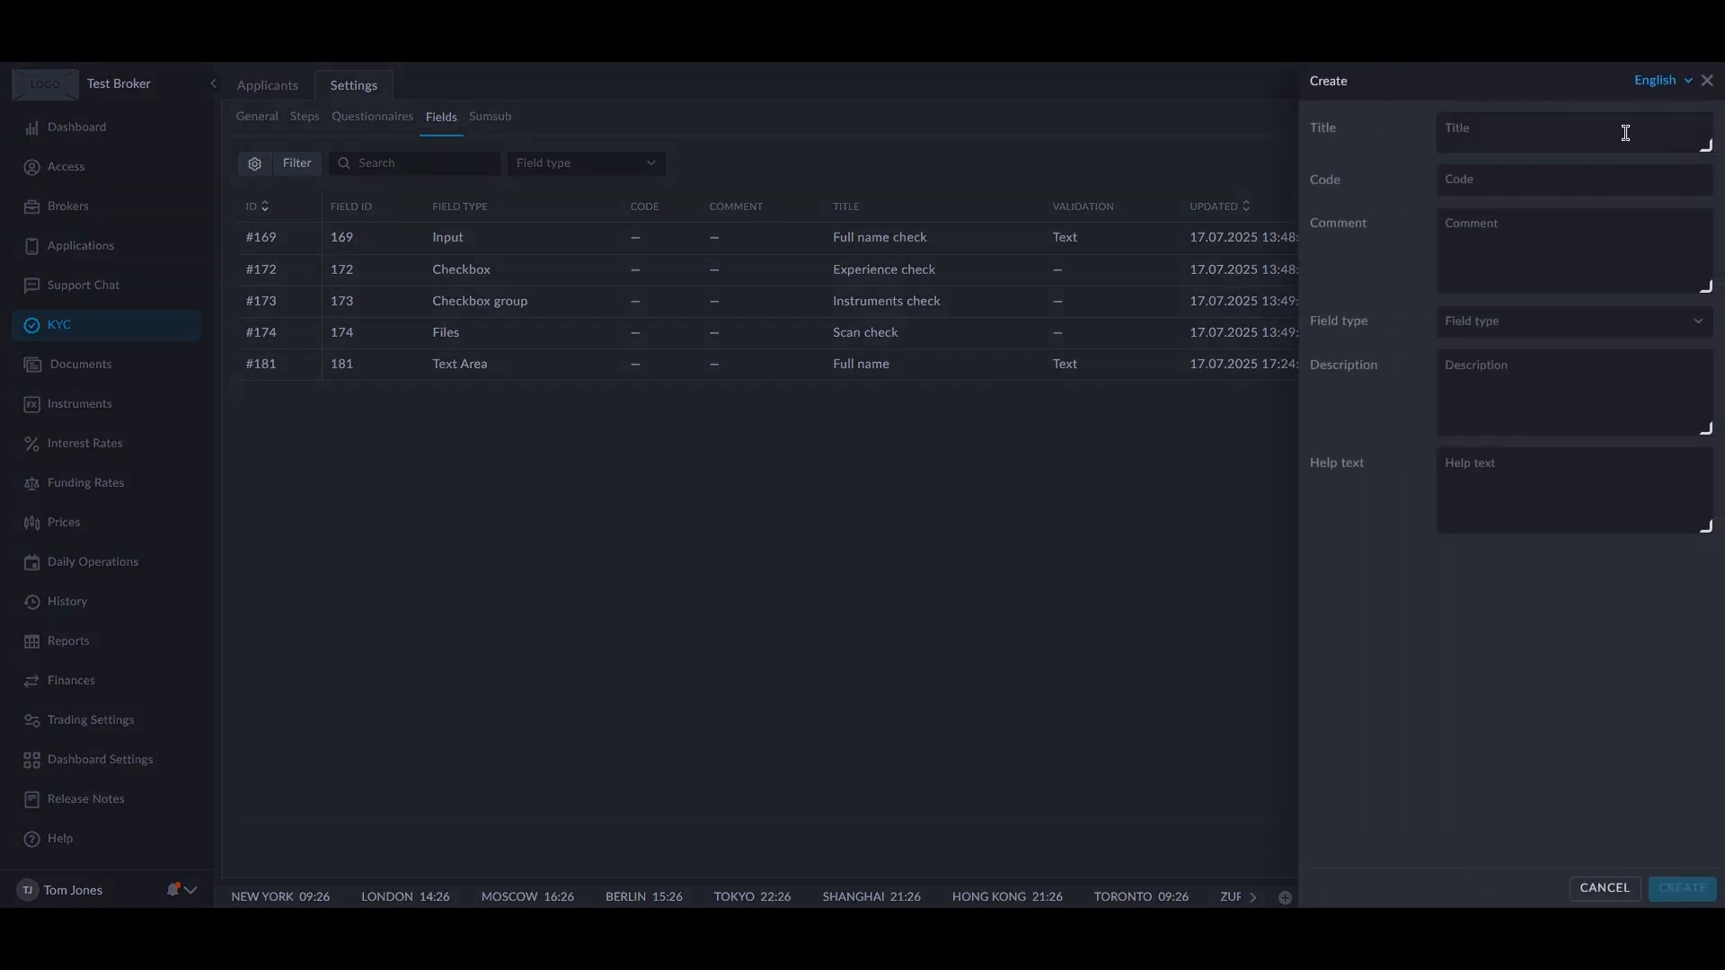
# - Create Checkbox field 'Experience in trading on stock exchanges' with help text and default value No
pyautogui.click(1625, 133)
pyautogui.write('Experience in trading on stock exchanges')
pyautogui.press('Tab')
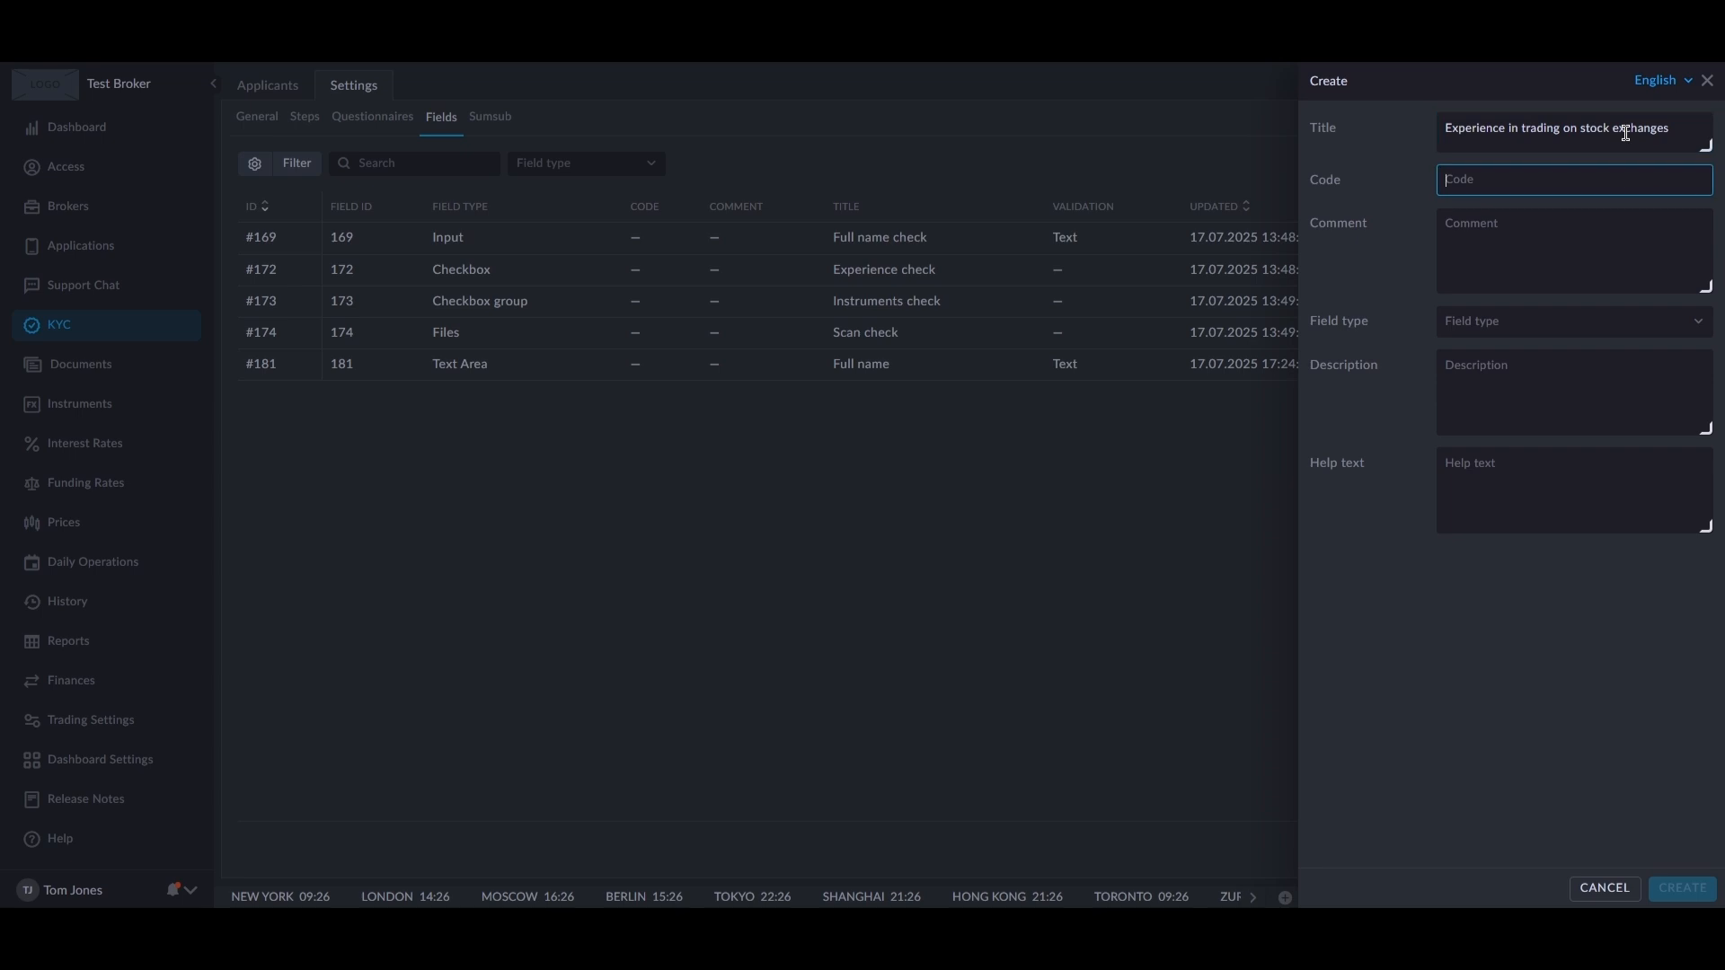
pyautogui.click(1642, 321)
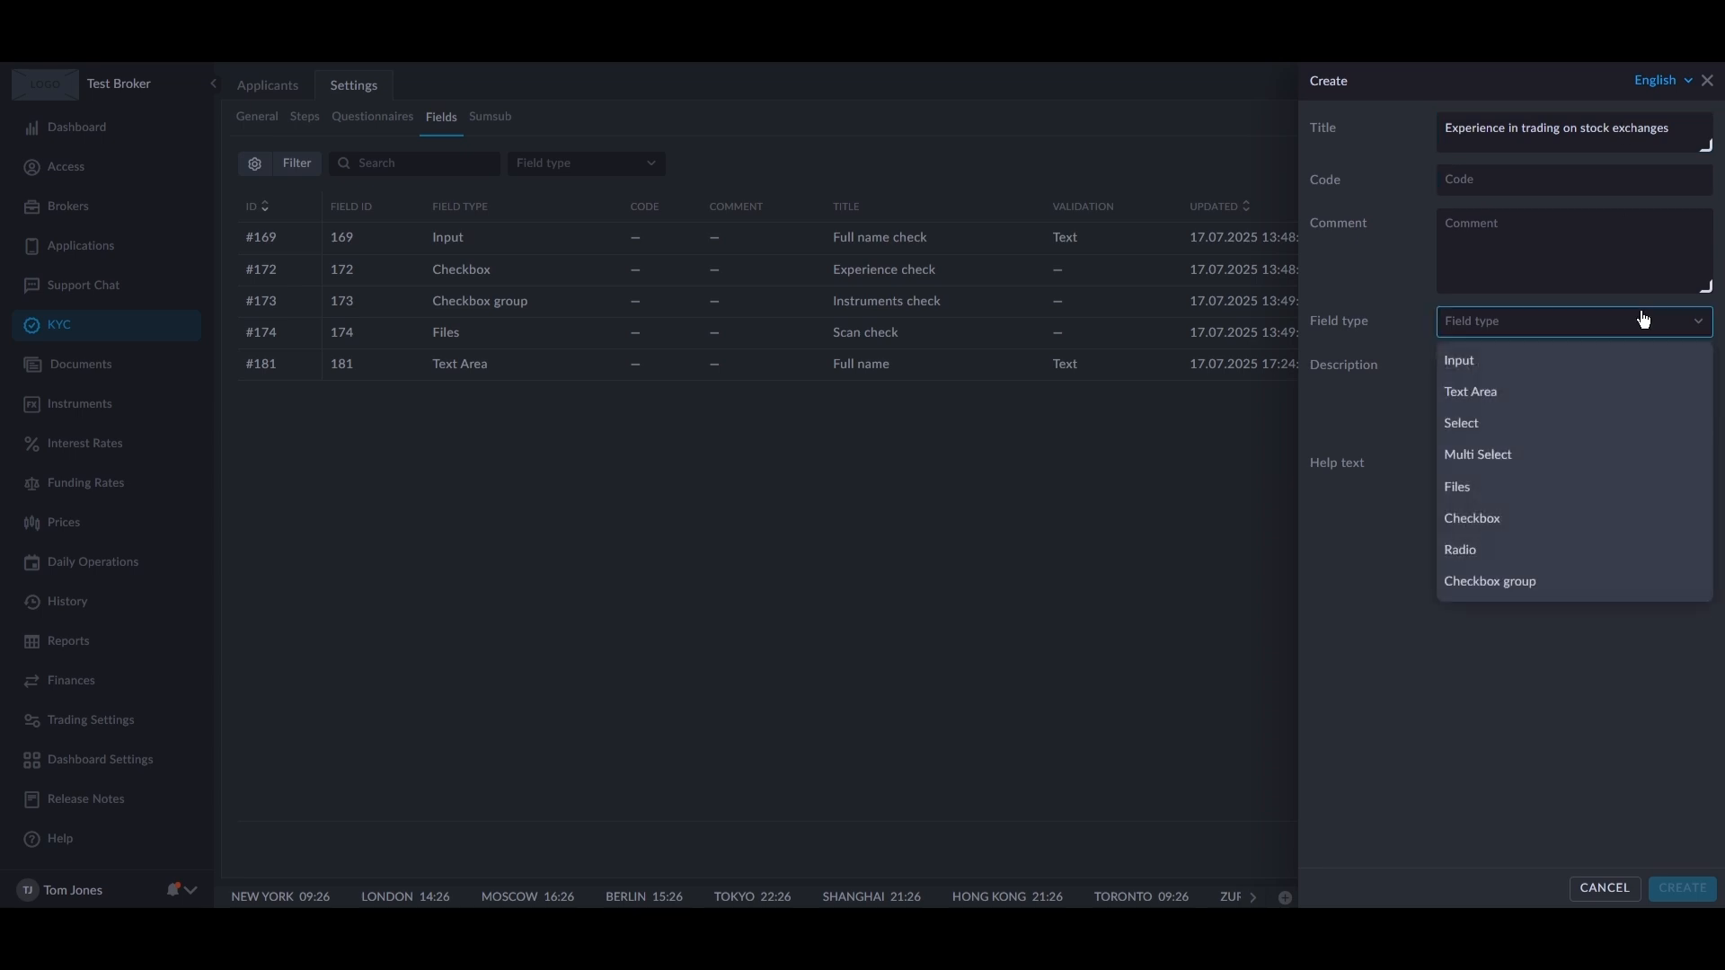
pyautogui.click(1616, 514)
pyautogui.click(1628, 369)
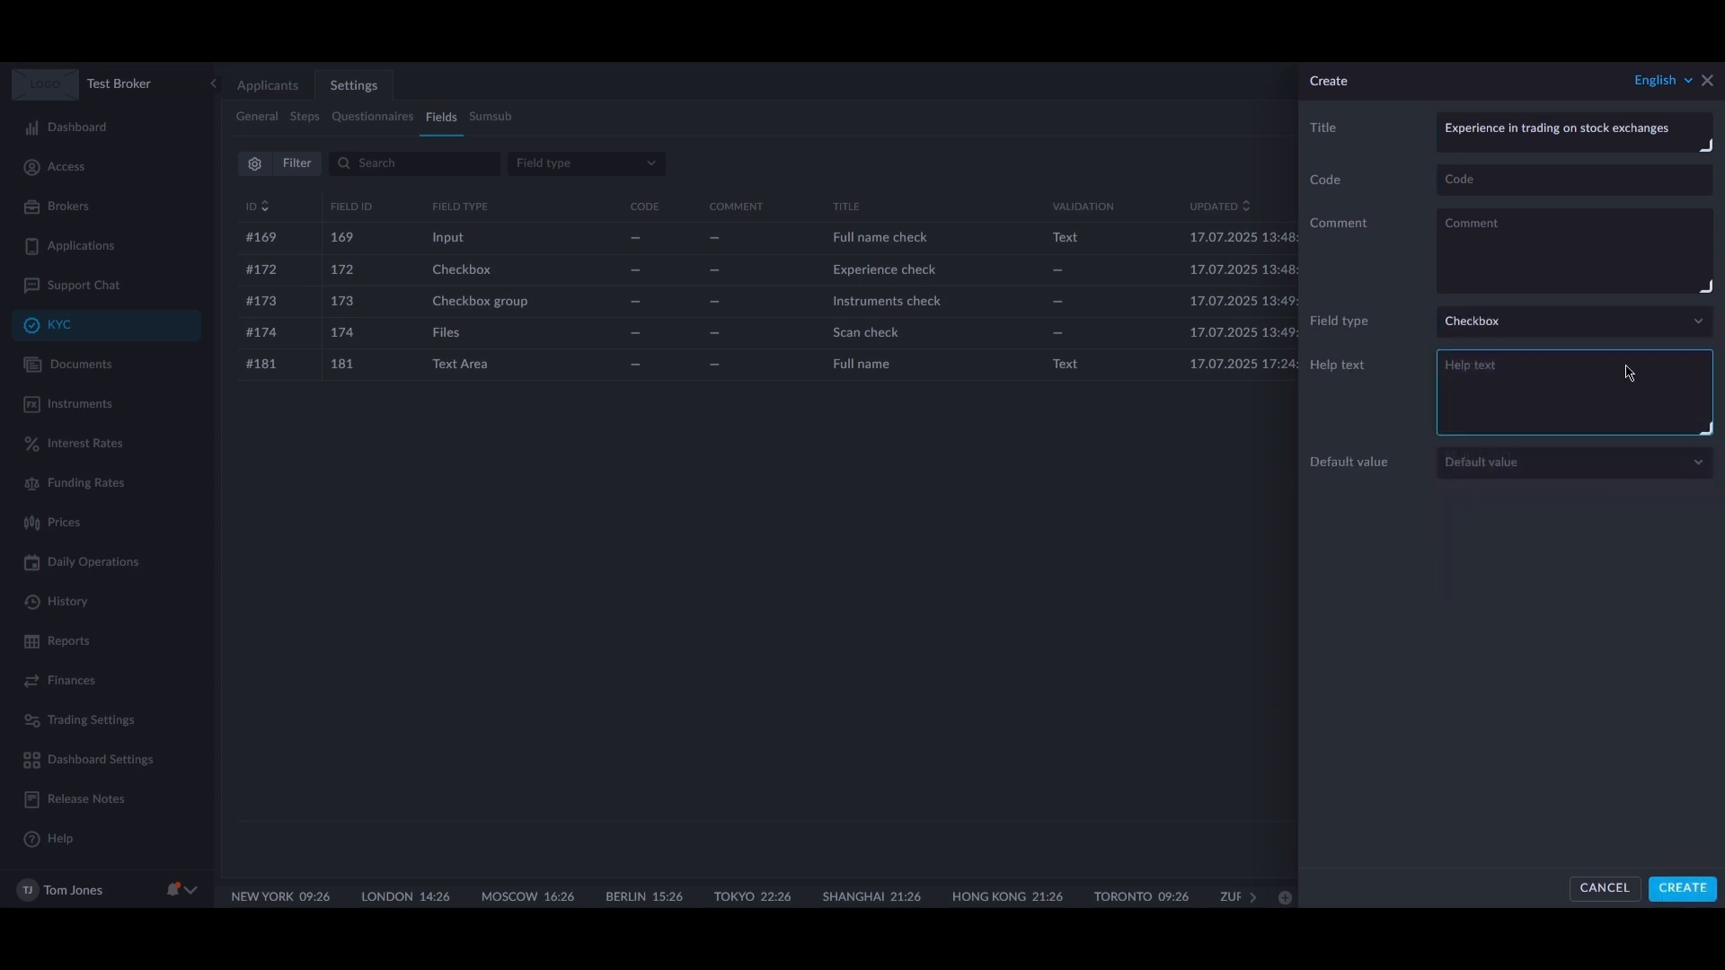
pyautogui.write('Have you had experience in trading on stock exchanges?')
pyautogui.click(1693, 483)
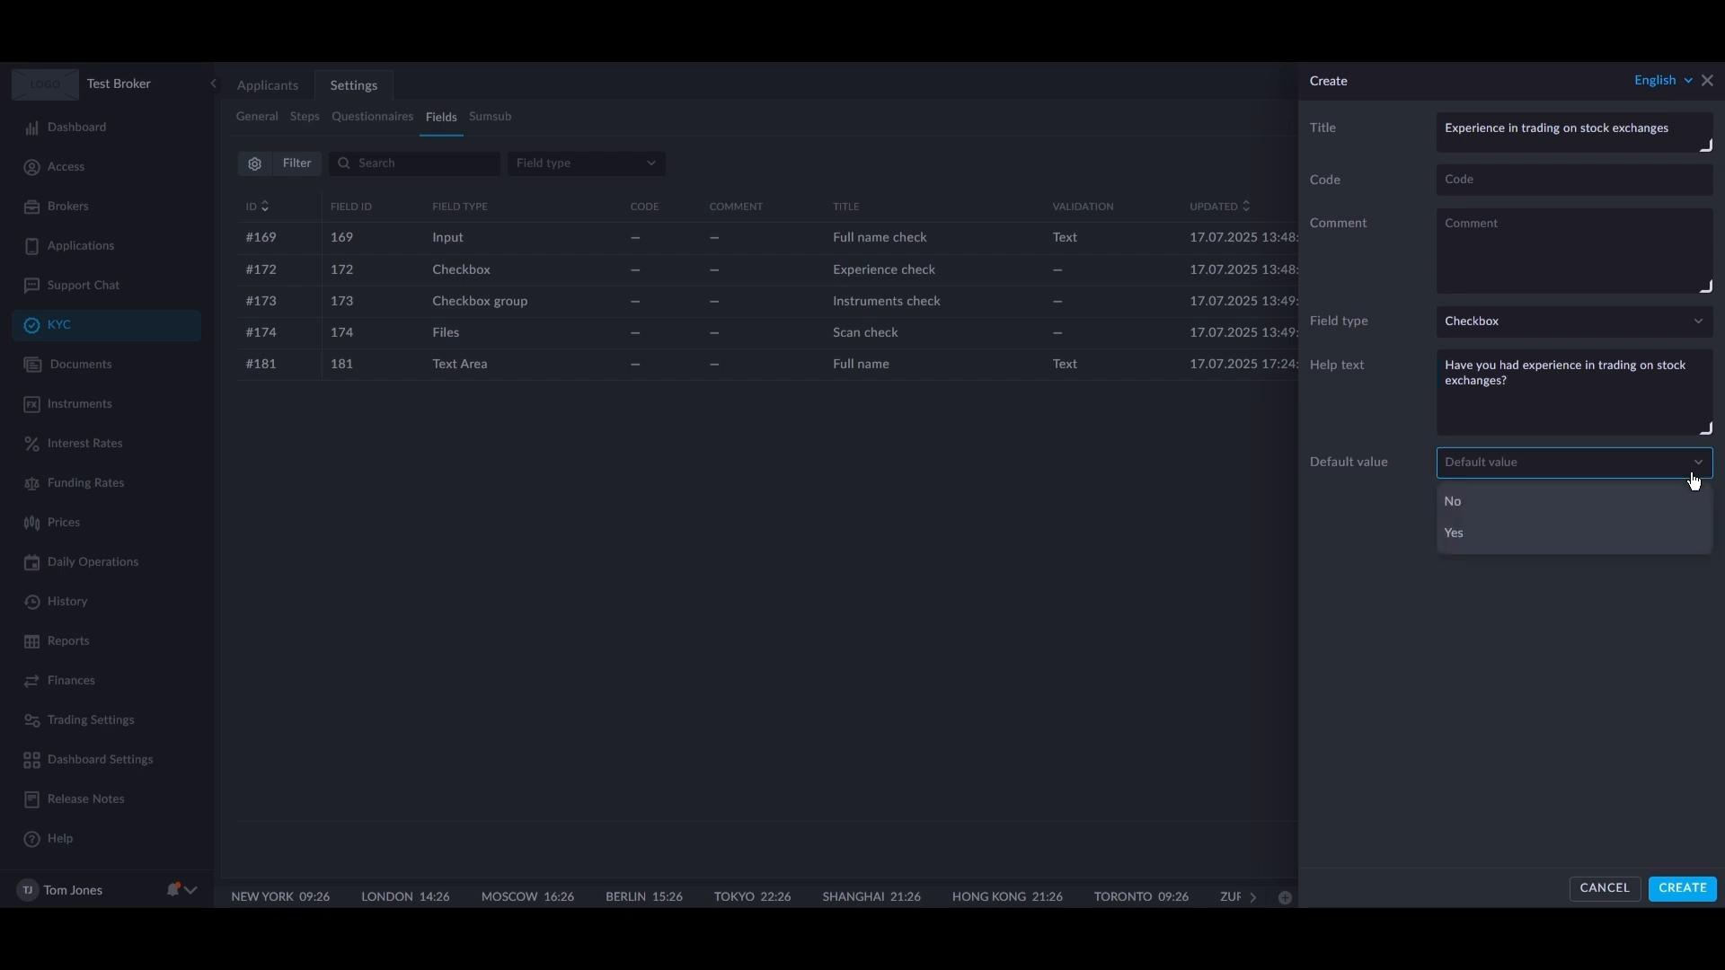
pyautogui.click(1667, 501)
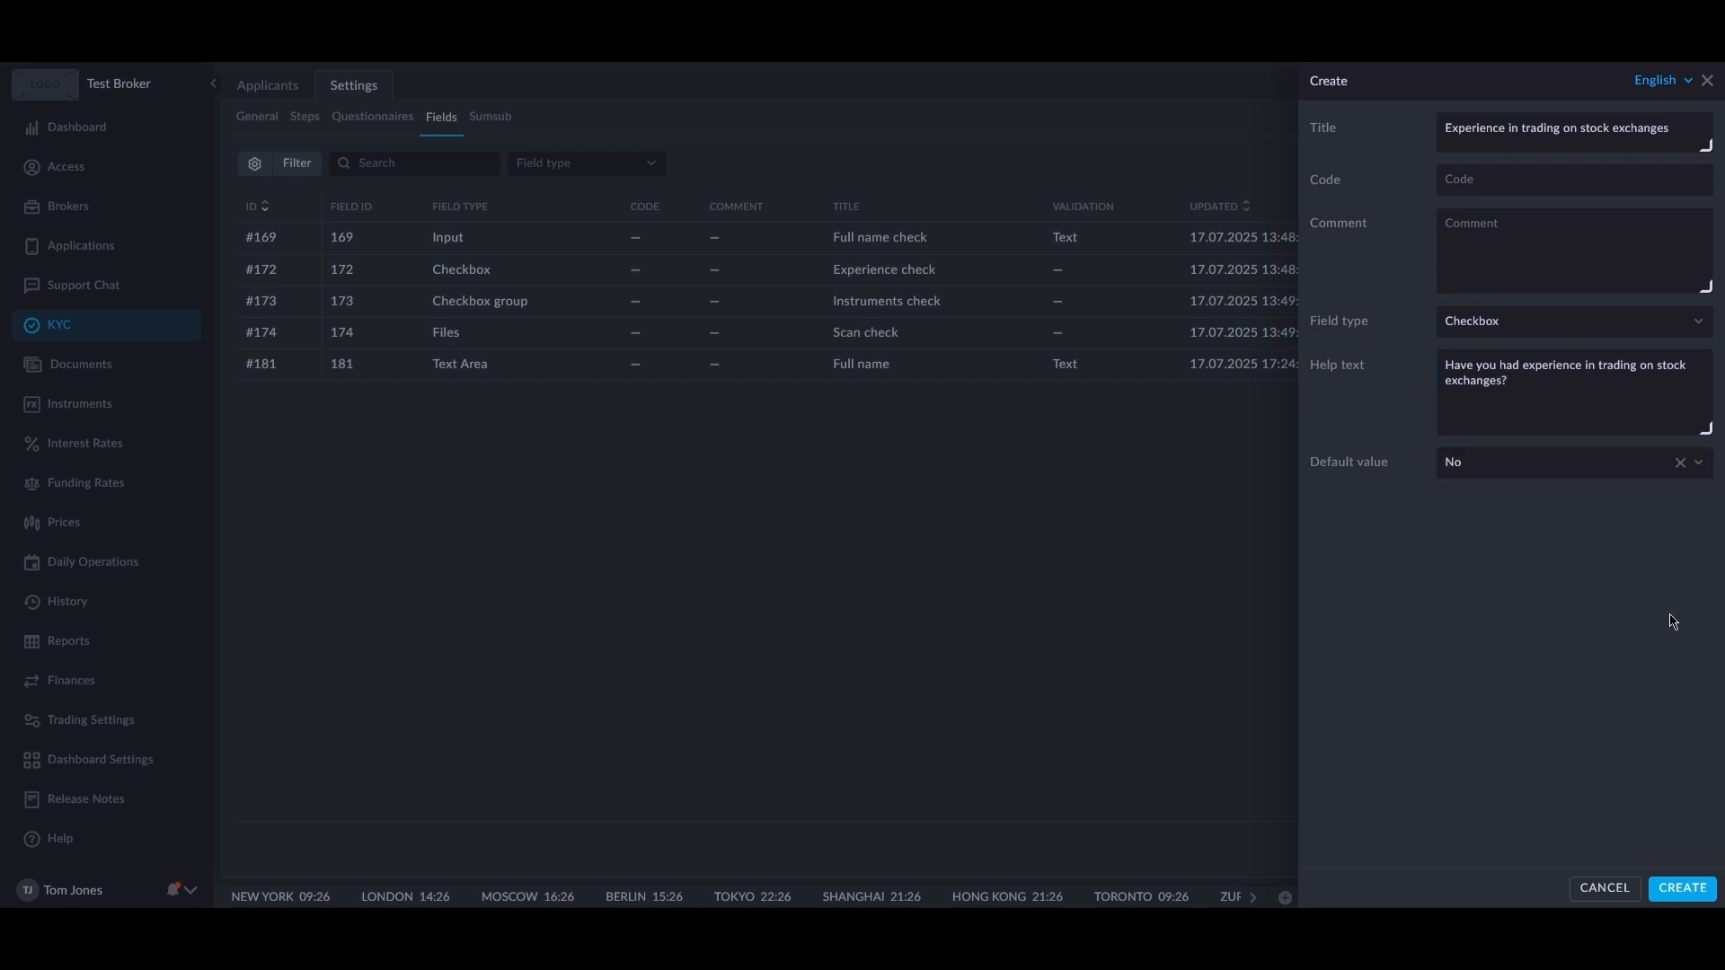
pyautogui.click(1682, 888)
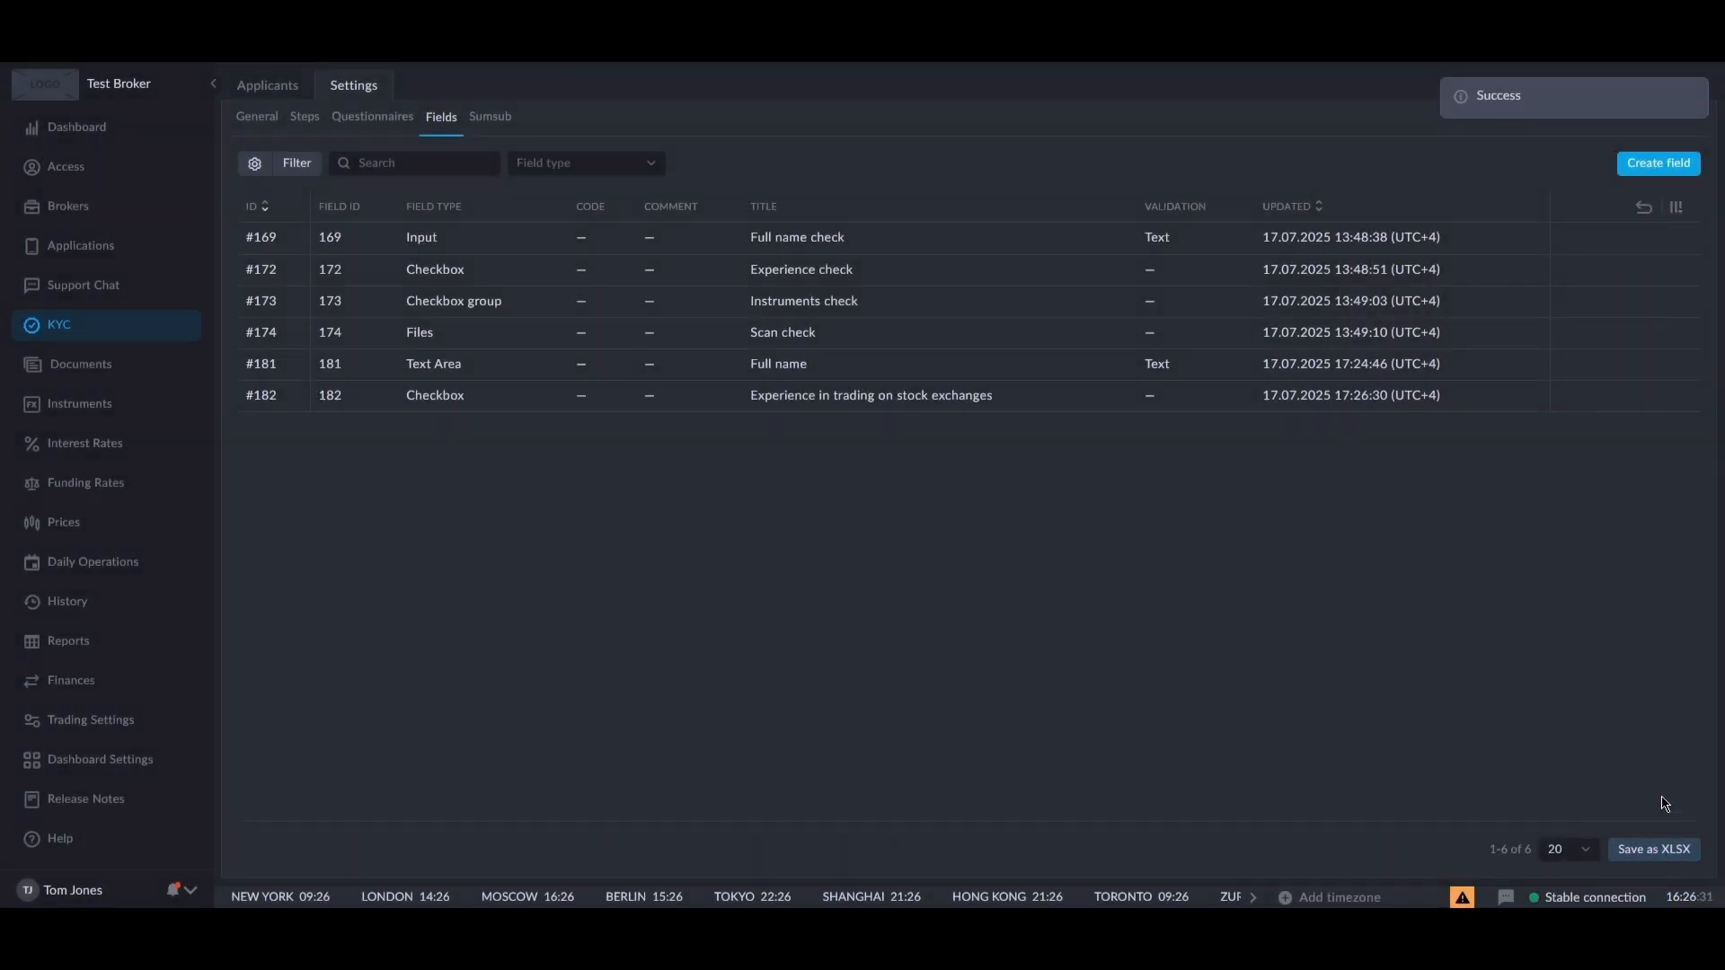
pyautogui.click(1657, 163)
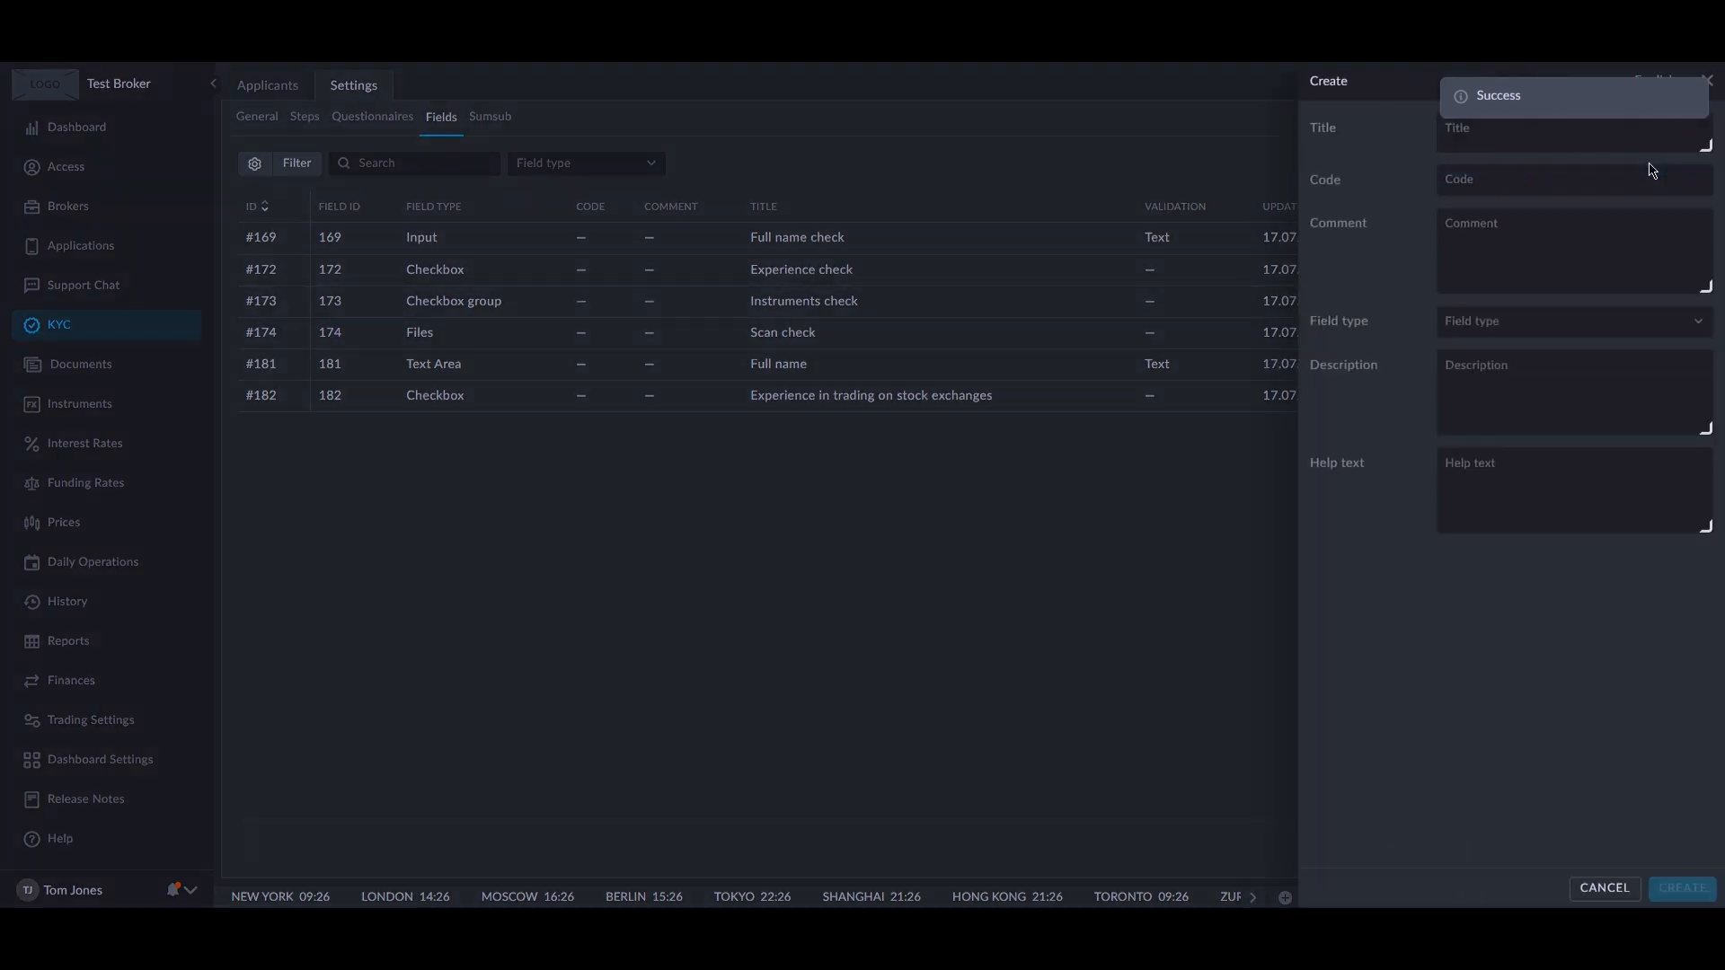
# - Create a Checkbox group for financial instruments offering Forex (Currencies), Futures/Options and Stocks/Bonds
pyautogui.click(1691, 135)
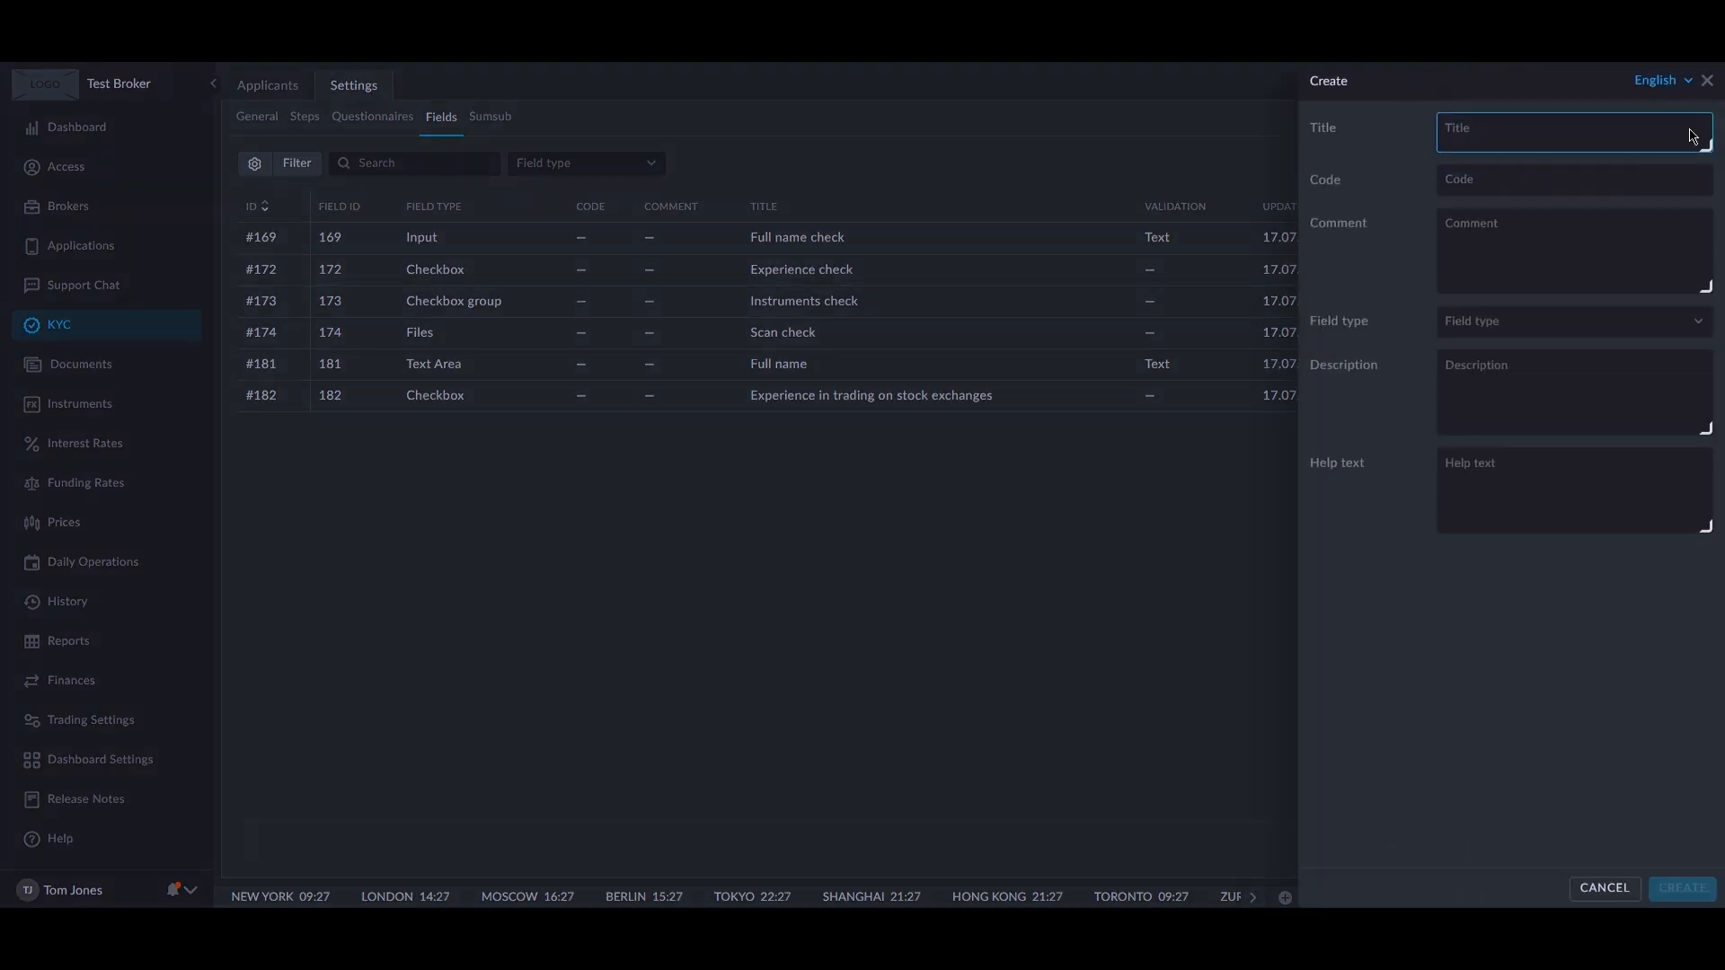
pyautogui.write('Specify the financial instruments you usually invest in')
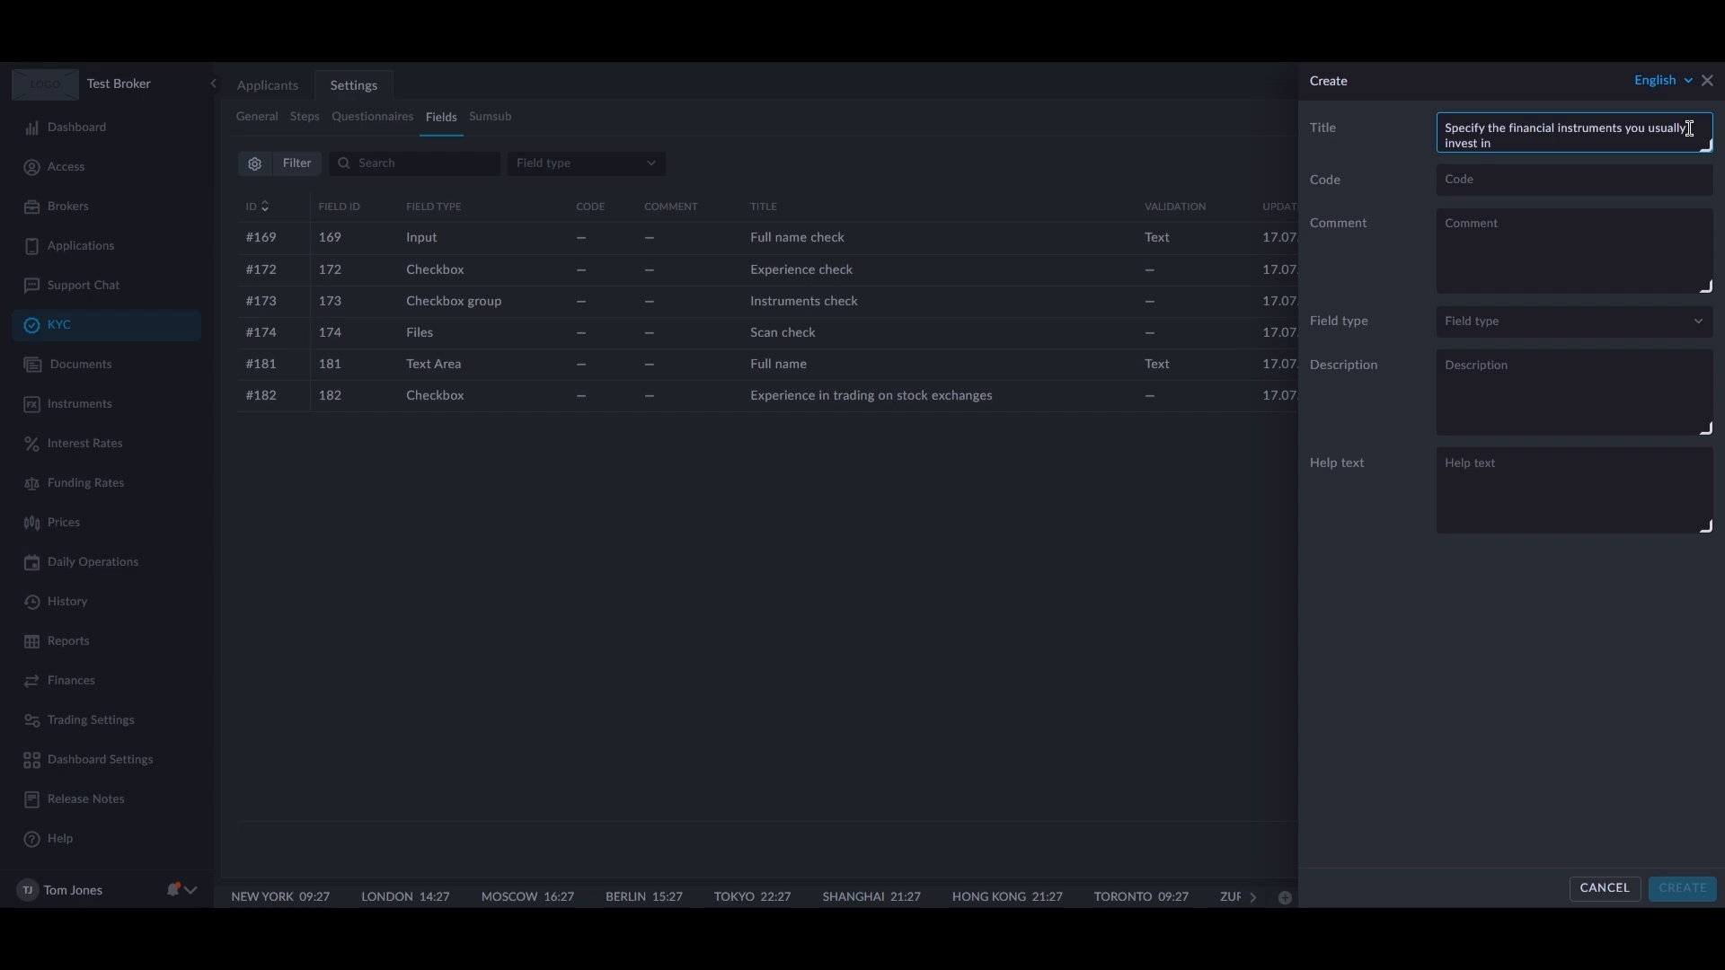
pyautogui.click(1659, 338)
pyautogui.click(1643, 585)
pyautogui.click(1655, 493)
pyautogui.write('The information is required to assess the possibility of providing access to financial instruments with a higher level of risk.')
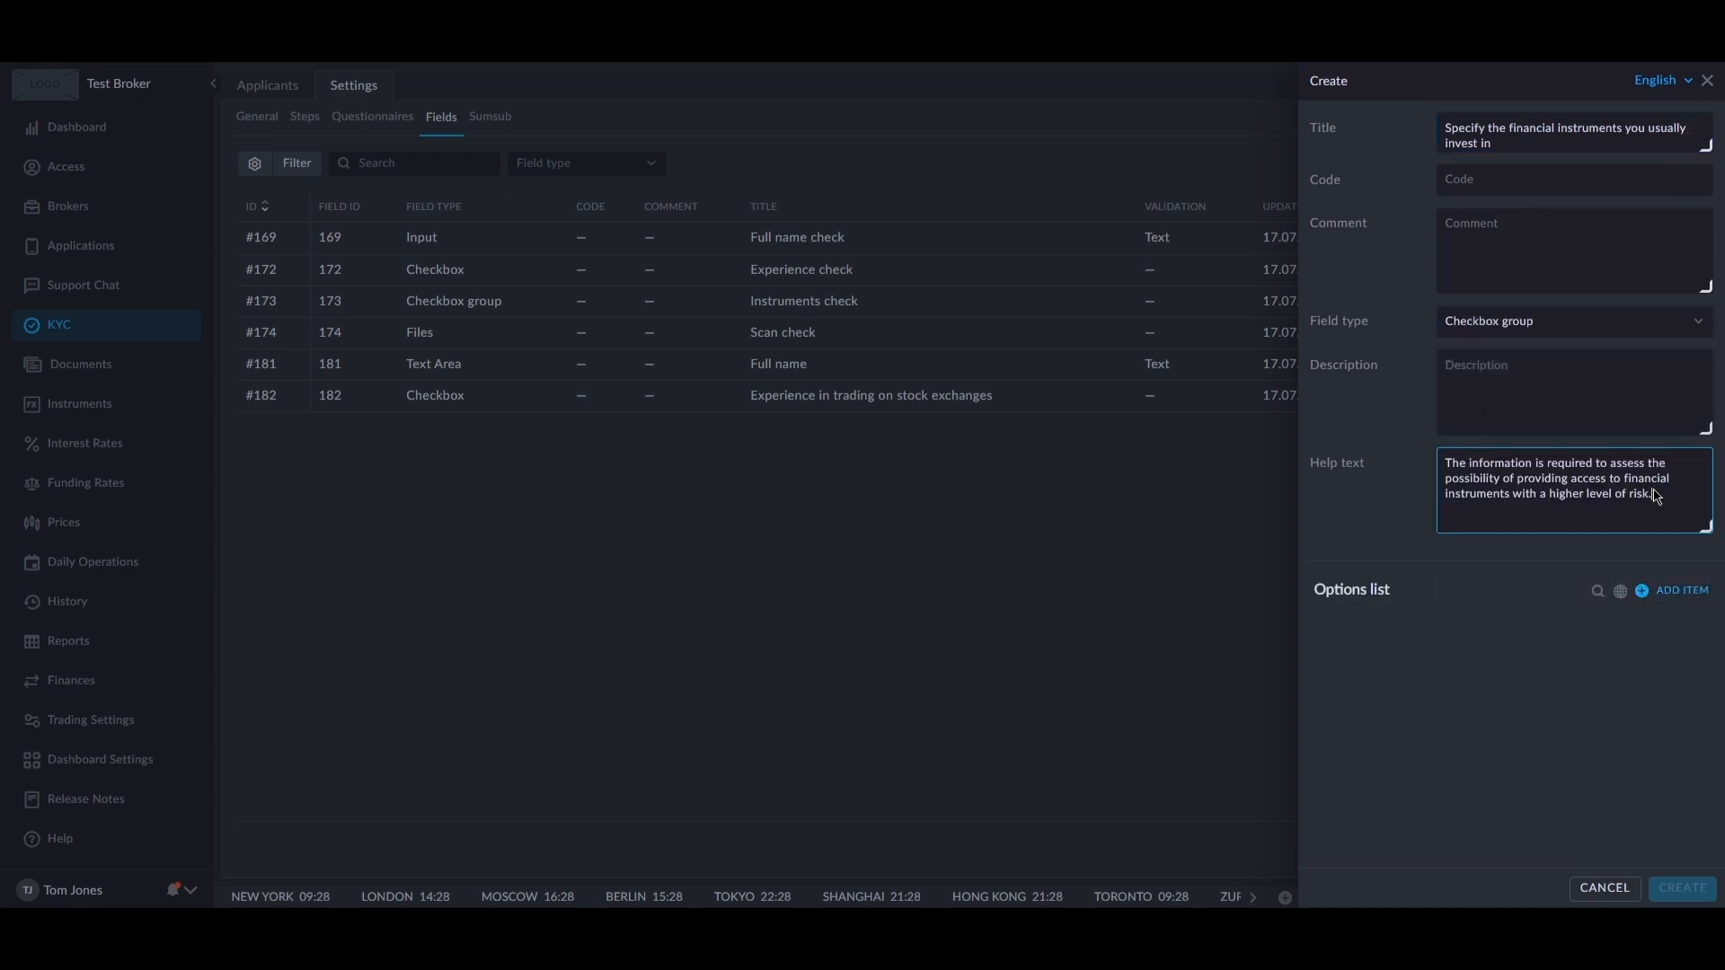
pyautogui.click(1663, 555)
pyautogui.click(1686, 590)
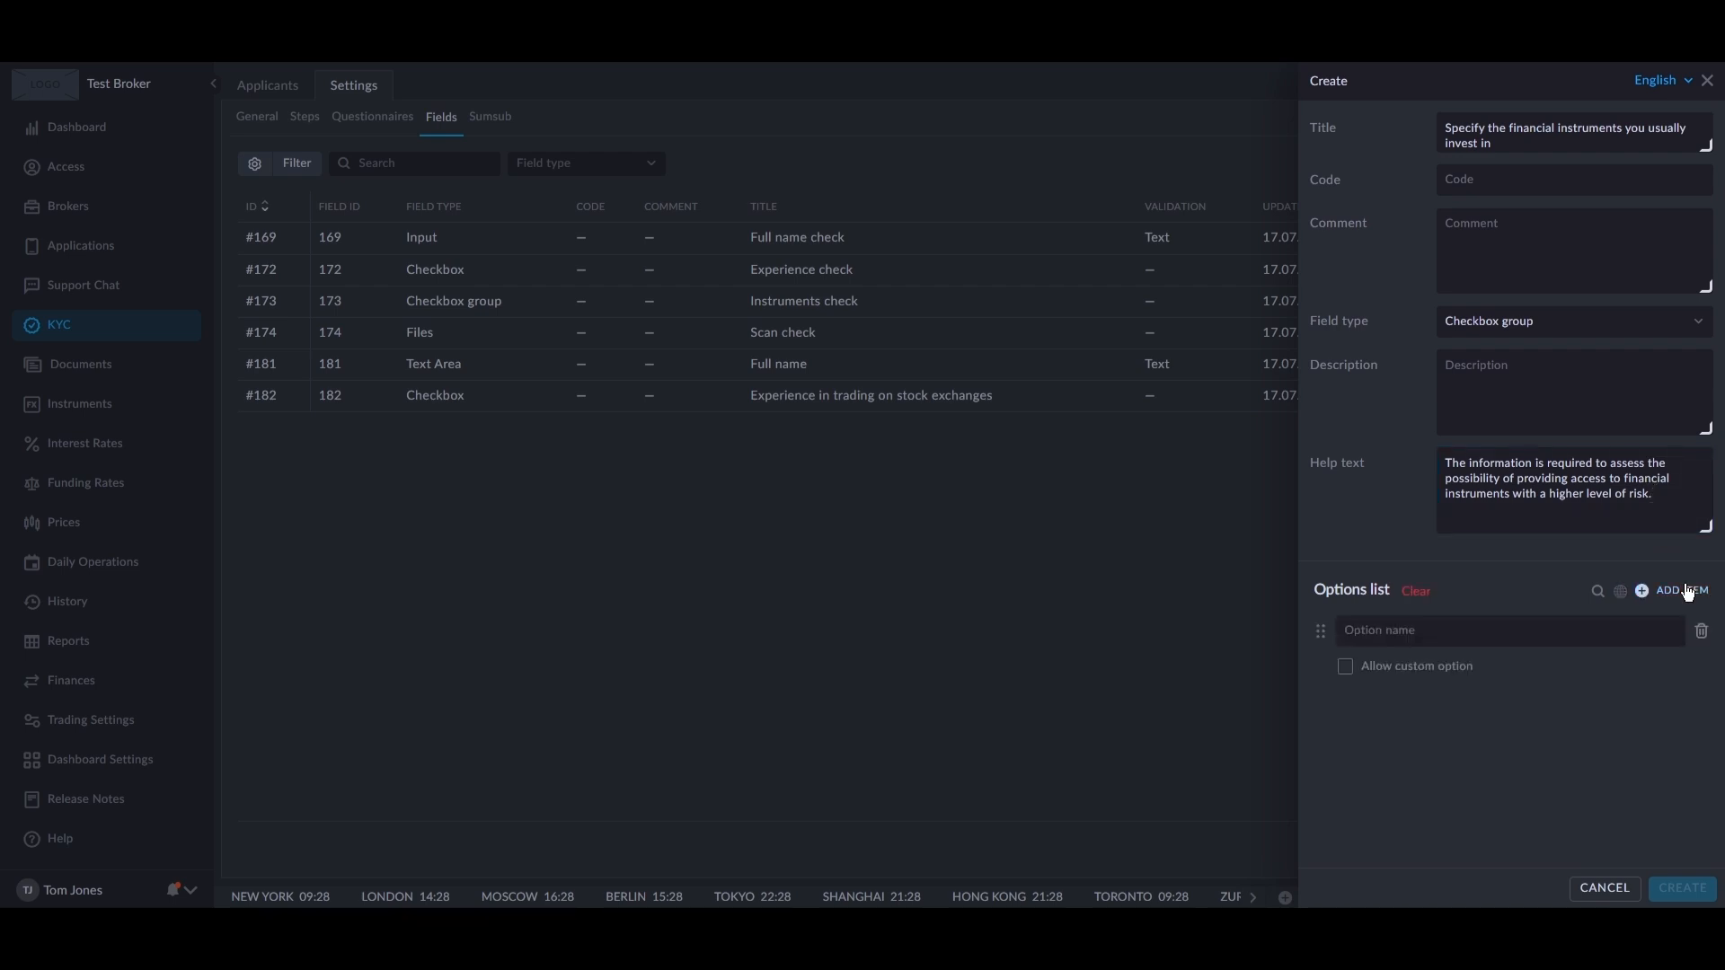
pyautogui.click(1686, 590)
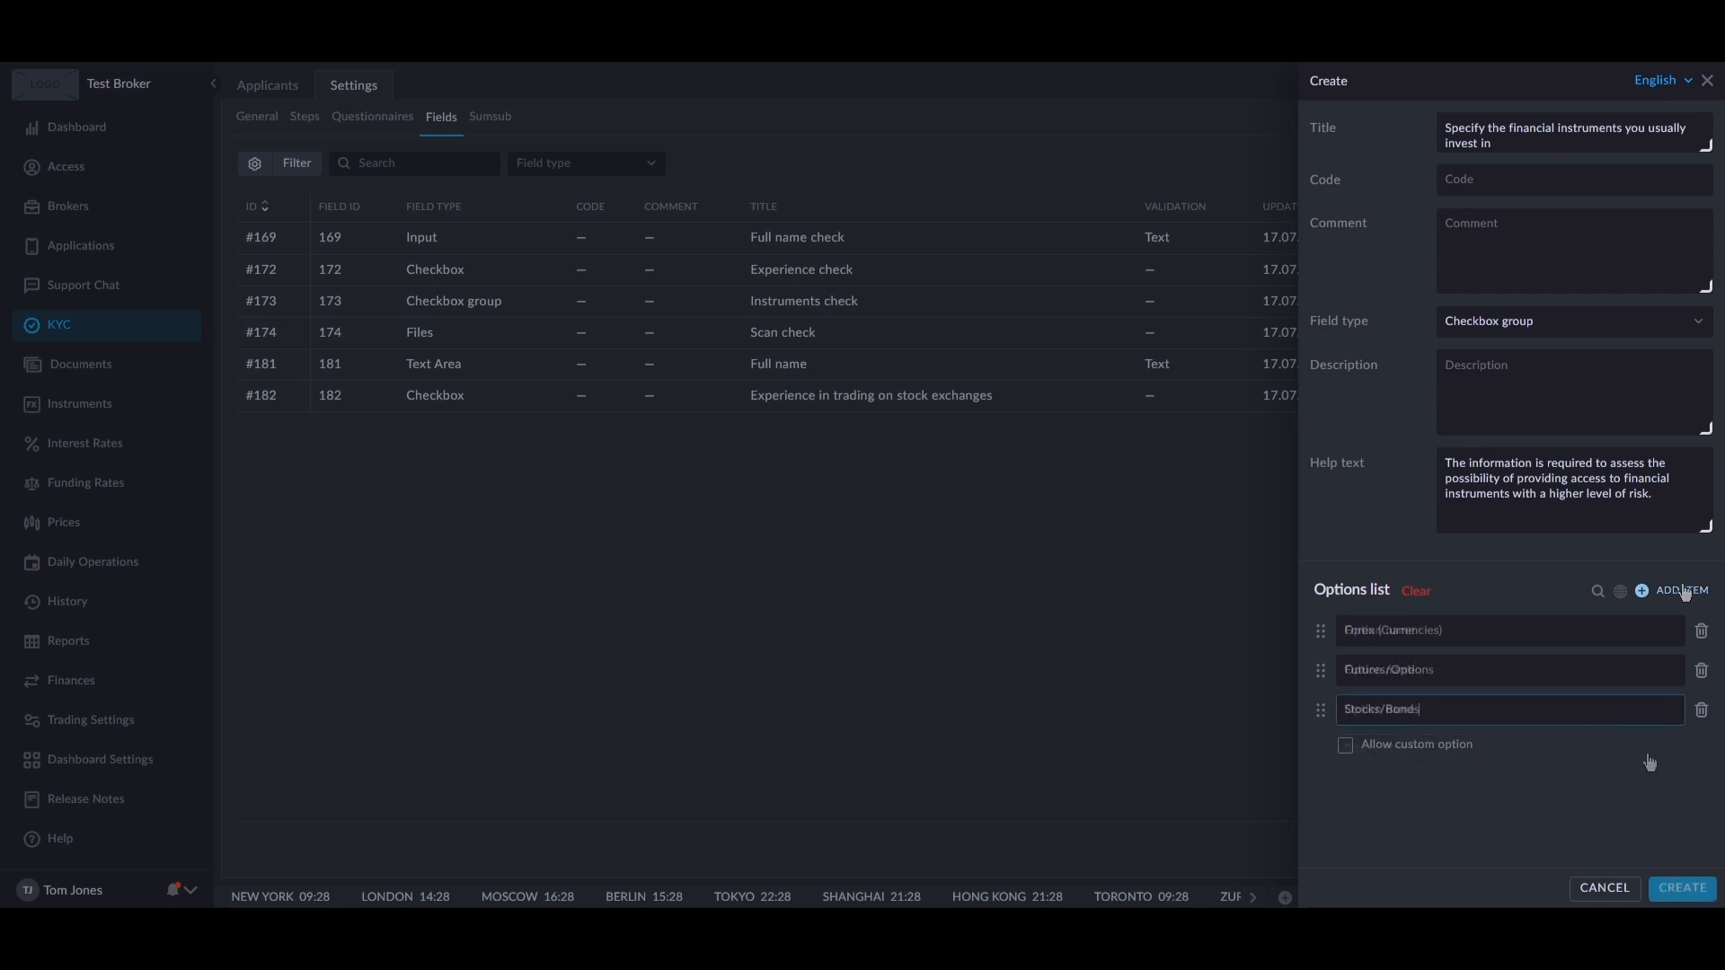
pyautogui.click(1698, 889)
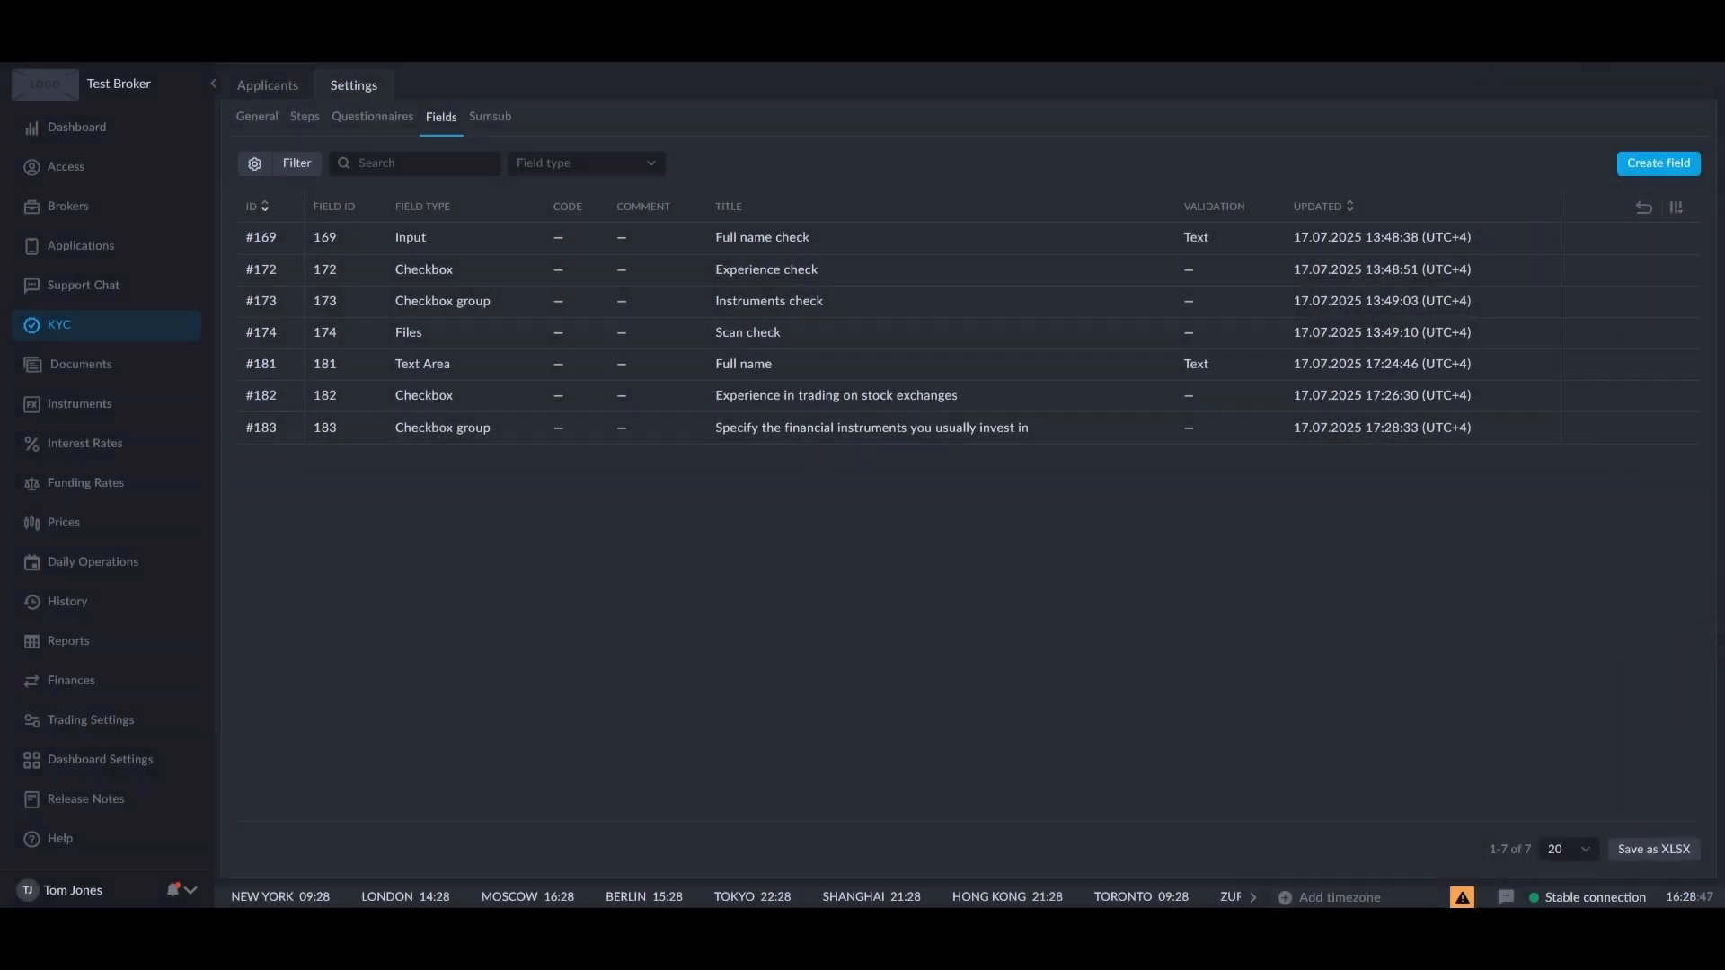
# - Add a Files field 'Passport scan' with an upload description and identity-verification help text
pyautogui.click(1658, 163)
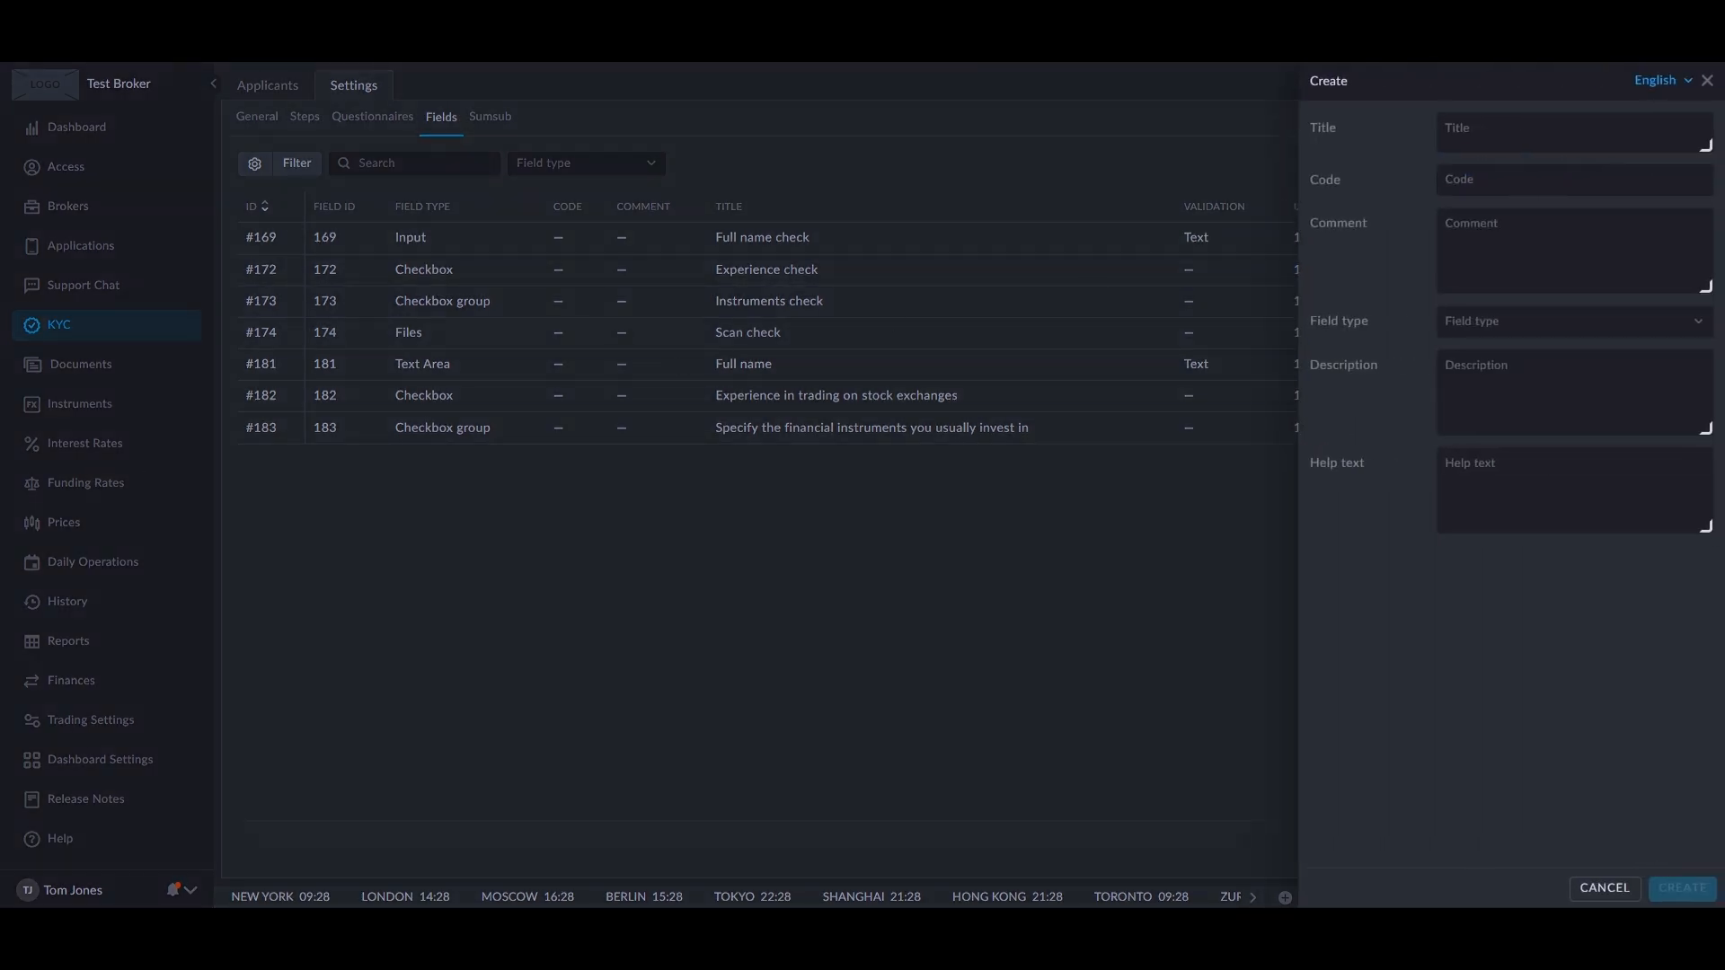
pyautogui.write('Passport scan')
pyautogui.click(1636, 321)
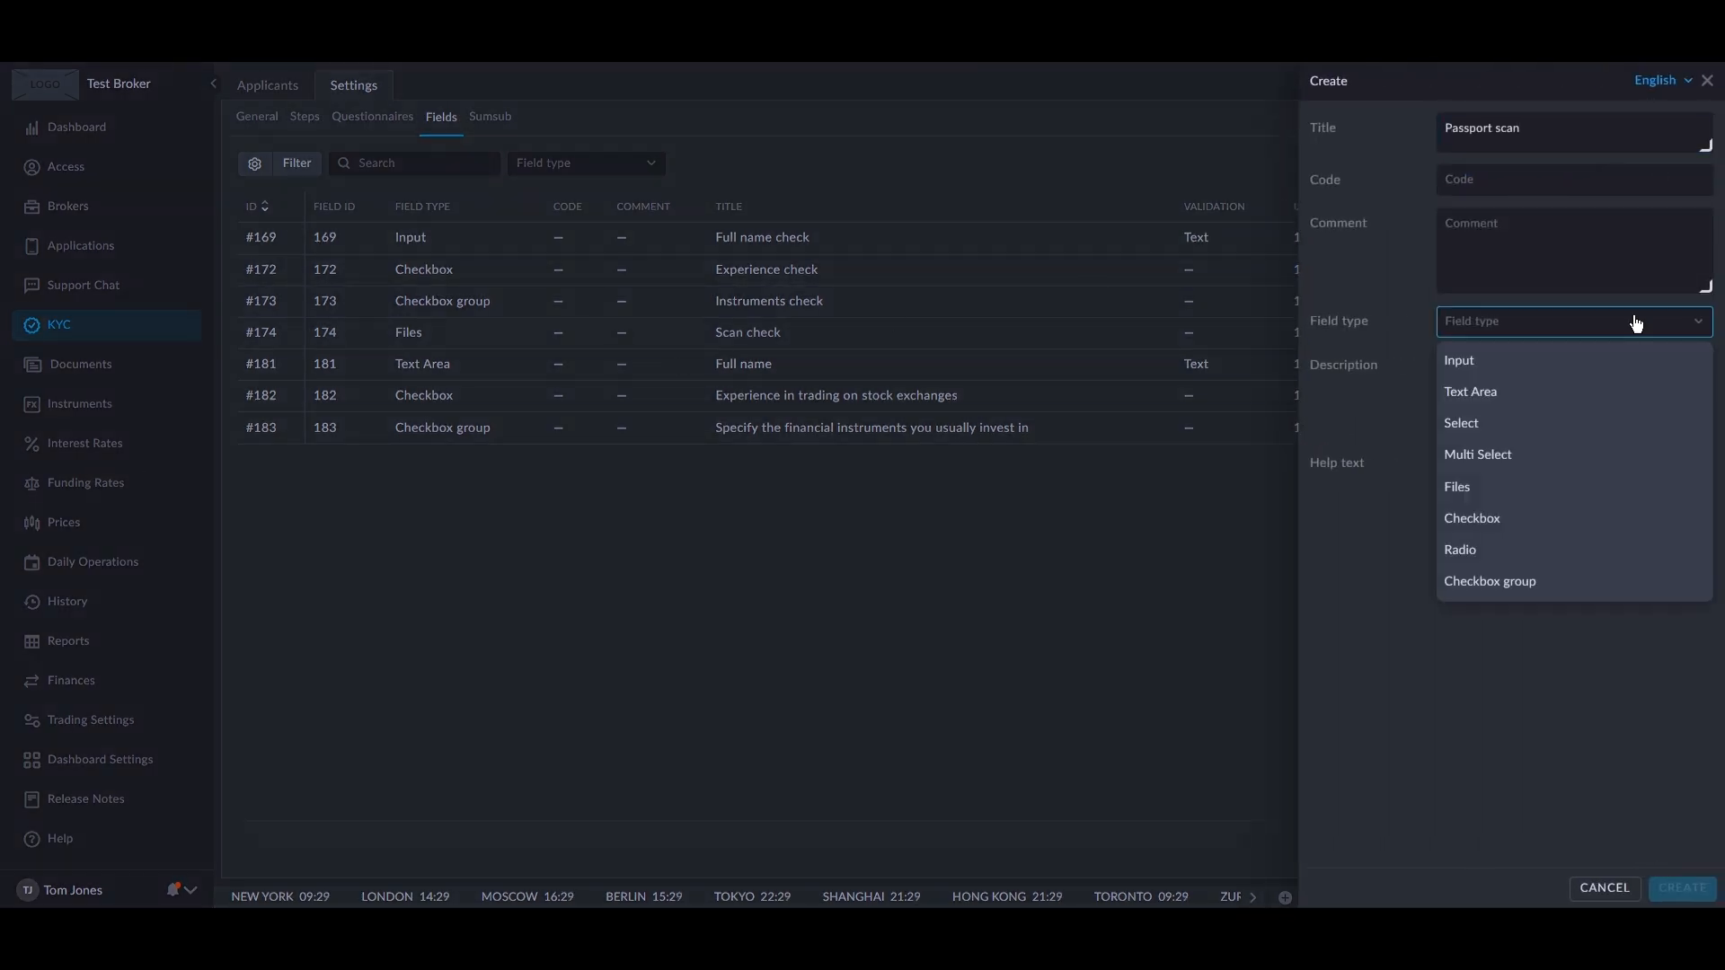
pyautogui.click(1609, 485)
pyautogui.click(1653, 413)
pyautogui.write('Upload a scan of your passport in the field.')
pyautogui.click(1648, 498)
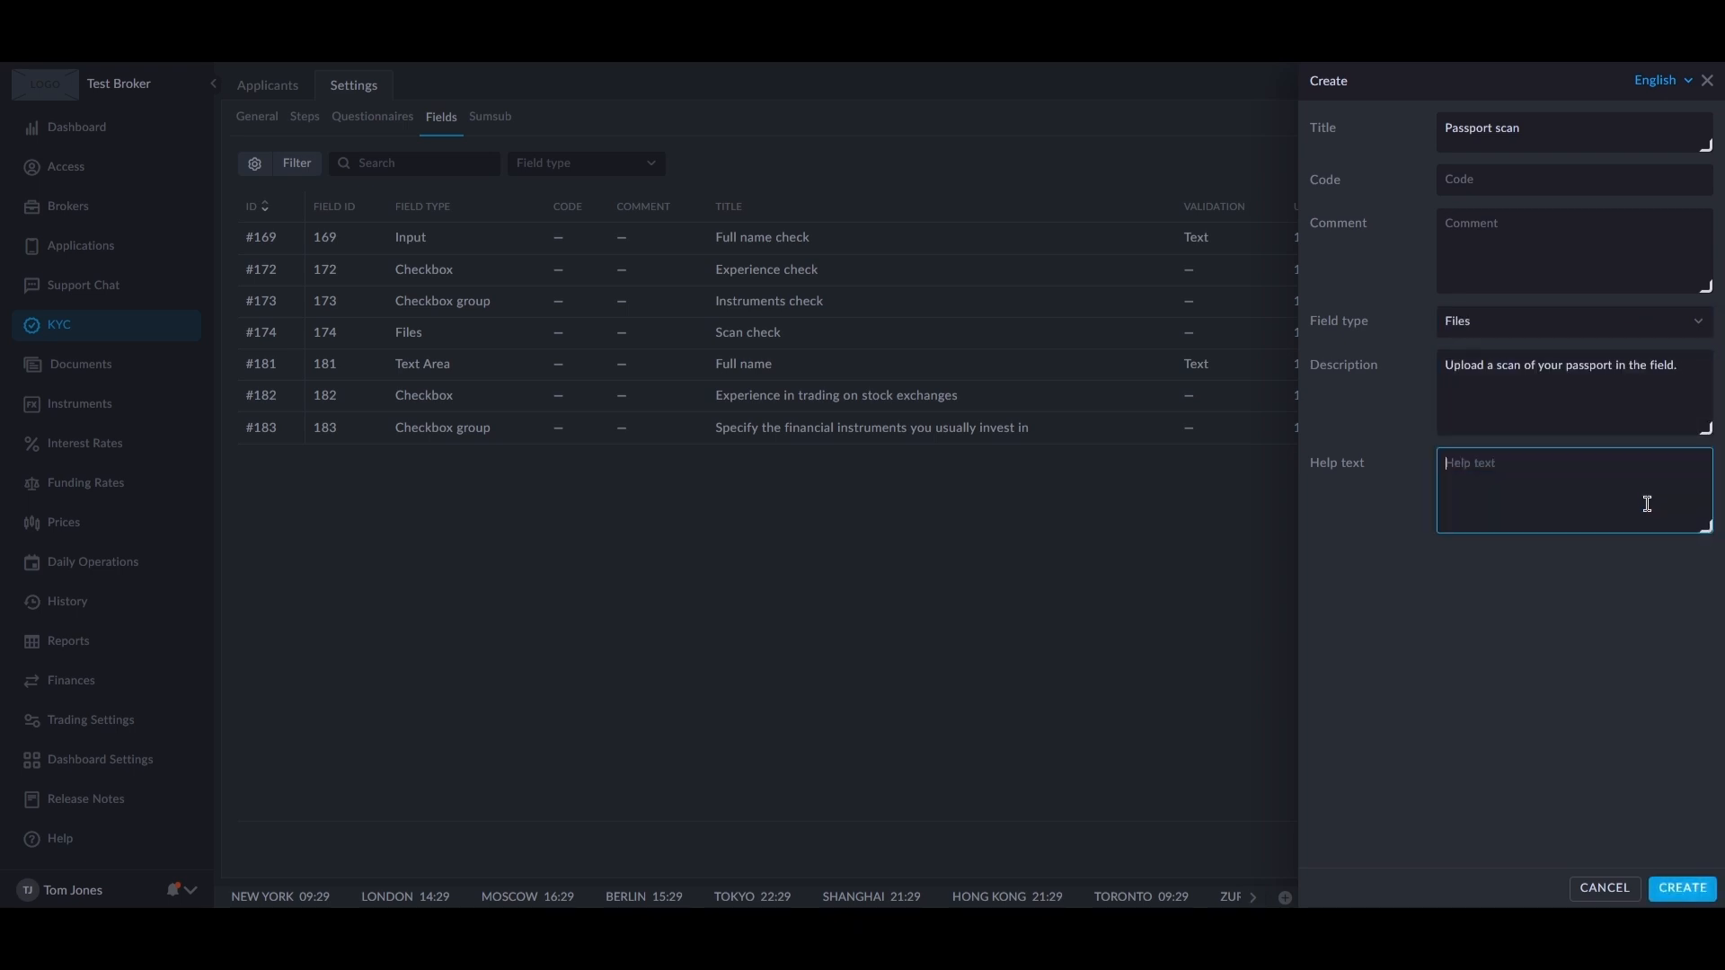
pyautogui.write('A passport scan is required to verify your identity.')
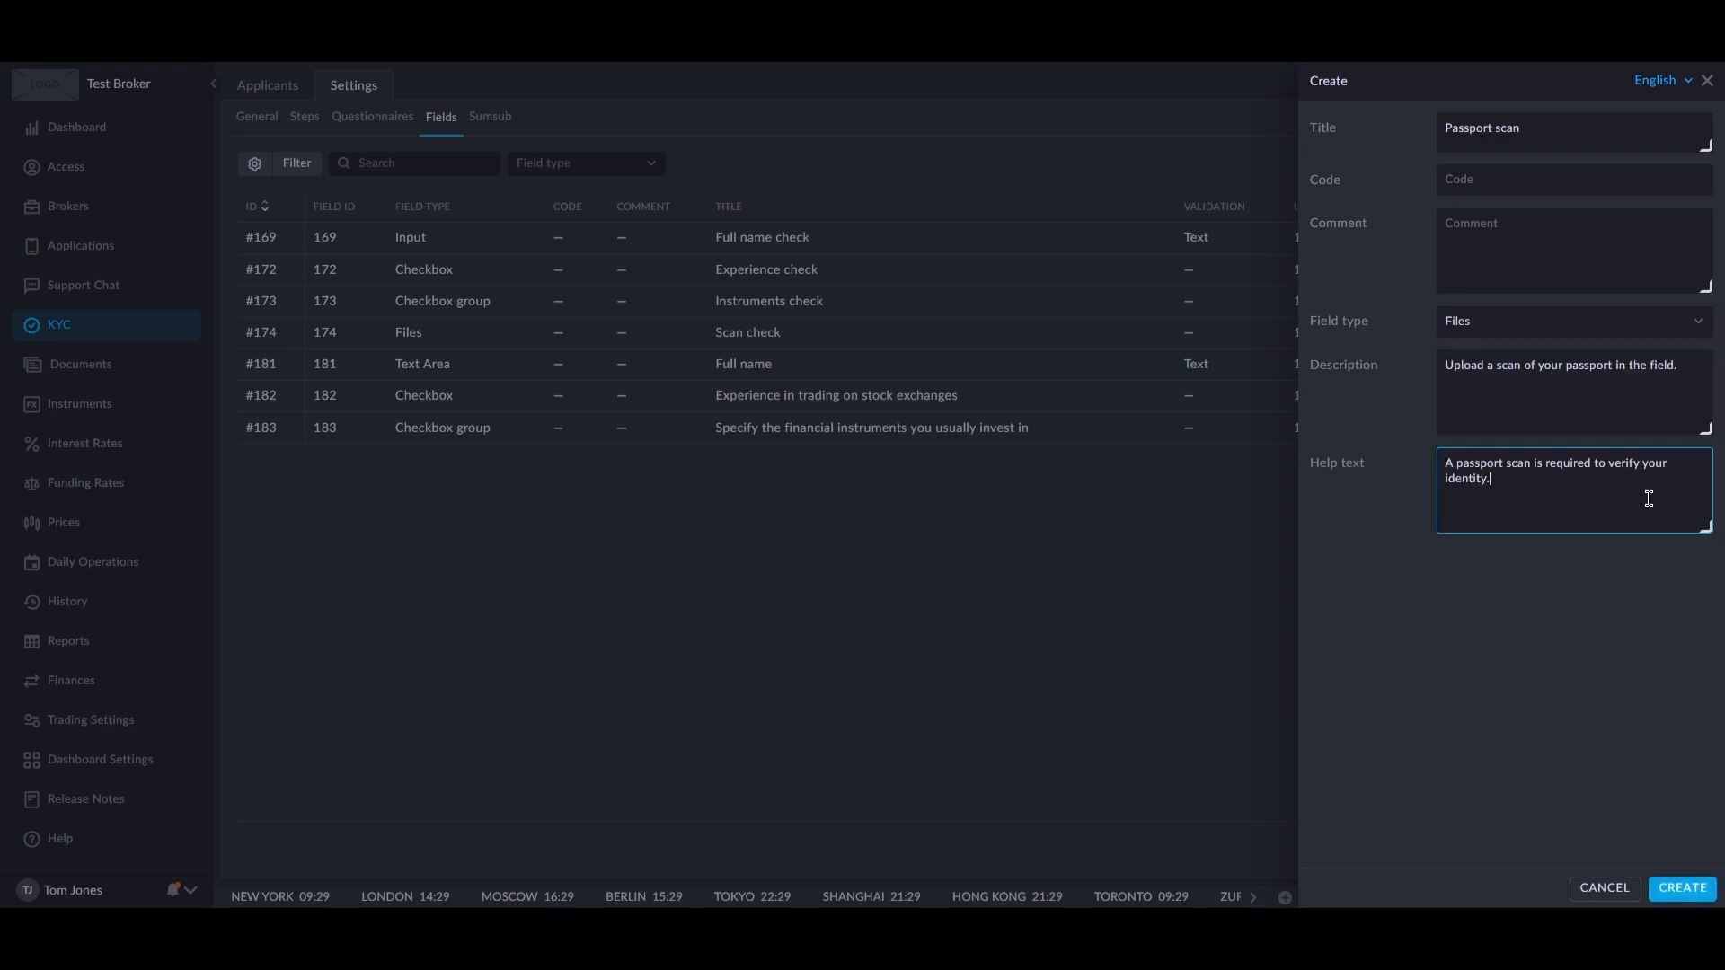
pyautogui.click(1687, 889)
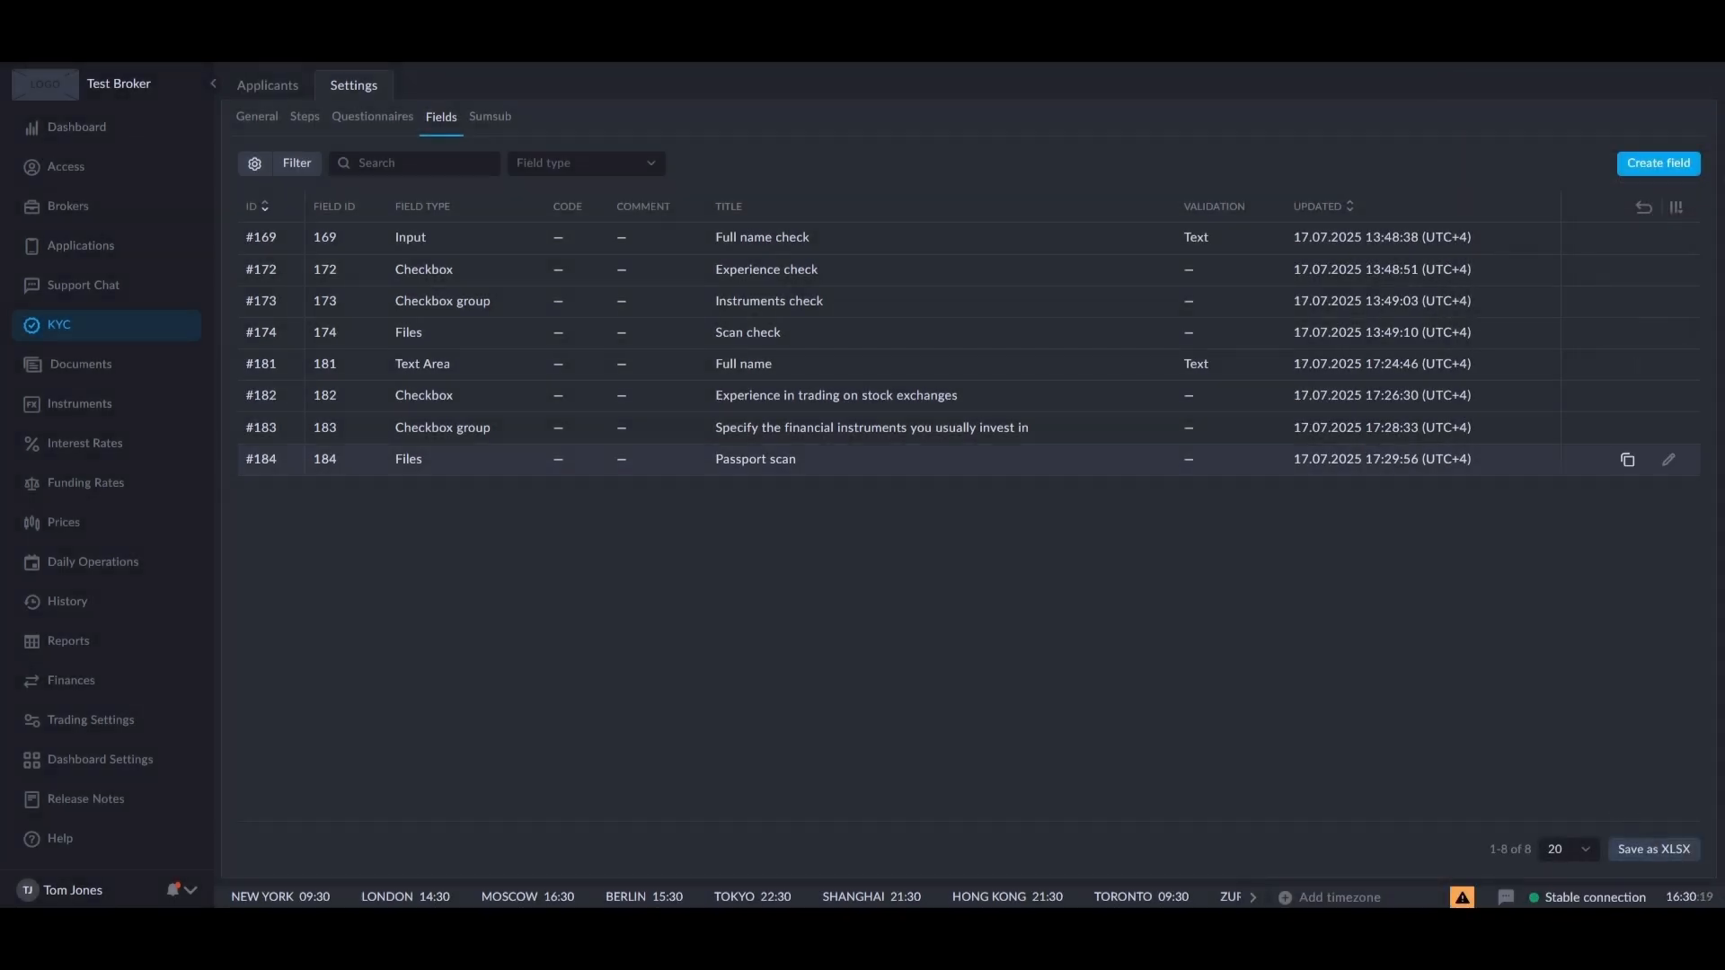
# - Copy the Passport scan field and save the copy as 'Passport scan 1'
pyautogui.click(1627, 459)
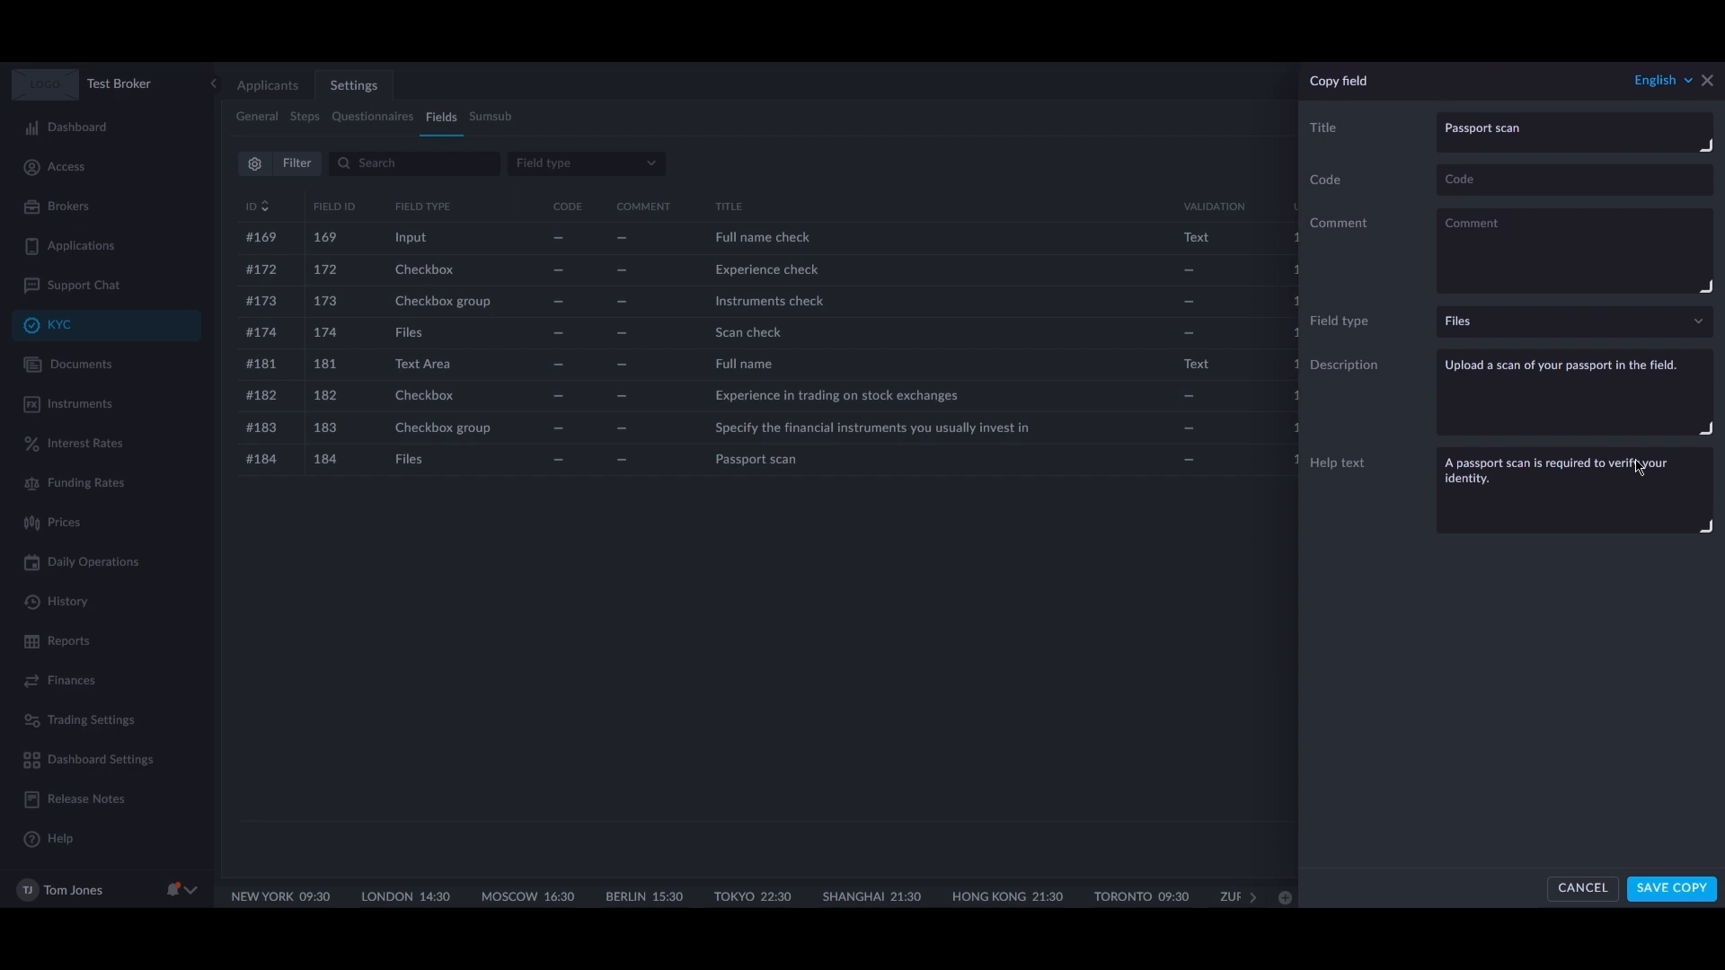
pyautogui.click(1618, 128)
pyautogui.write('1')
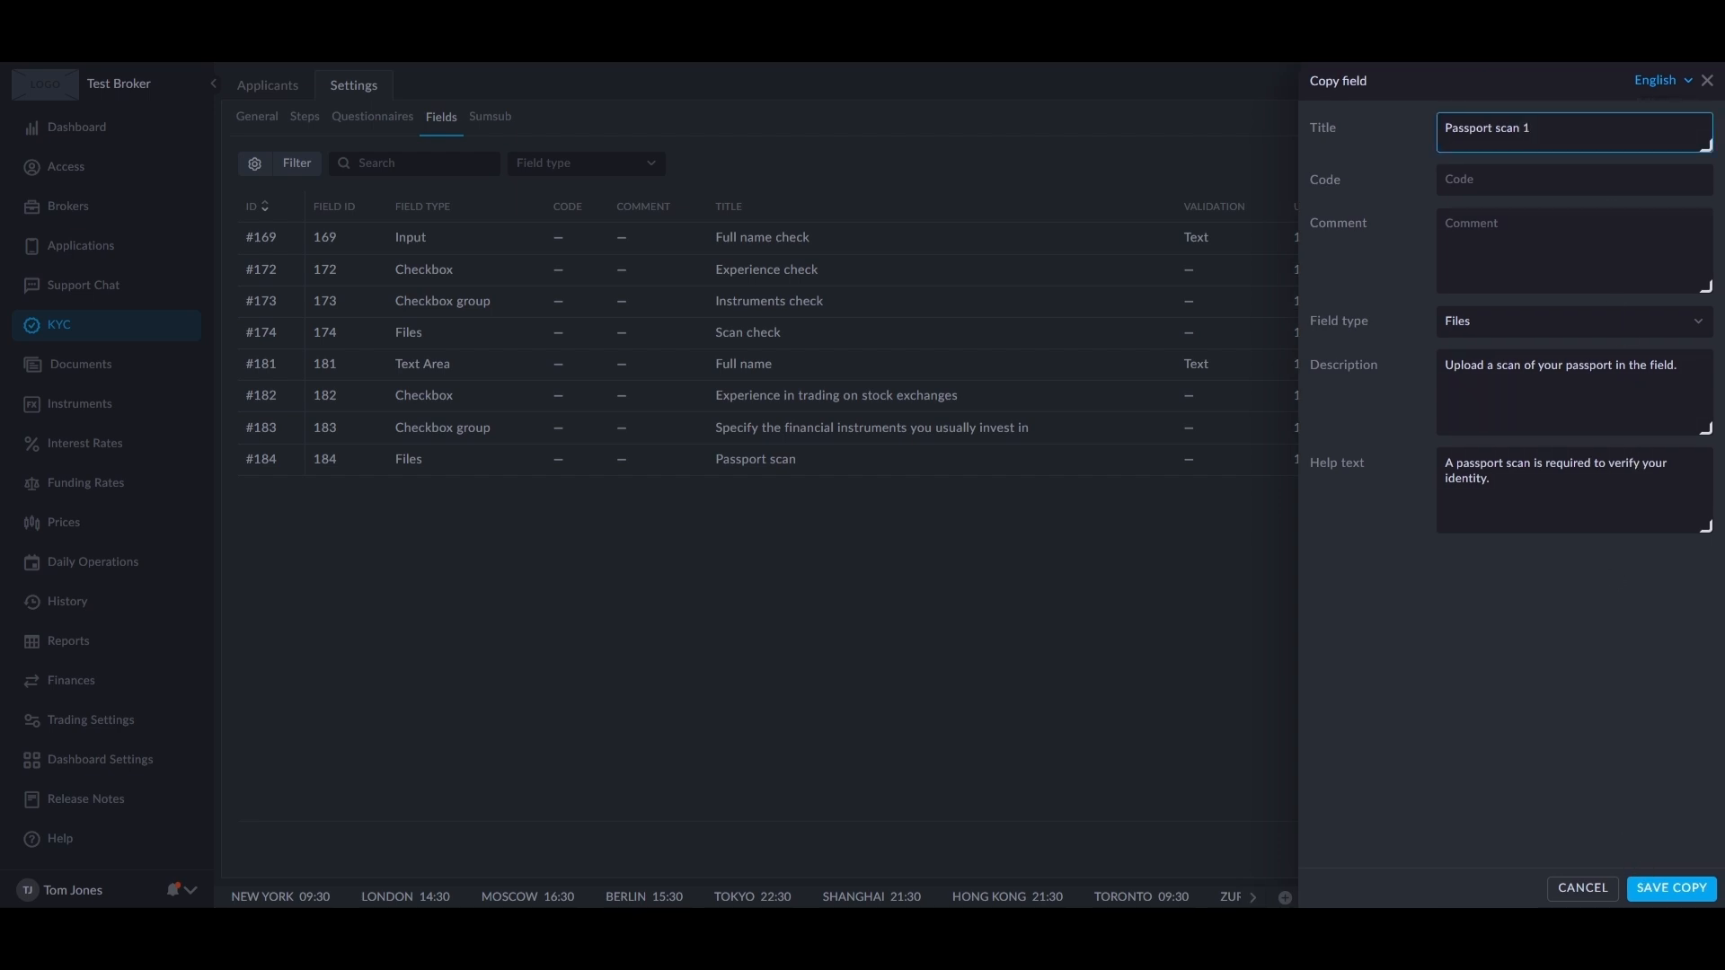
pyautogui.click(1669, 888)
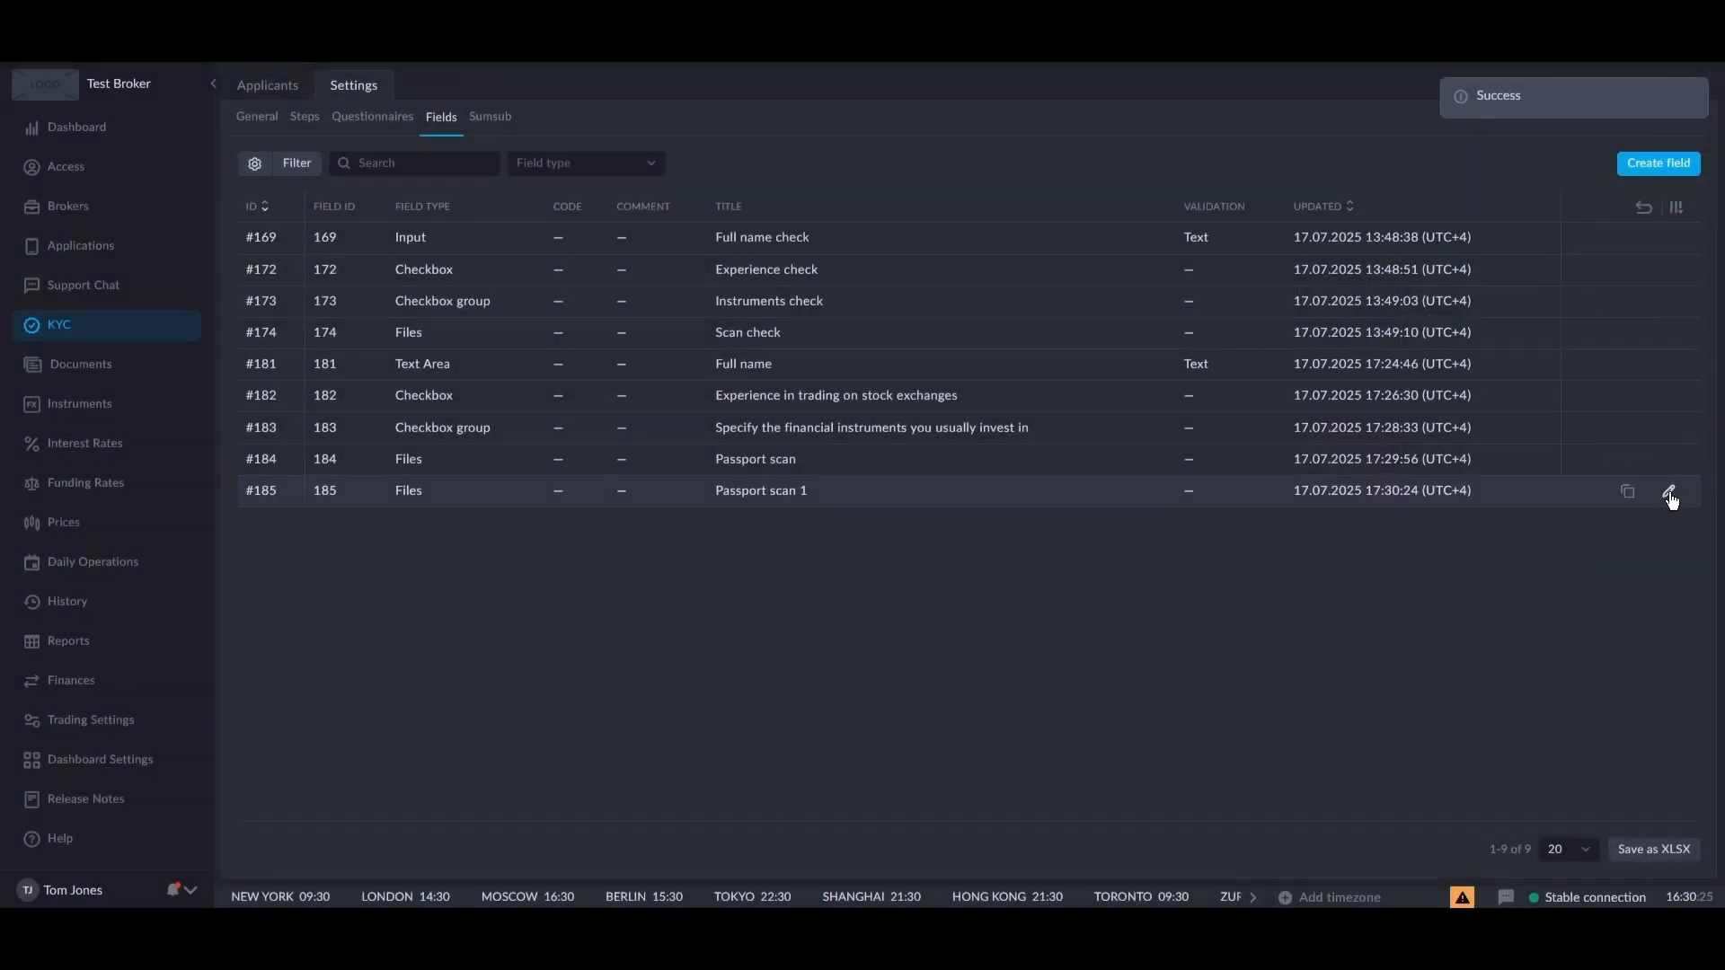
# - Delete Passport scan 1 again and show the Questionnaires list
pyautogui.click(1667, 493)
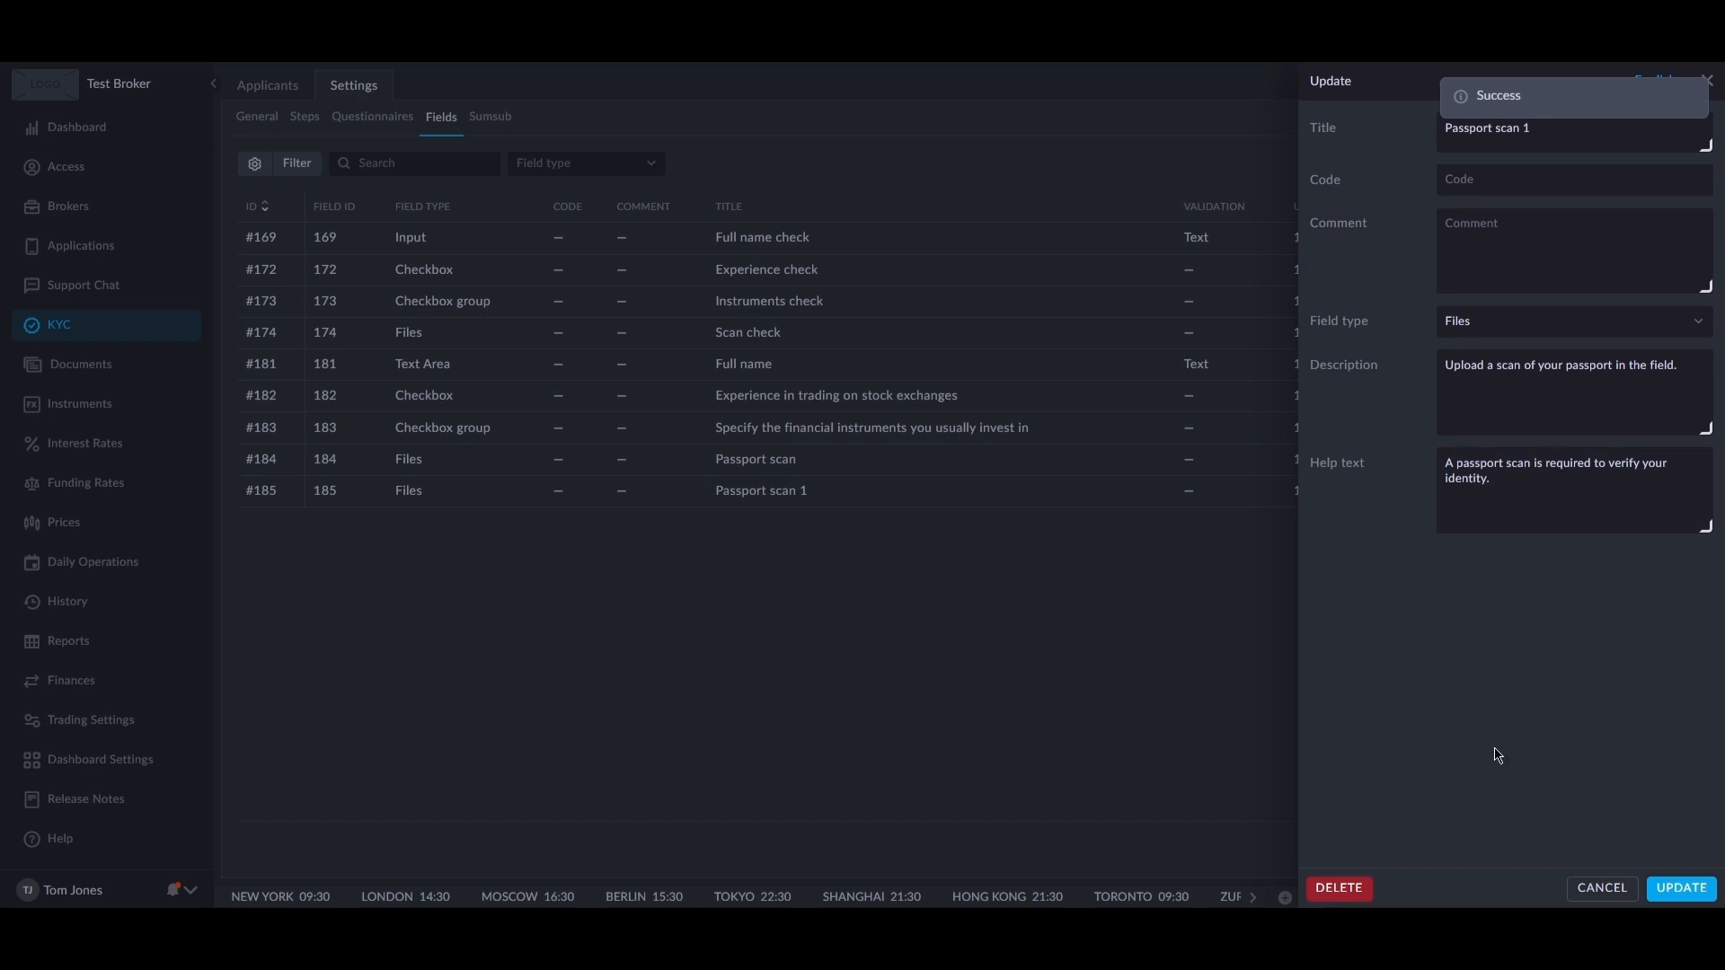
pyautogui.click(1332, 893)
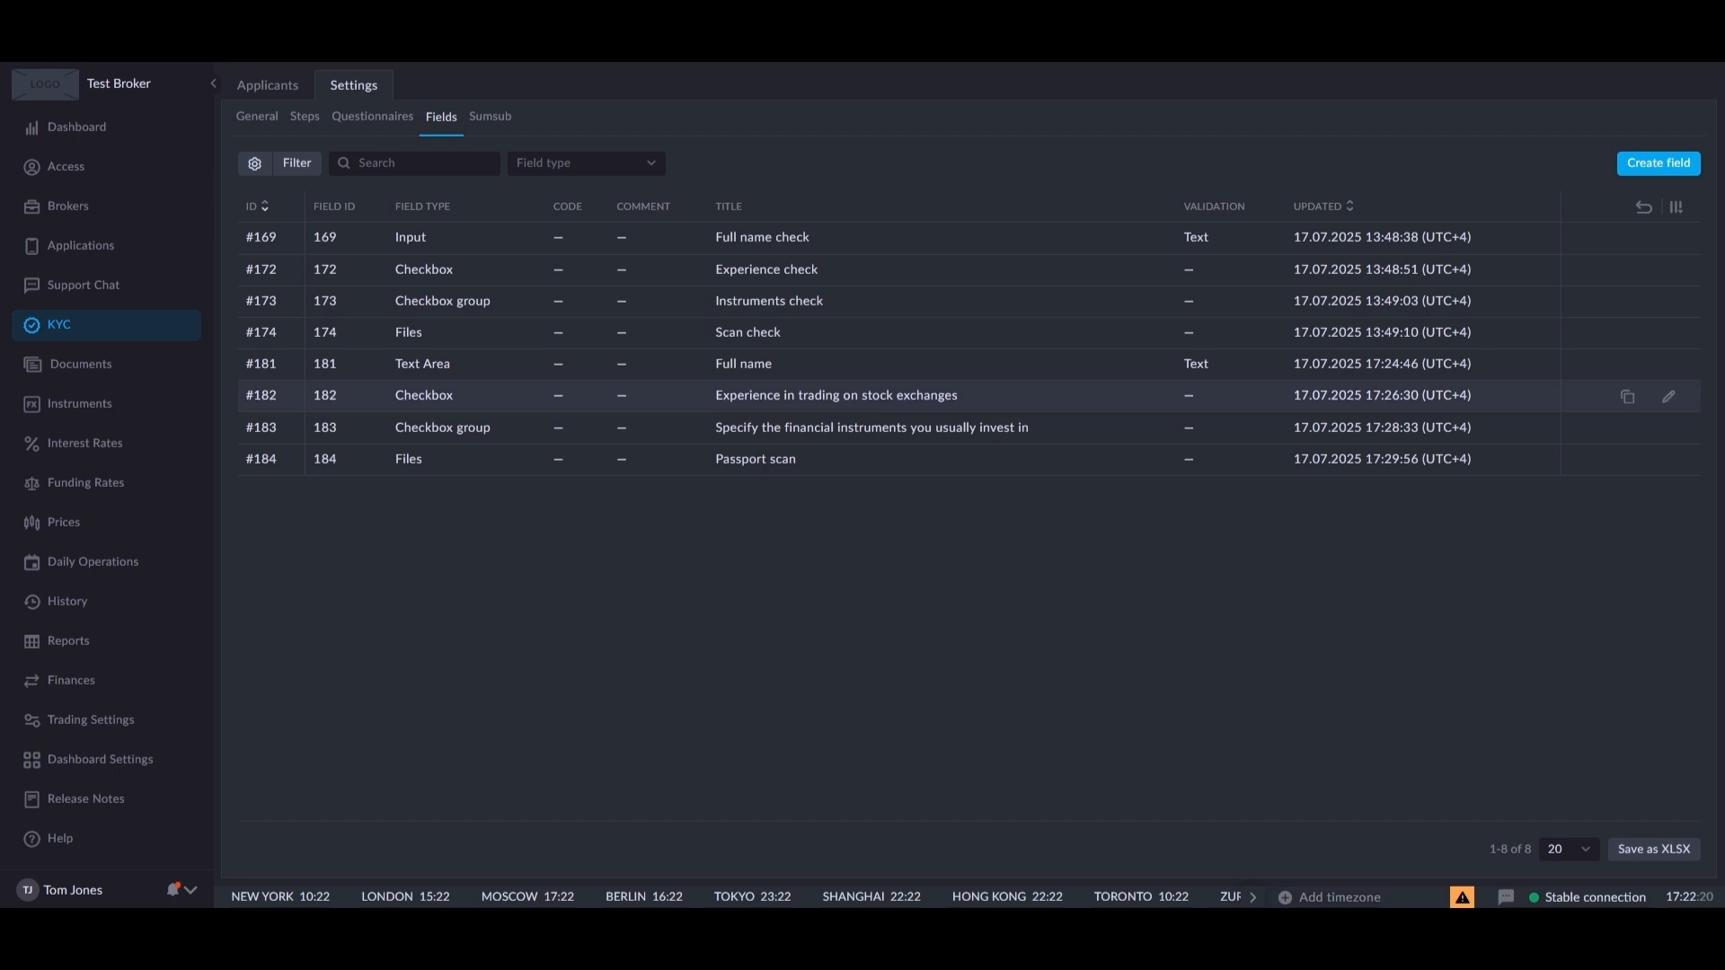
pyautogui.click(390, 120)
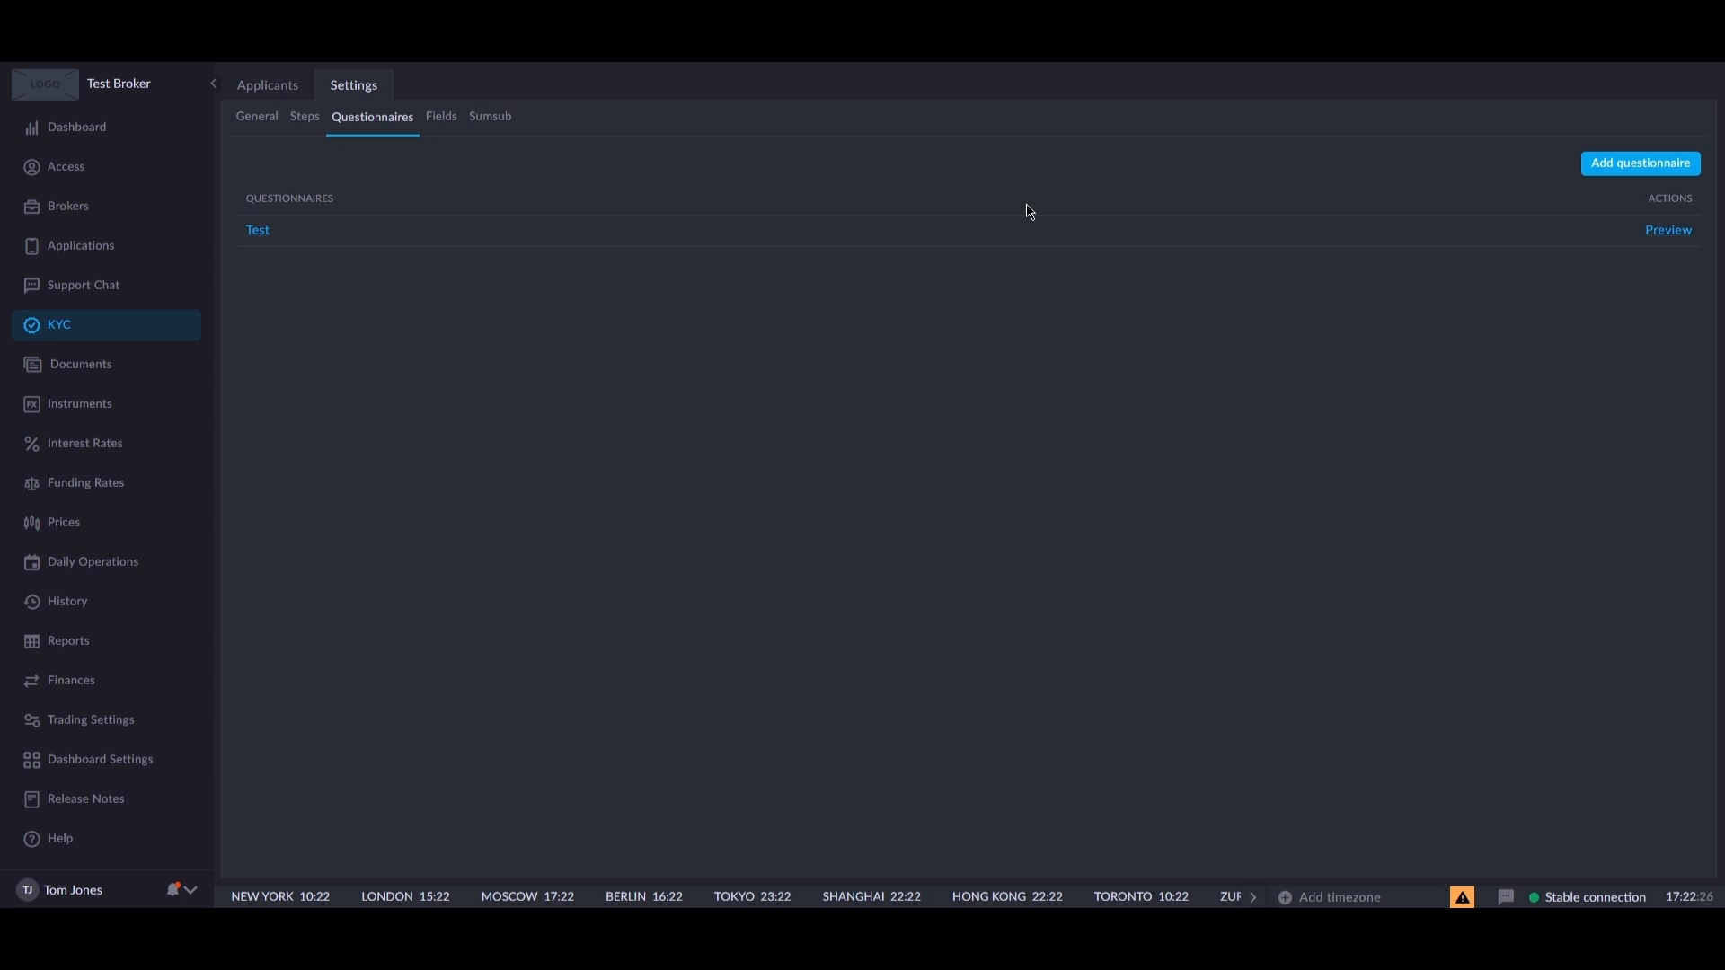
# - Start a new questionnaire titled 'Questionnaire'
pyautogui.click(1611, 169)
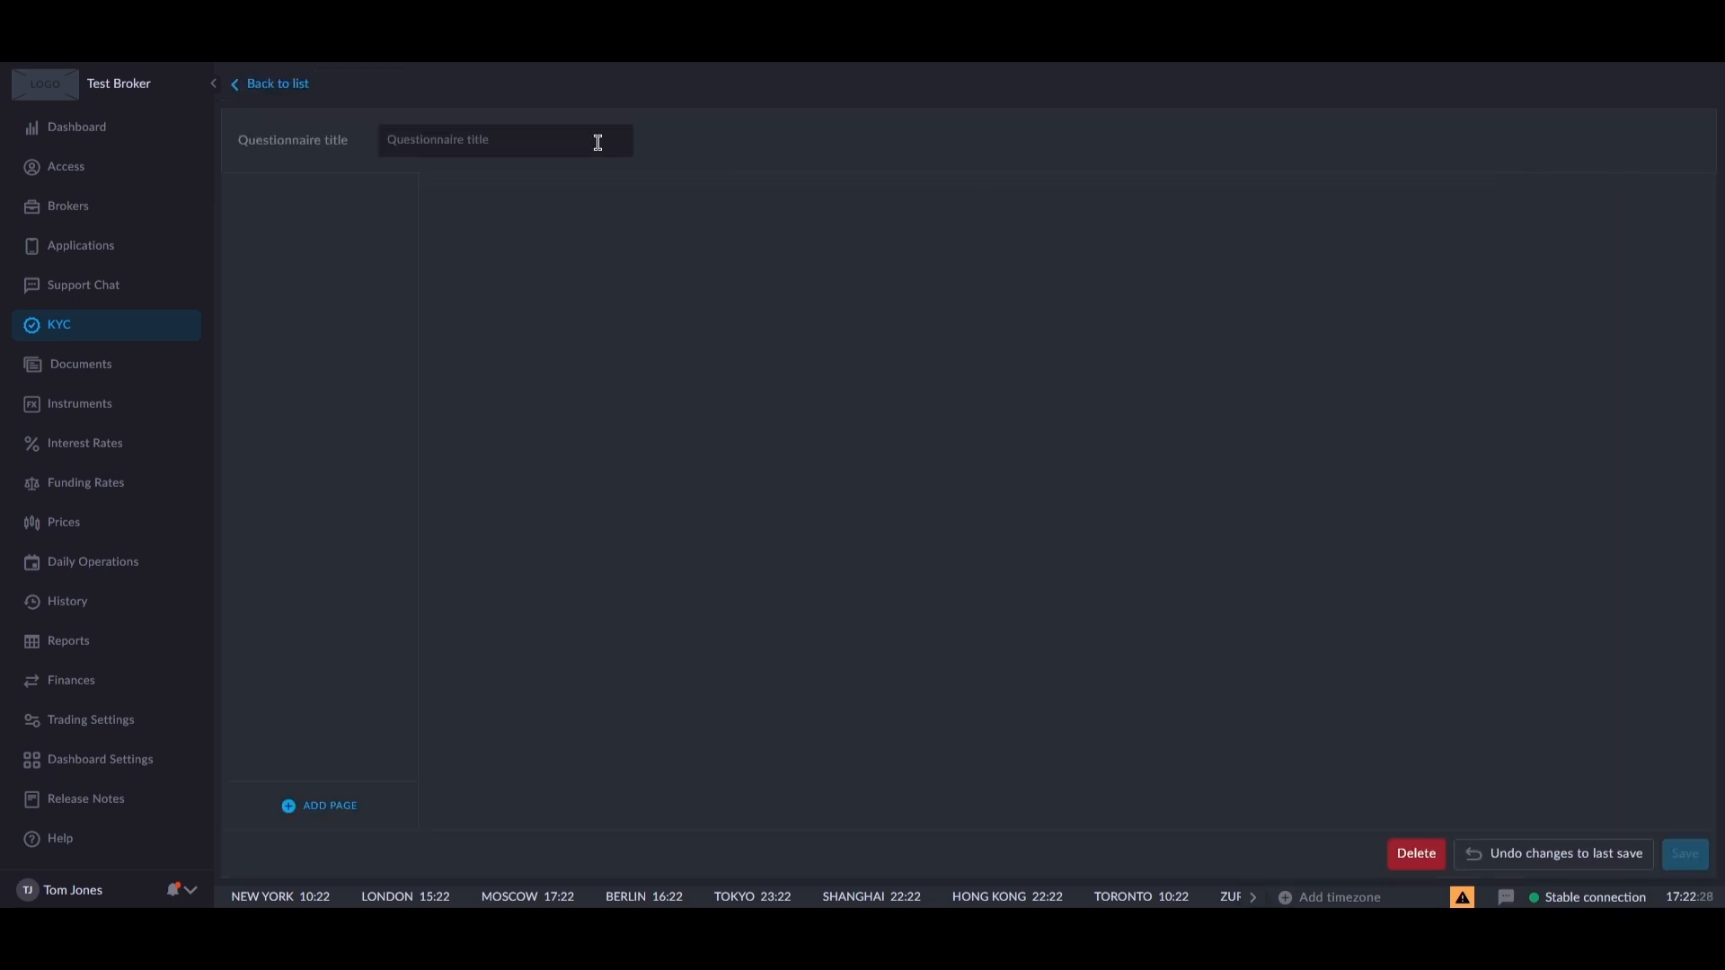
pyautogui.click(456, 141)
pyautogui.write('Questionnaire')
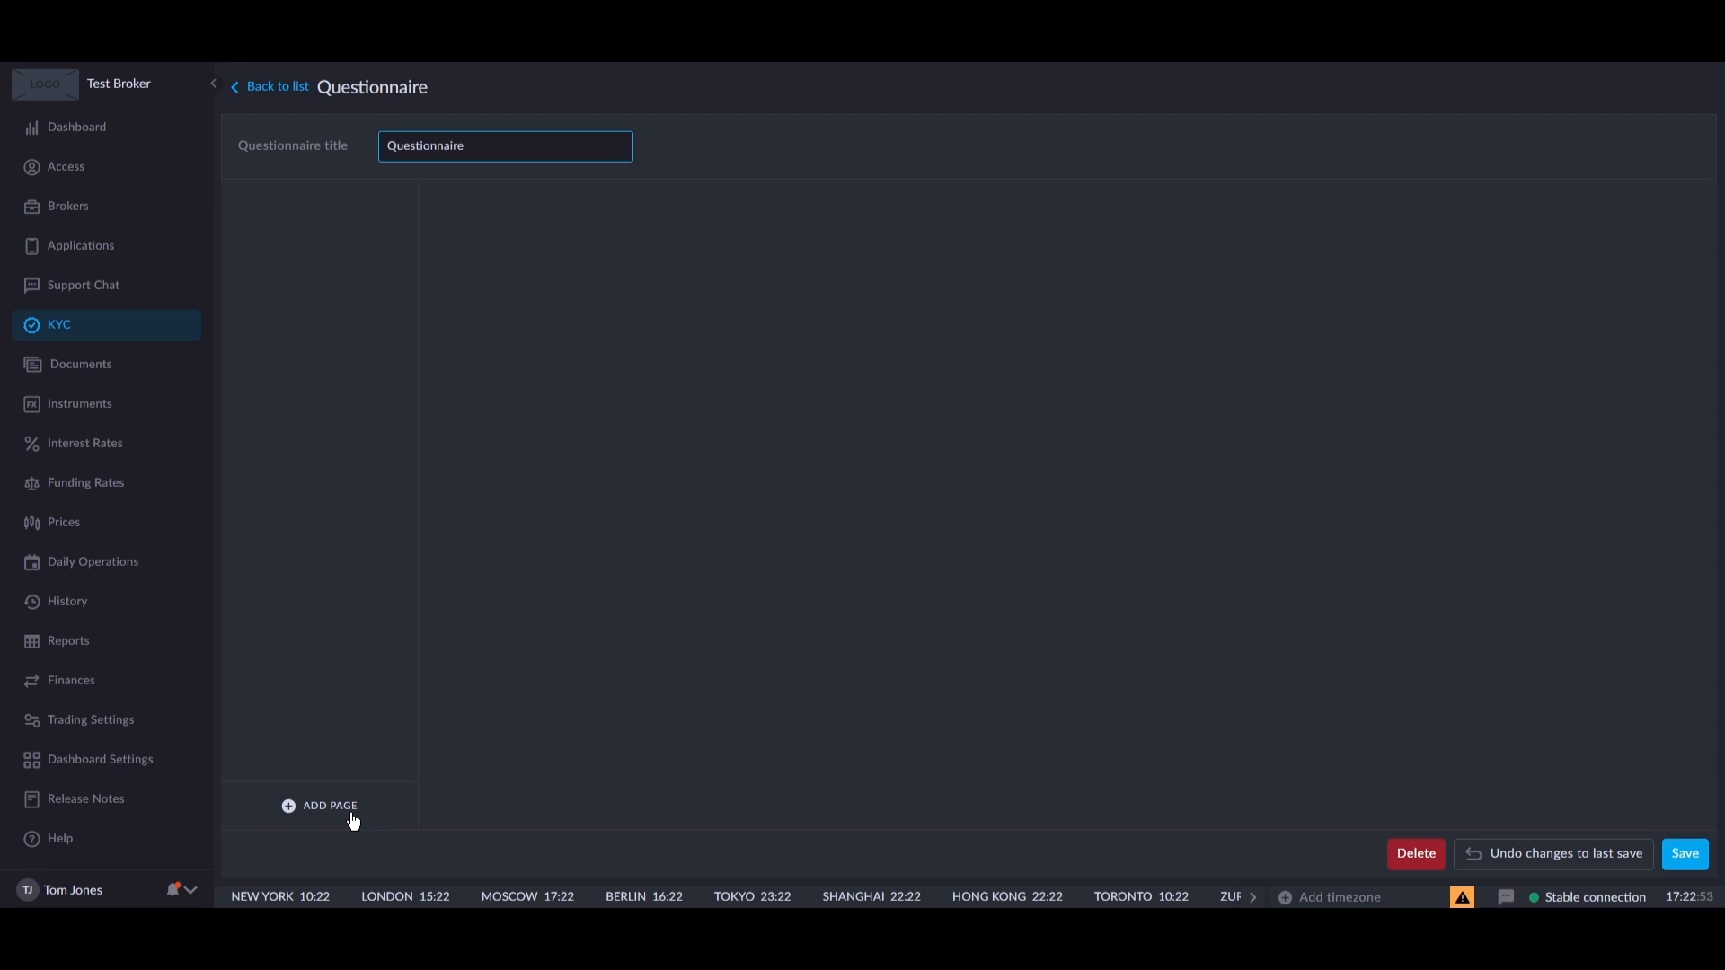
# - Add a first page 'Personal data' with its description and help text
pyautogui.click(353, 820)
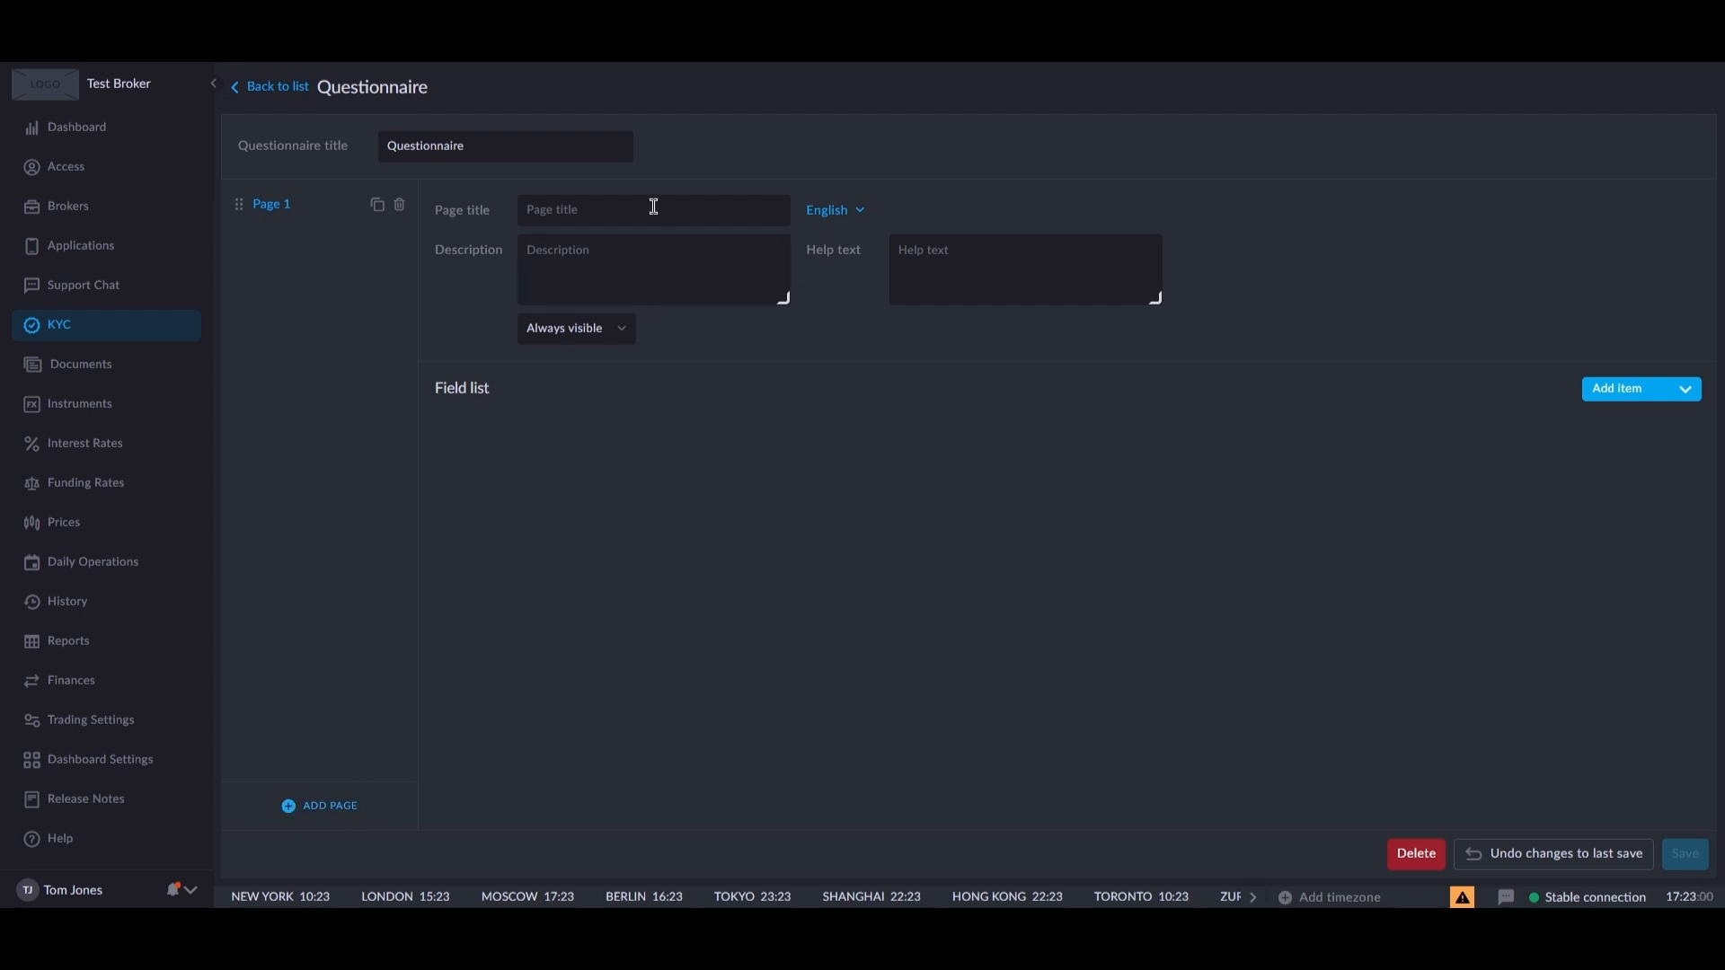
pyautogui.click(651, 204)
pyautogui.write('Personal data')
pyautogui.click(749, 257)
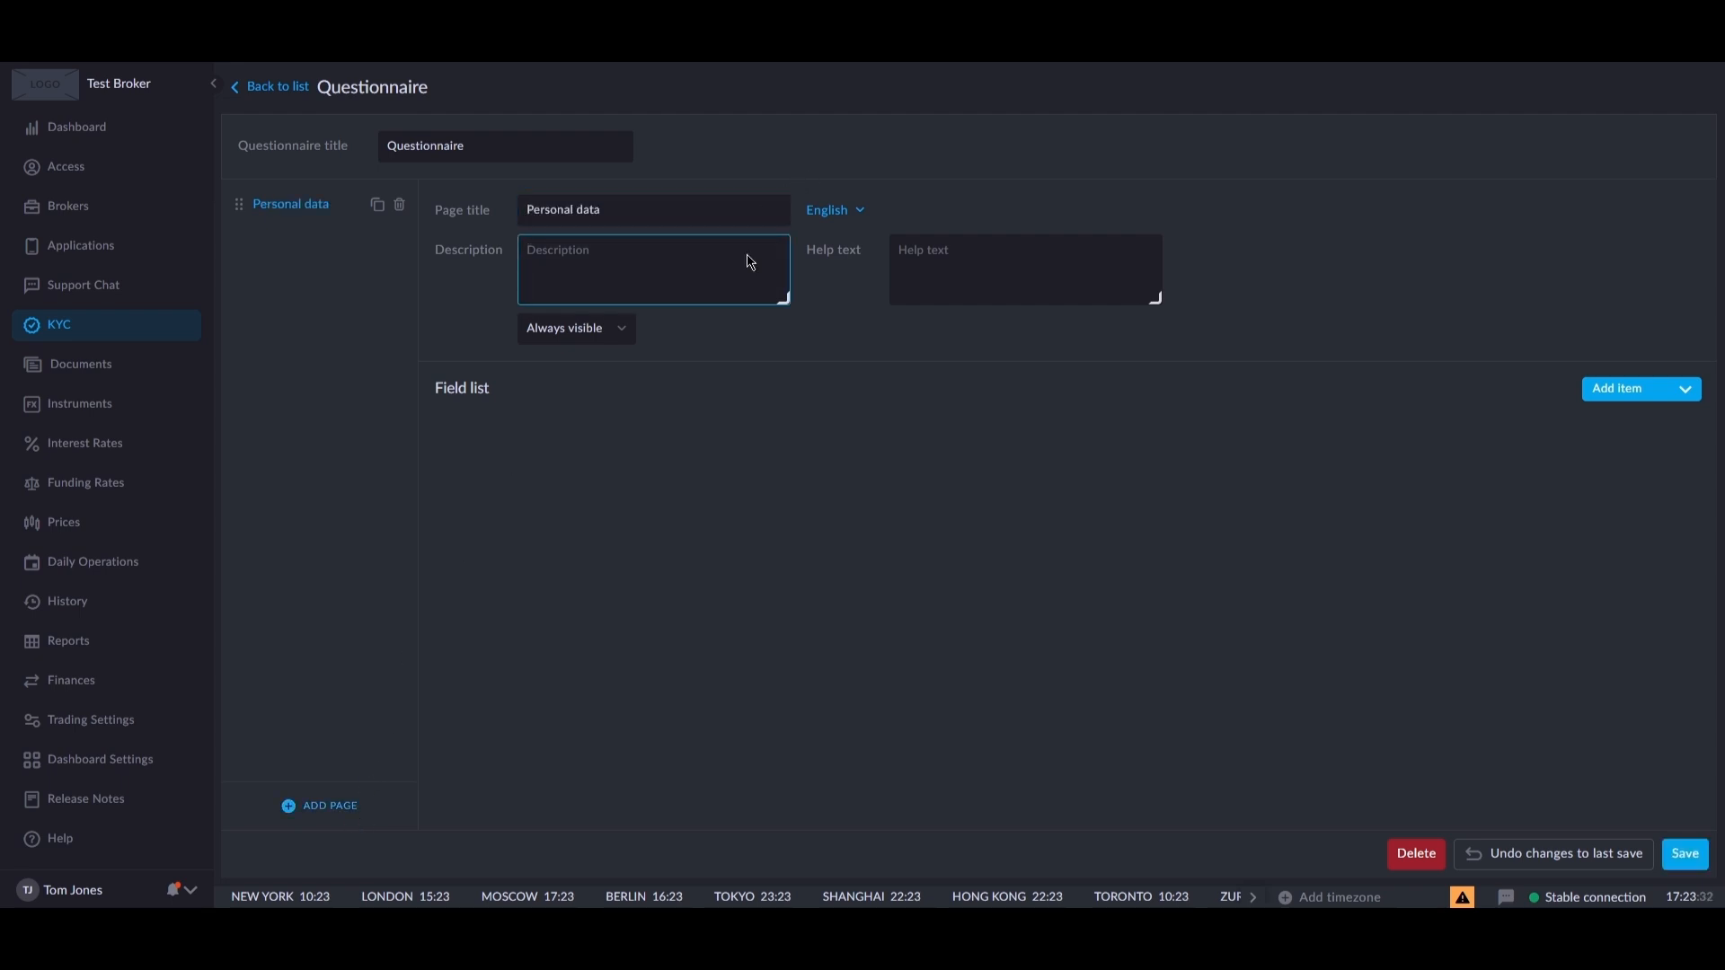
pyautogui.write('Personal data for processing by the broker')
pyautogui.click(946, 259)
pyautogui.write('Enter your full name and attach a scanned copy of your passport')
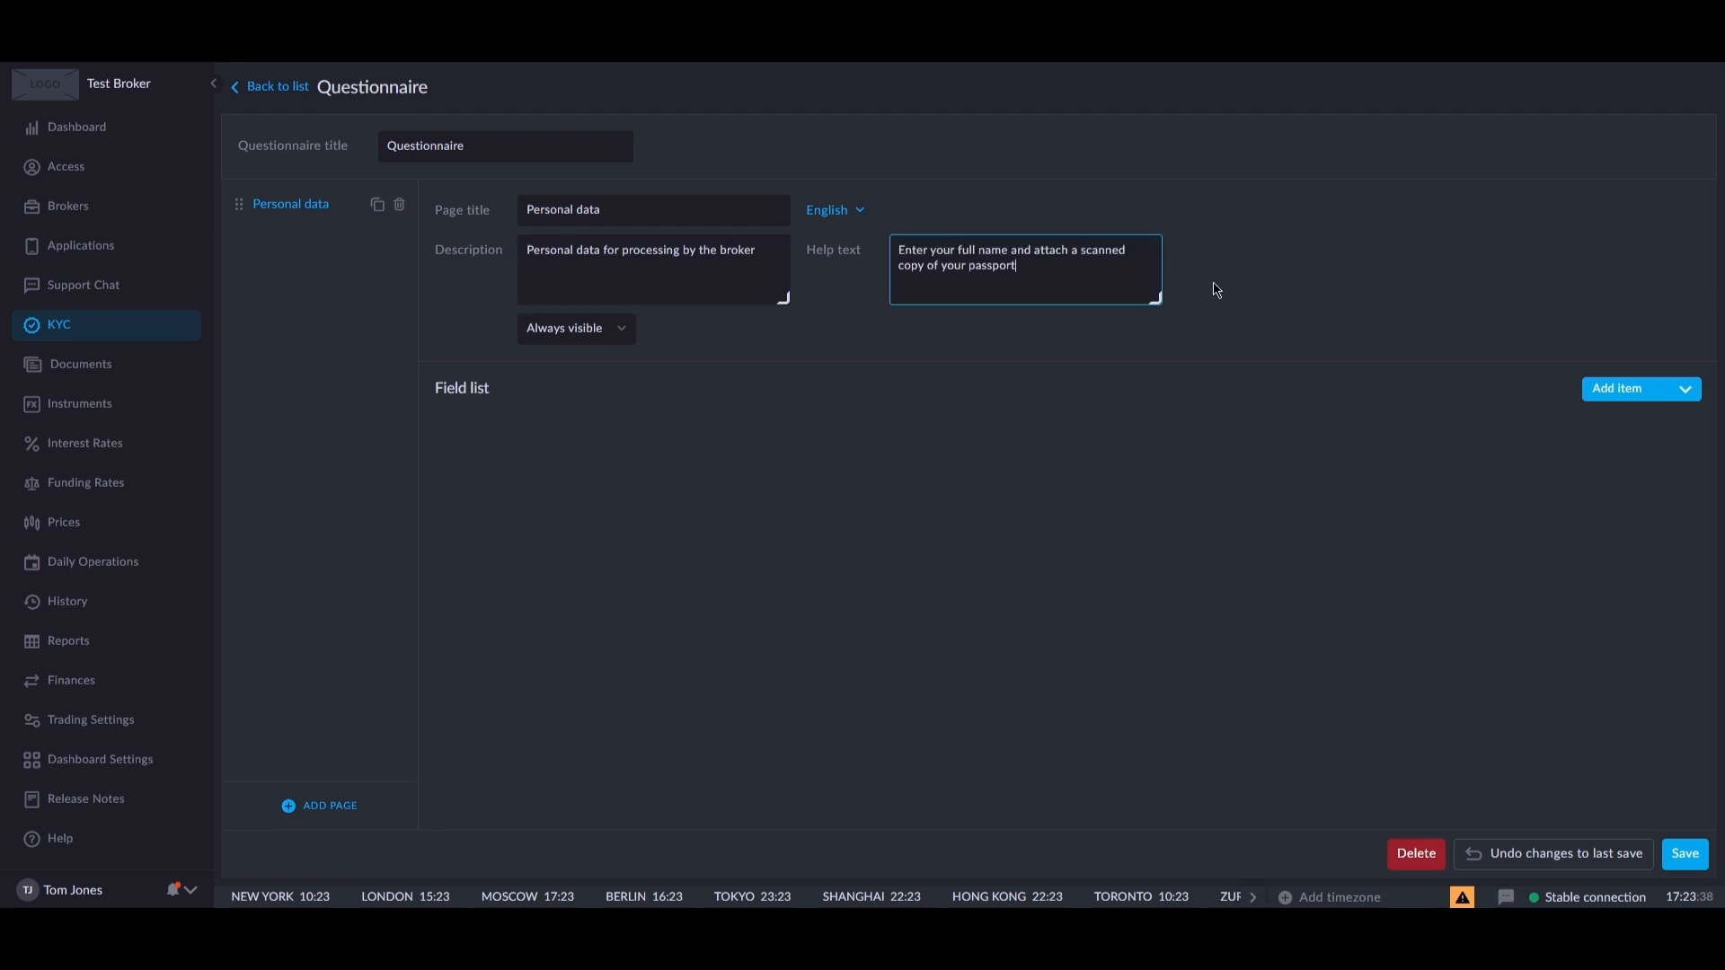
pyautogui.click(1683, 400)
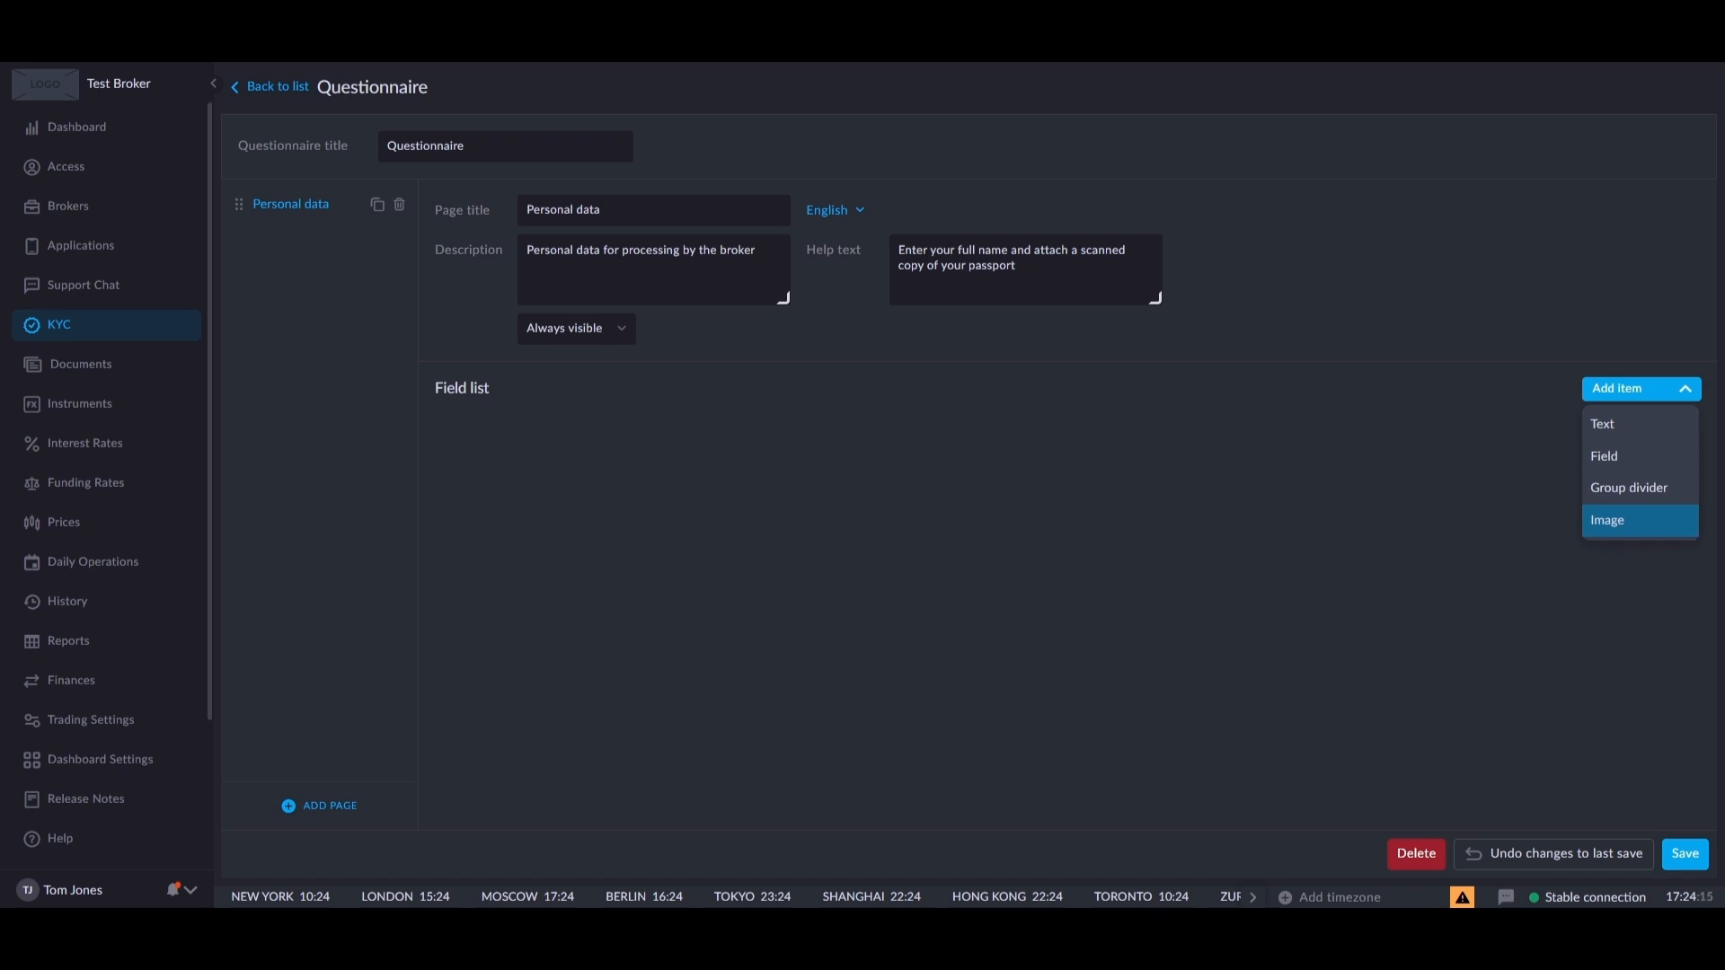
pyautogui.click(1300, 514)
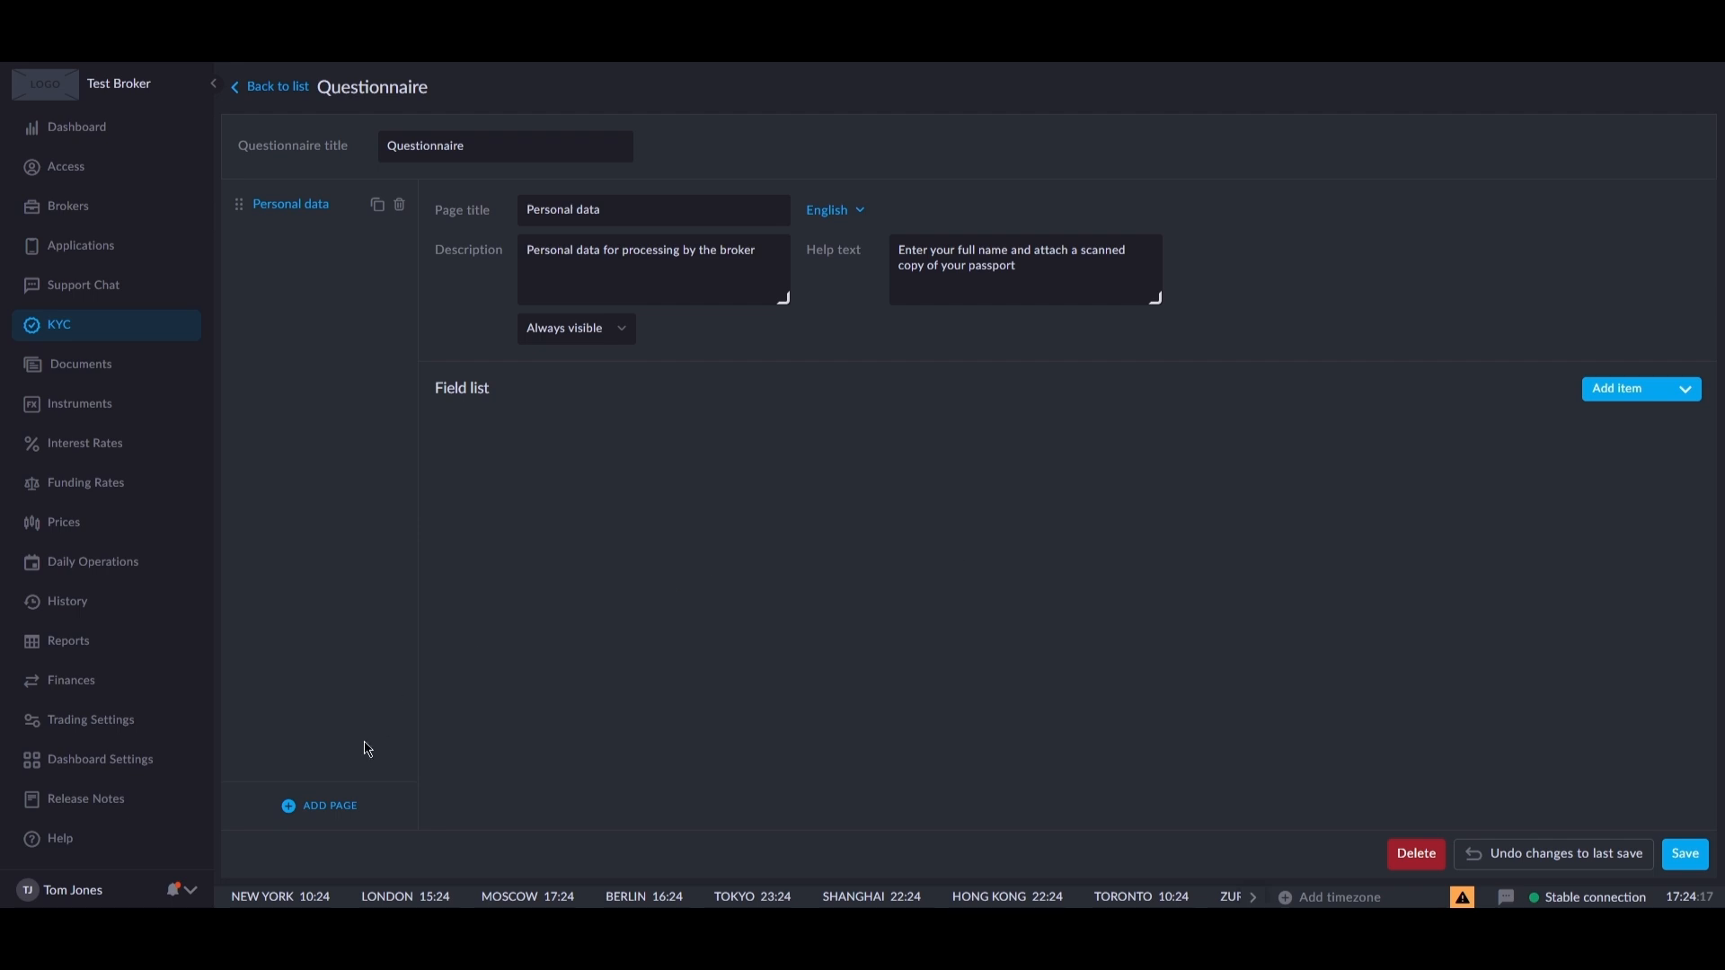
# - Add an 'Experience' page, then put the existing fields and a group divider on Personal data
pyautogui.click(346, 793)
pyautogui.write('Experience')
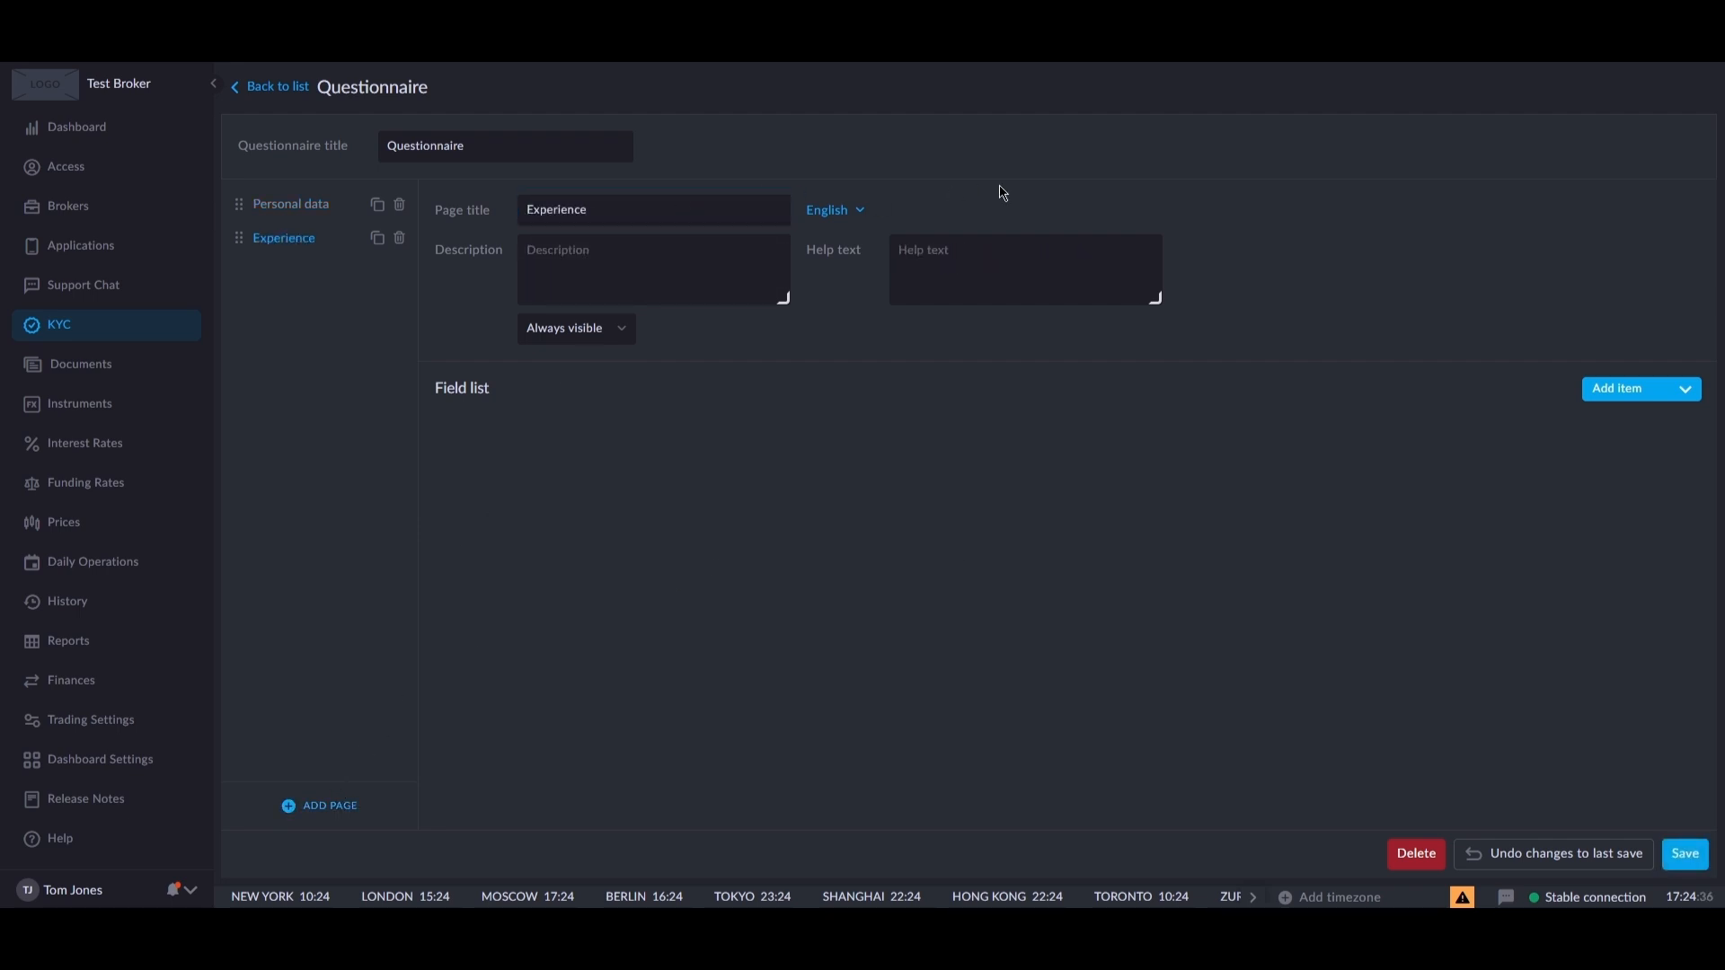
pyautogui.click(285, 206)
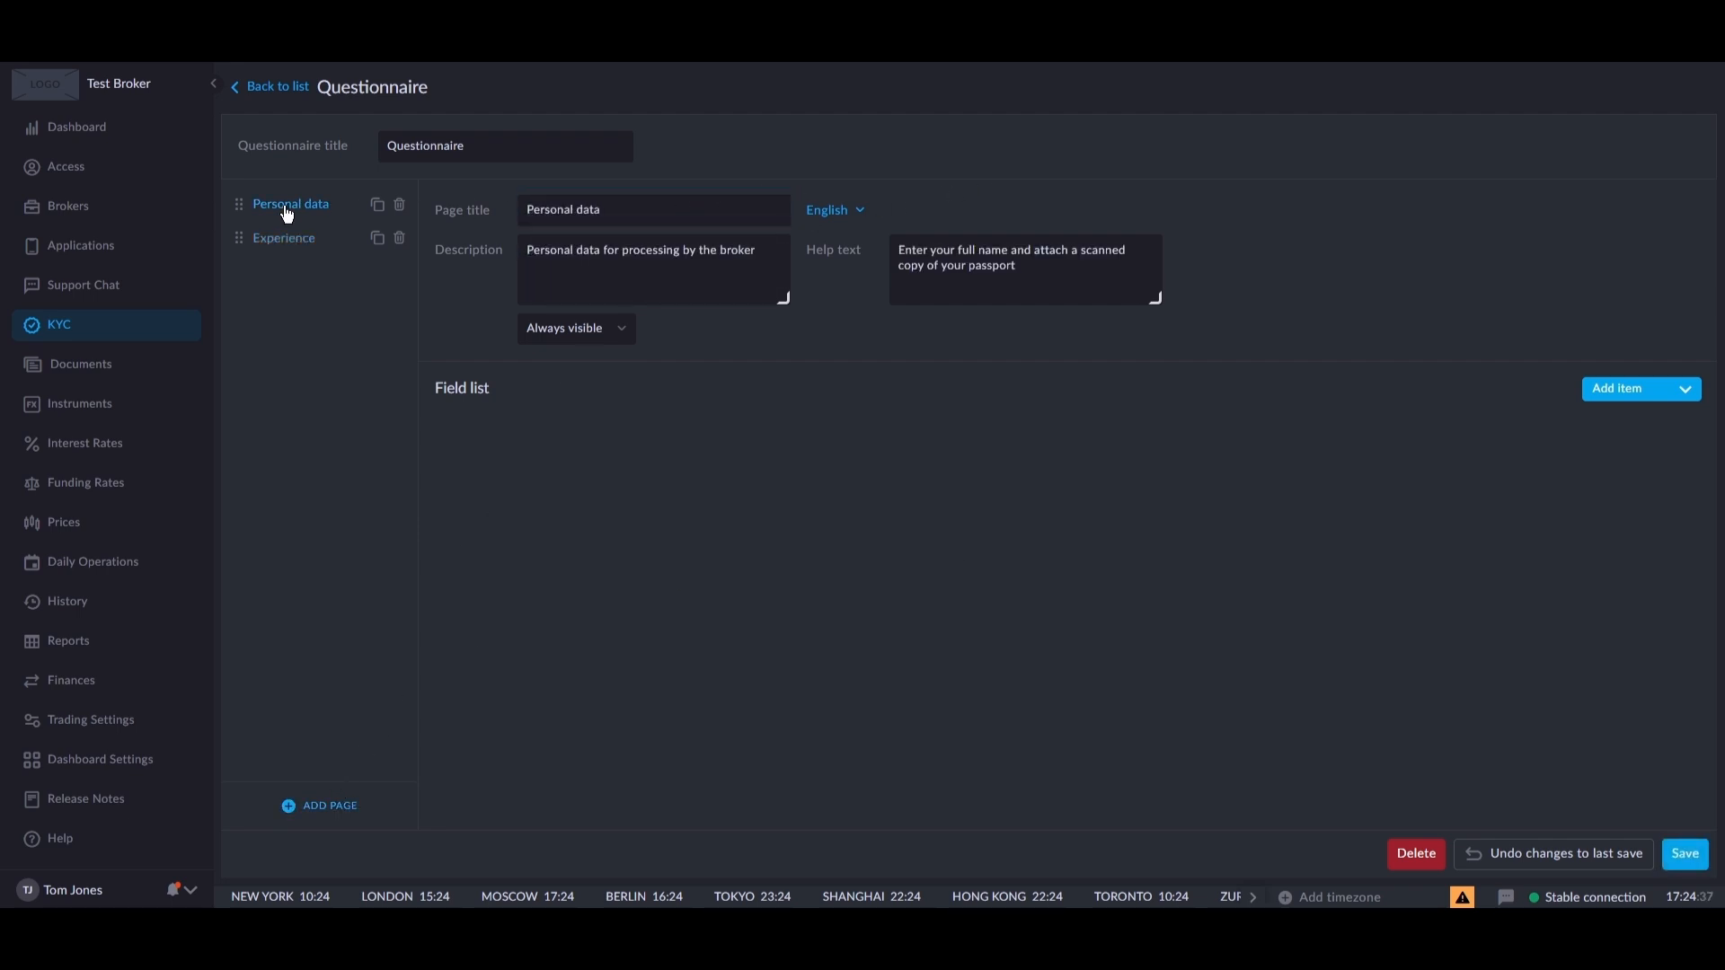
pyautogui.click(1627, 390)
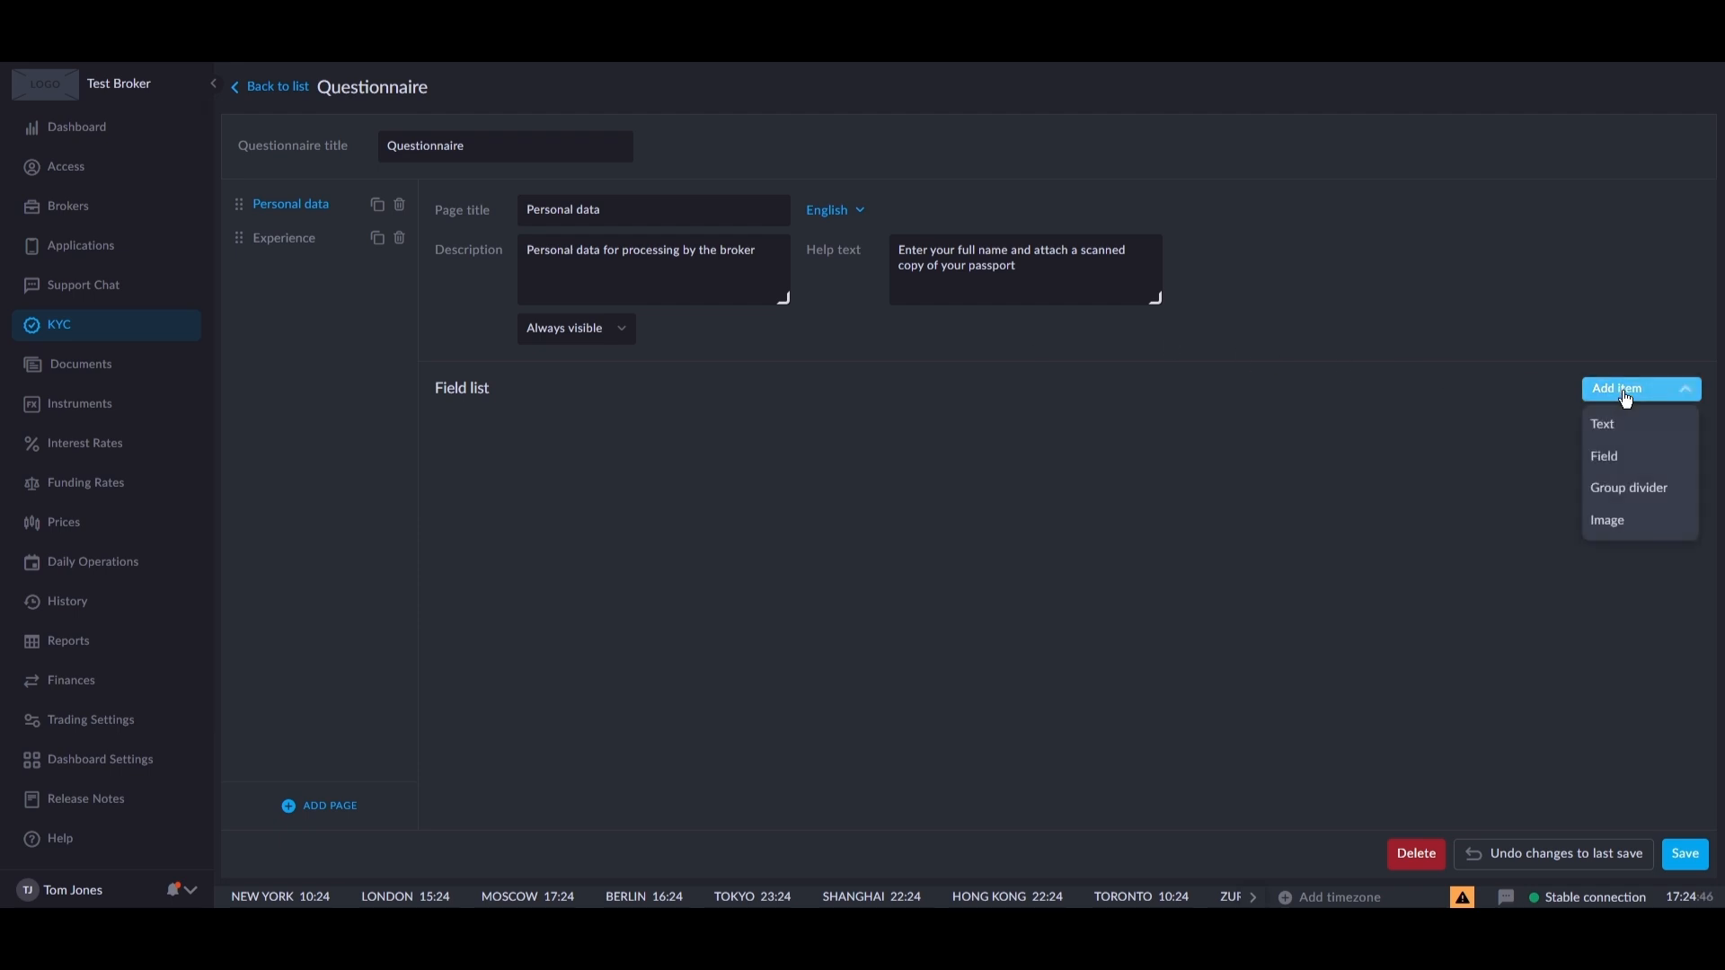
pyautogui.click(1648, 464)
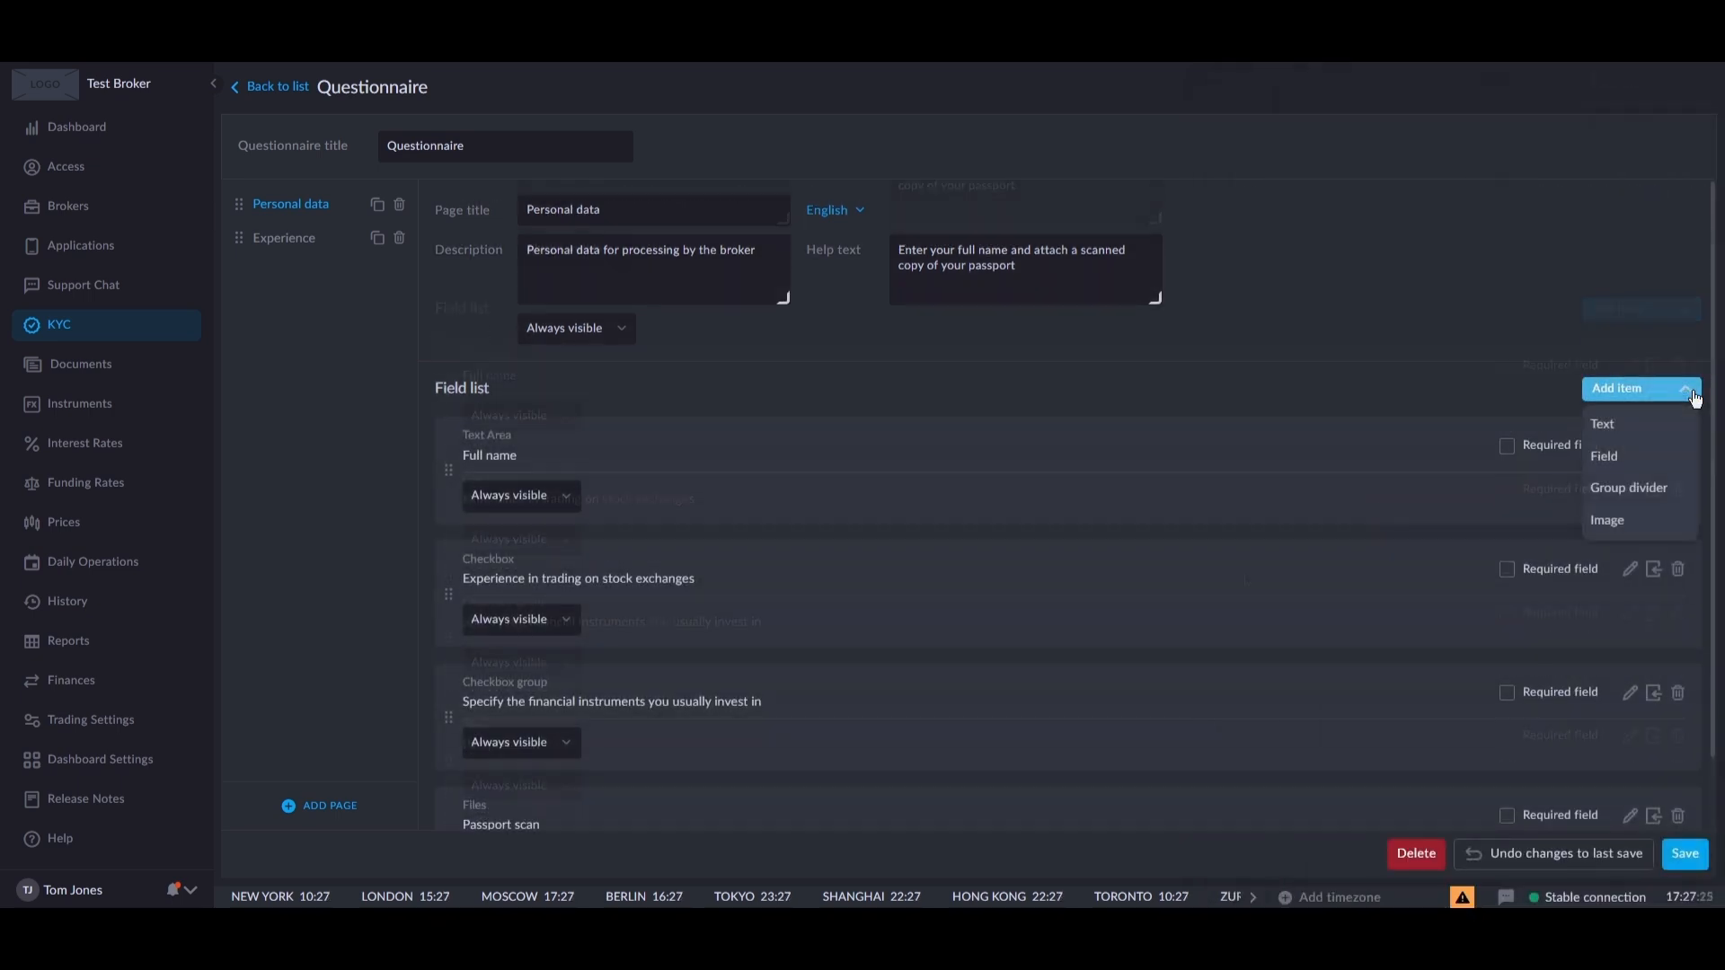
pyautogui.click(1676, 491)
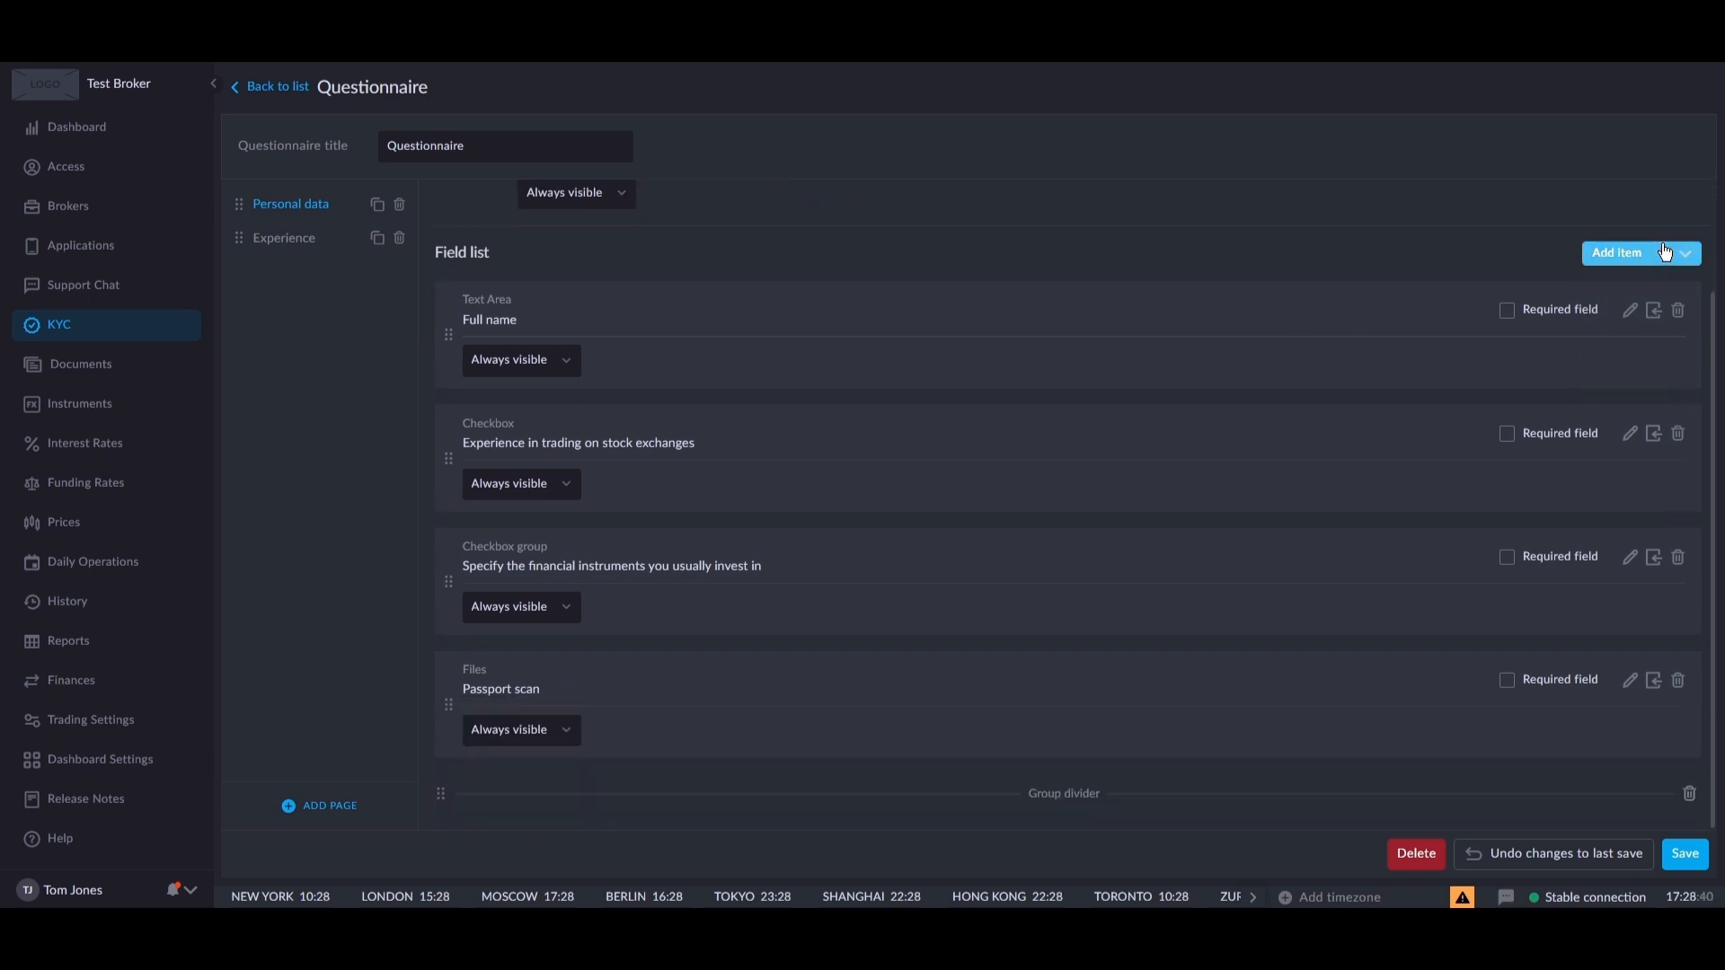
# - Add an 'Identity documents:' heading to Personal data, leaving Full name optional
pyautogui.click(1643, 254)
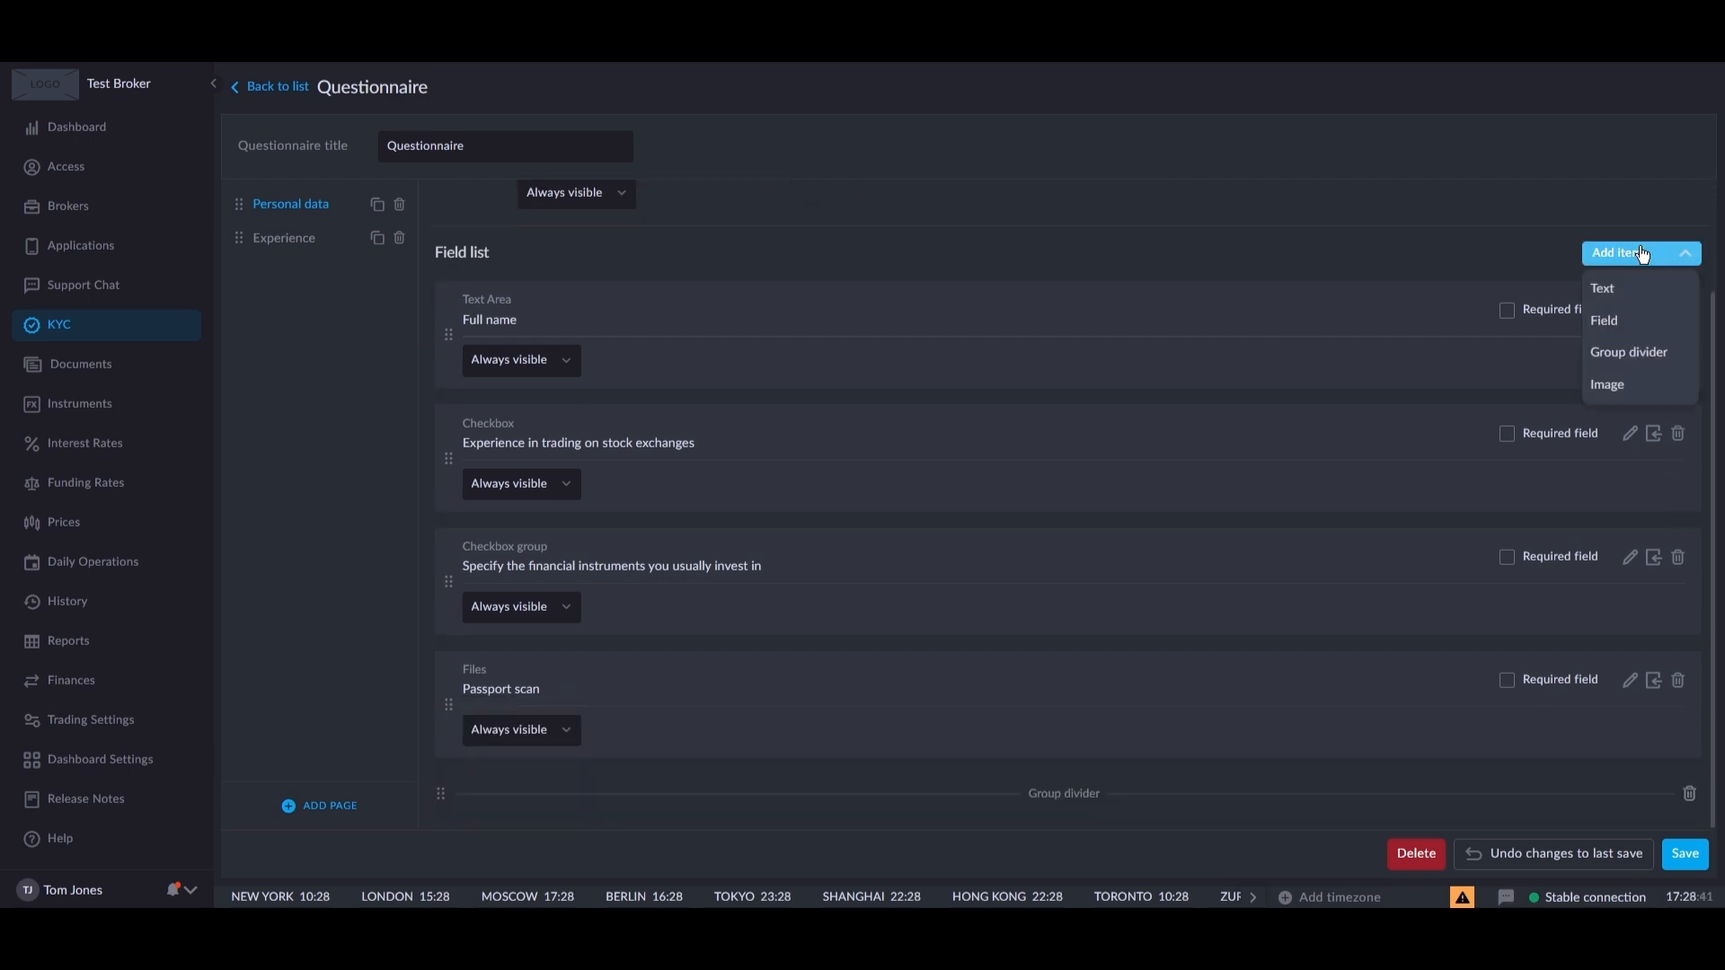
pyautogui.click(1603, 288)
pyautogui.click(1636, 181)
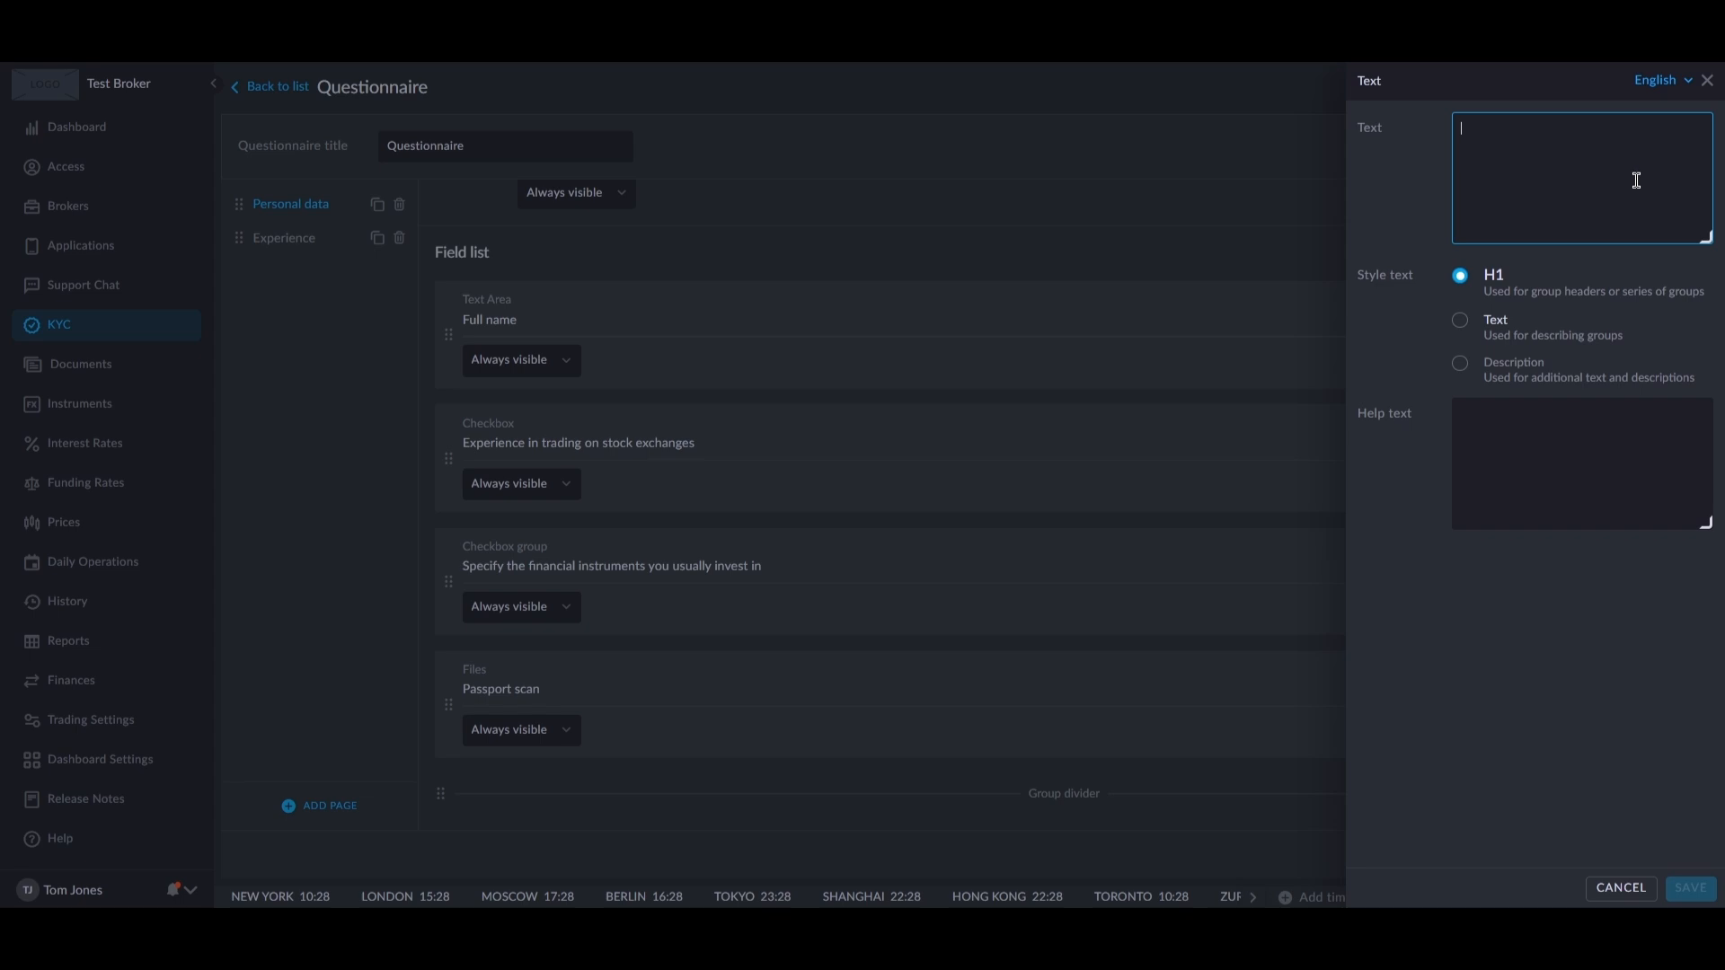
pyautogui.write('Identity documents:')
pyautogui.click(1688, 889)
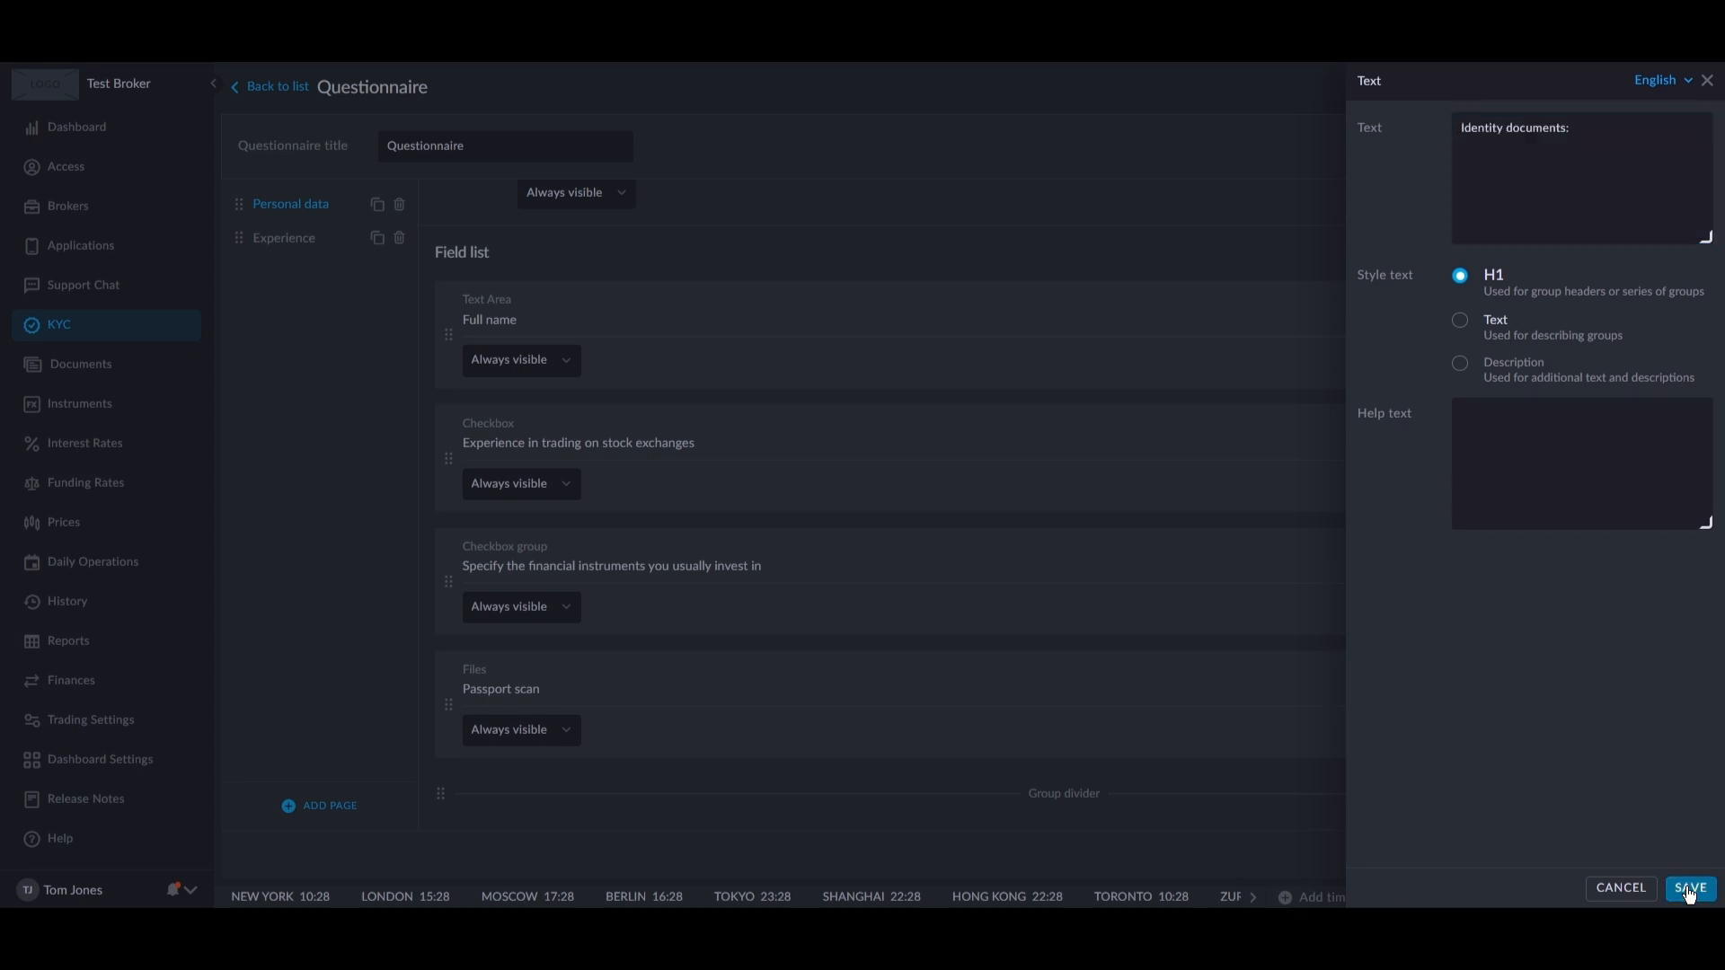
pyautogui.click(1508, 278)
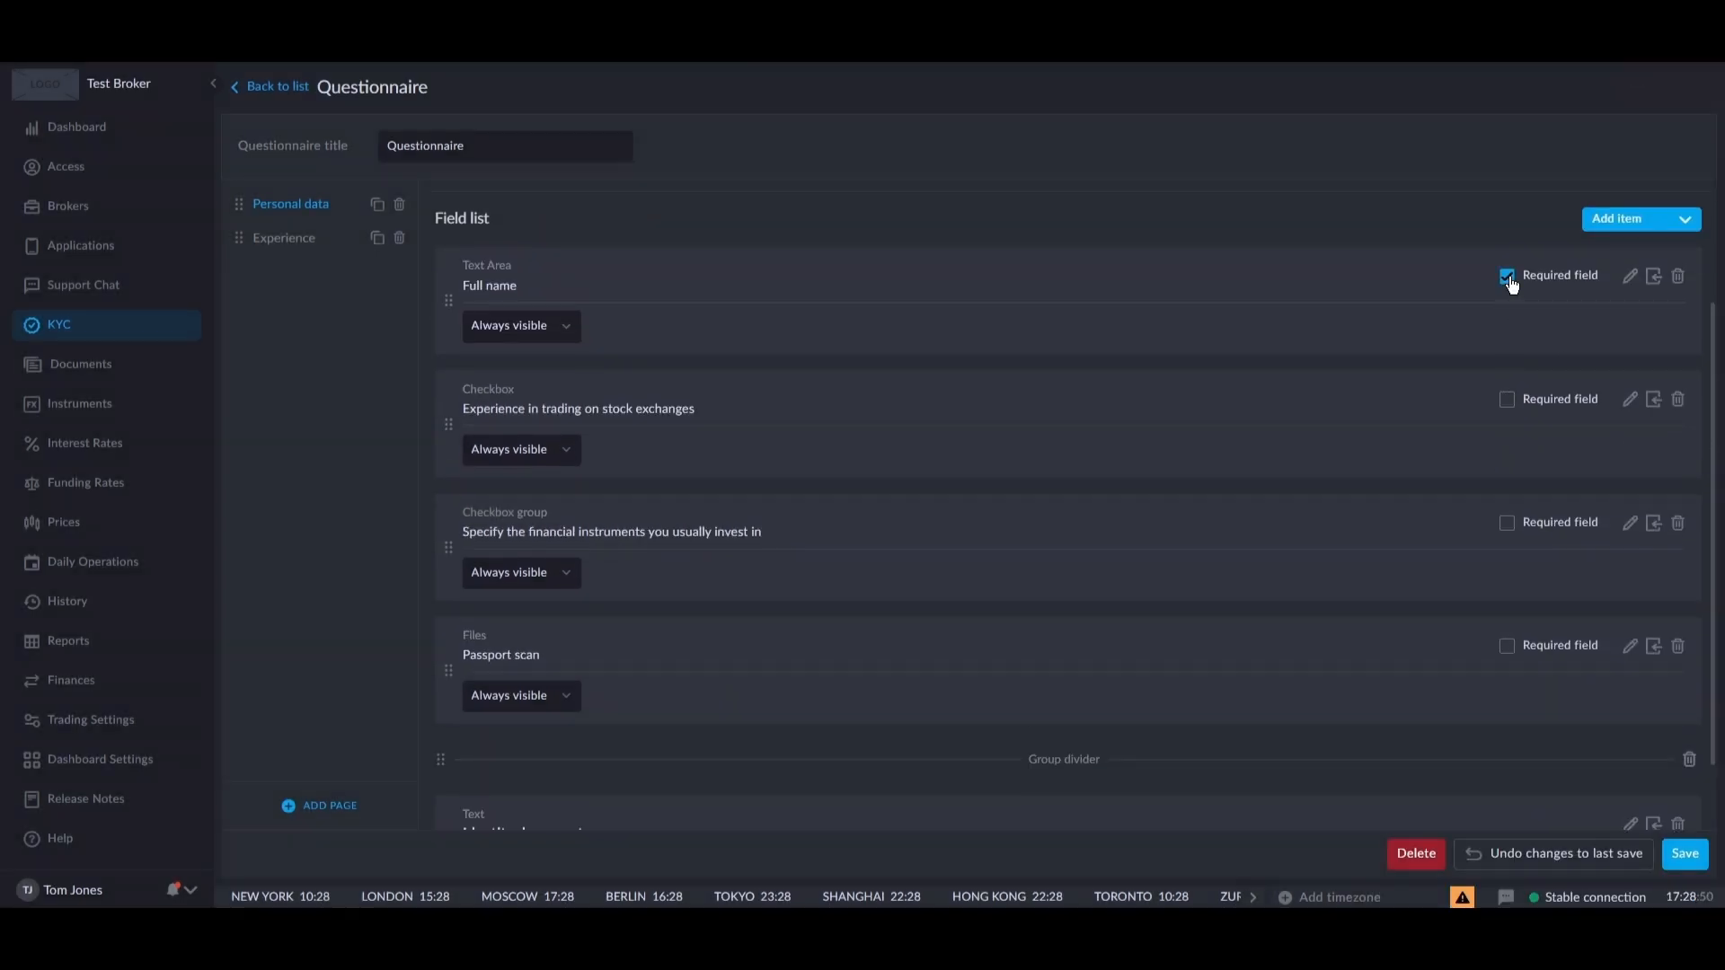
pyautogui.click(1508, 279)
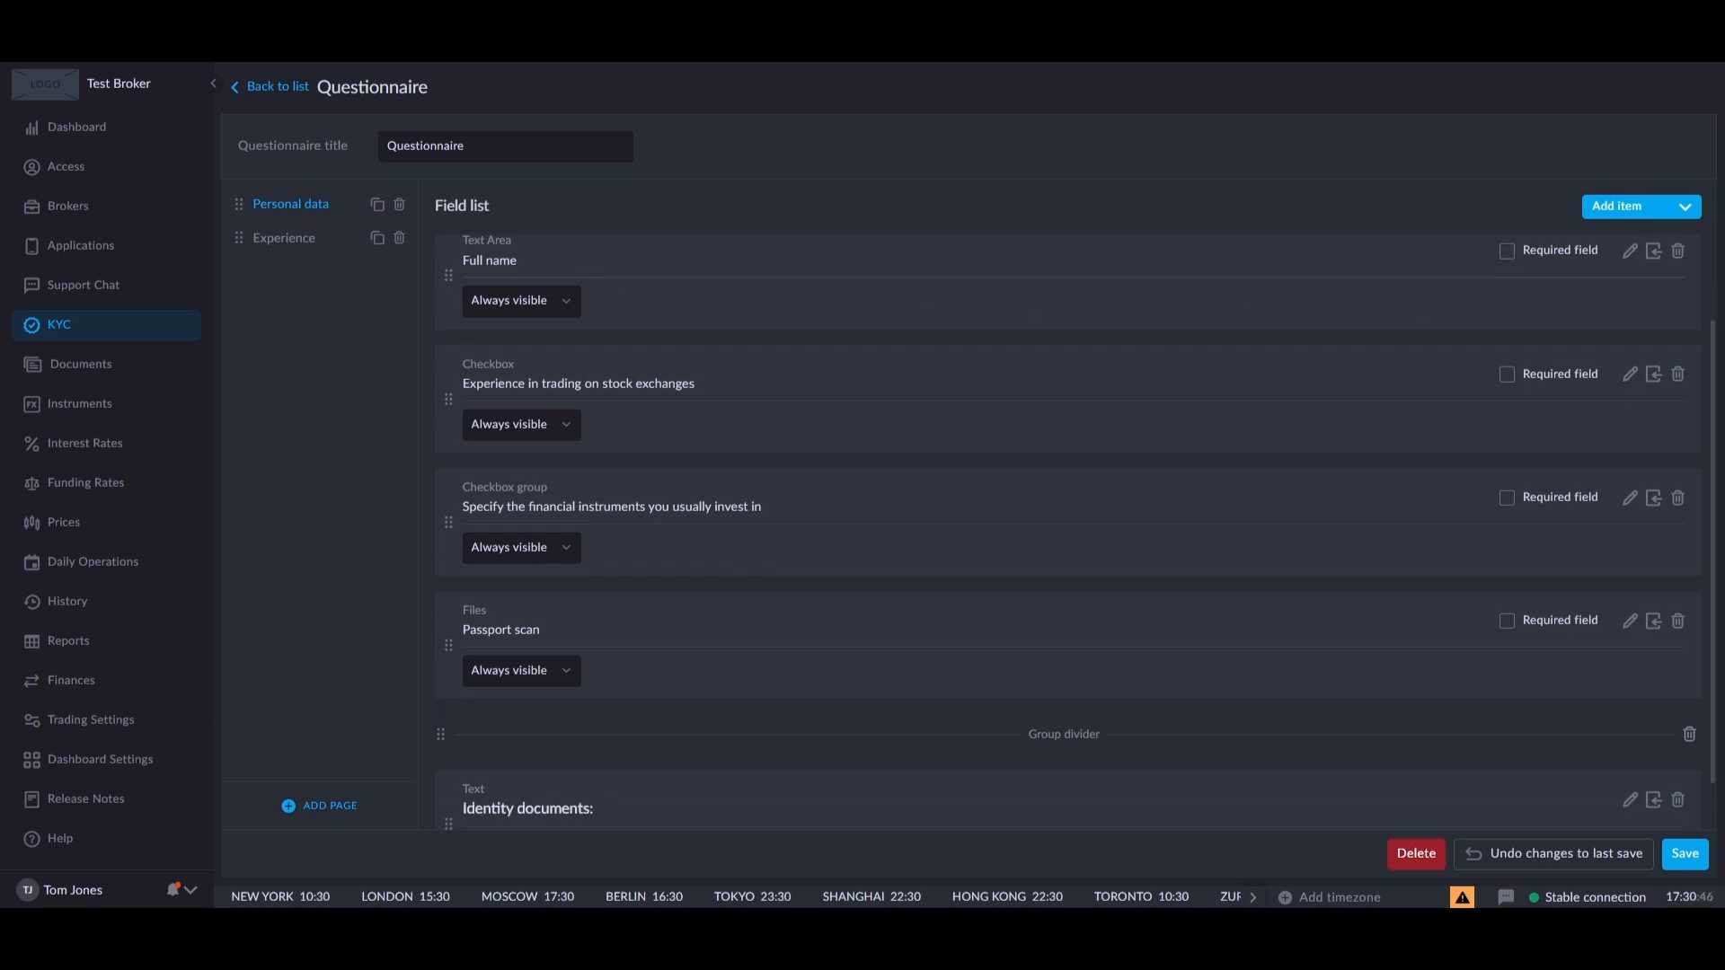
# - Reorder Personal data: Identity documents: heading under Full name, group divider above it
pyautogui.moveTo(448, 824); pyautogui.dragTo(469, 400)
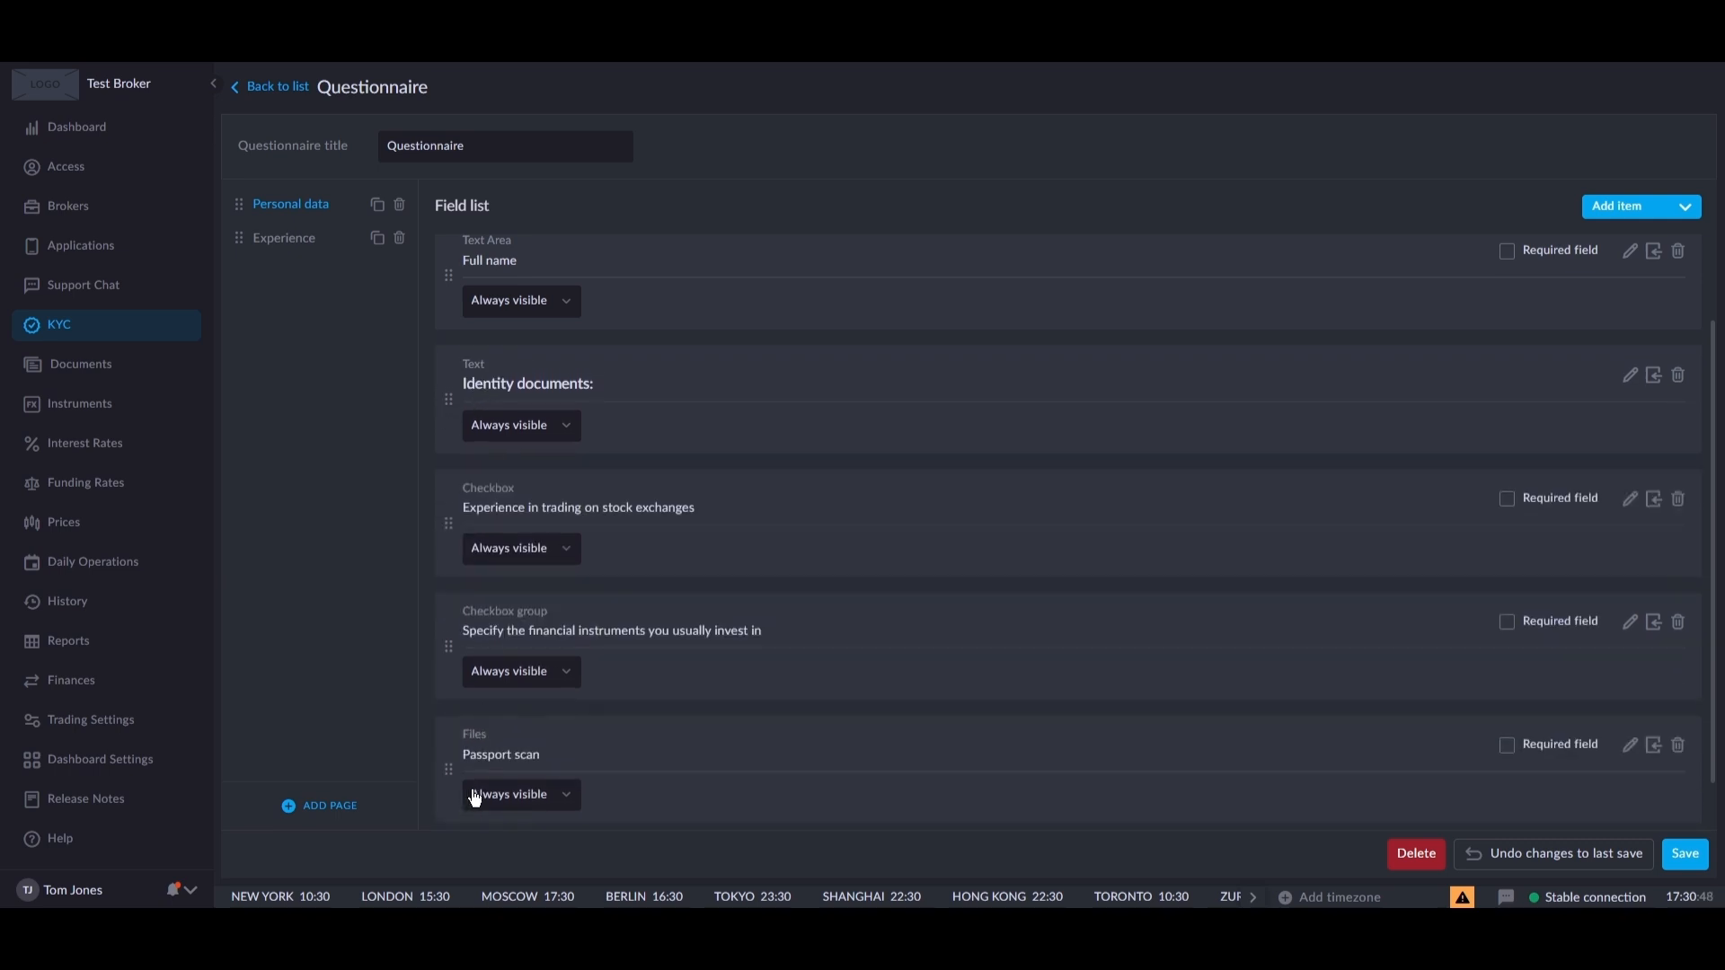
pyautogui.scroll(-1, 475, 799)
pyautogui.moveTo(447, 797); pyautogui.dragTo(473, 311)
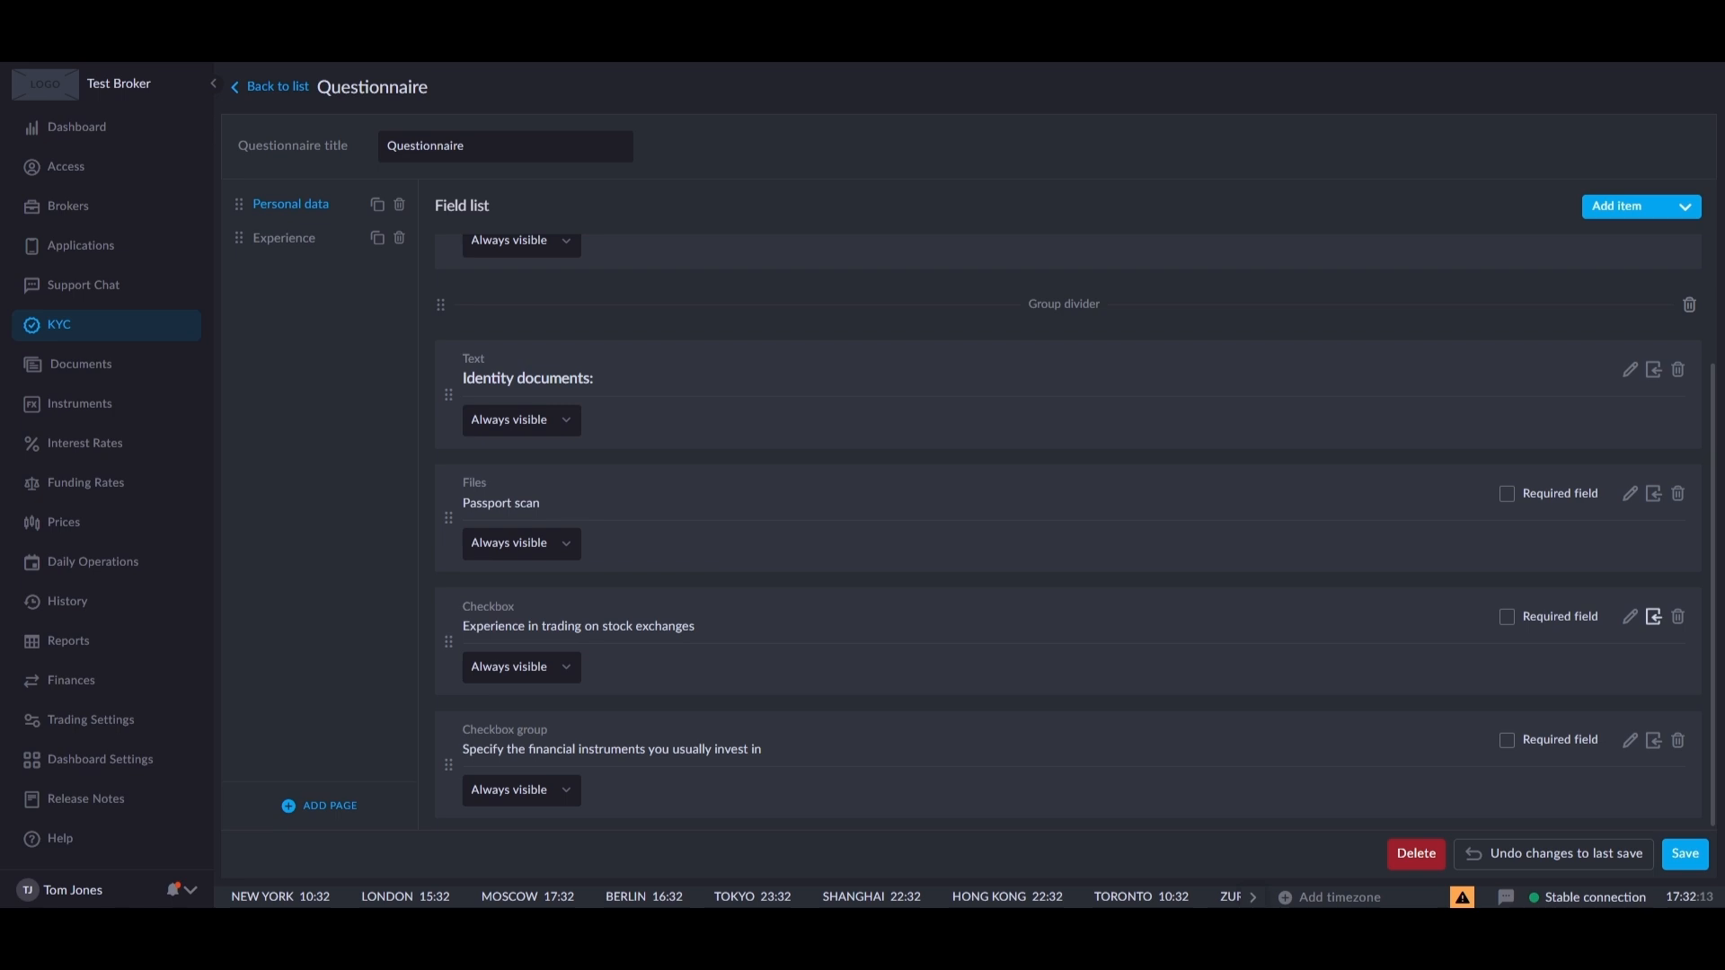
# - Move both experience questions to the Experience page and view that page
pyautogui.click(1653, 616)
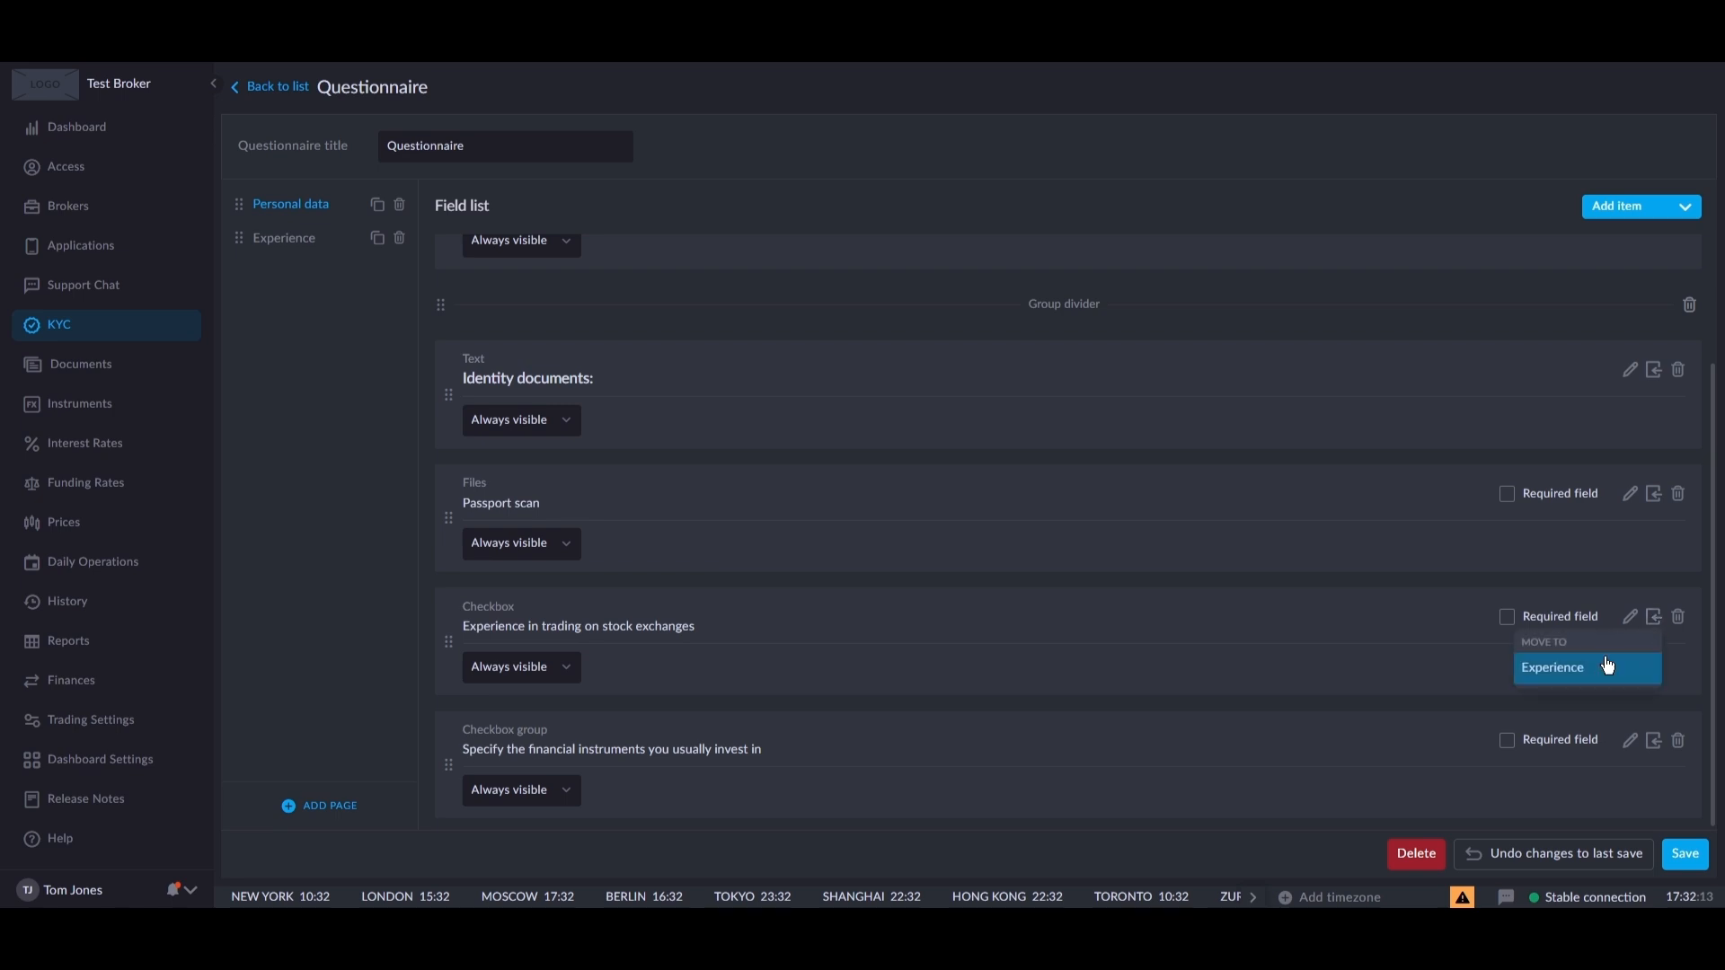
pyautogui.click(1607, 665)
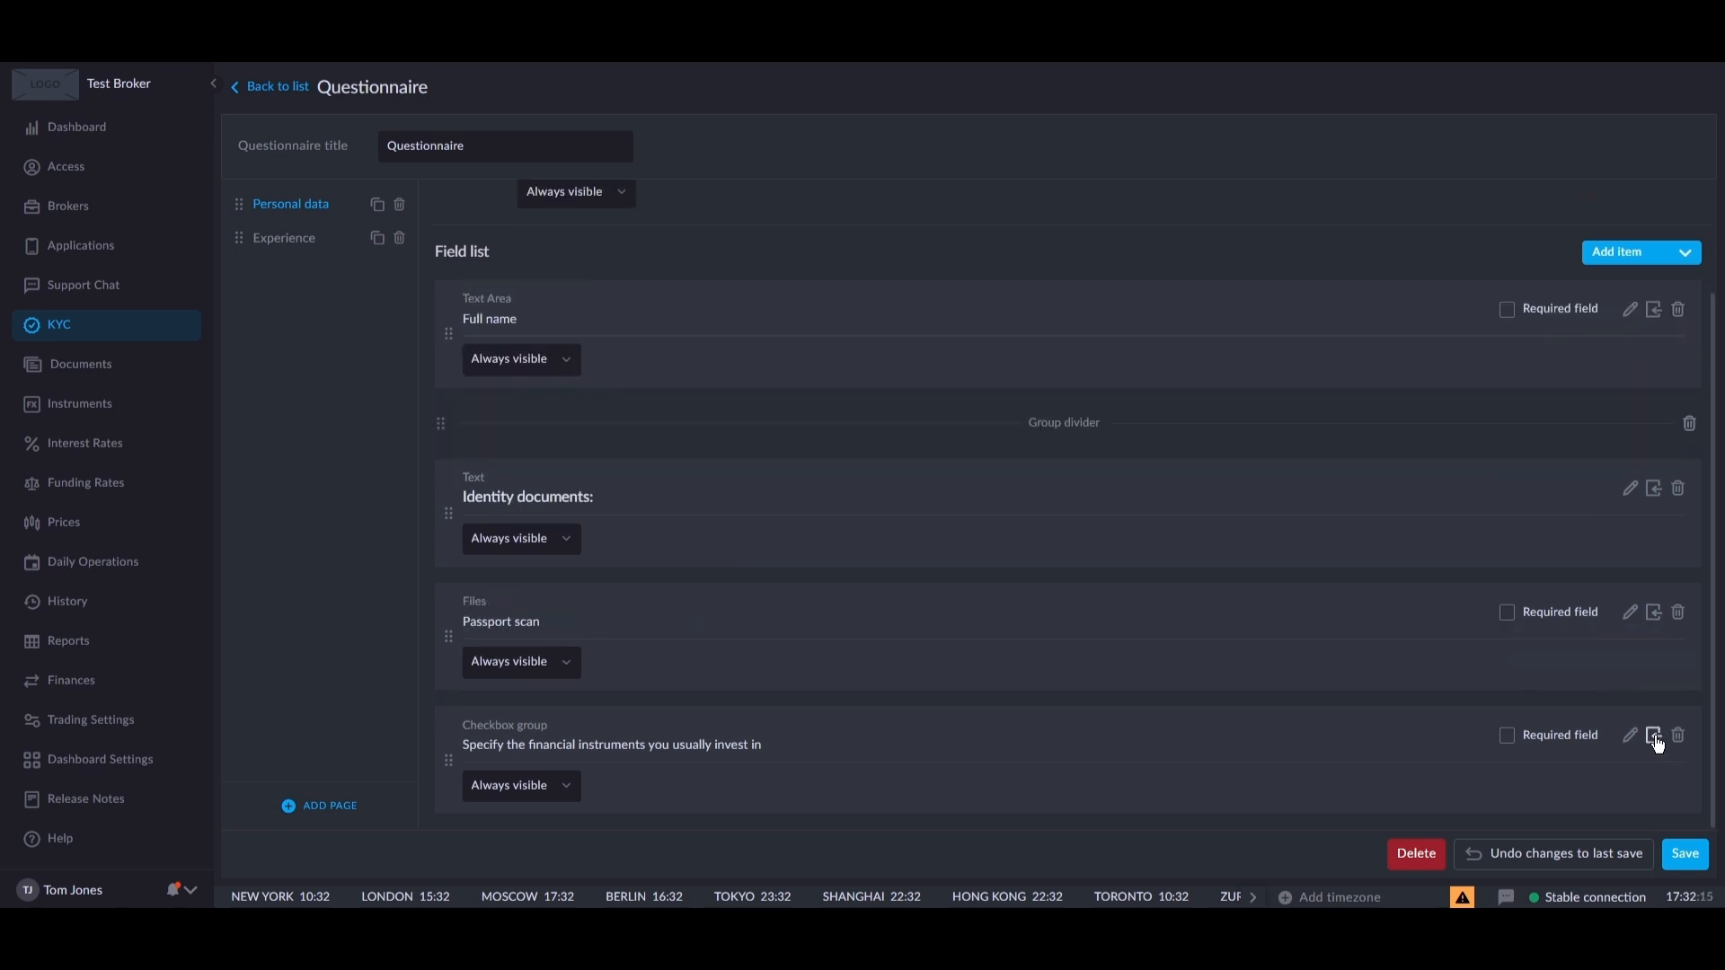
pyautogui.click(1654, 738)
pyautogui.click(1598, 790)
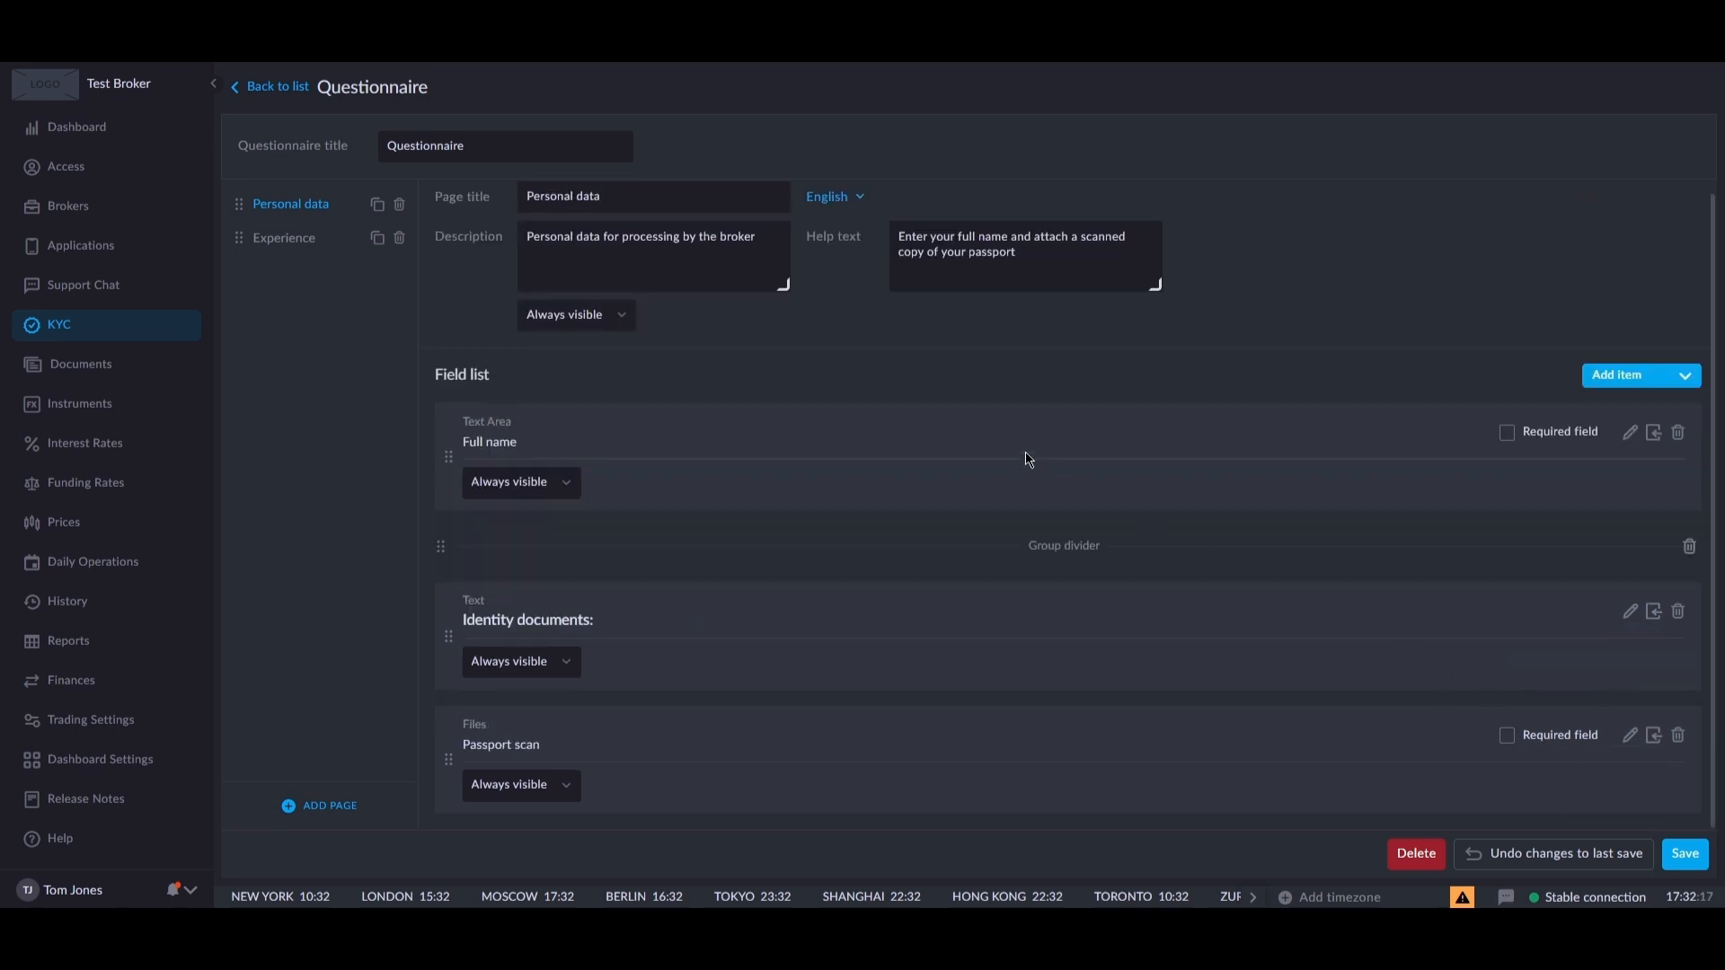
pyautogui.click(280, 243)
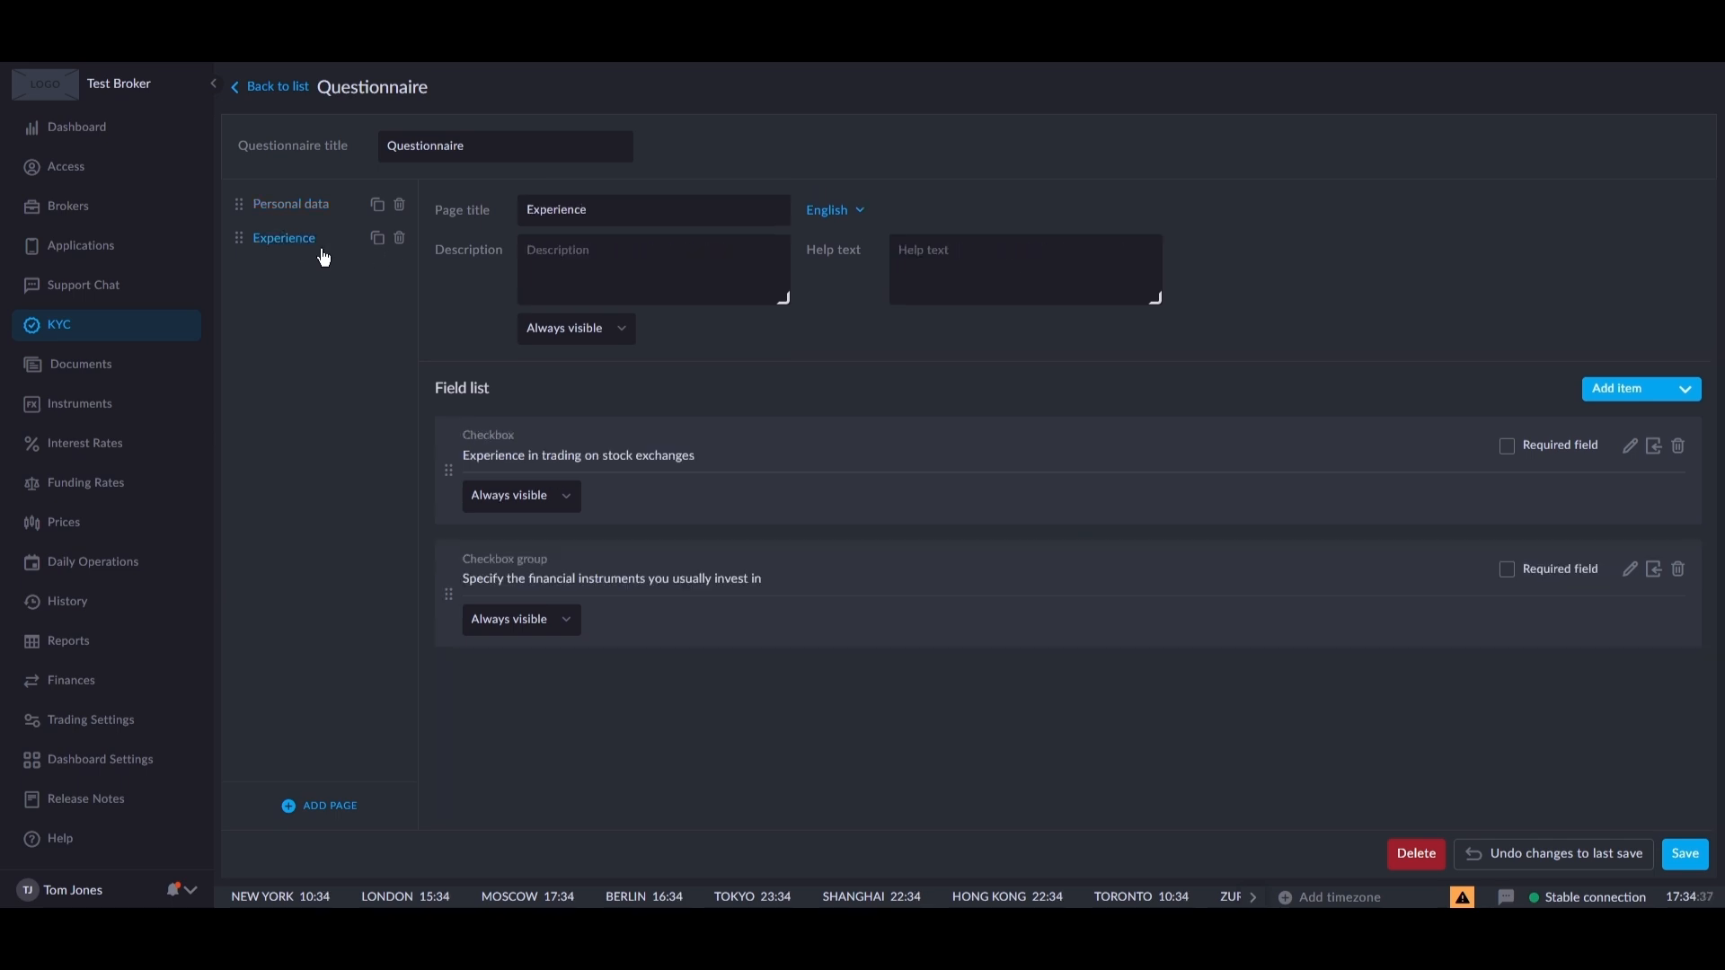
# - Show the instruments checkbox group only if trading experience Is Yes
pyautogui.click(531, 619)
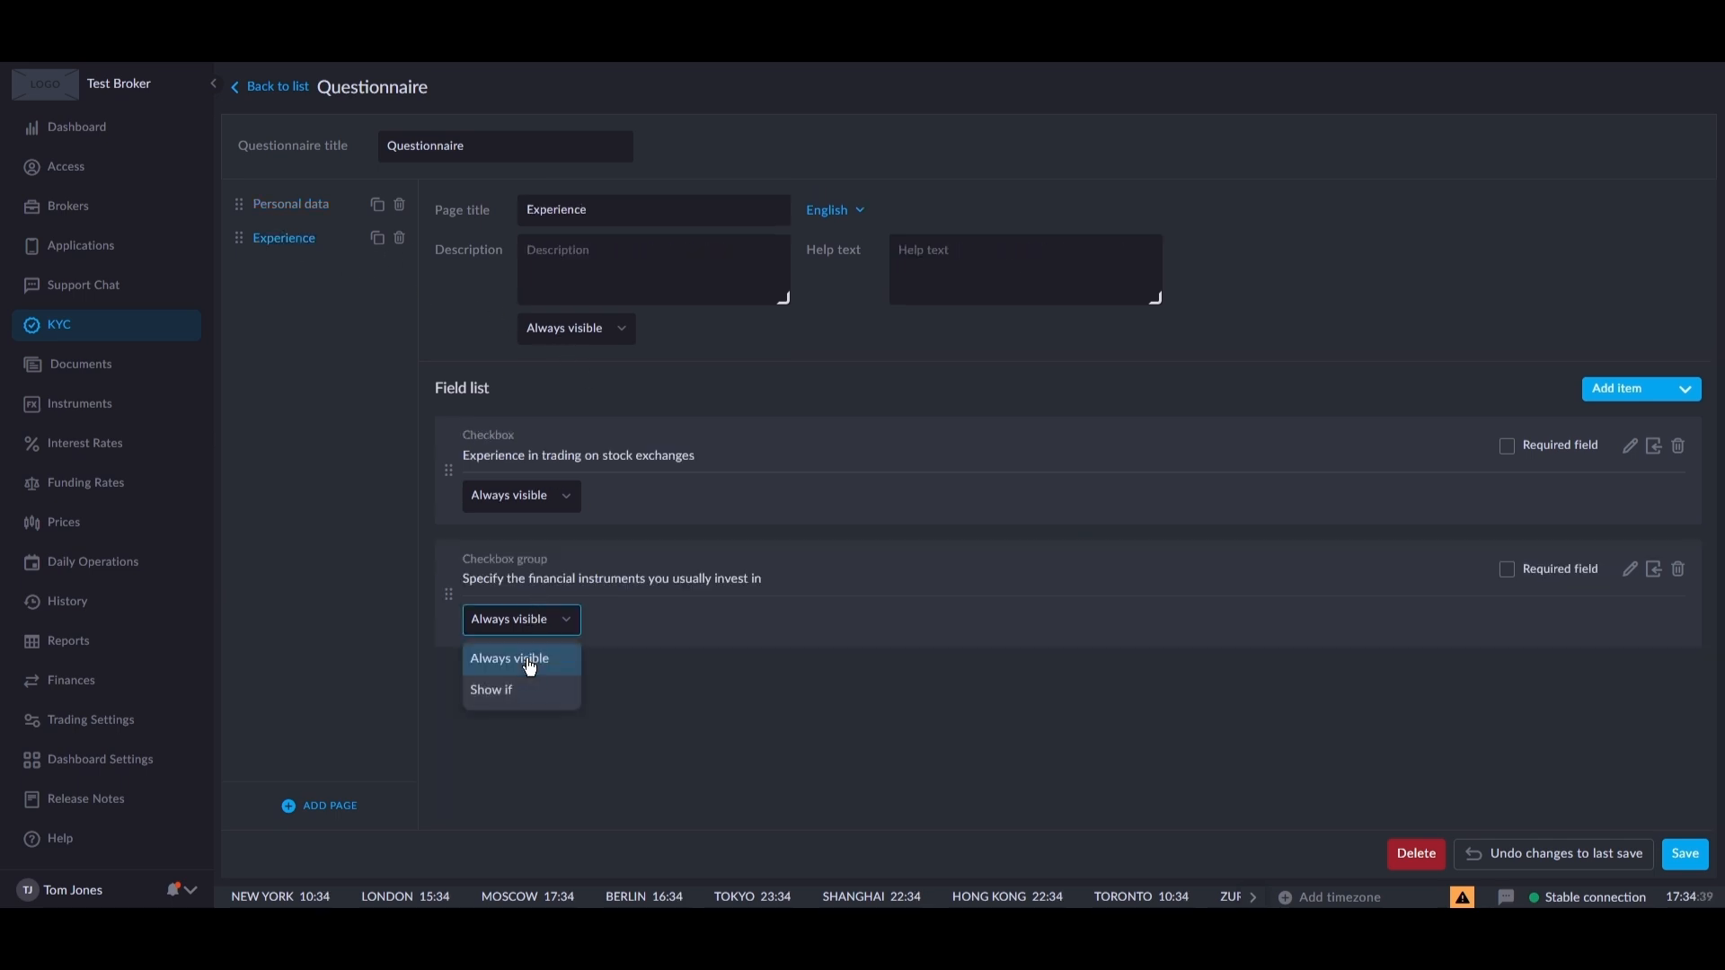
pyautogui.click(533, 689)
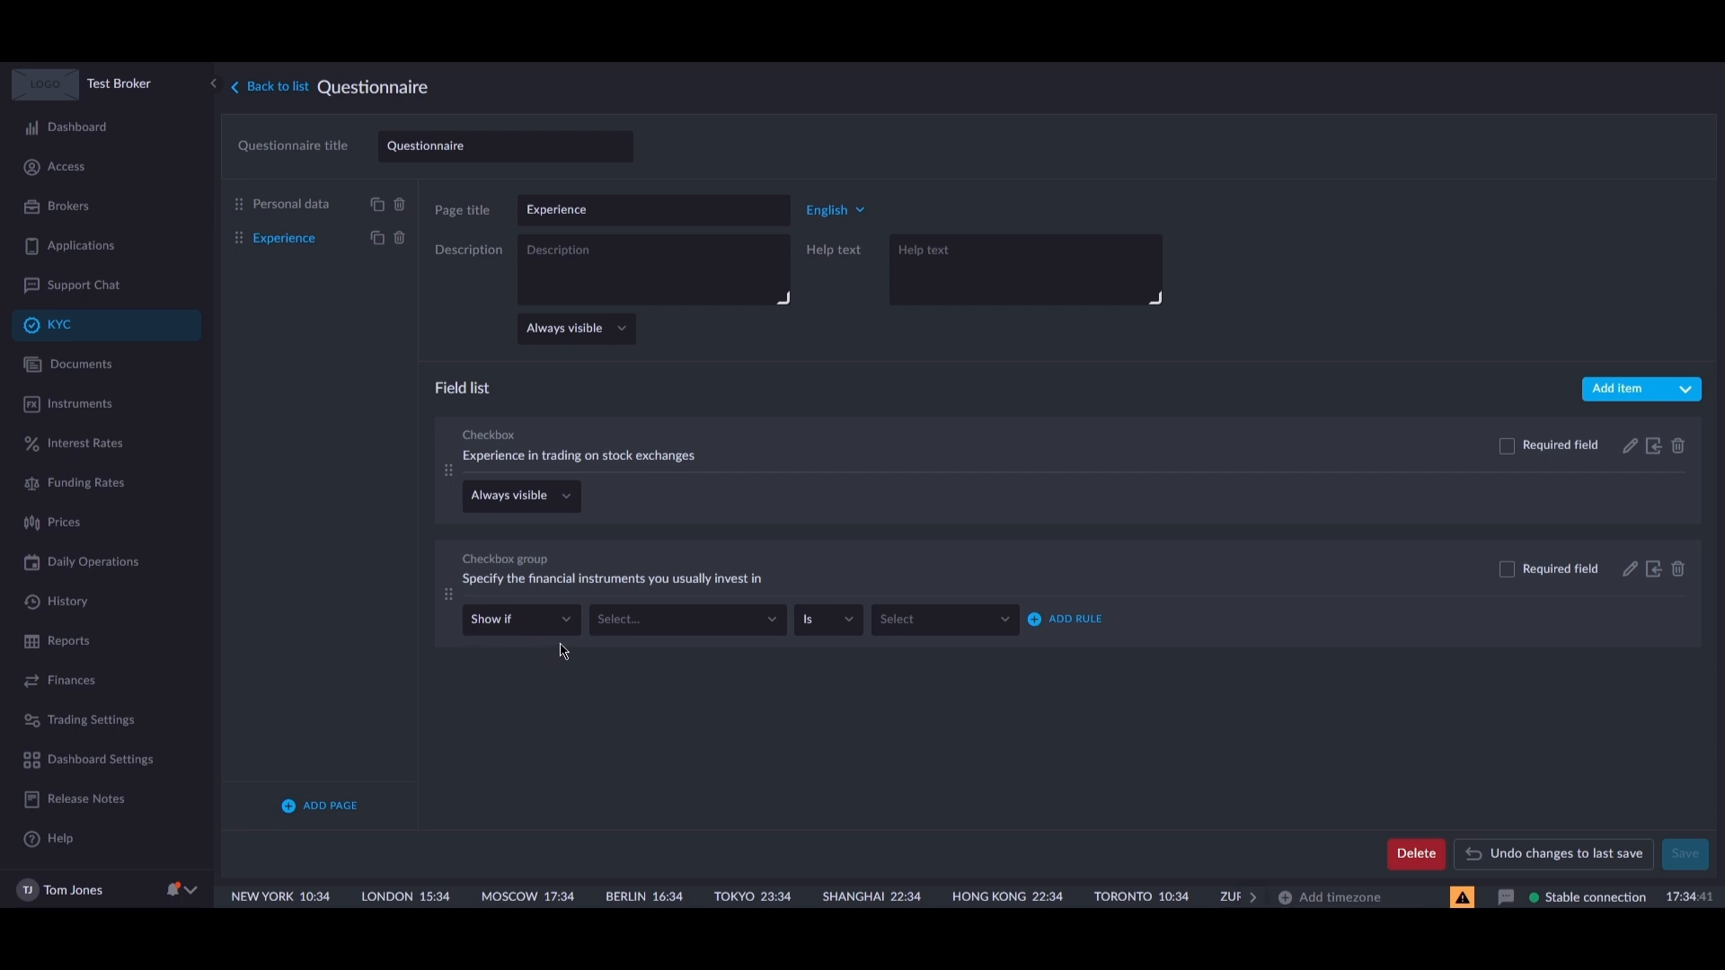
pyautogui.click(647, 624)
pyautogui.click(657, 657)
pyautogui.click(828, 628)
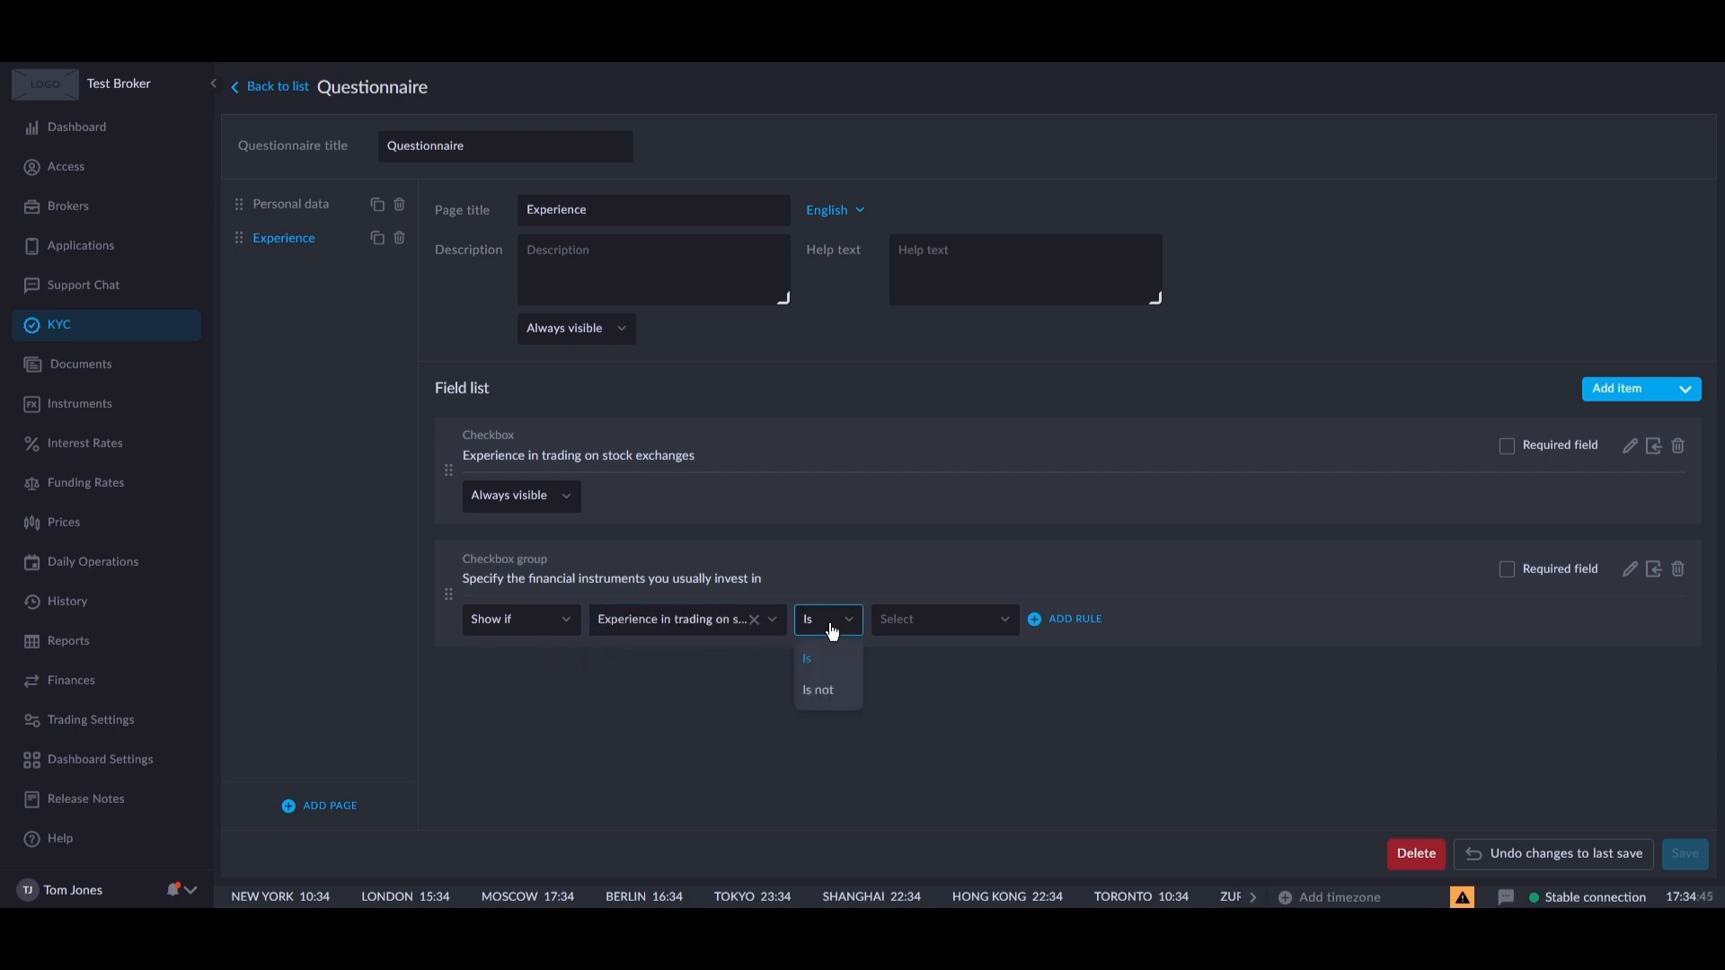
pyautogui.click(831, 629)
pyautogui.click(909, 630)
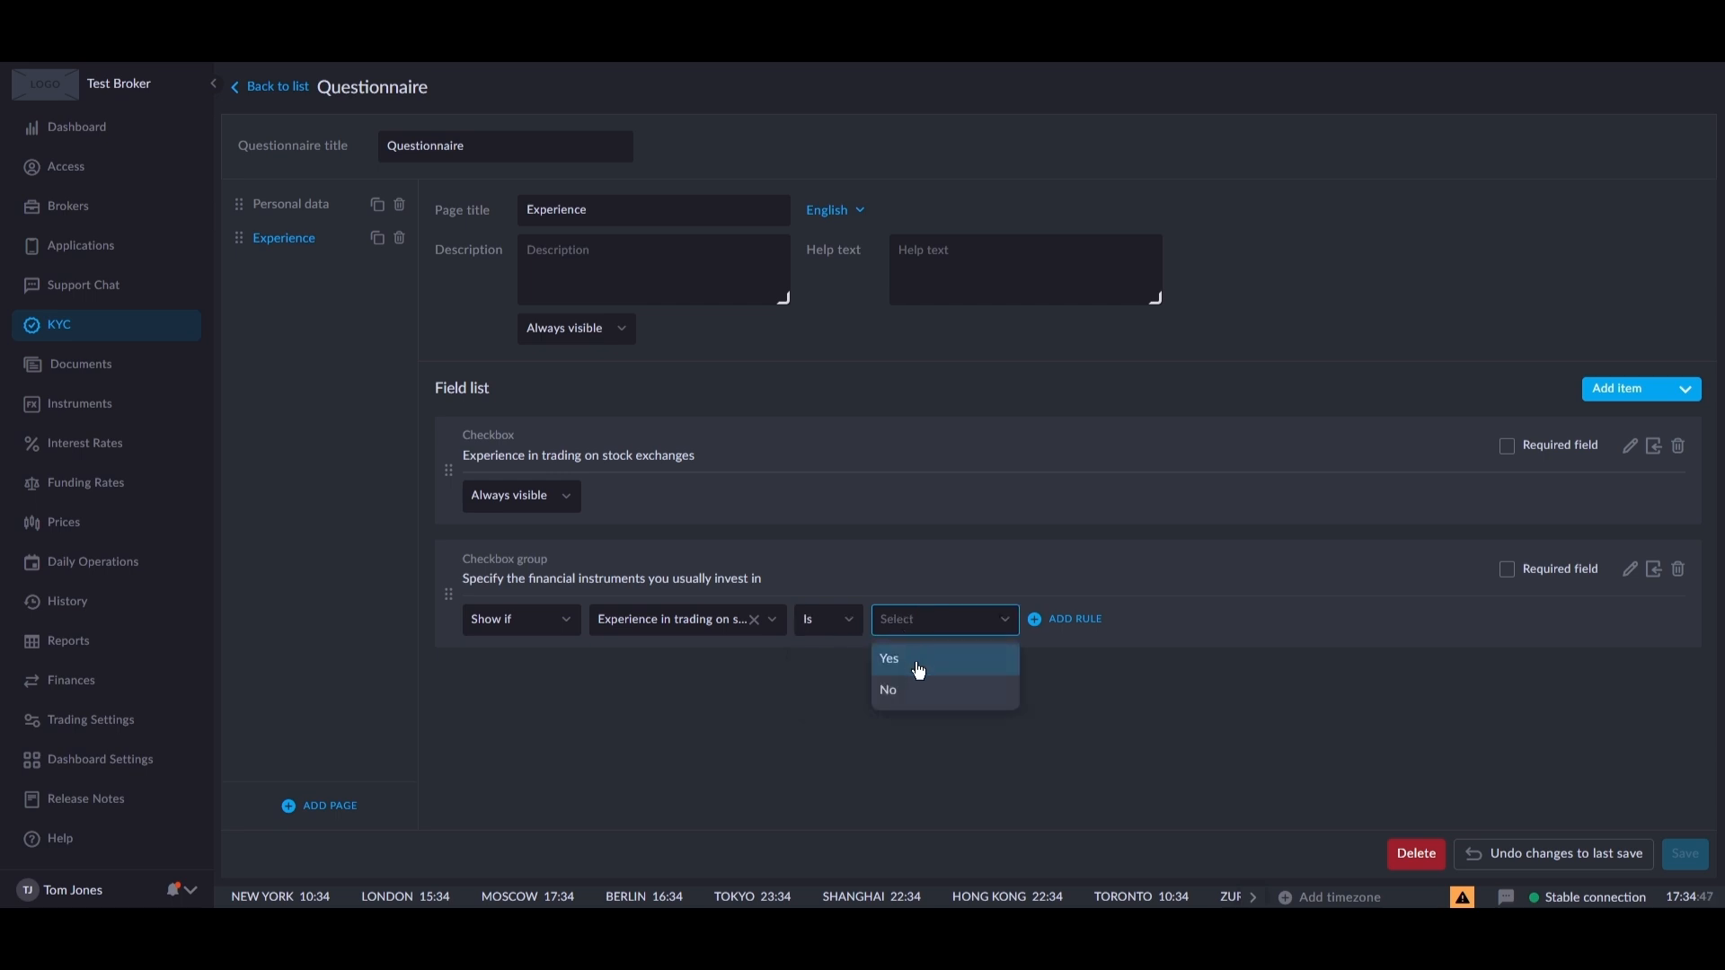
pyautogui.click(917, 665)
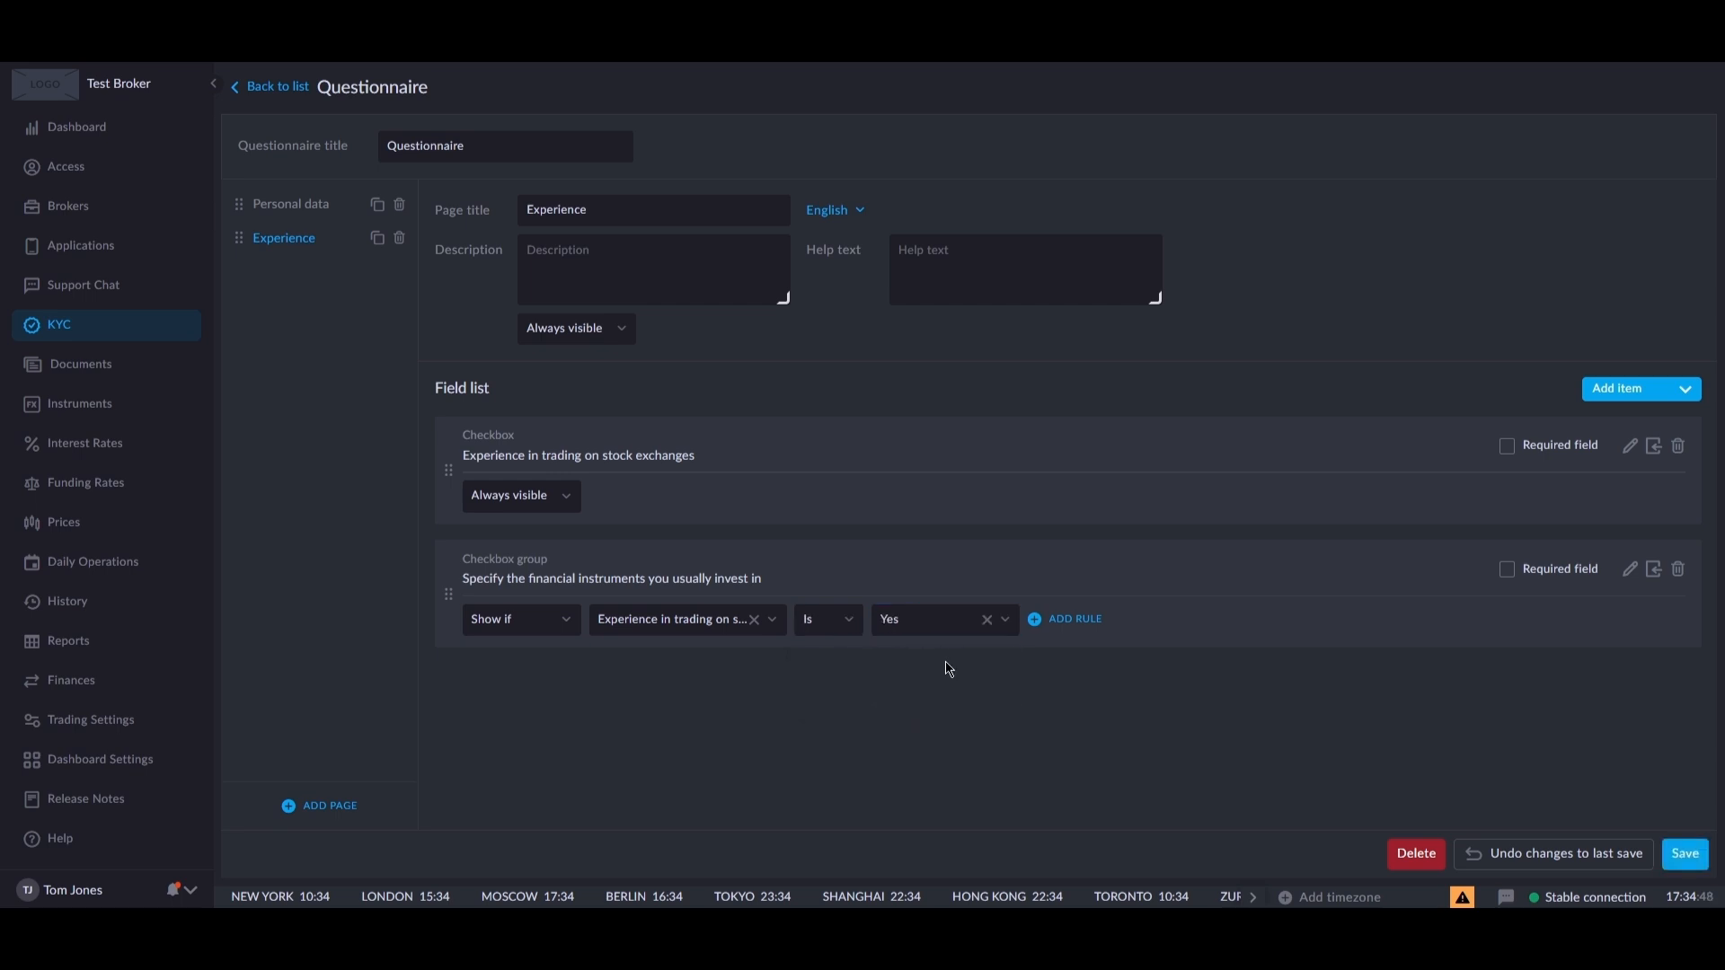
# - Try a second OR rule with trading experience set to No, then remove it
pyautogui.click(1067, 619)
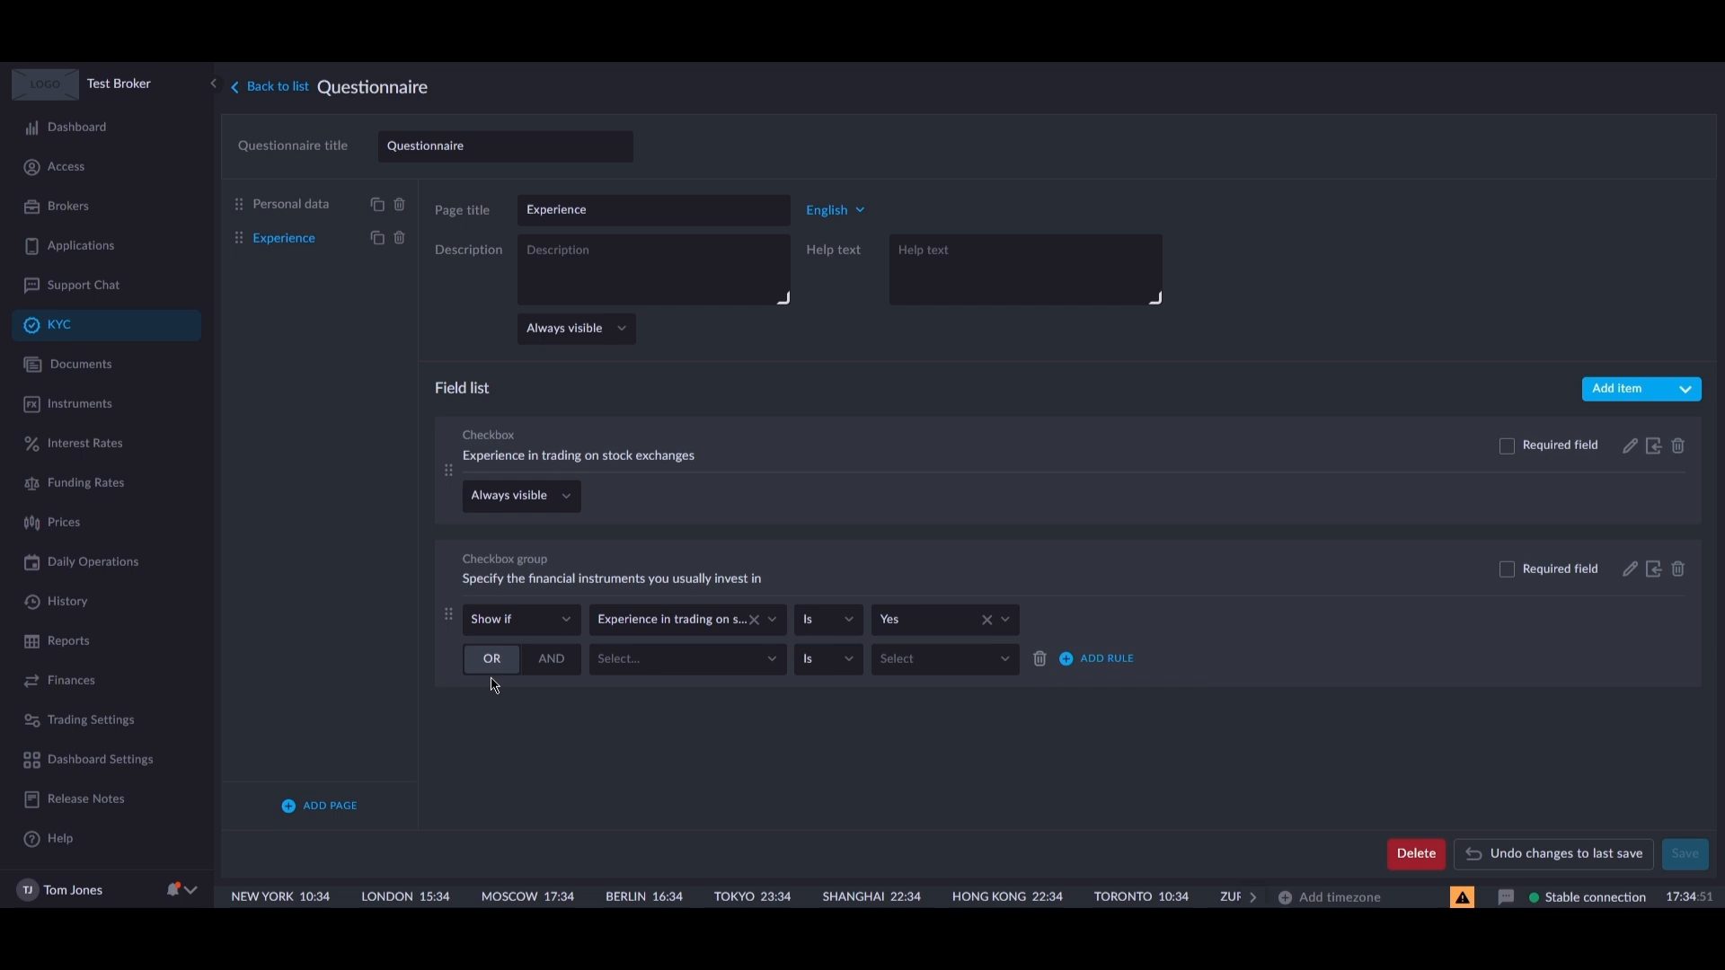
pyautogui.click(663, 666)
pyautogui.click(674, 700)
pyautogui.click(923, 665)
pyautogui.click(943, 725)
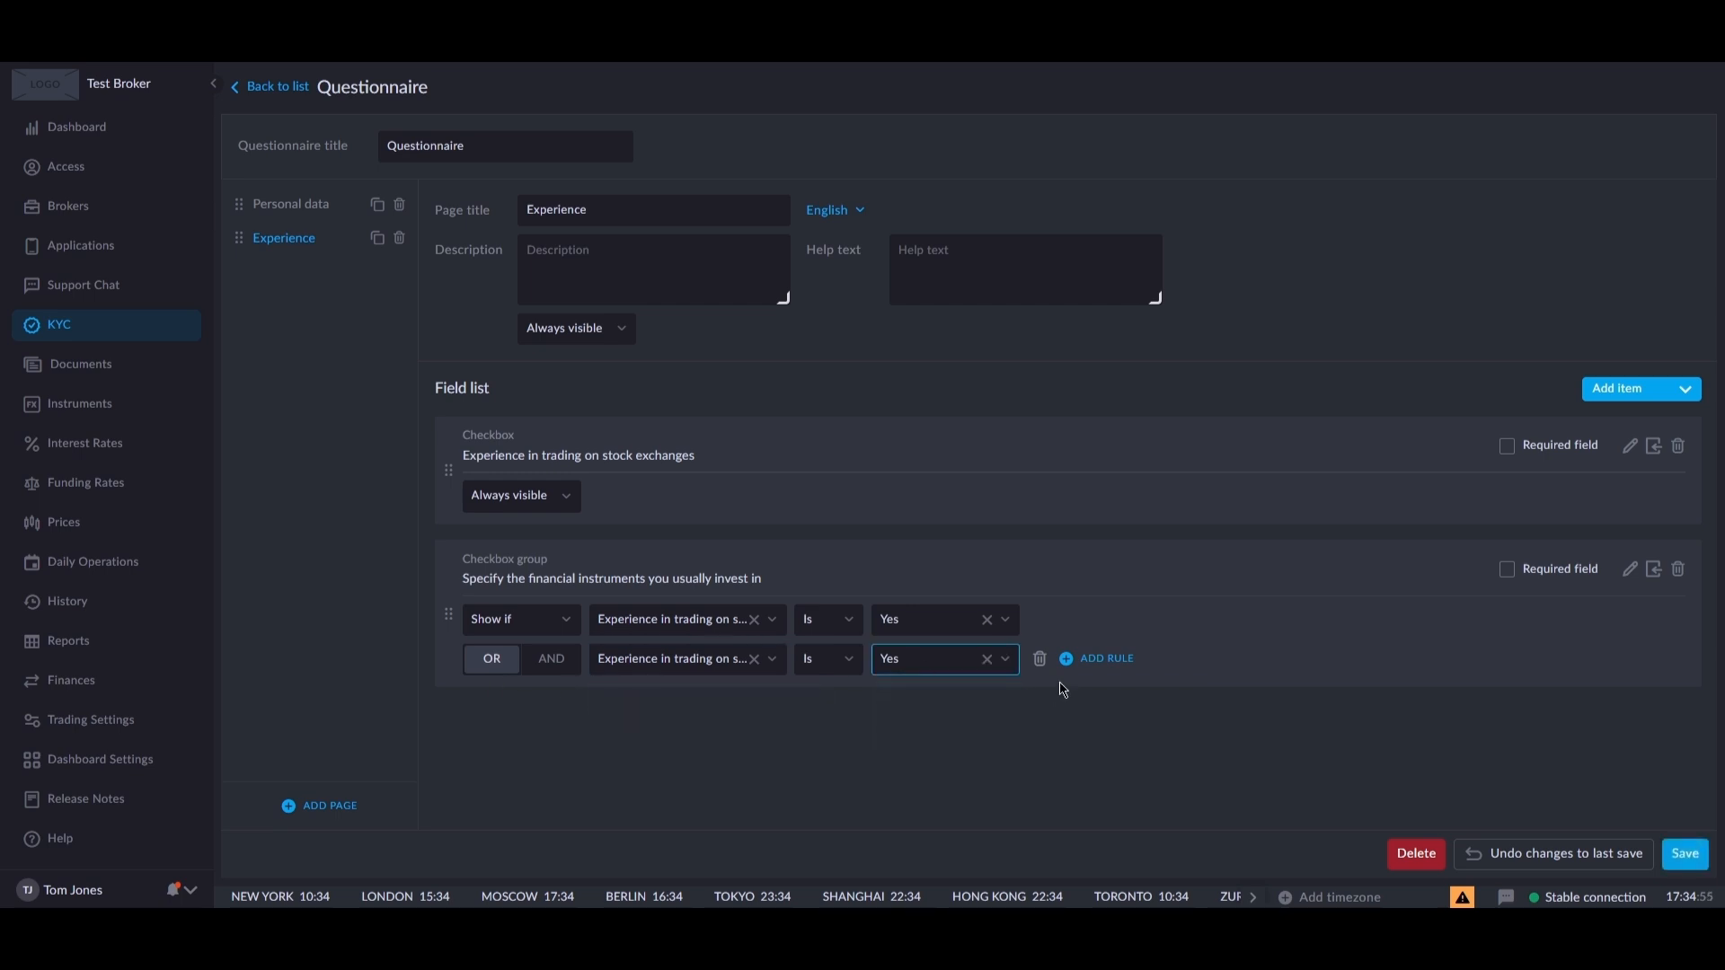
pyautogui.click(1040, 661)
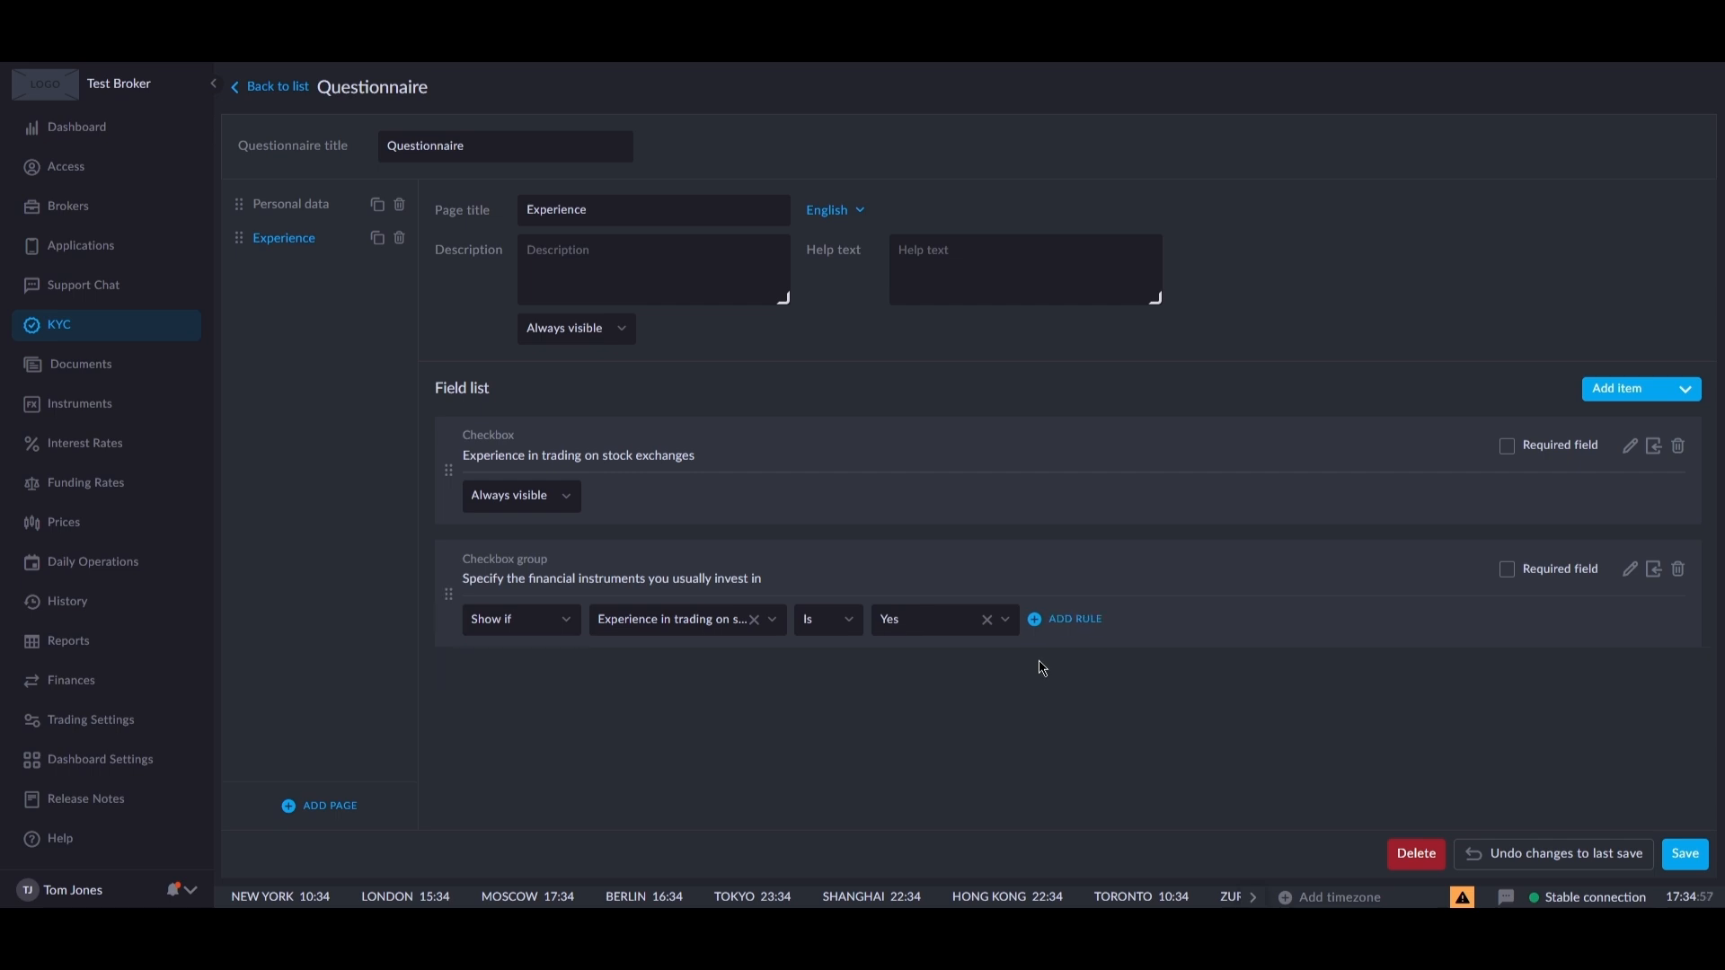
pyautogui.click(574, 329)
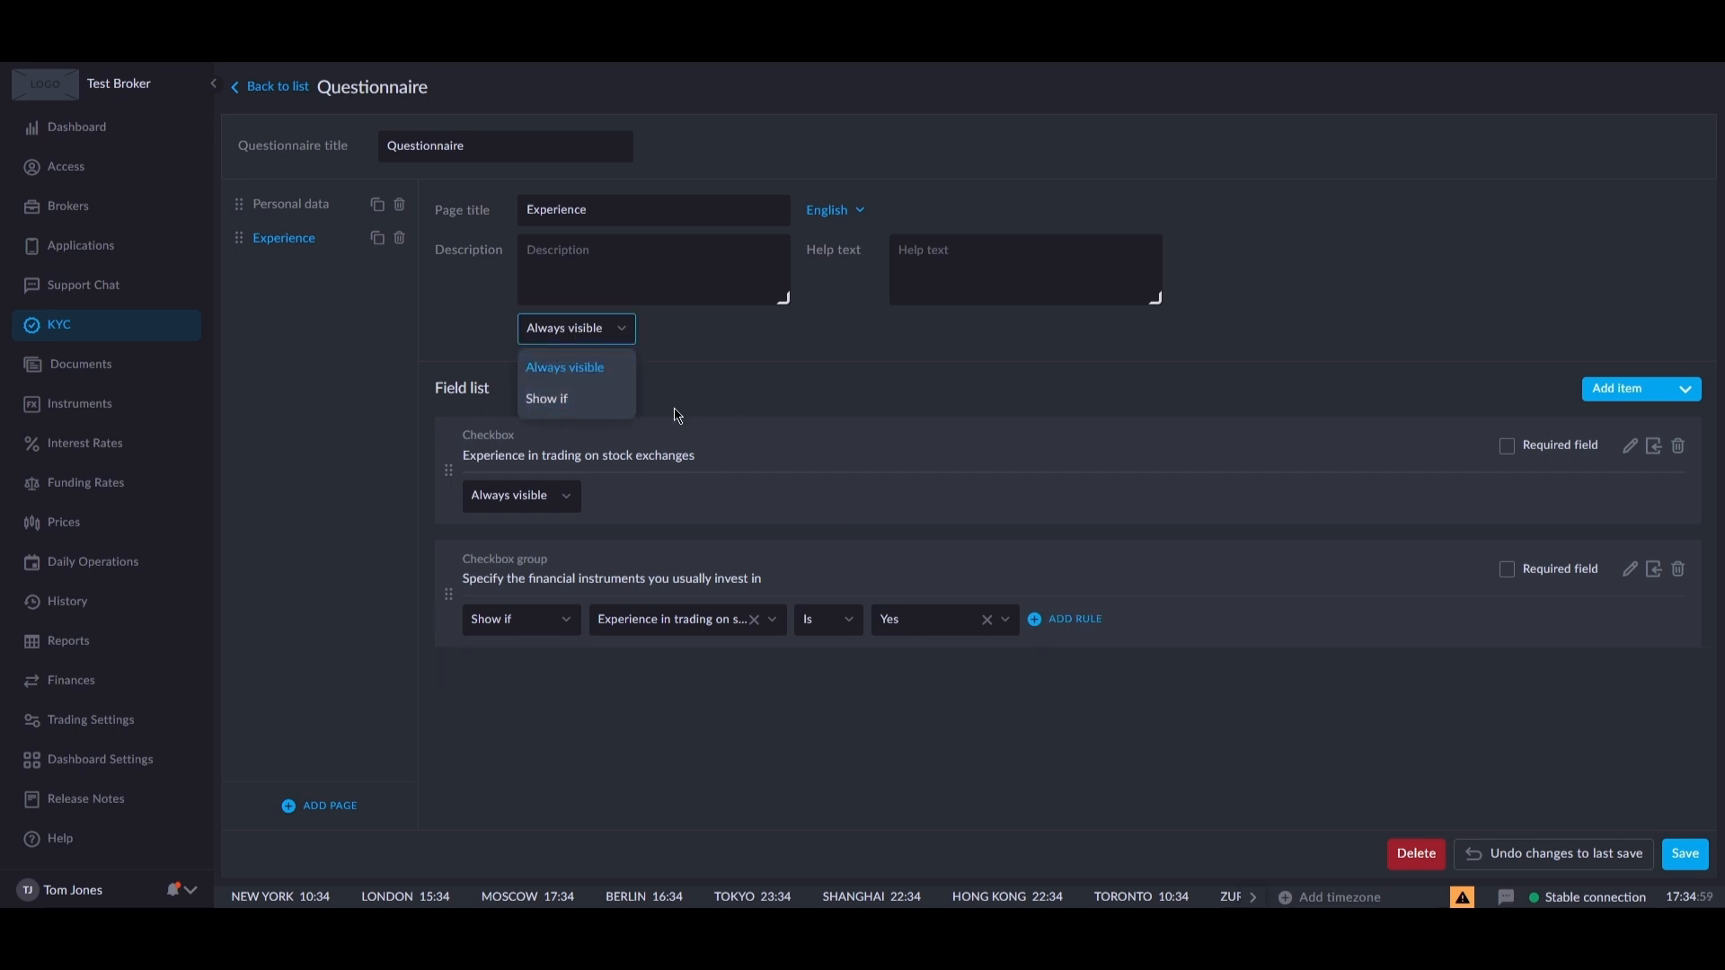
pyautogui.click(720, 412)
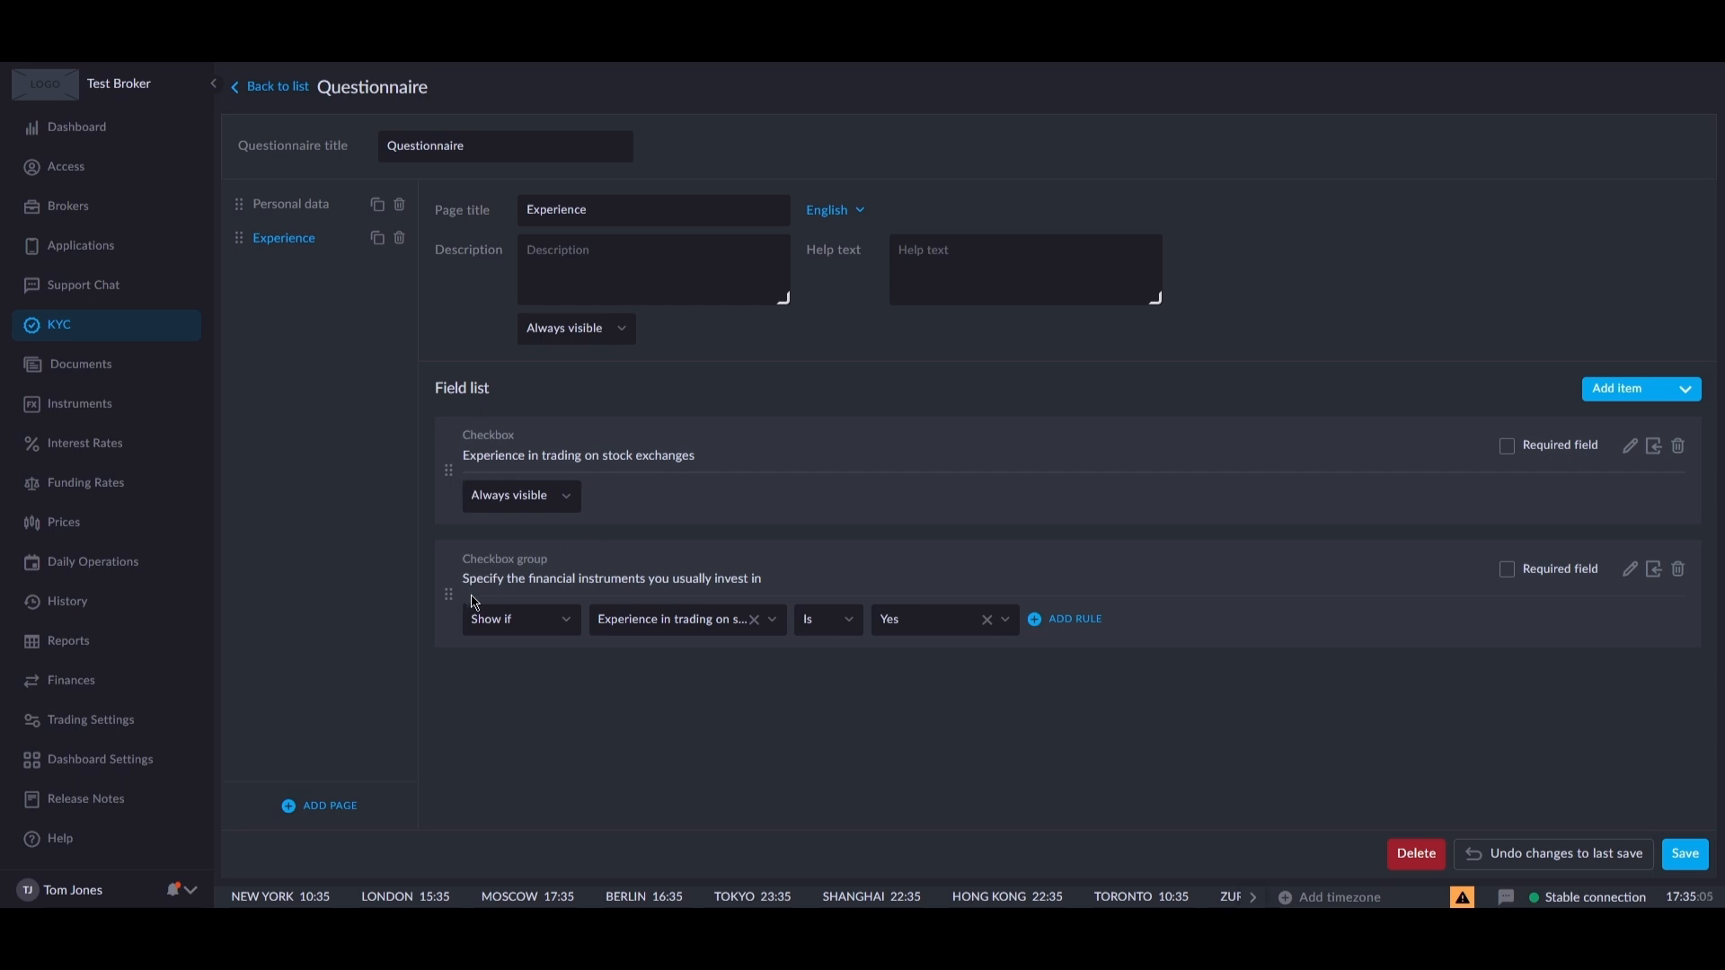
# - Save the Questionnaire, then preview it with trading experience on, ticking Forex and Futures/Options
pyautogui.click(1685, 855)
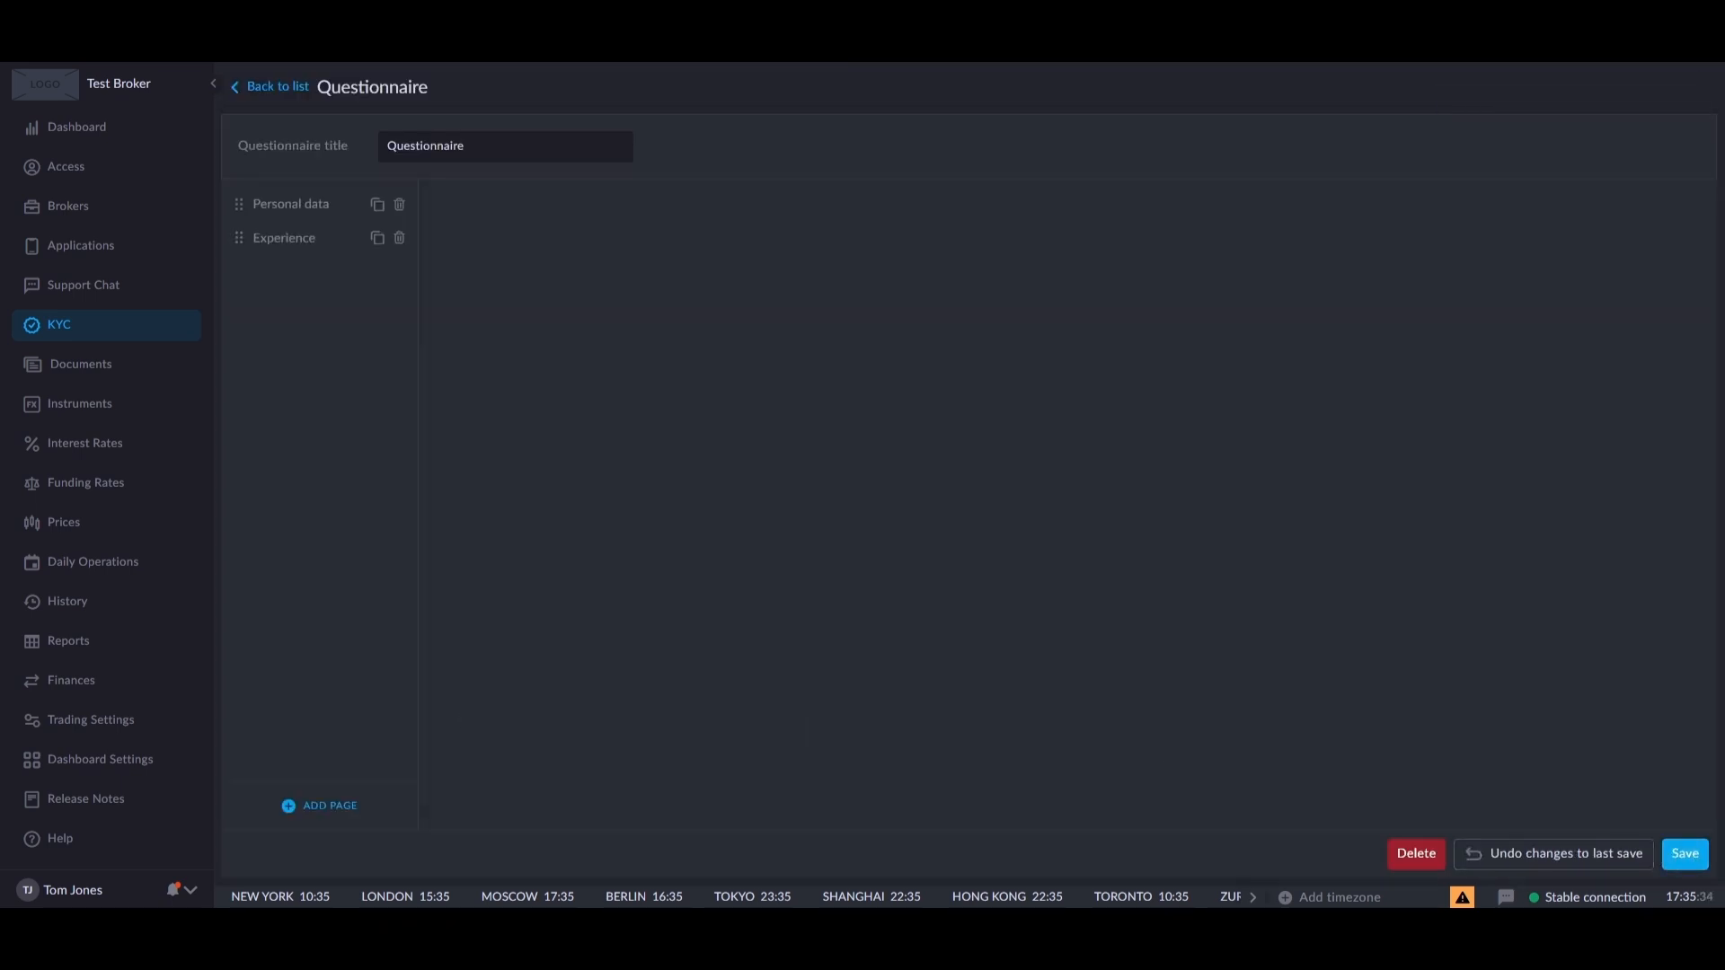
pyautogui.click(289, 87)
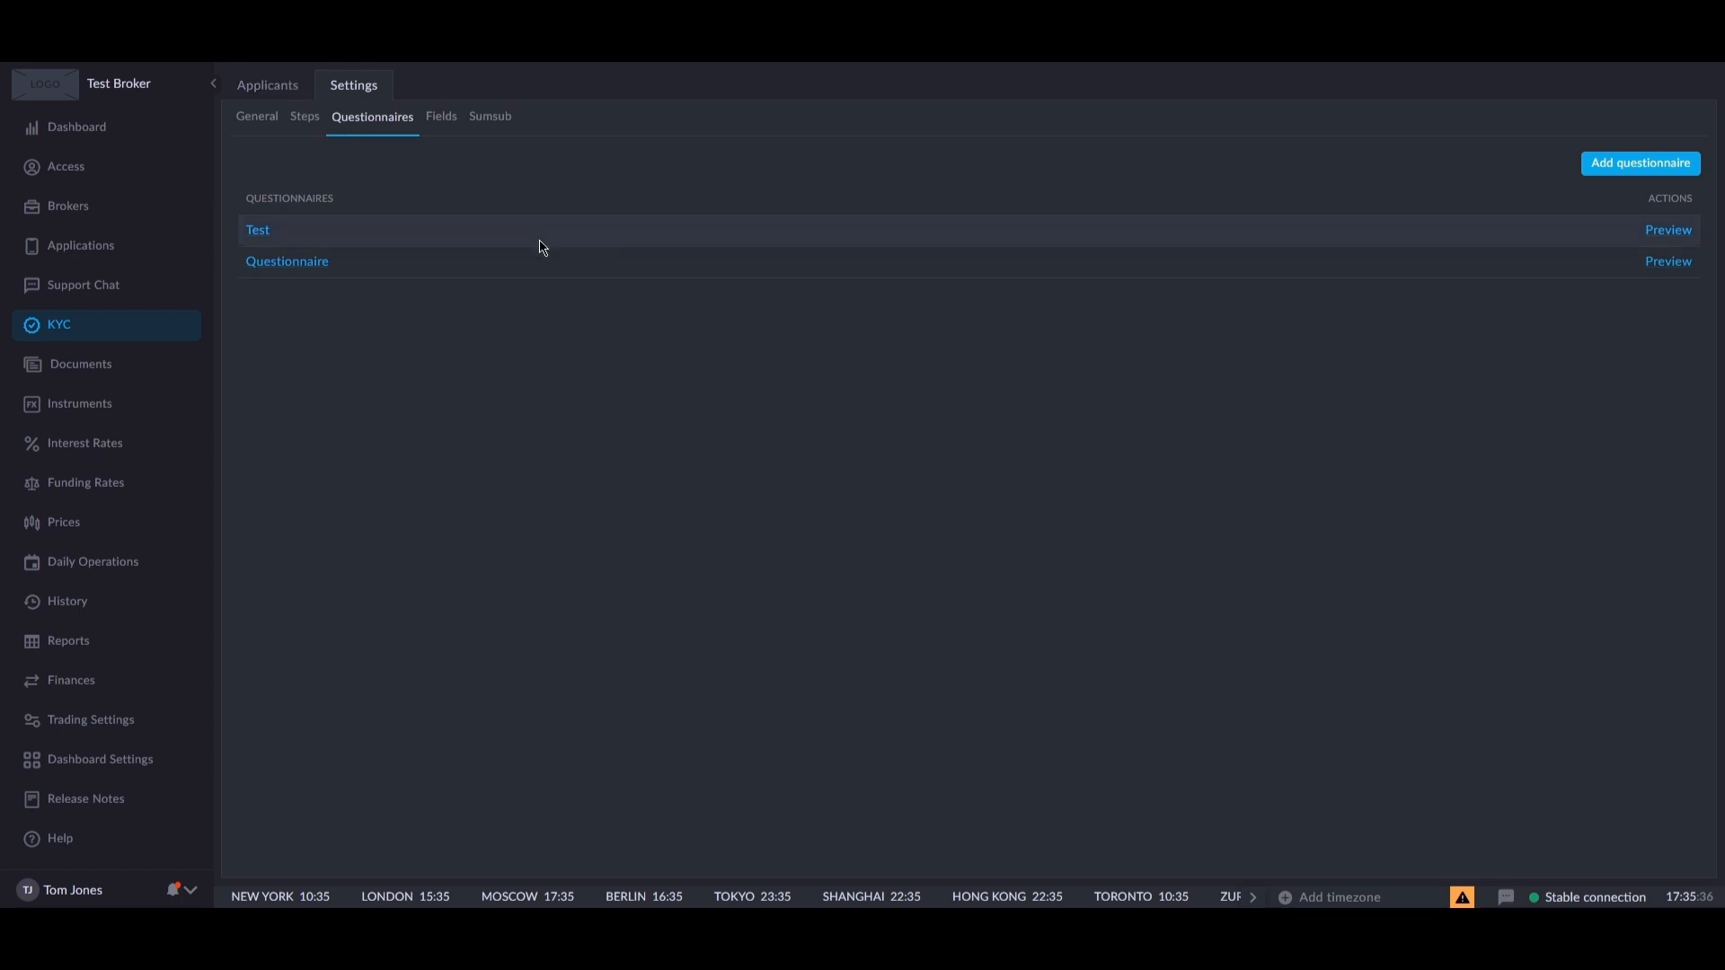
pyautogui.click(1674, 265)
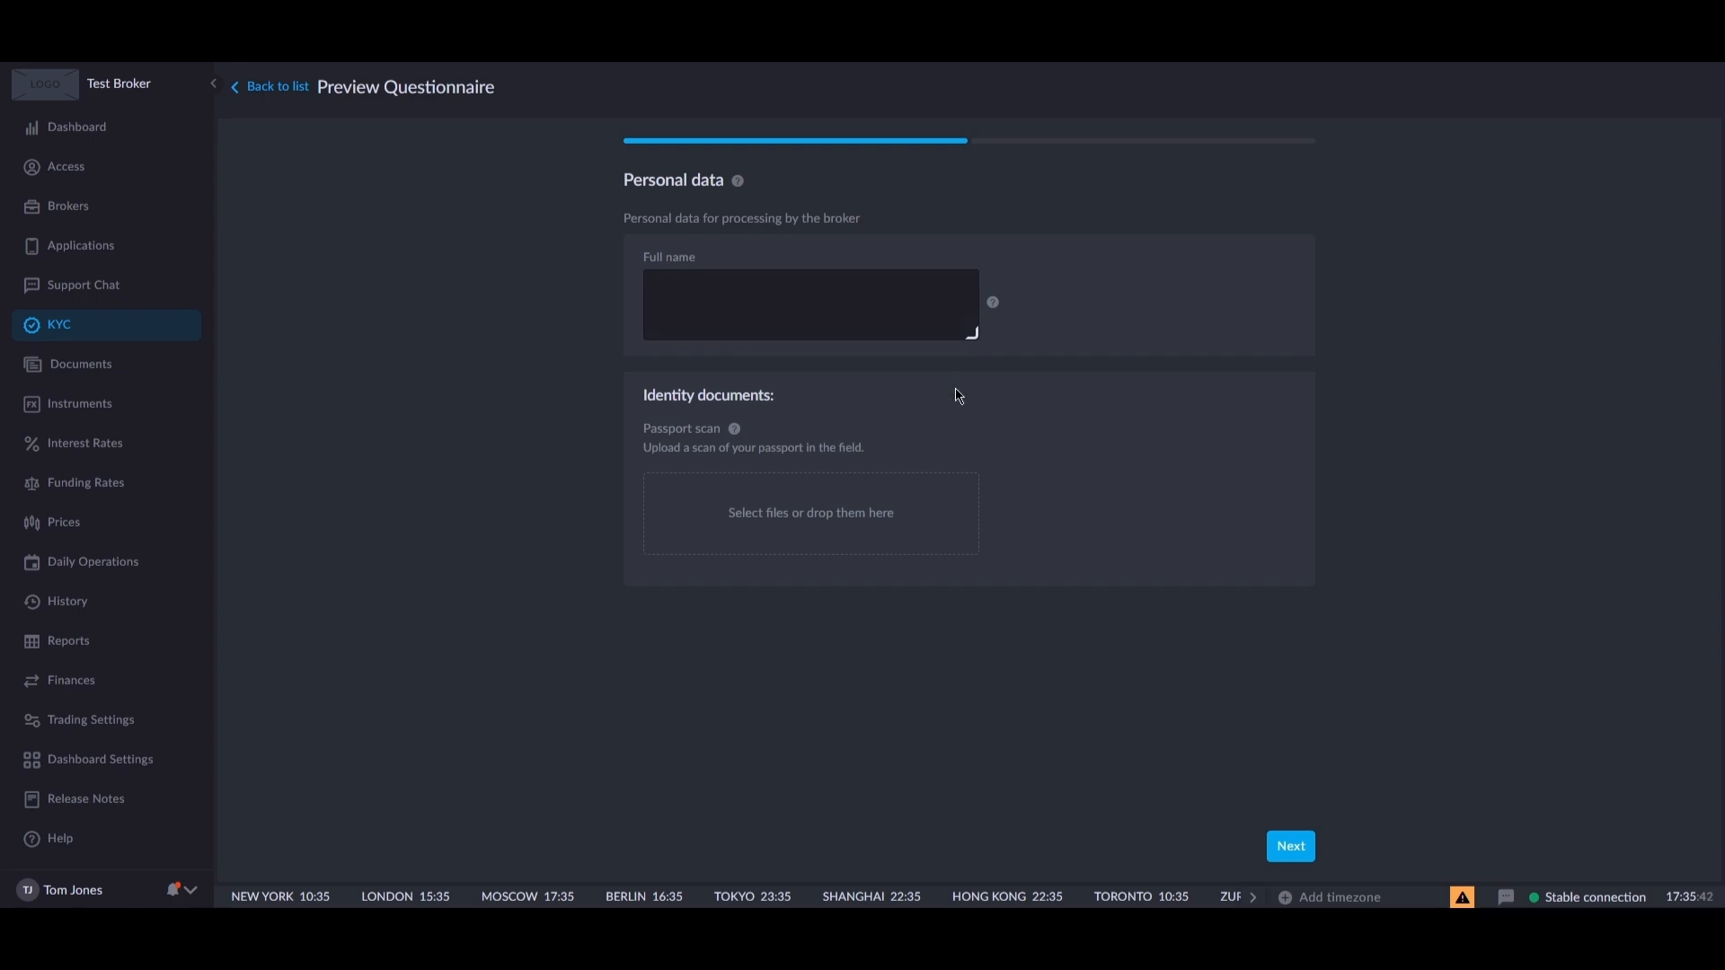
pyautogui.click(1290, 846)
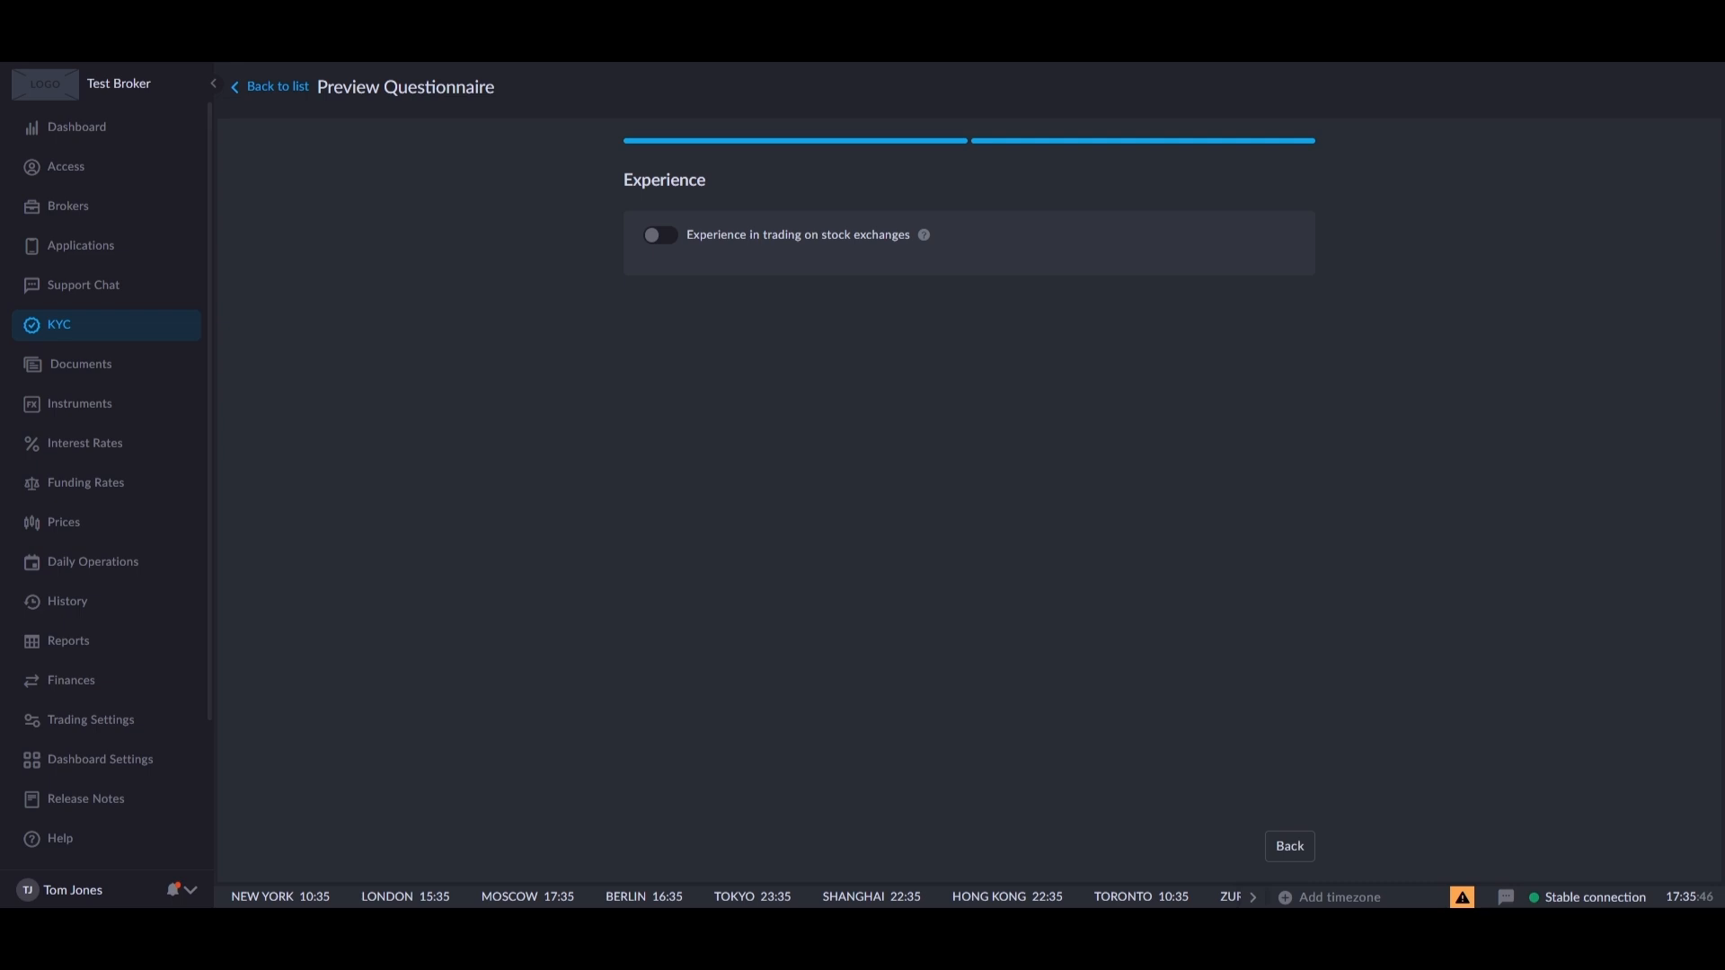
pyautogui.click(660, 236)
pyautogui.click(650, 287)
pyautogui.click(650, 312)
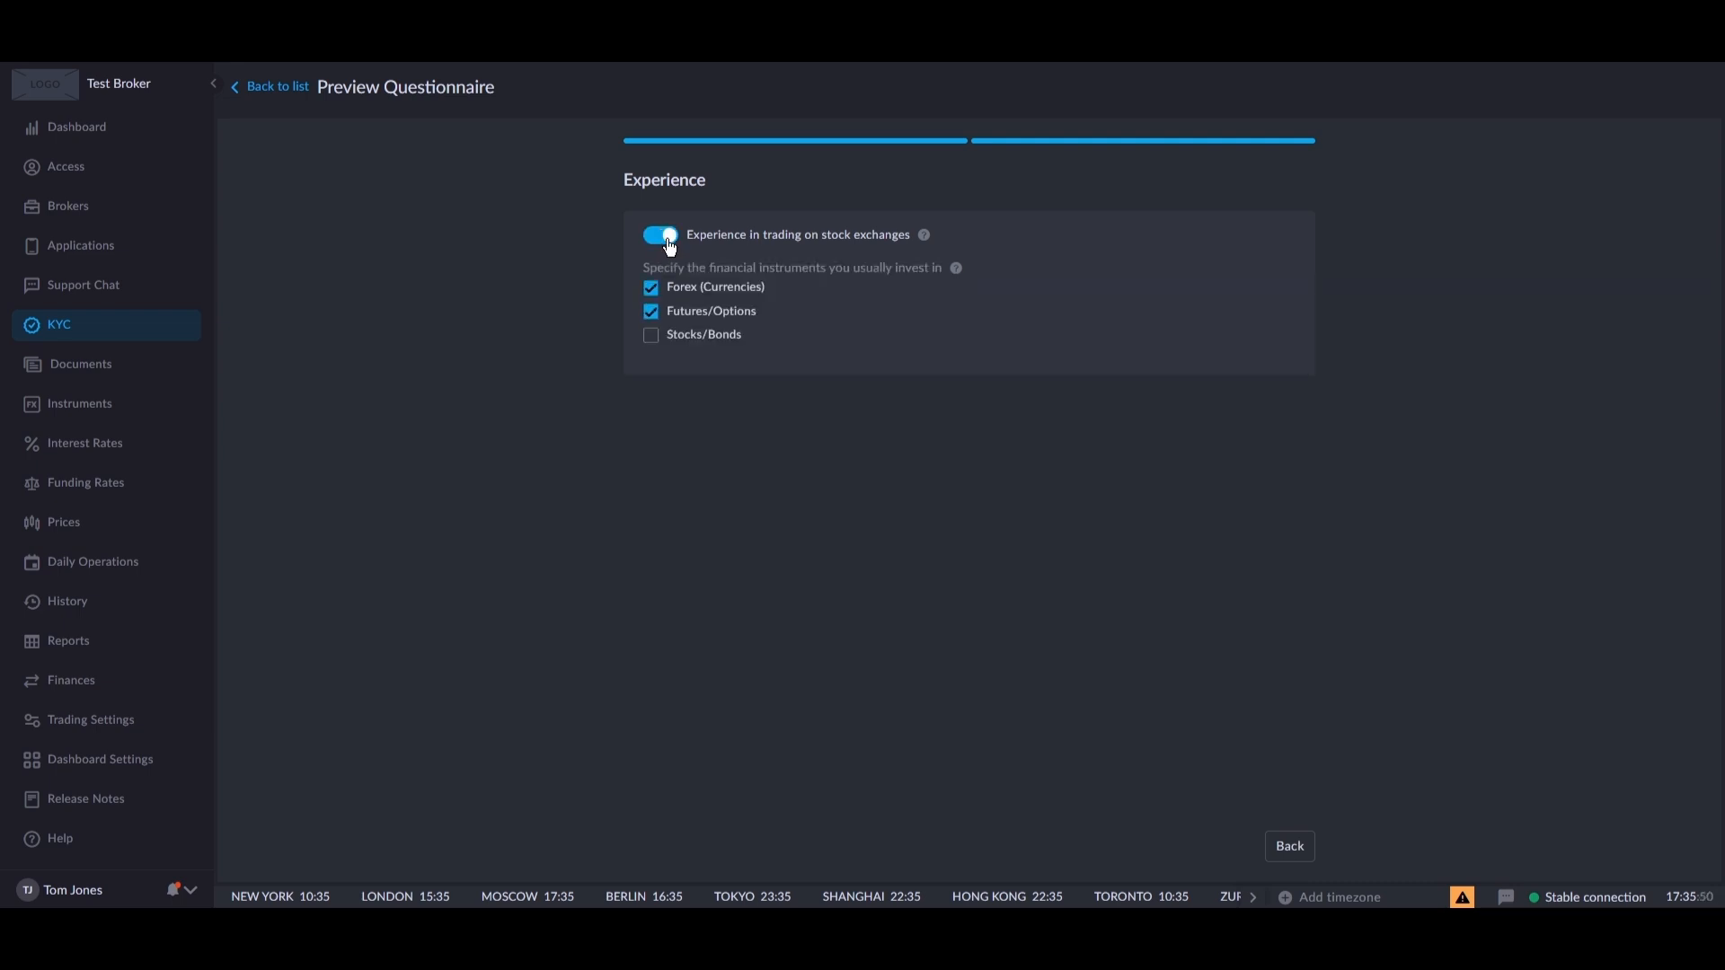
pyautogui.click(268, 87)
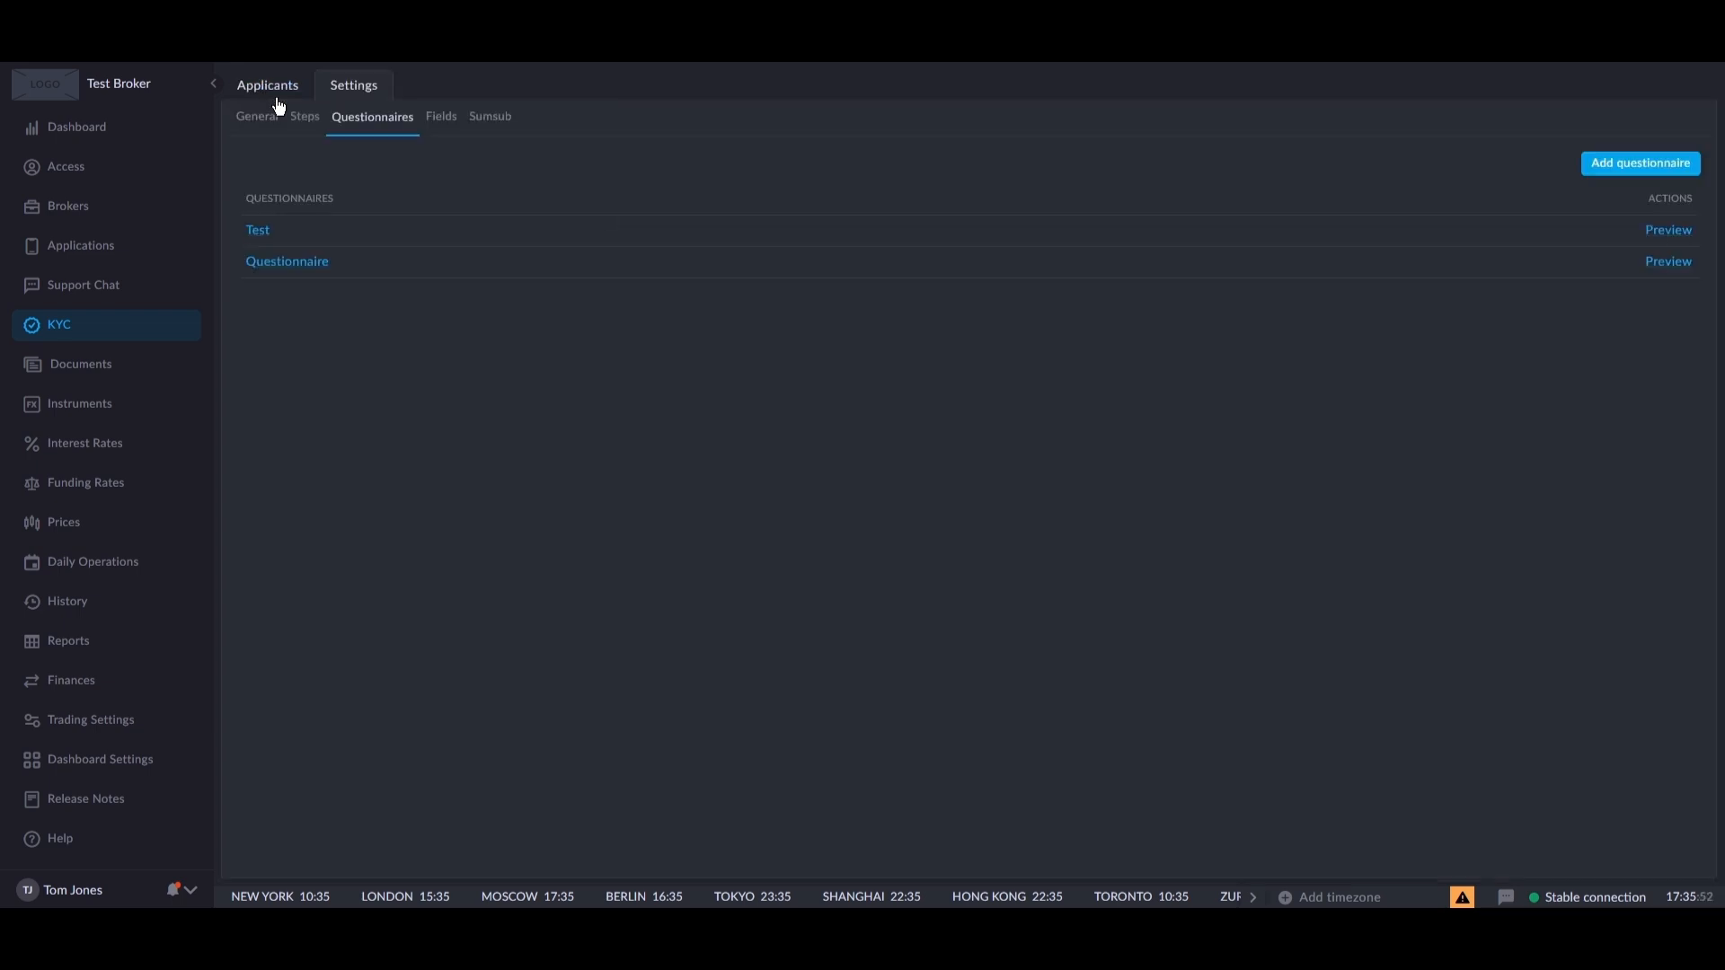
# - Start a new Internal KYC step named Step 1
pyautogui.click(303, 119)
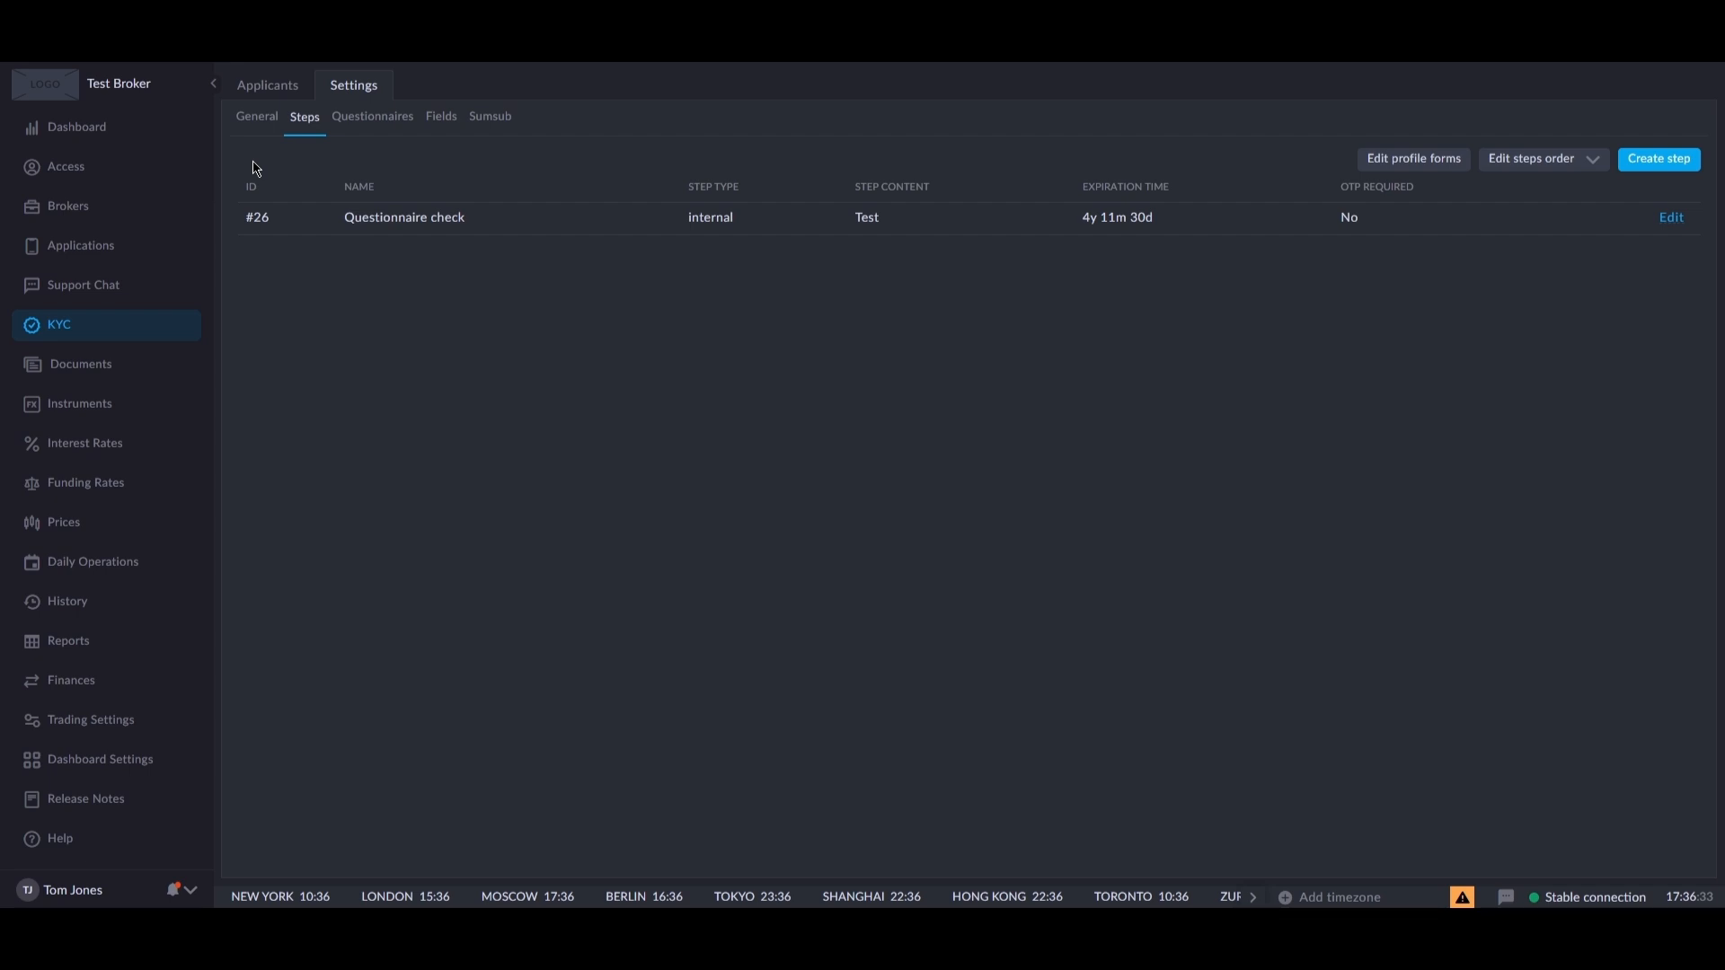
pyautogui.click(1680, 163)
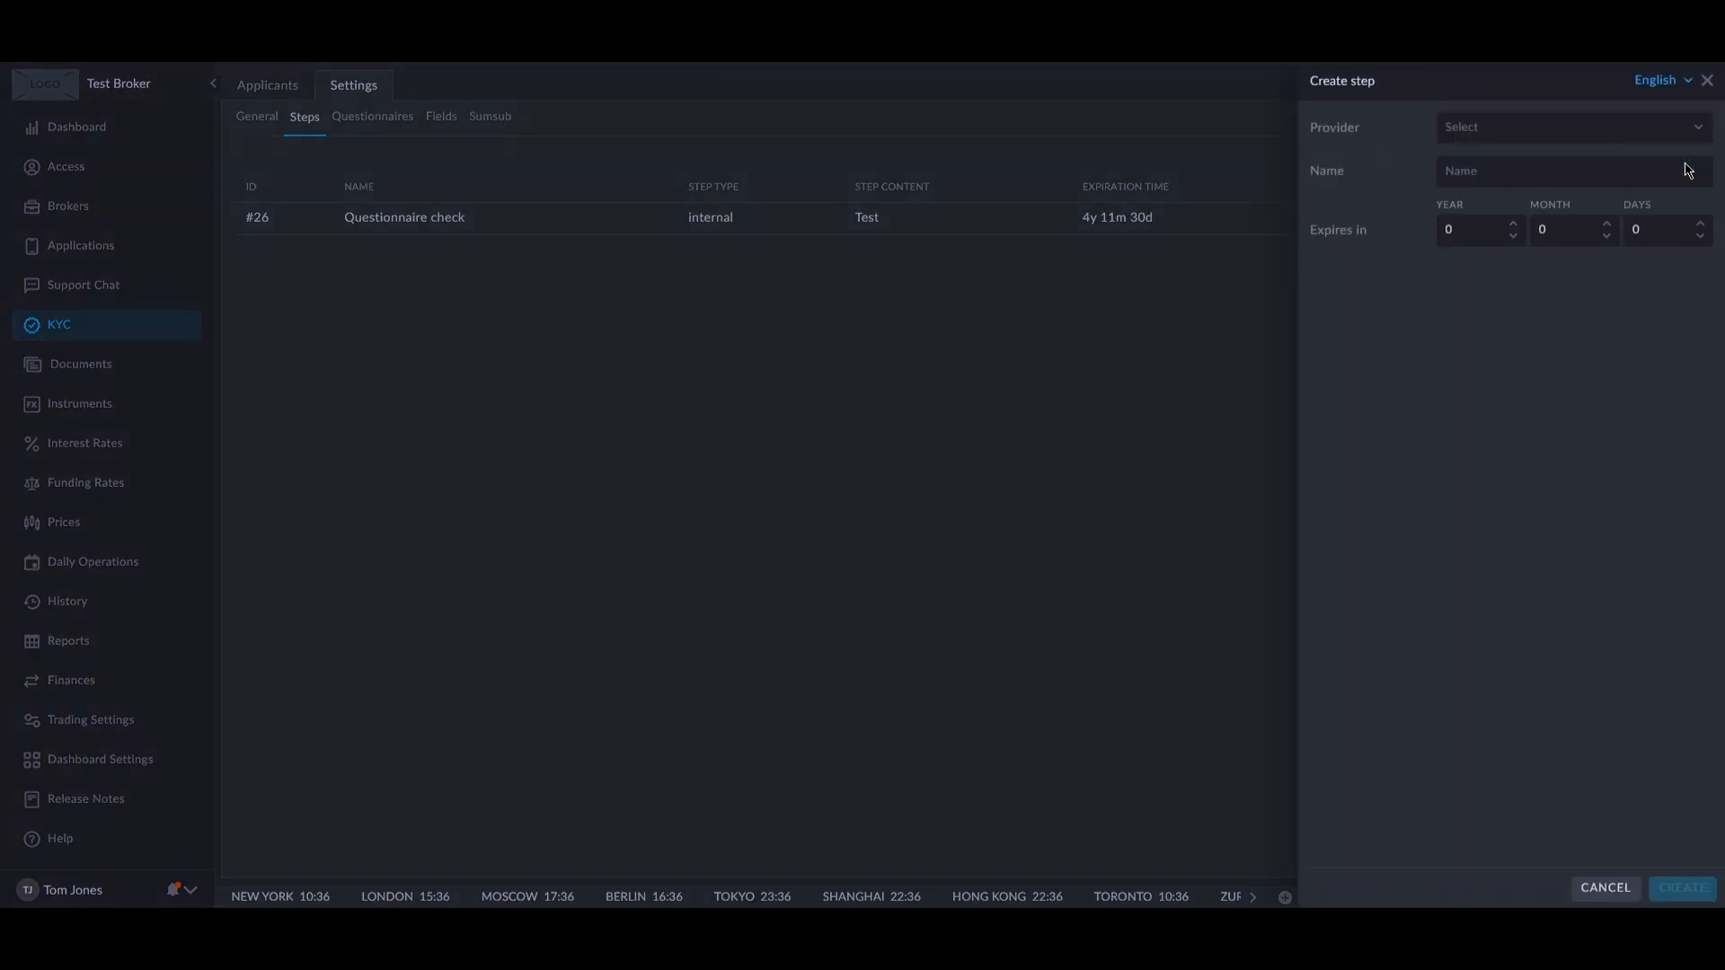
pyautogui.click(1665, 142)
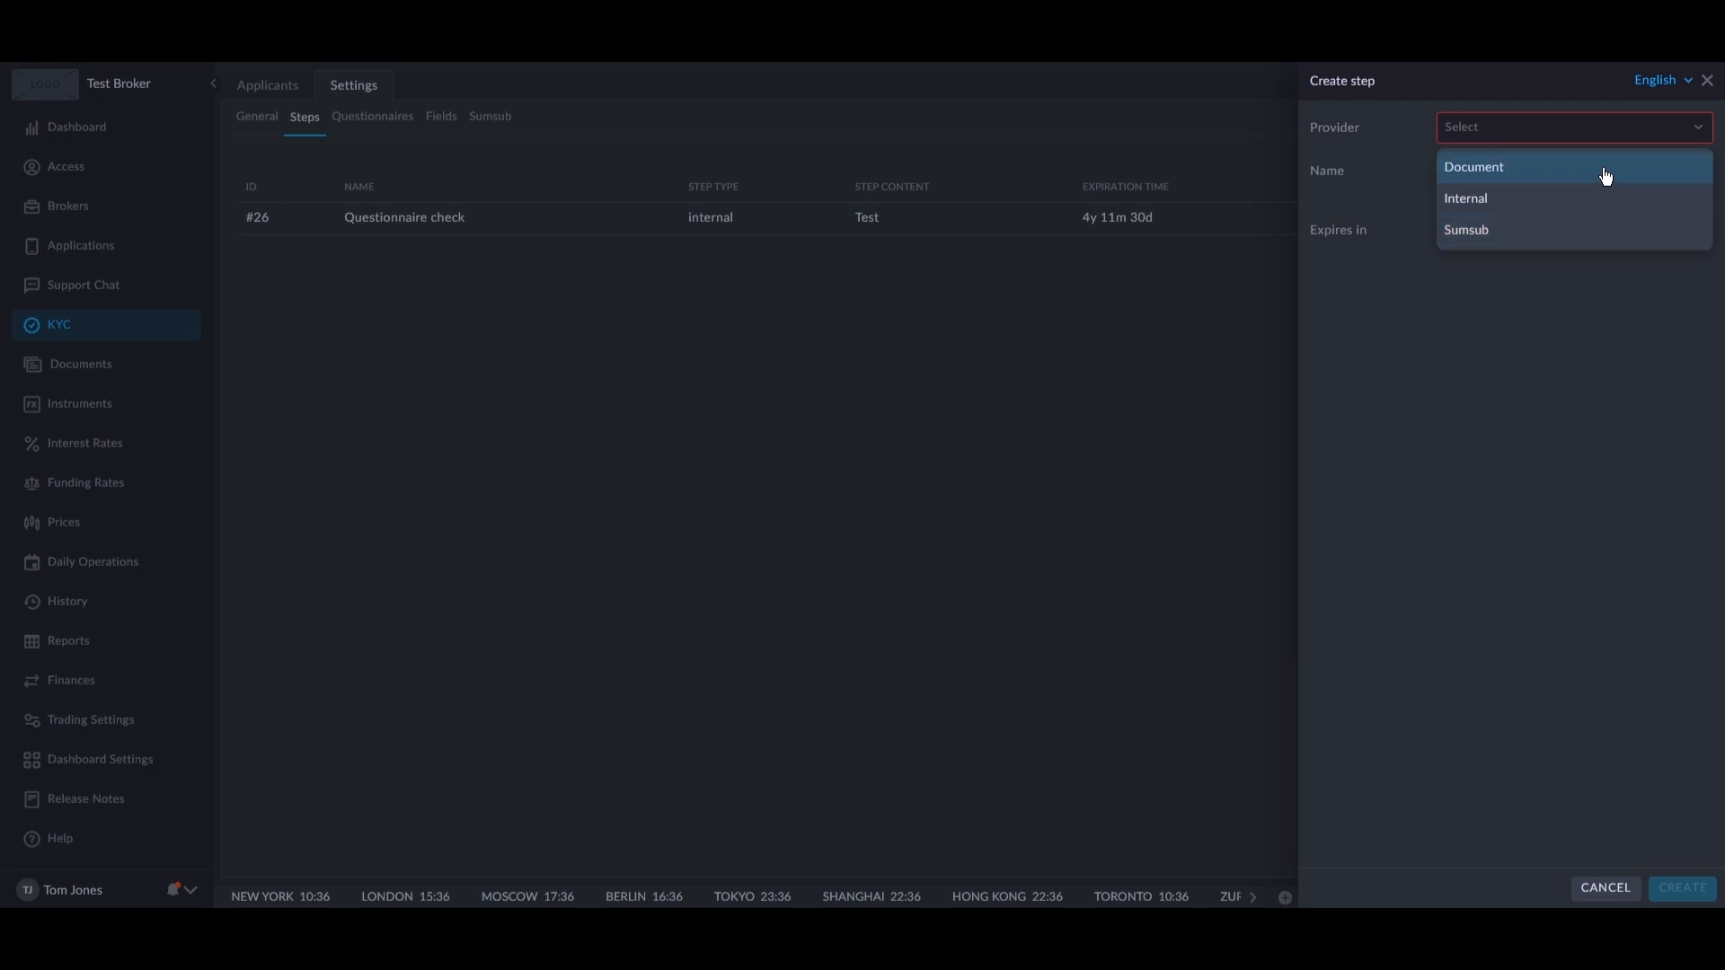
pyautogui.click(1448, 196)
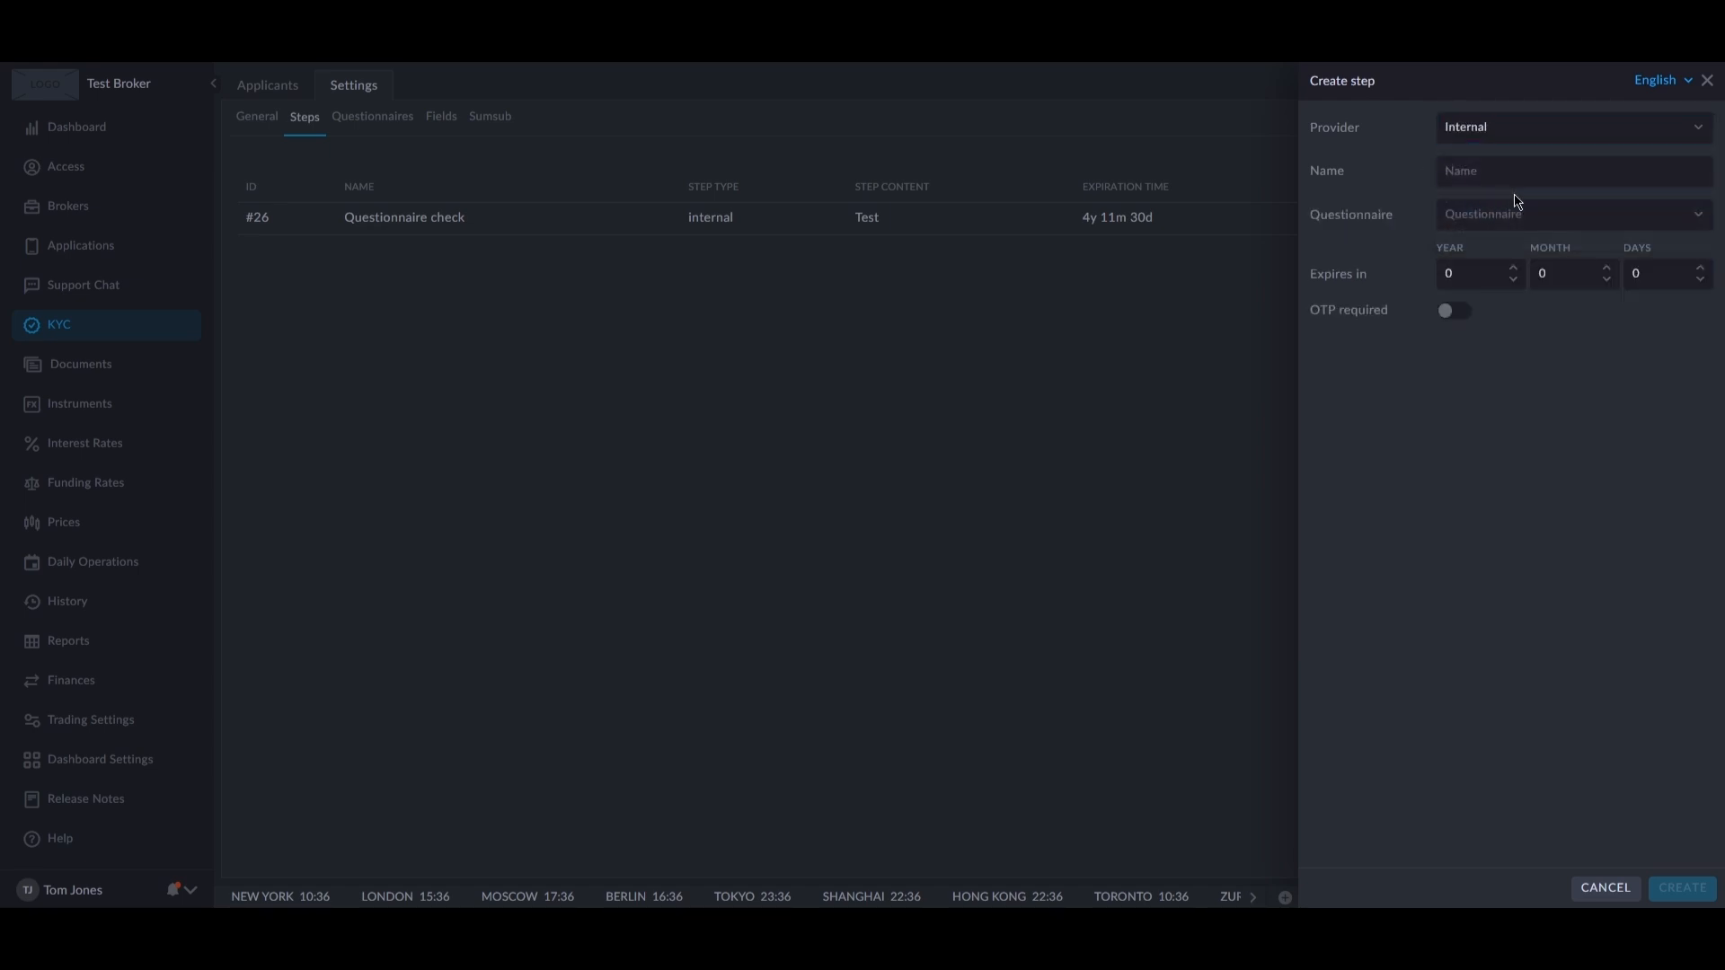
pyautogui.click(1553, 185)
pyautogui.write('Step 1')
# - Link Step 1 to the Questionnaire questionnaire, expire it after 1 year with OTP off, and create it
pyautogui.click(1561, 216)
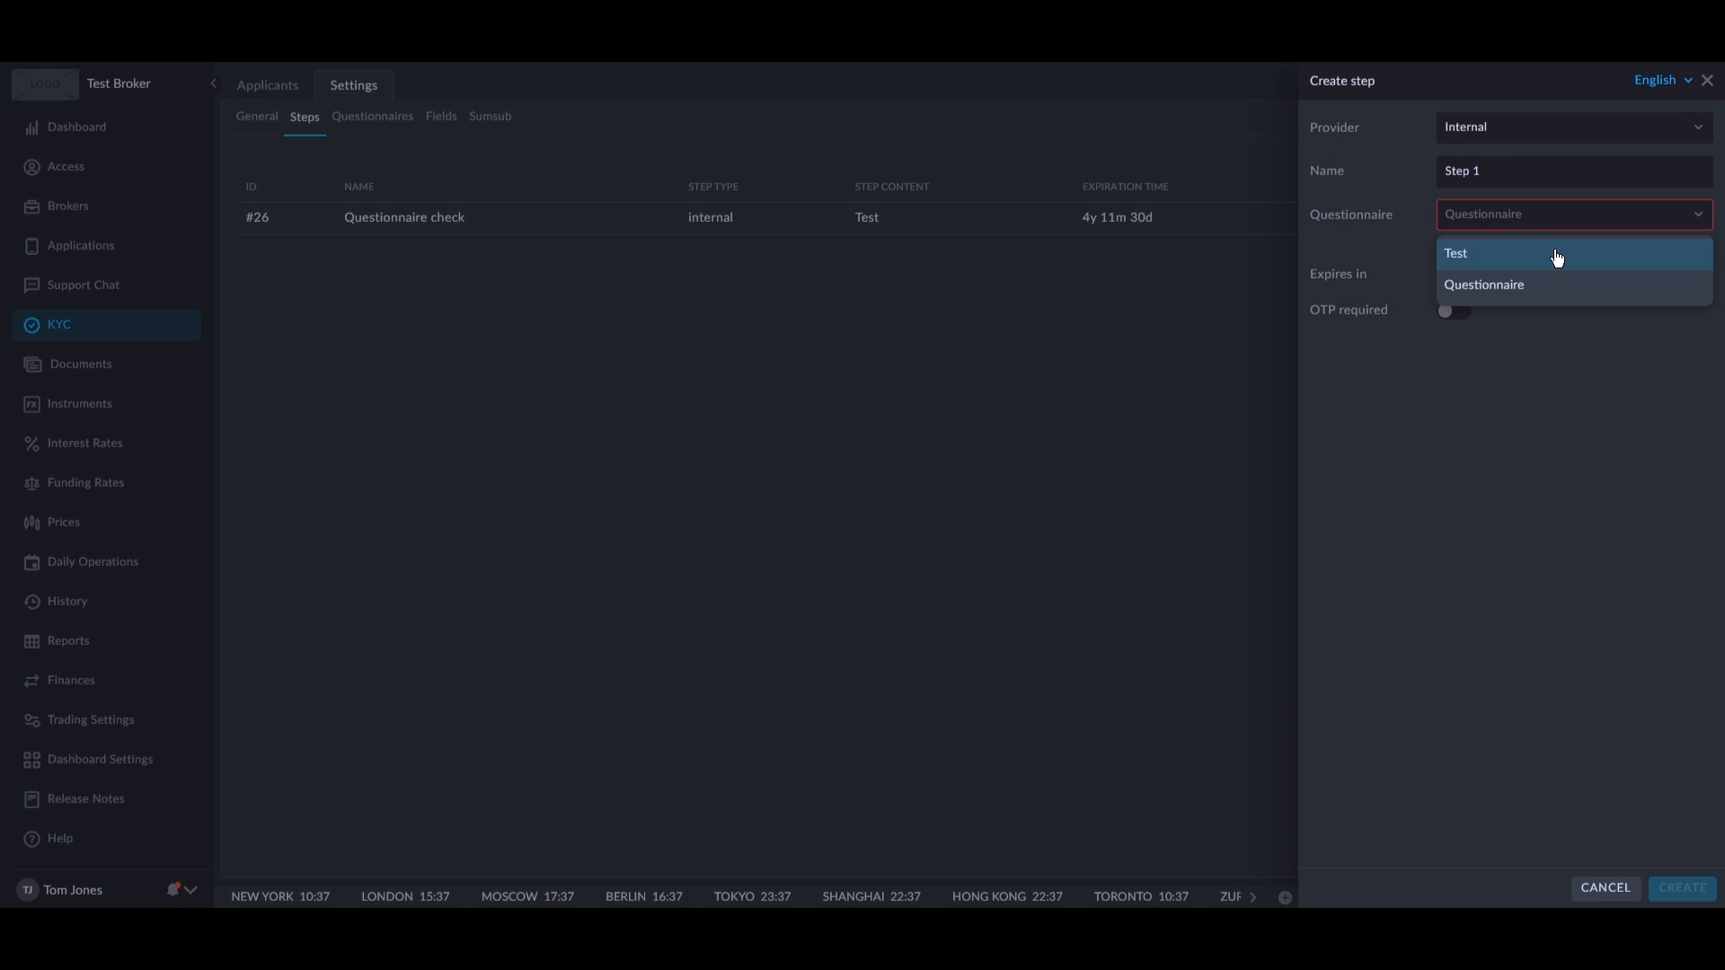
pyautogui.click(1550, 282)
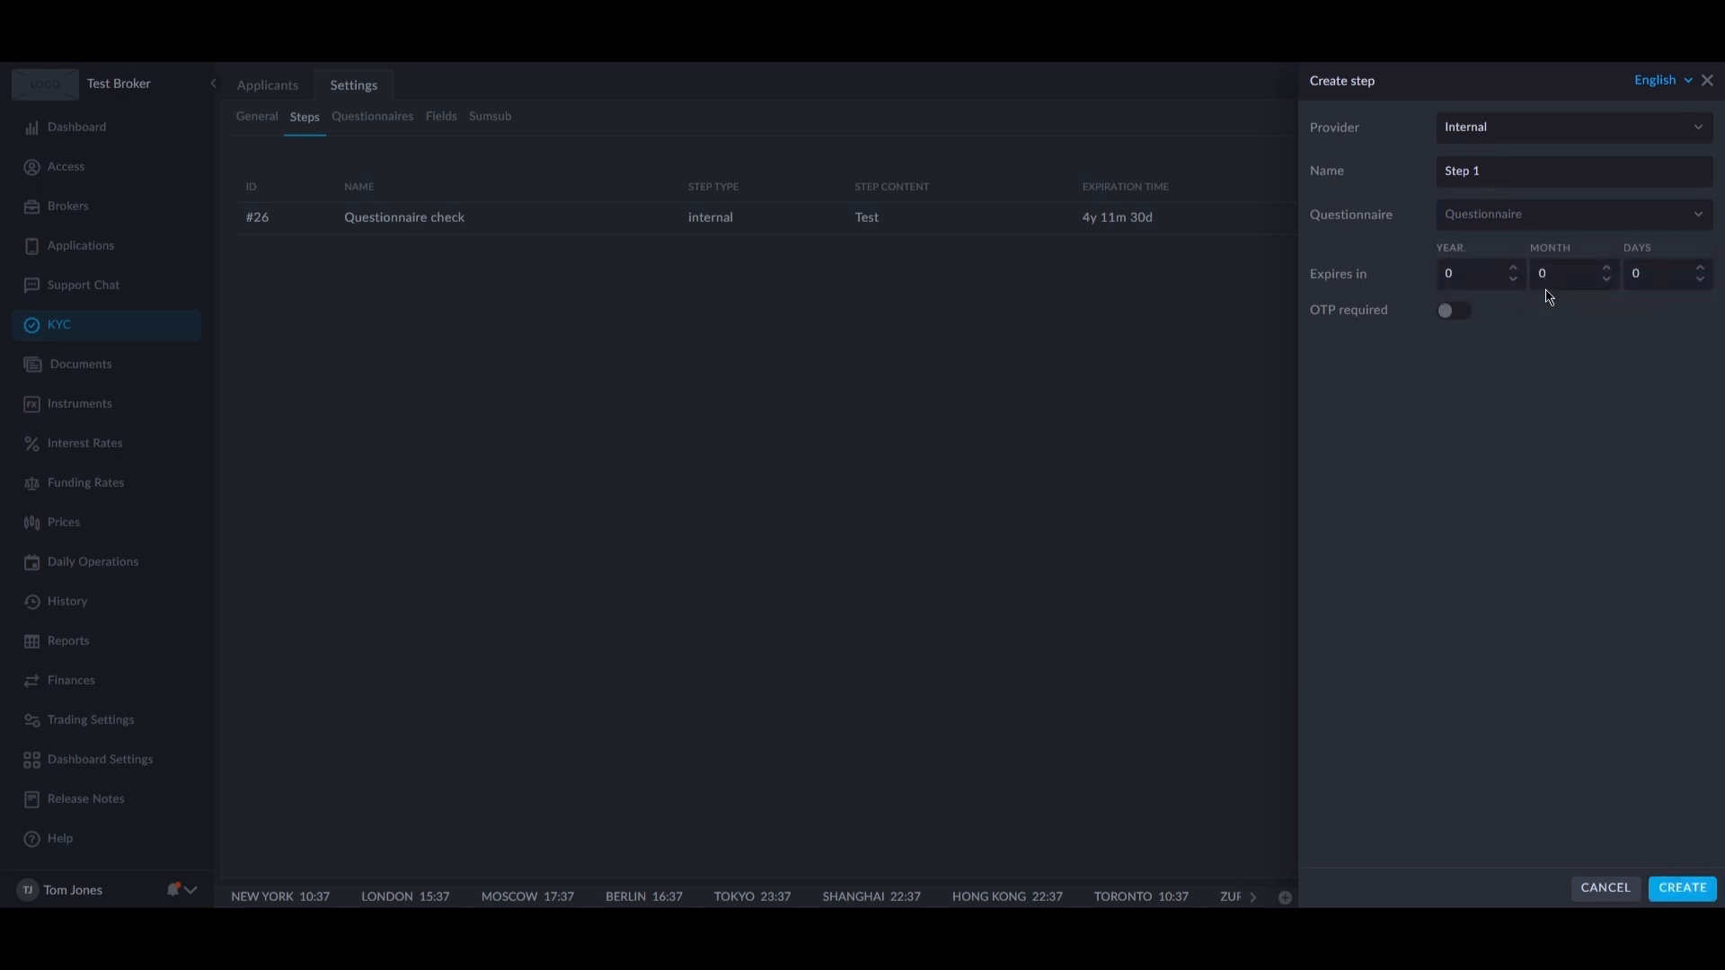
pyautogui.click(1496, 274)
pyautogui.write('1')
pyautogui.click(1535, 356)
pyautogui.click(1453, 314)
pyautogui.click(1454, 315)
pyautogui.click(1679, 897)
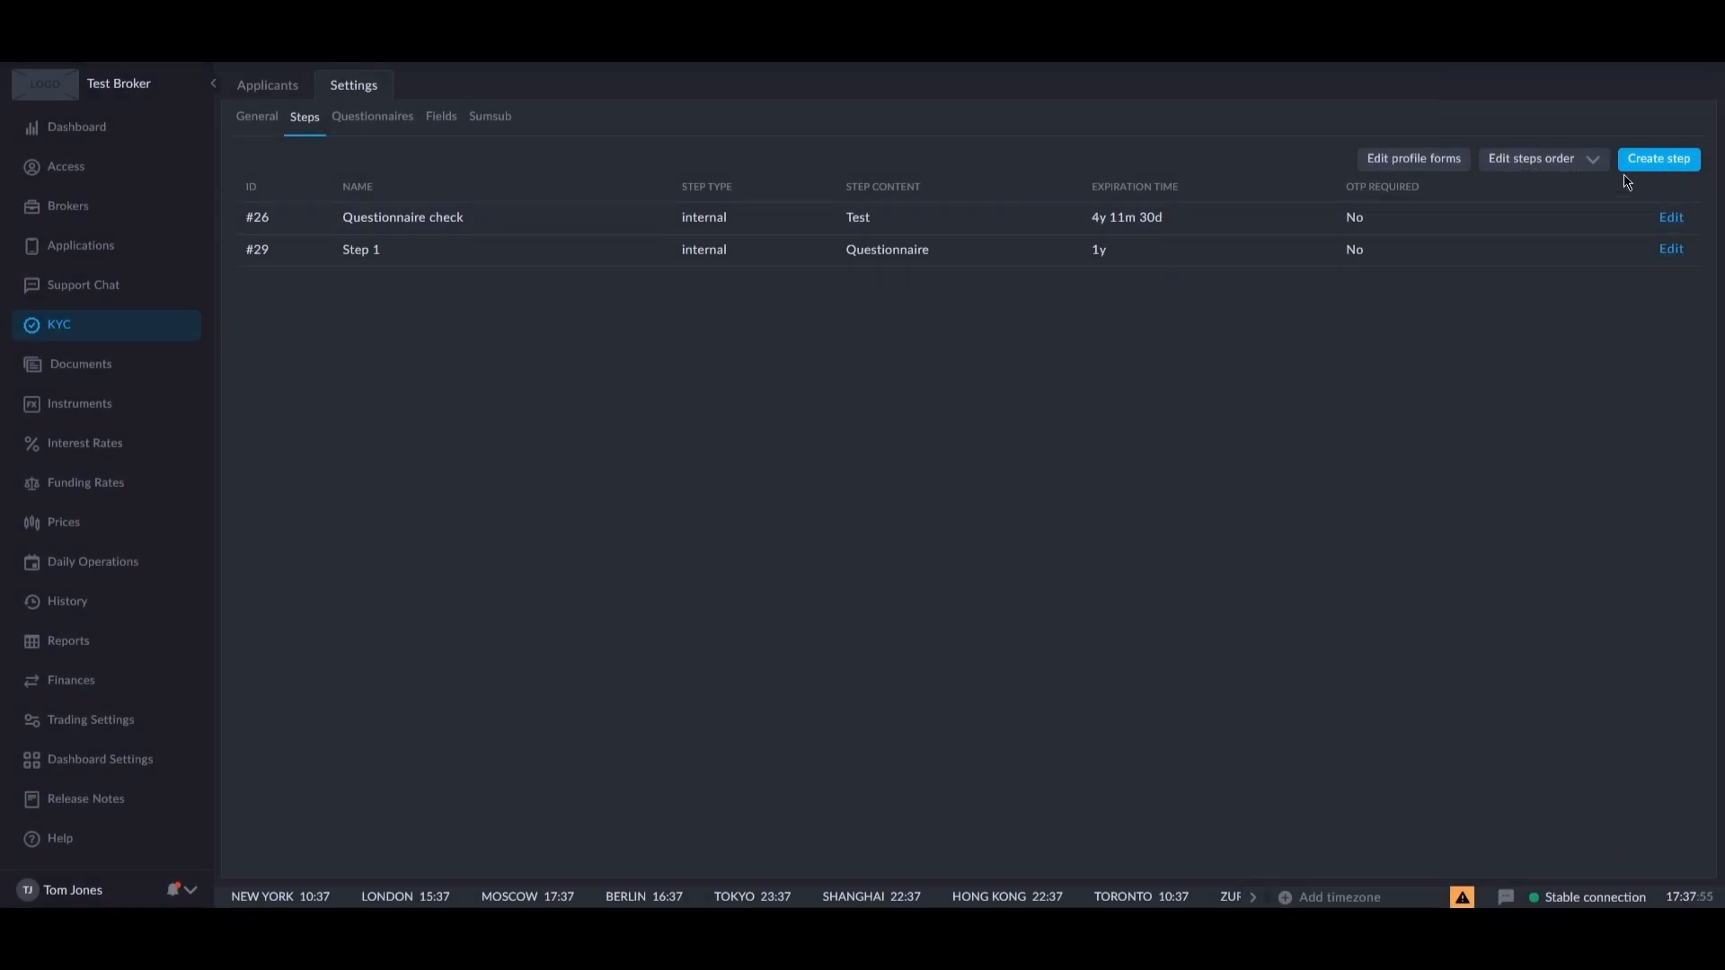
# - Create a Document-provider step named Broker's data using the #Broker's data template
pyautogui.click(1658, 158)
pyautogui.click(1621, 137)
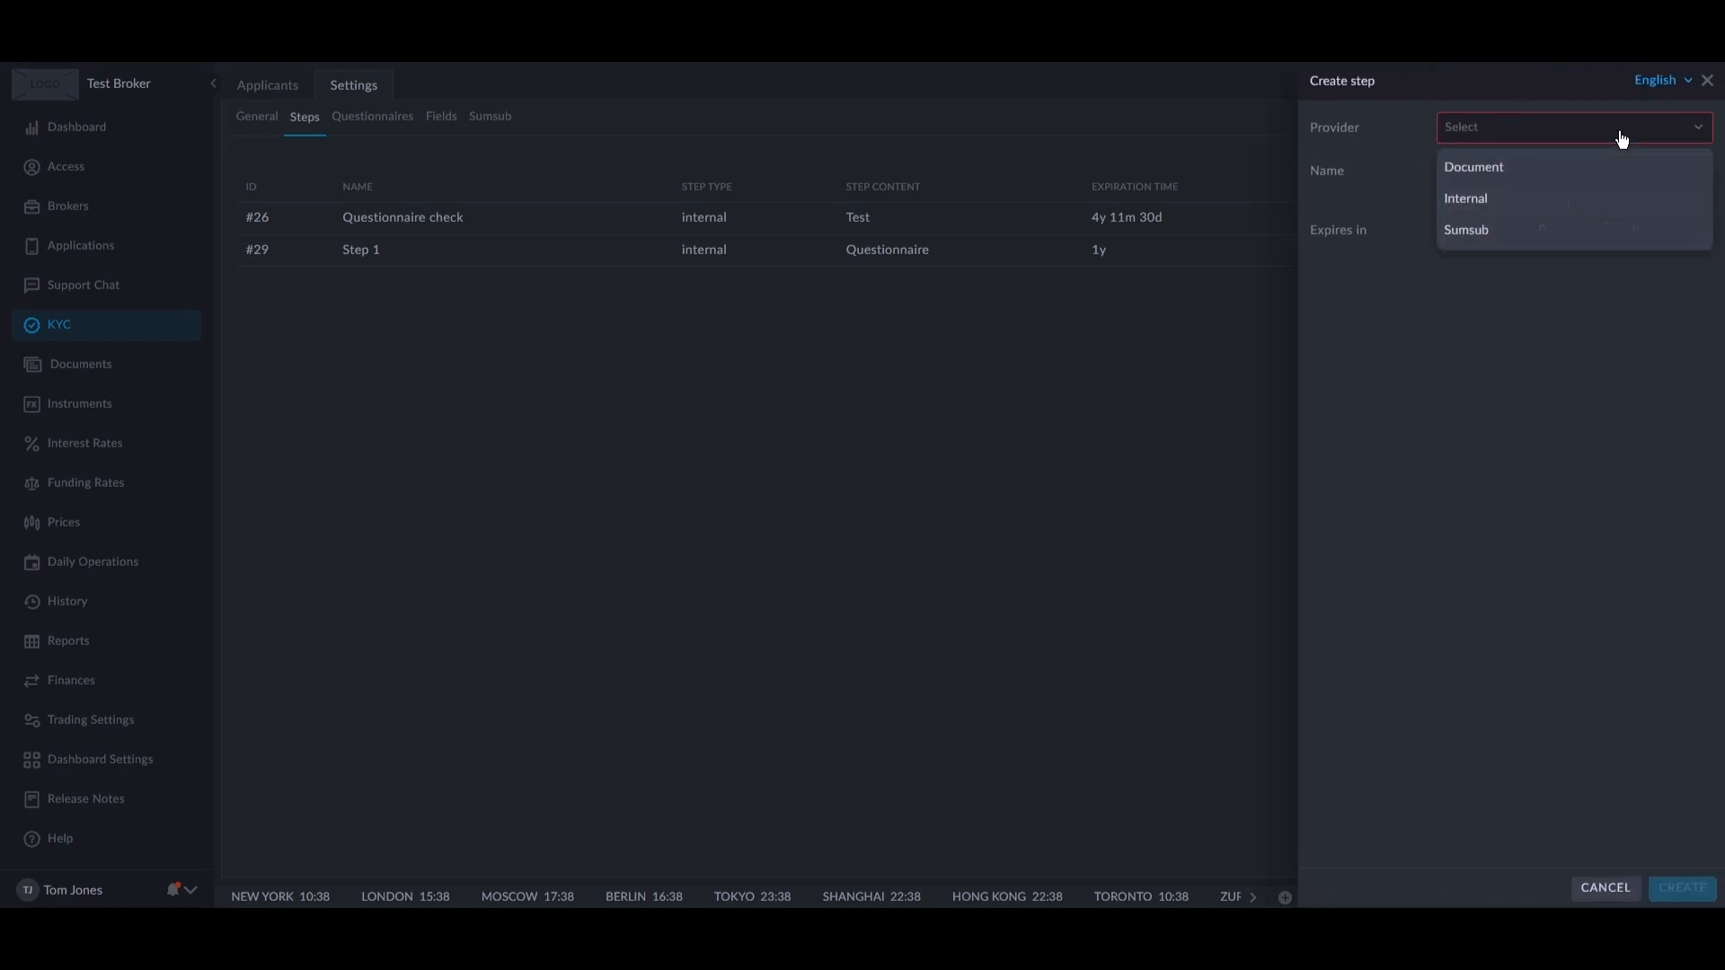
pyautogui.click(1597, 168)
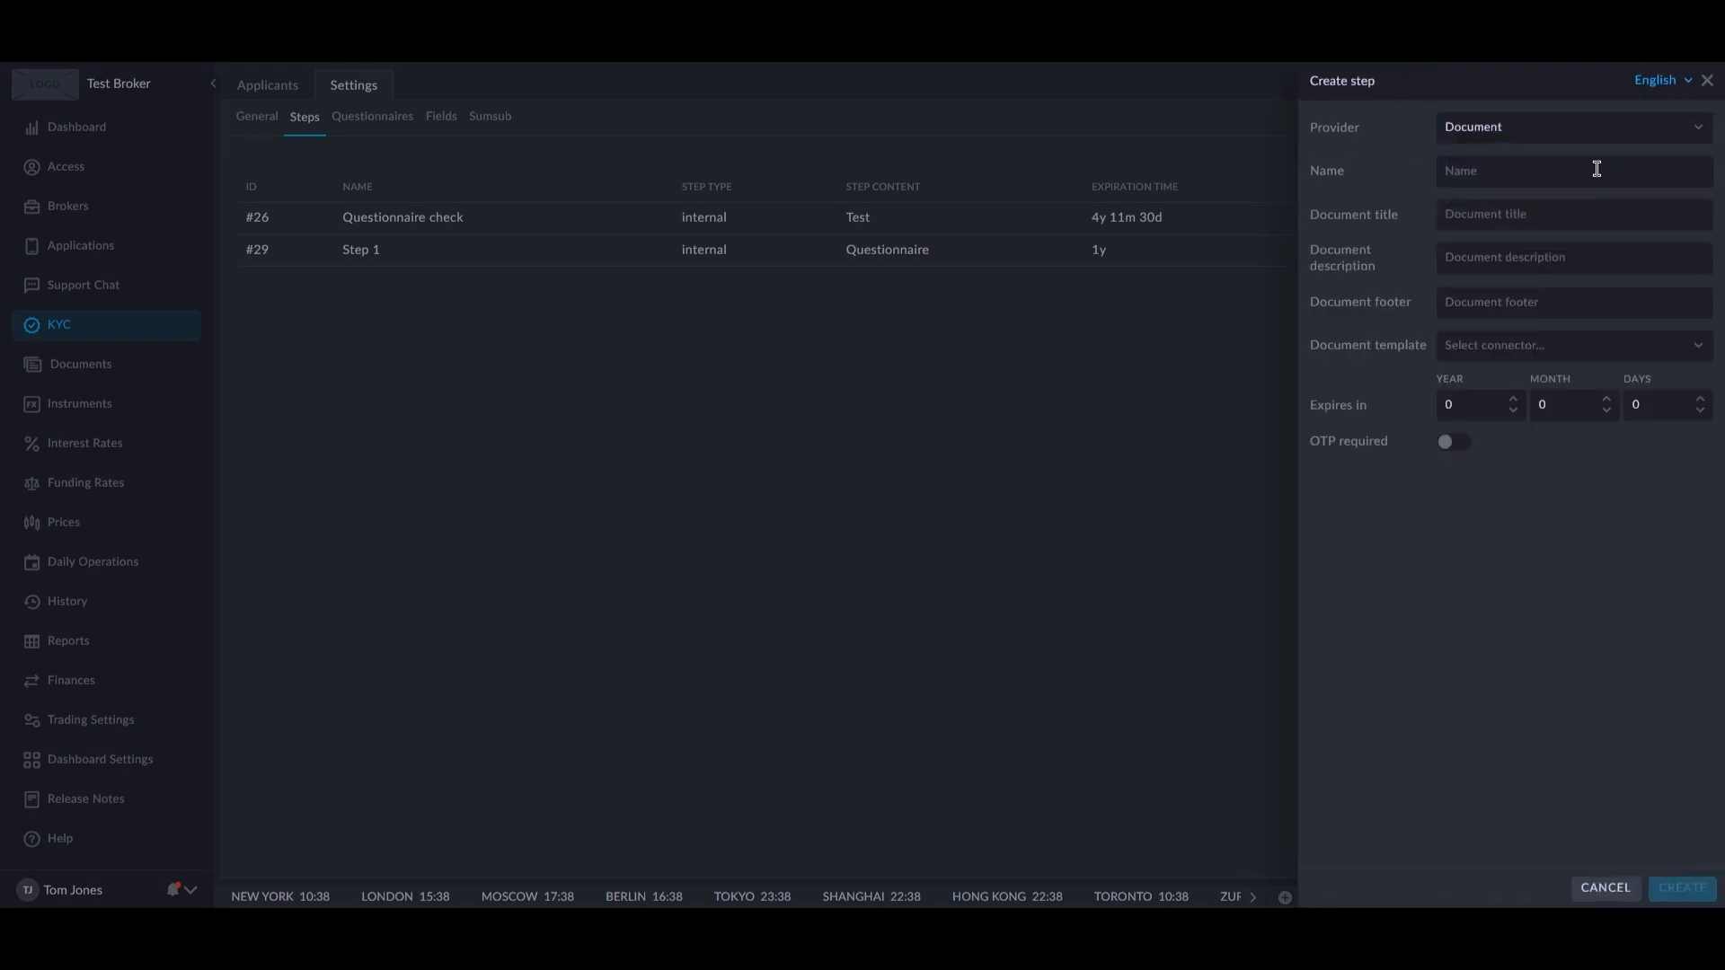
pyautogui.click(1677, 169)
pyautogui.write("Broker's data")
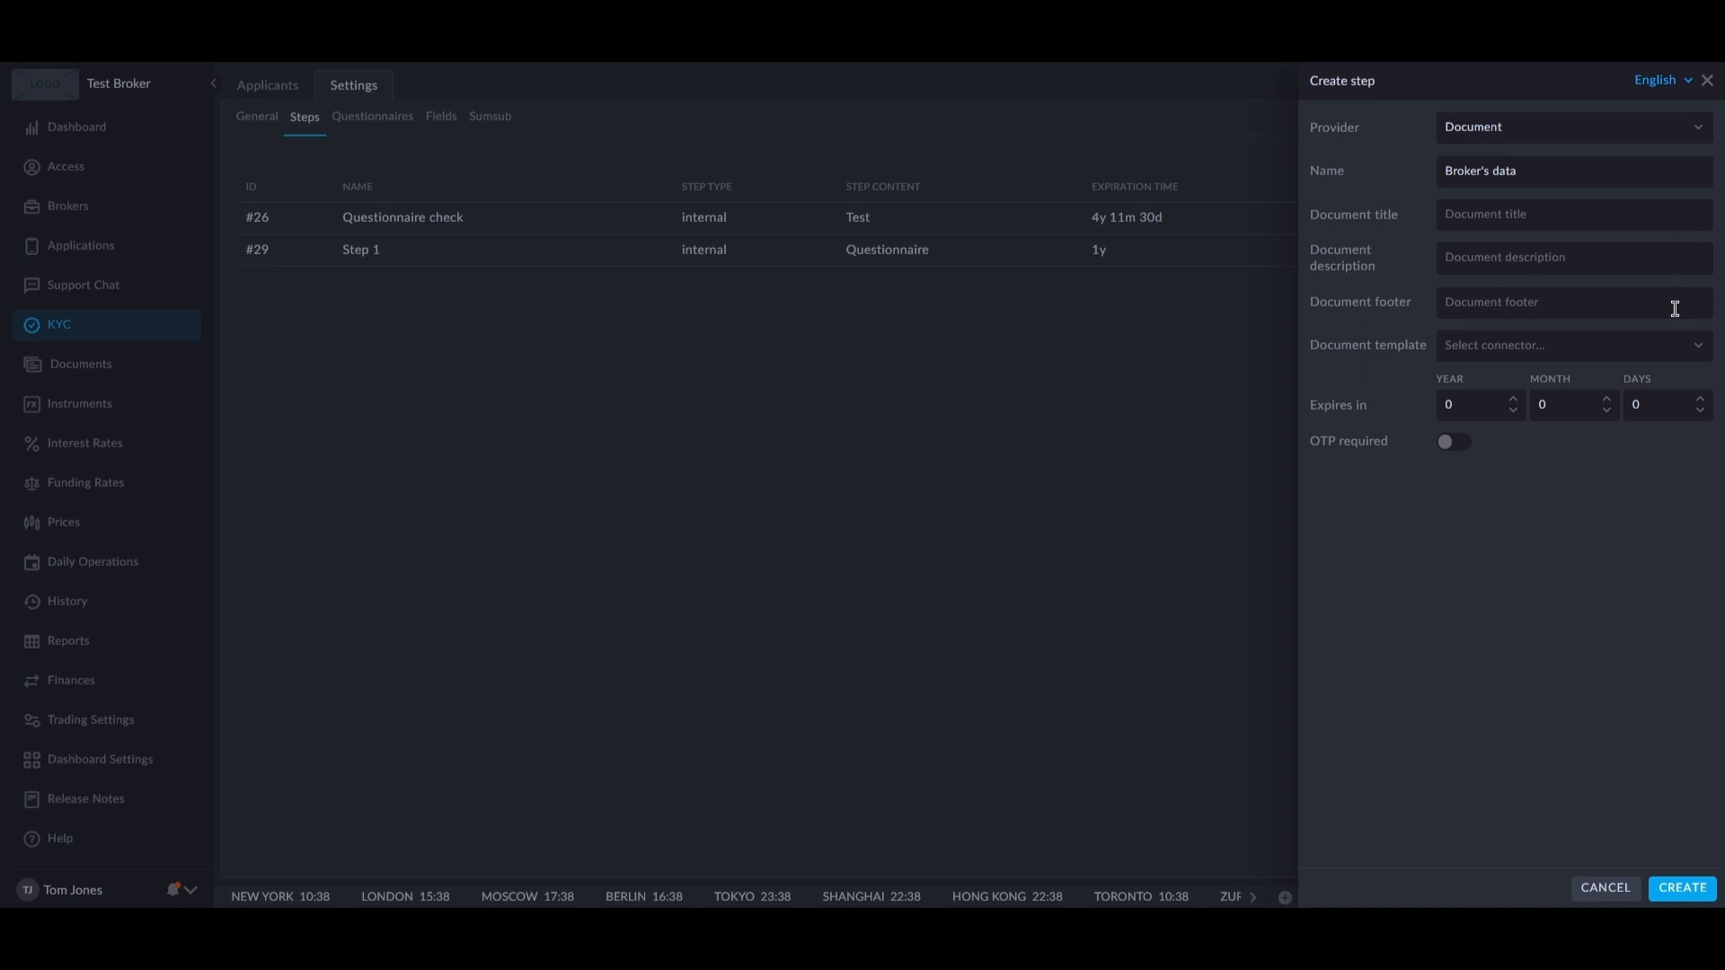
pyautogui.click(1671, 349)
pyautogui.click(1633, 385)
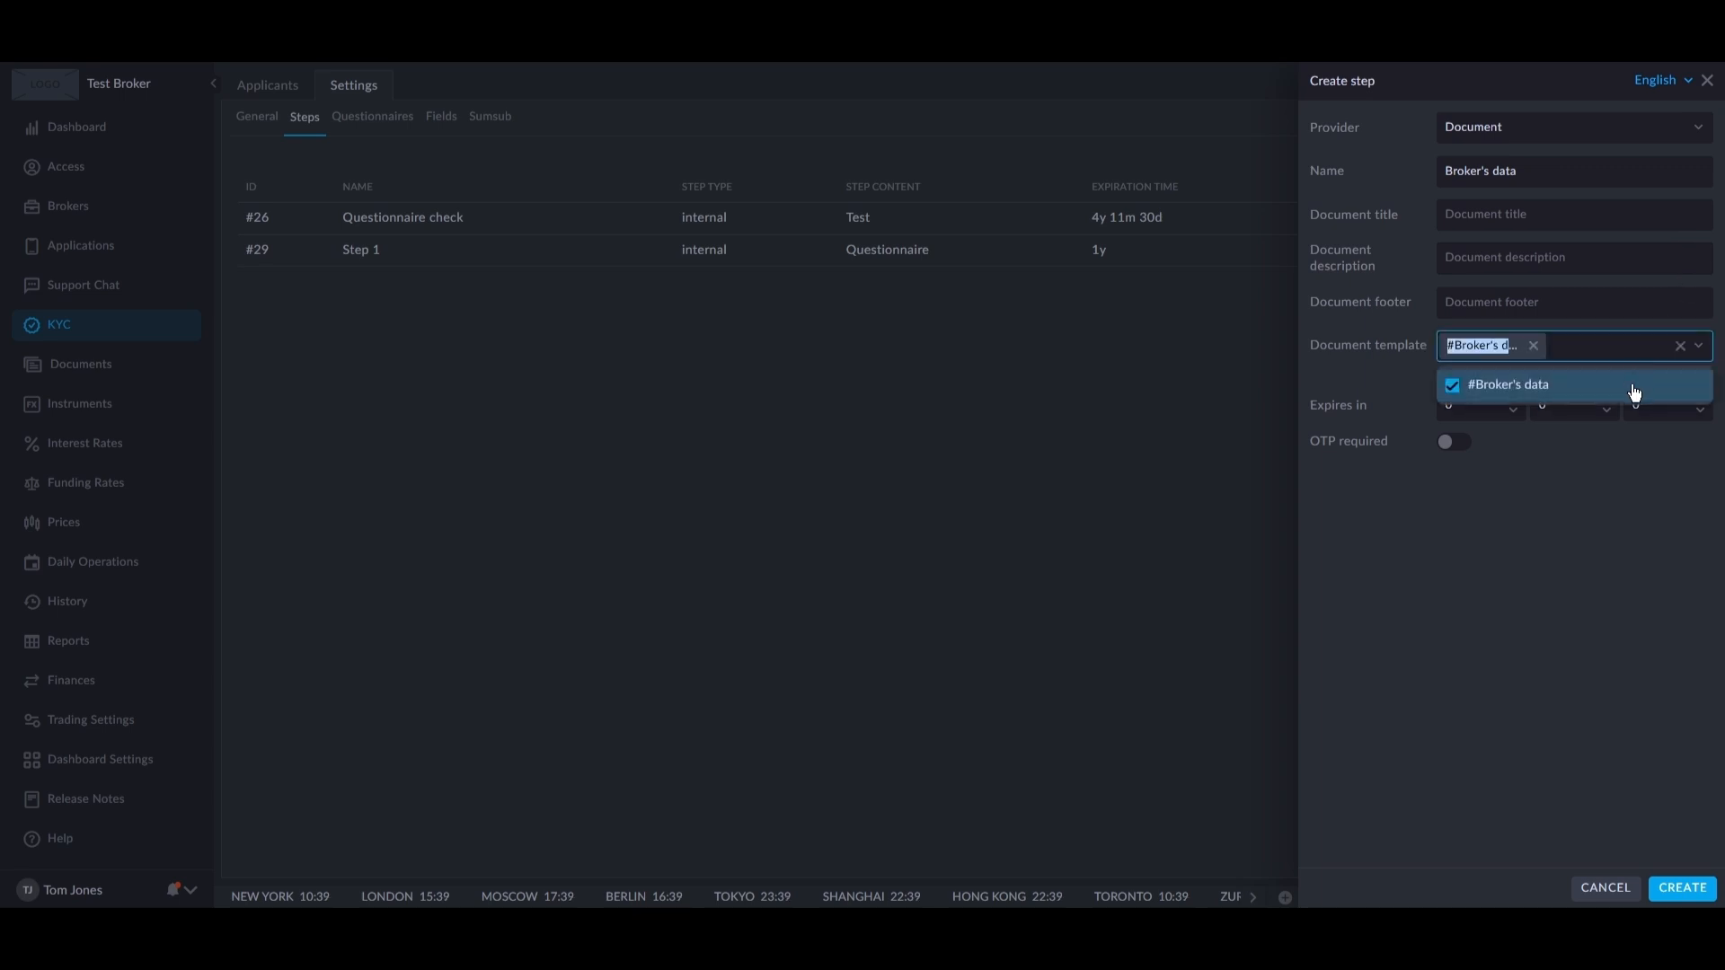
pyautogui.click(1633, 466)
pyautogui.click(1676, 891)
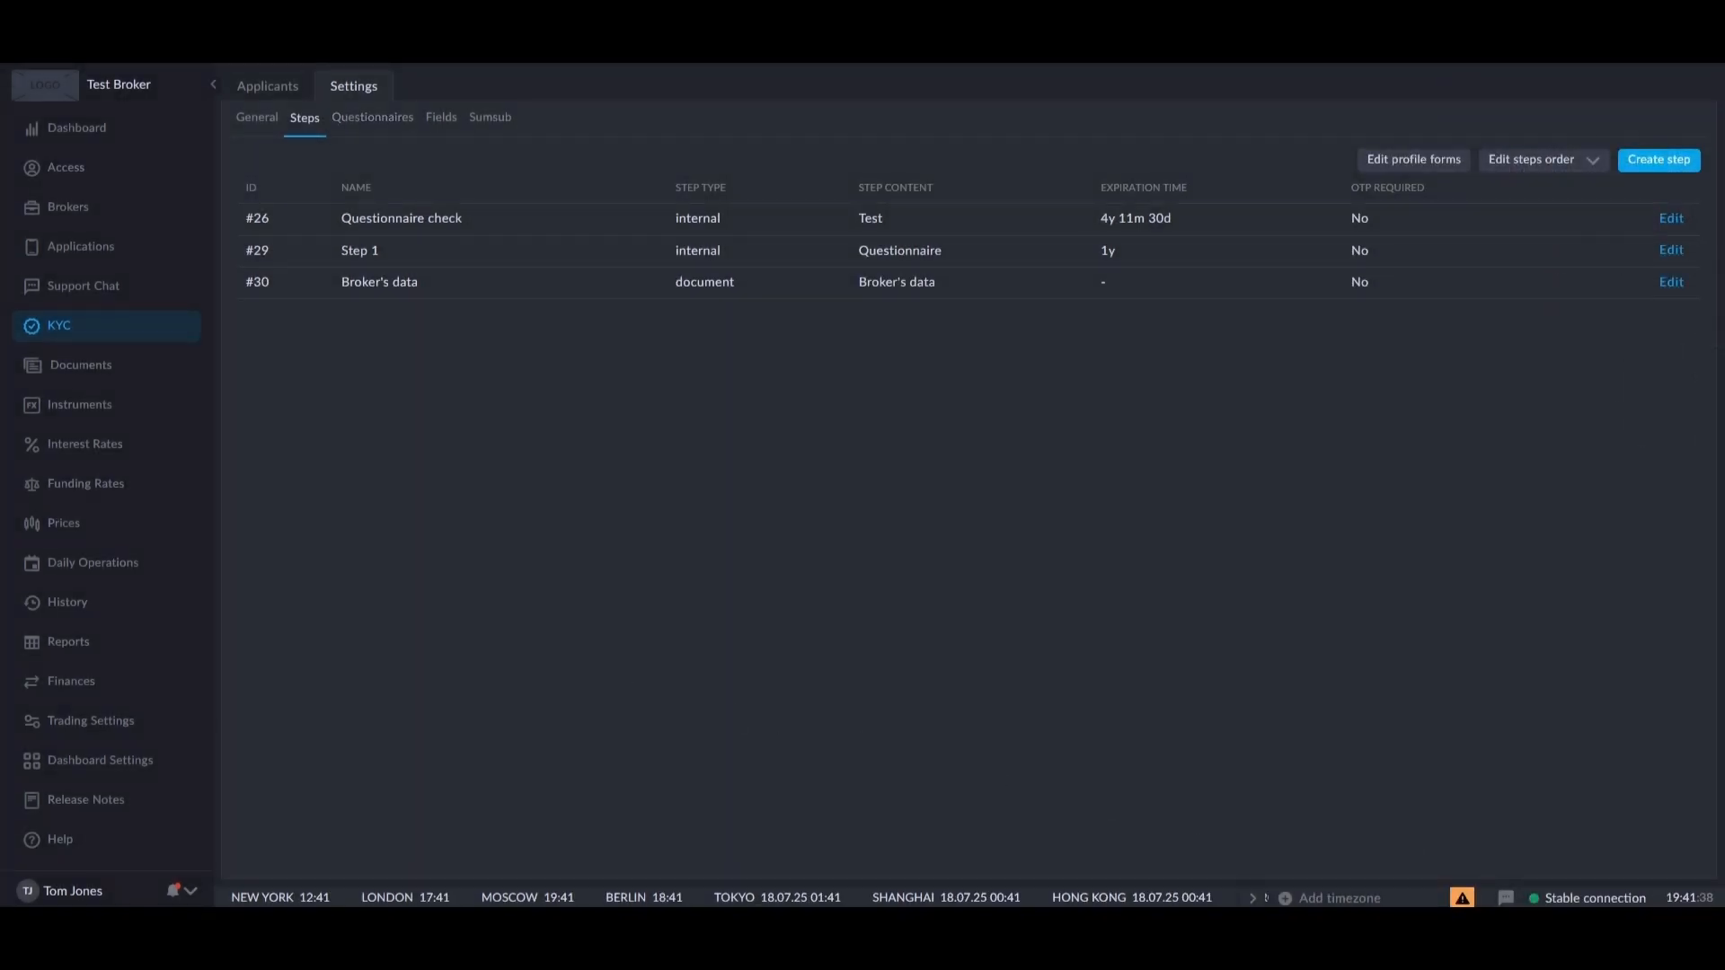
# - Open the Documents section to see the existing #8 Test data template
pyautogui.click(133, 365)
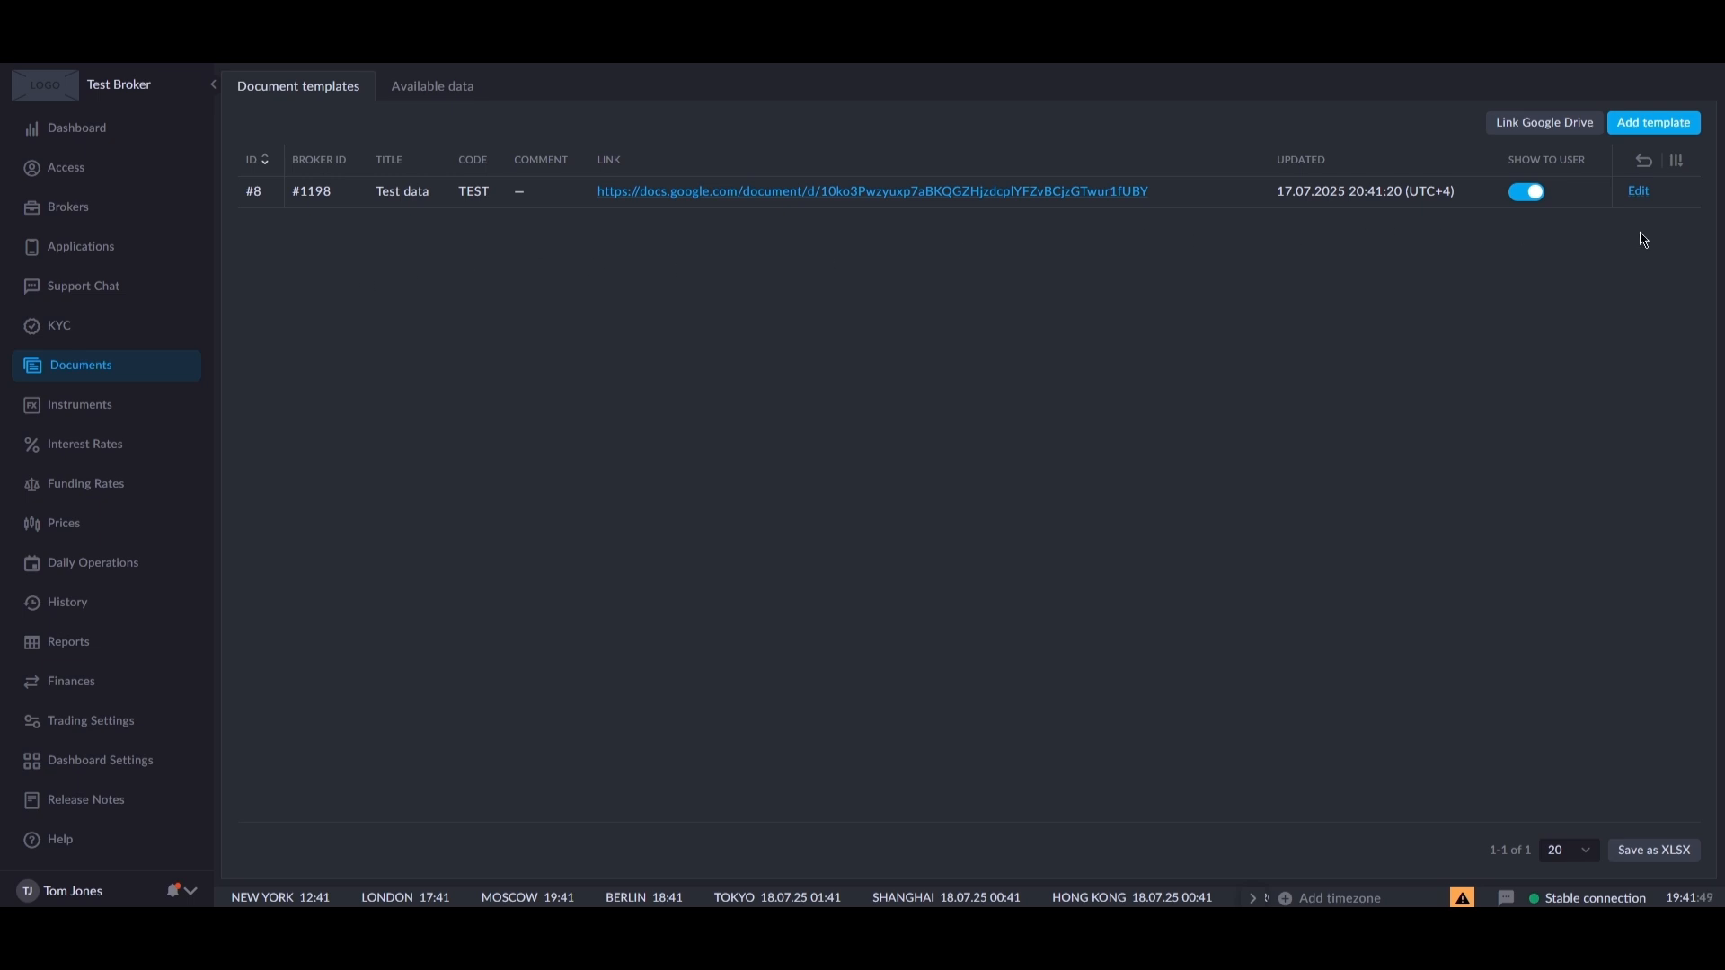
# - Add template Broker's data, code ROKER_NAME, with the pasted Google Docs link, shown to users
pyautogui.click(1664, 126)
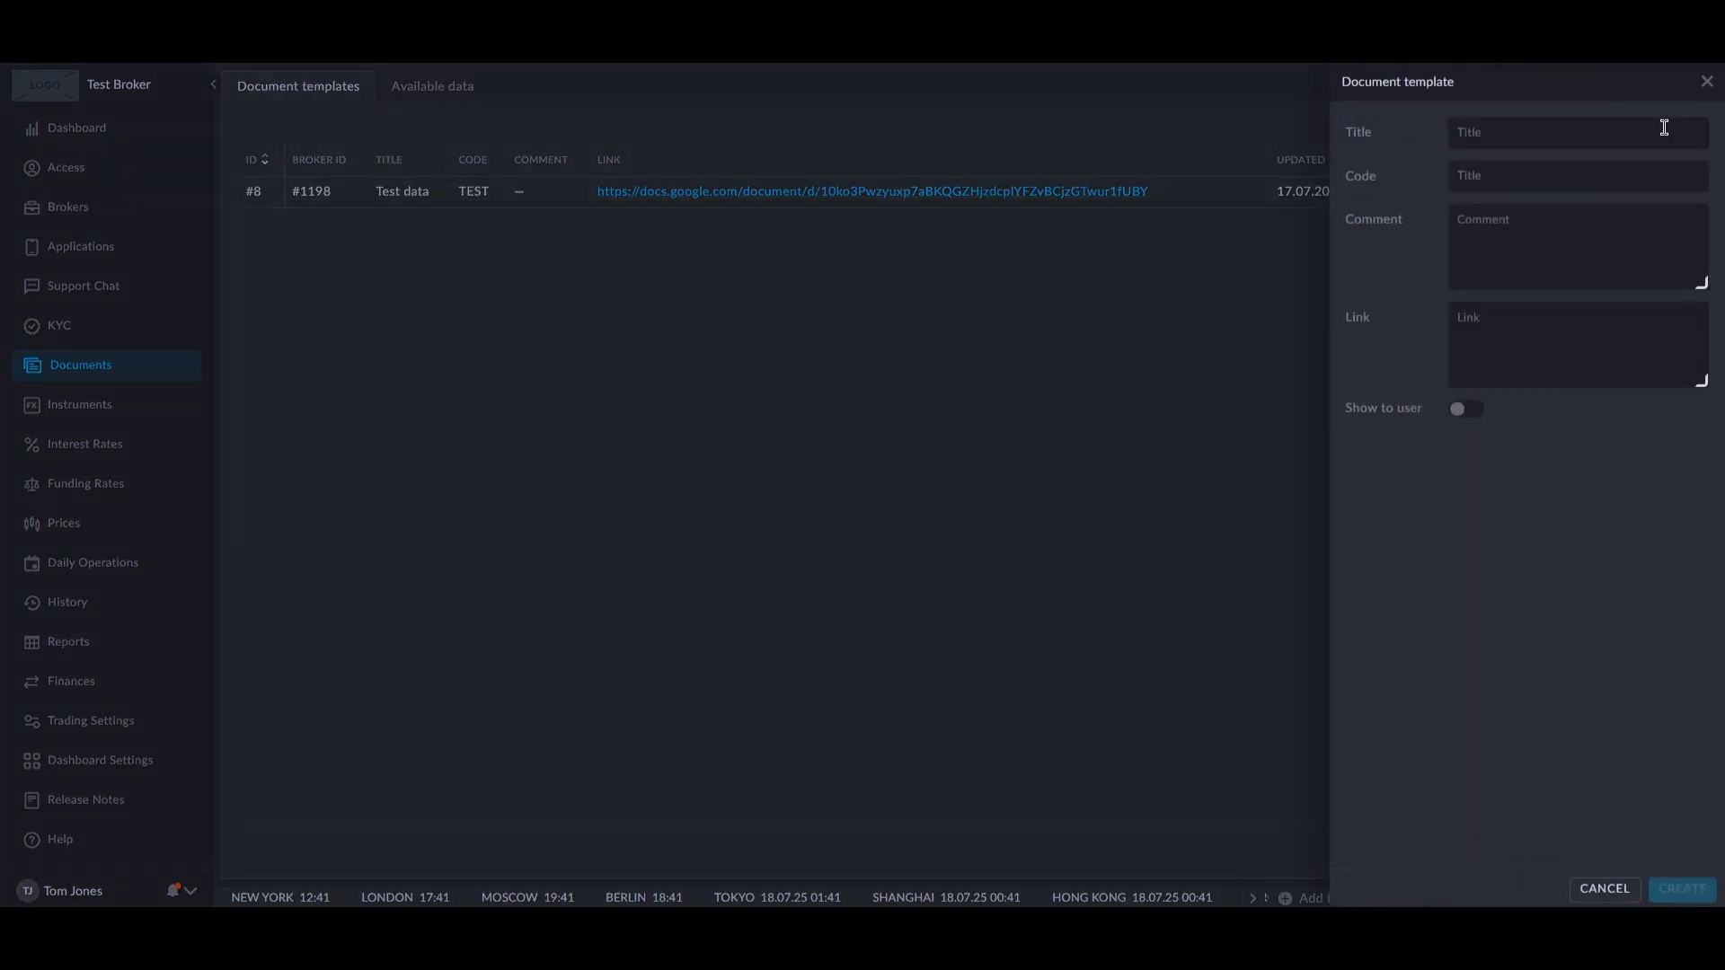
pyautogui.click(1662, 133)
pyautogui.write("Broker's data")
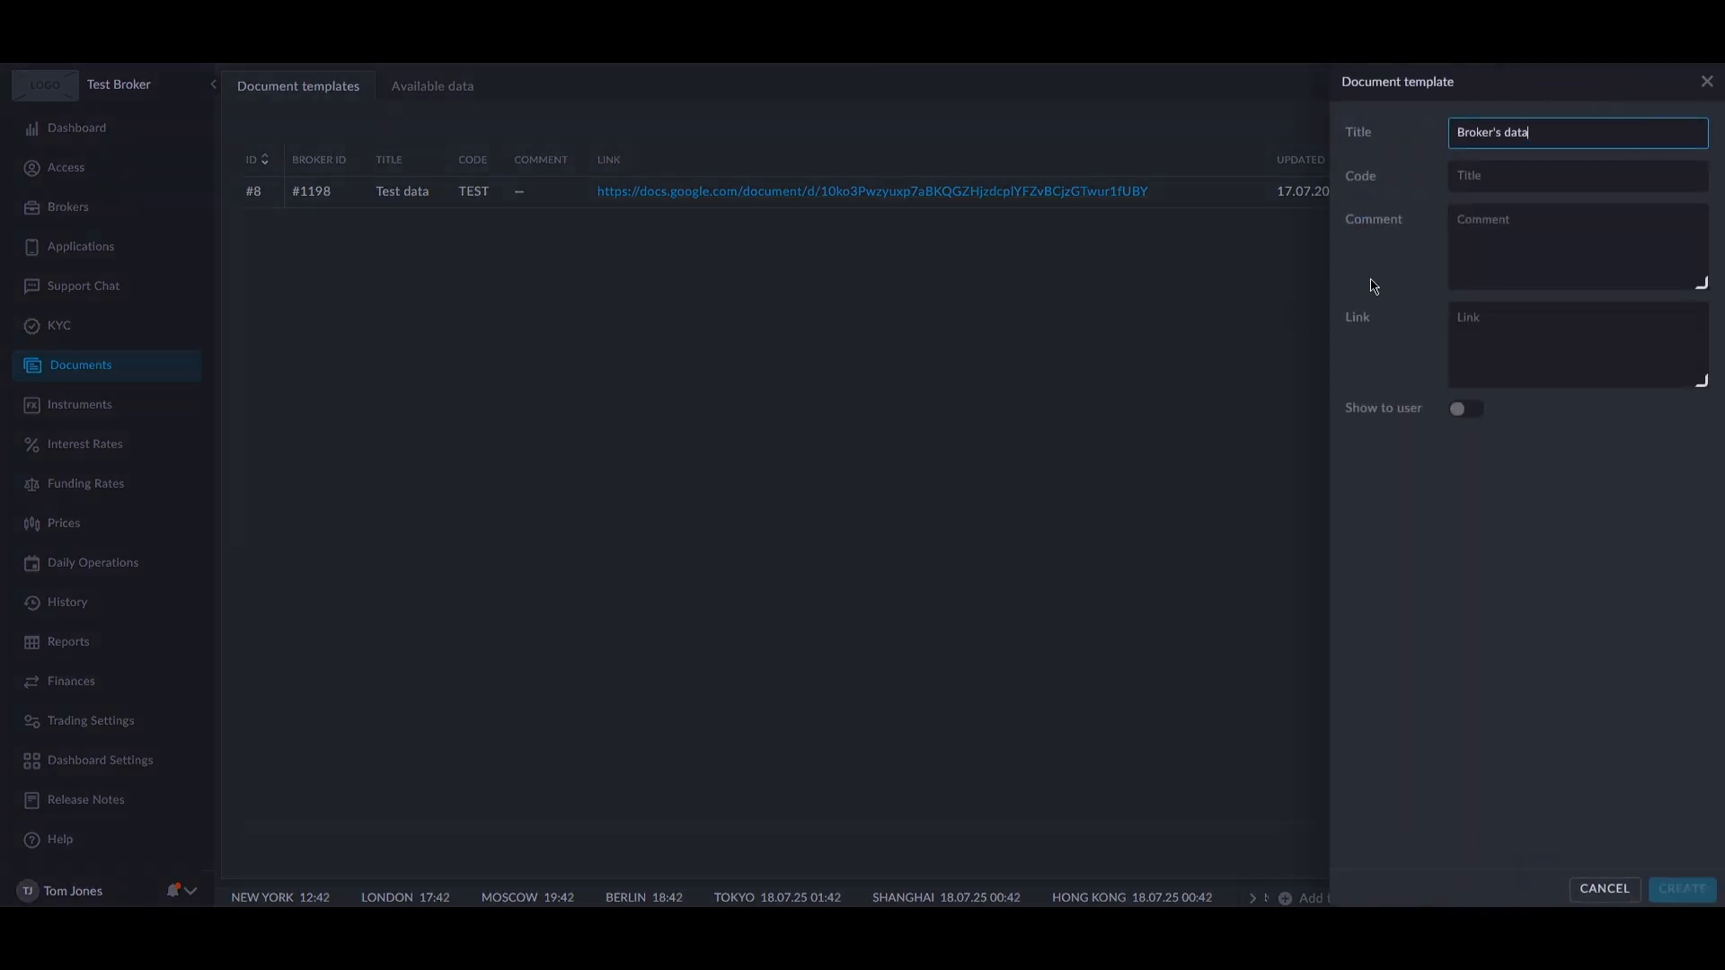
pyautogui.click(1596, 173)
pyautogui.write('ROKER_NAME')
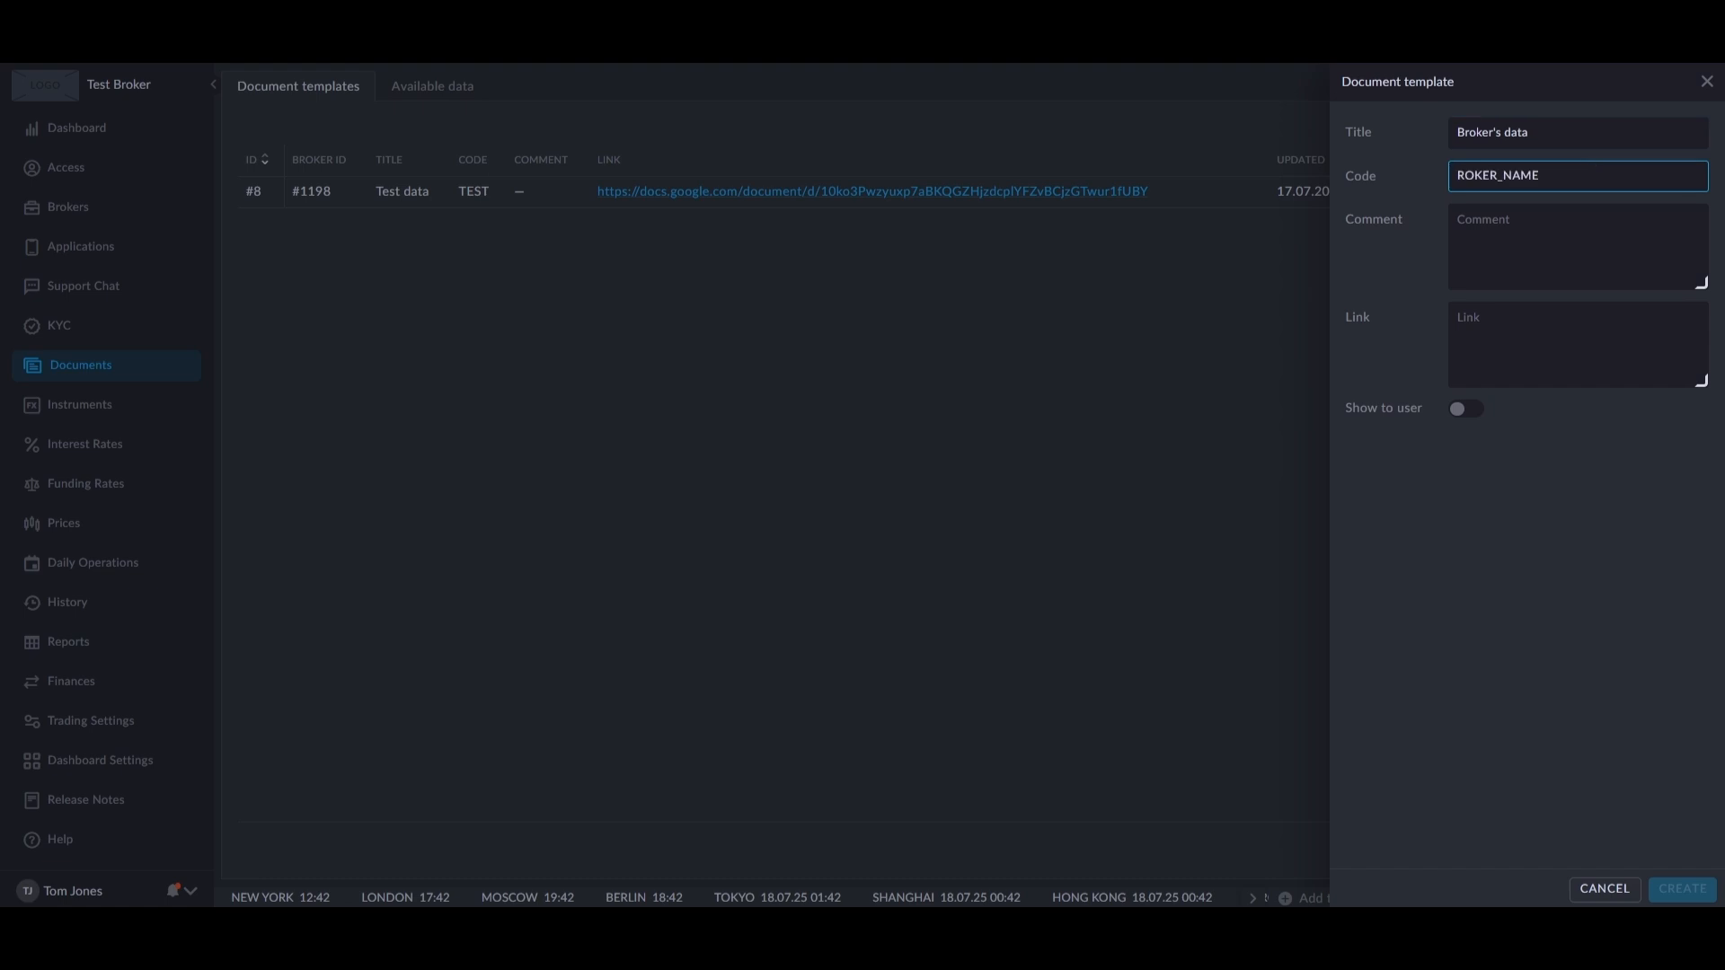
pyautogui.click(1637, 348)
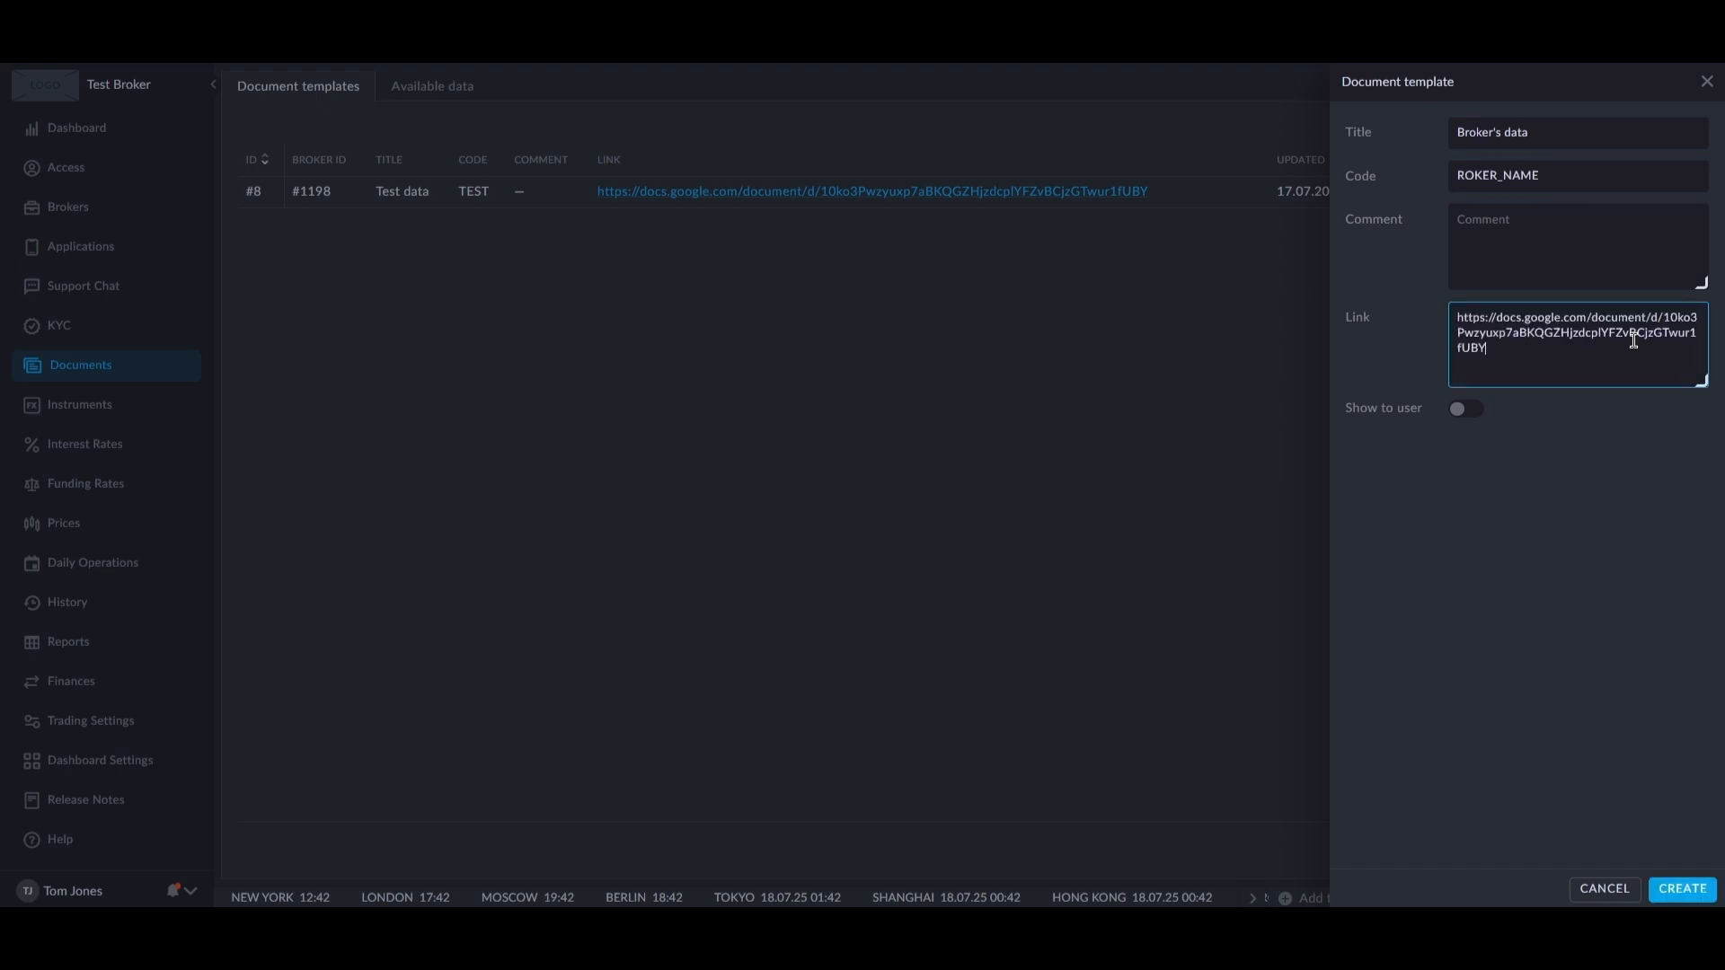
pyautogui.click(1468, 411)
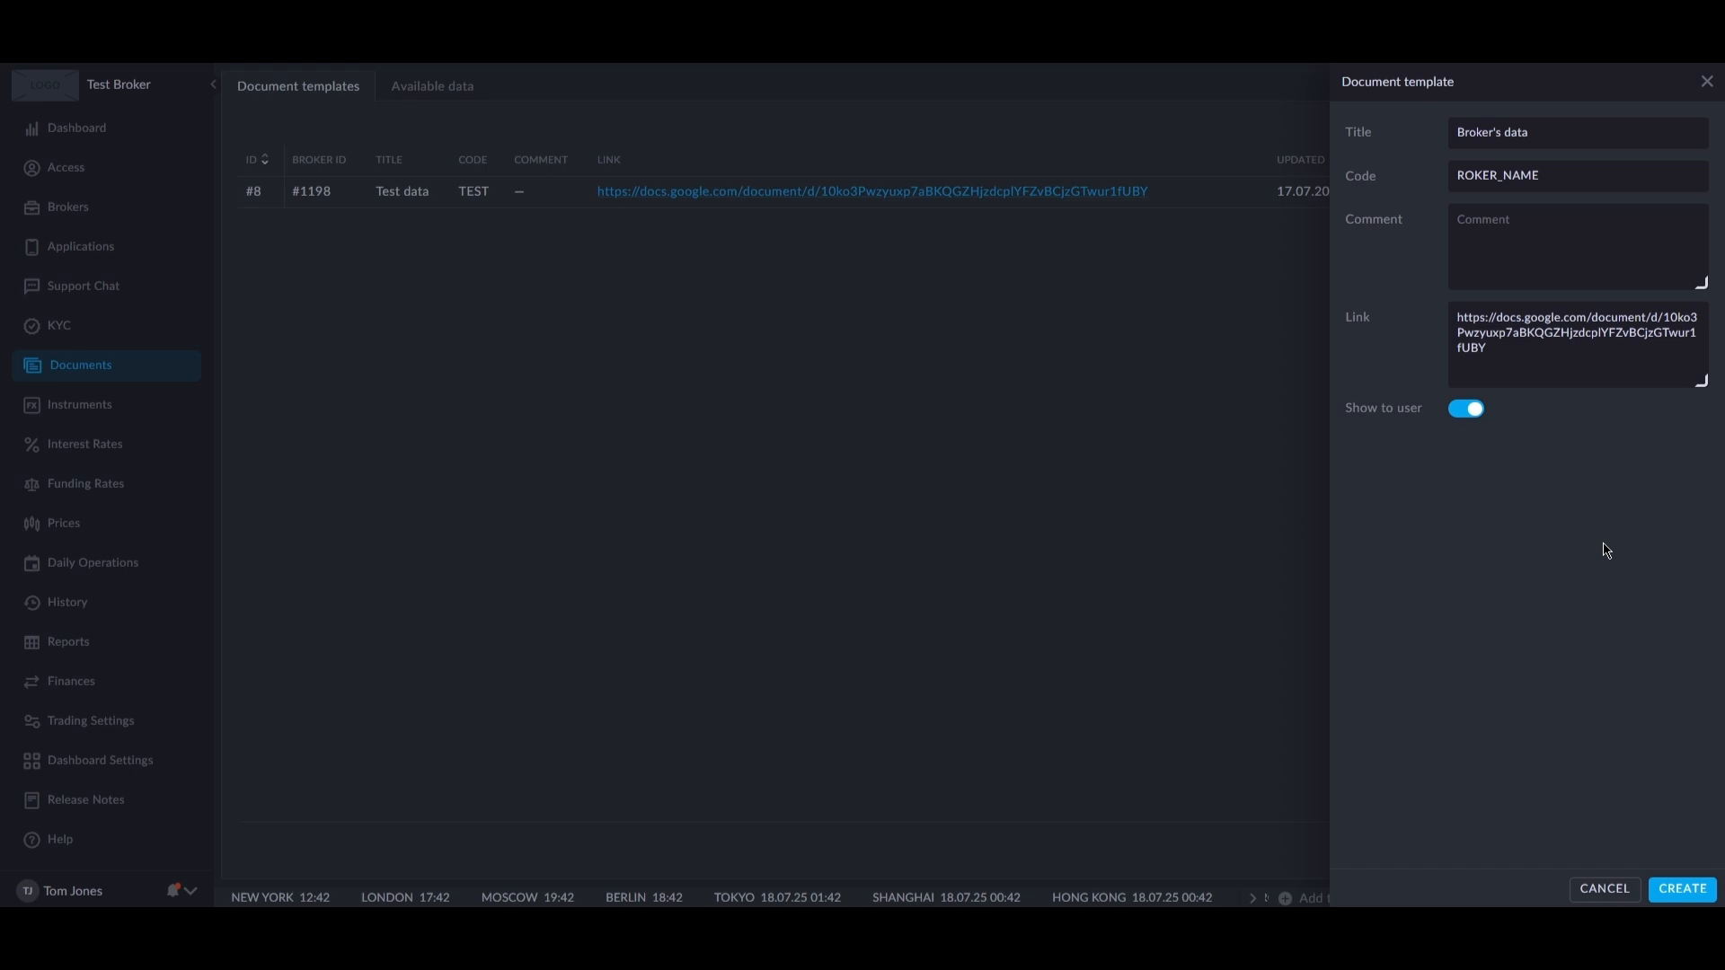
pyautogui.click(1682, 892)
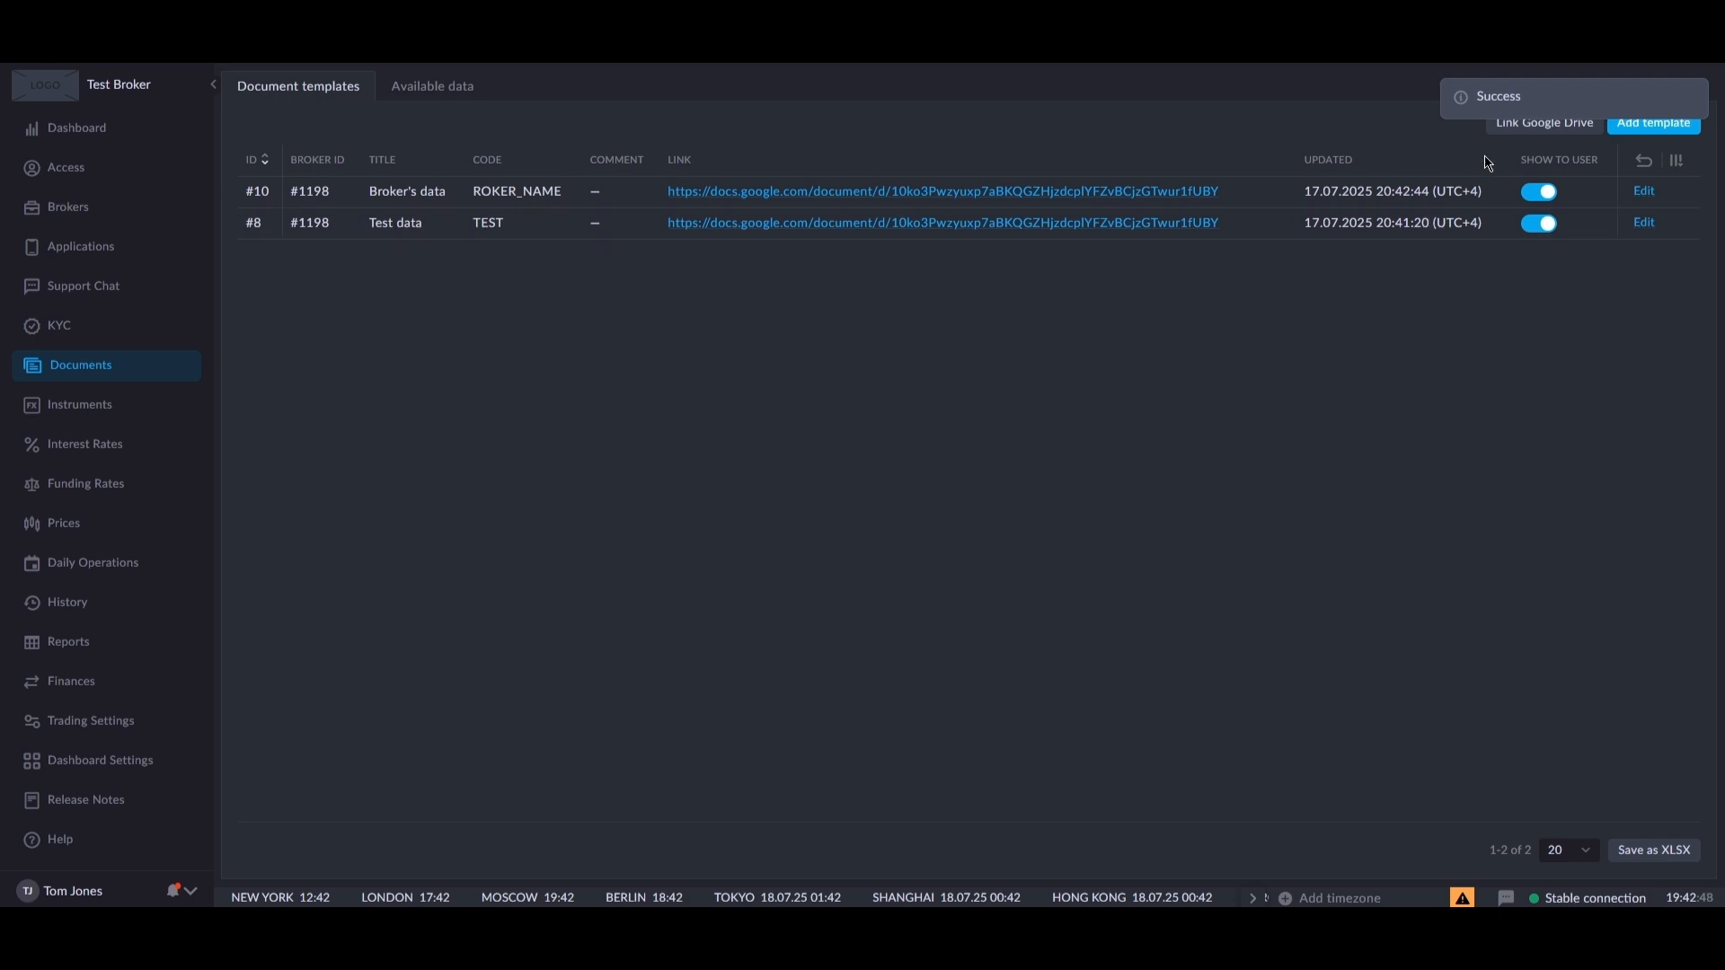
# - Browse Available data codes for Broker information, KYC data, Profile details, Formulas and User
pyautogui.click(451, 94)
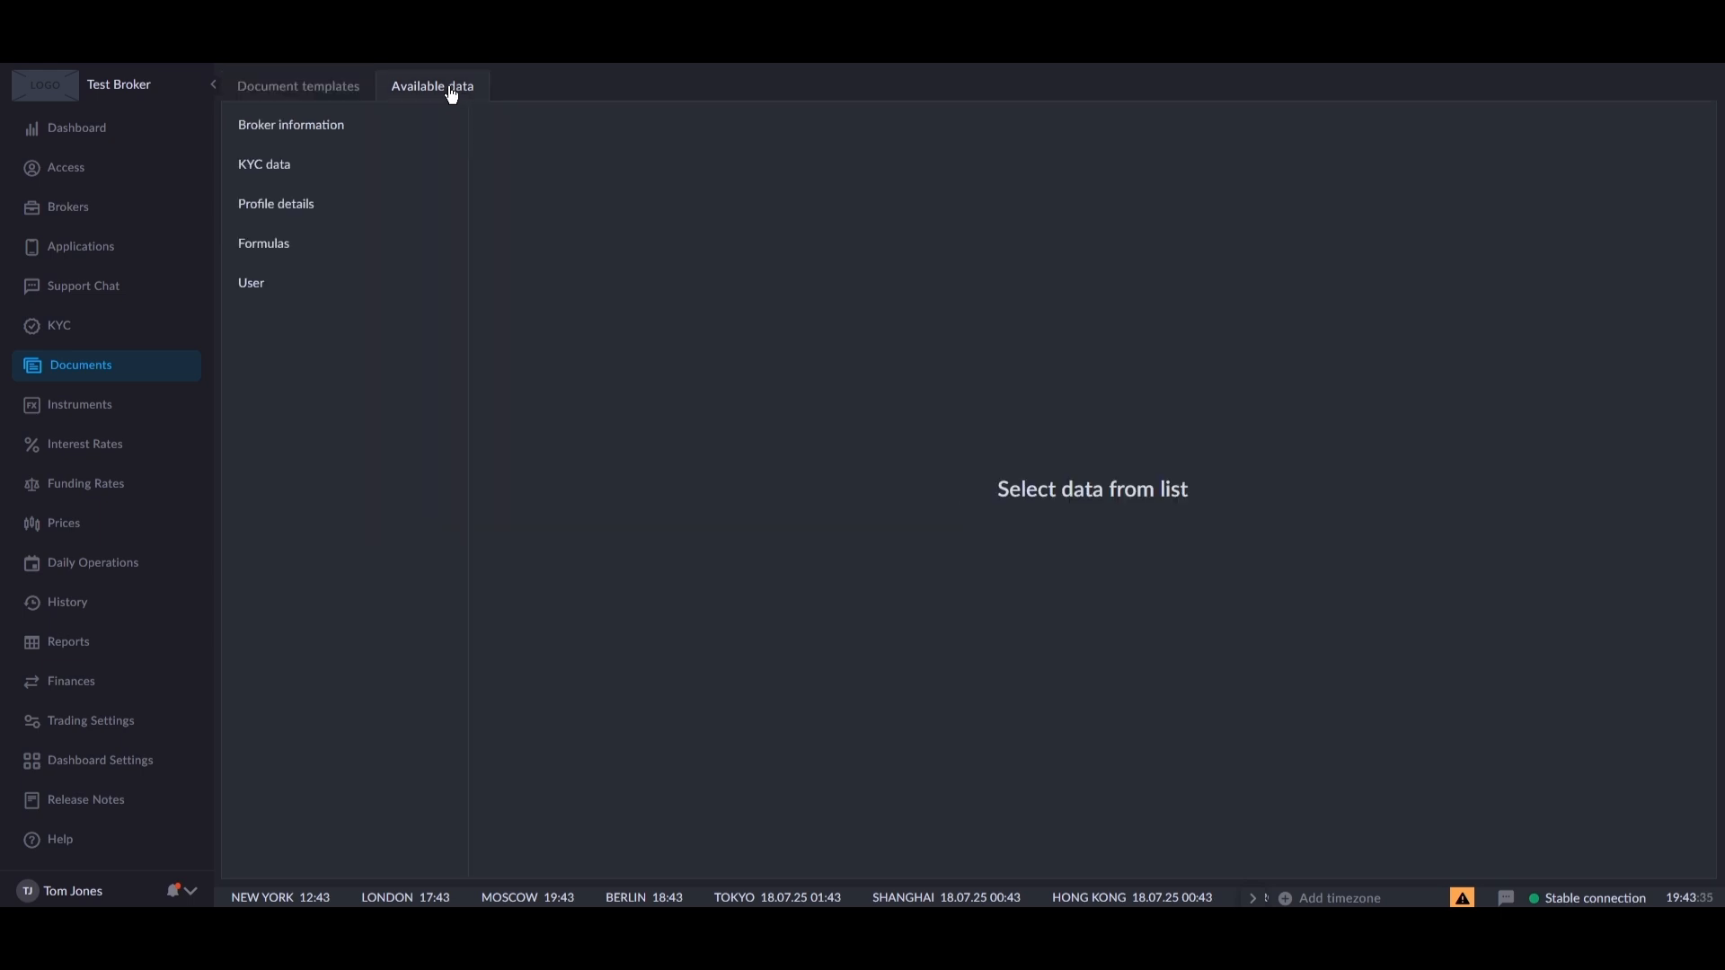
pyautogui.click(350, 130)
pyautogui.click(298, 169)
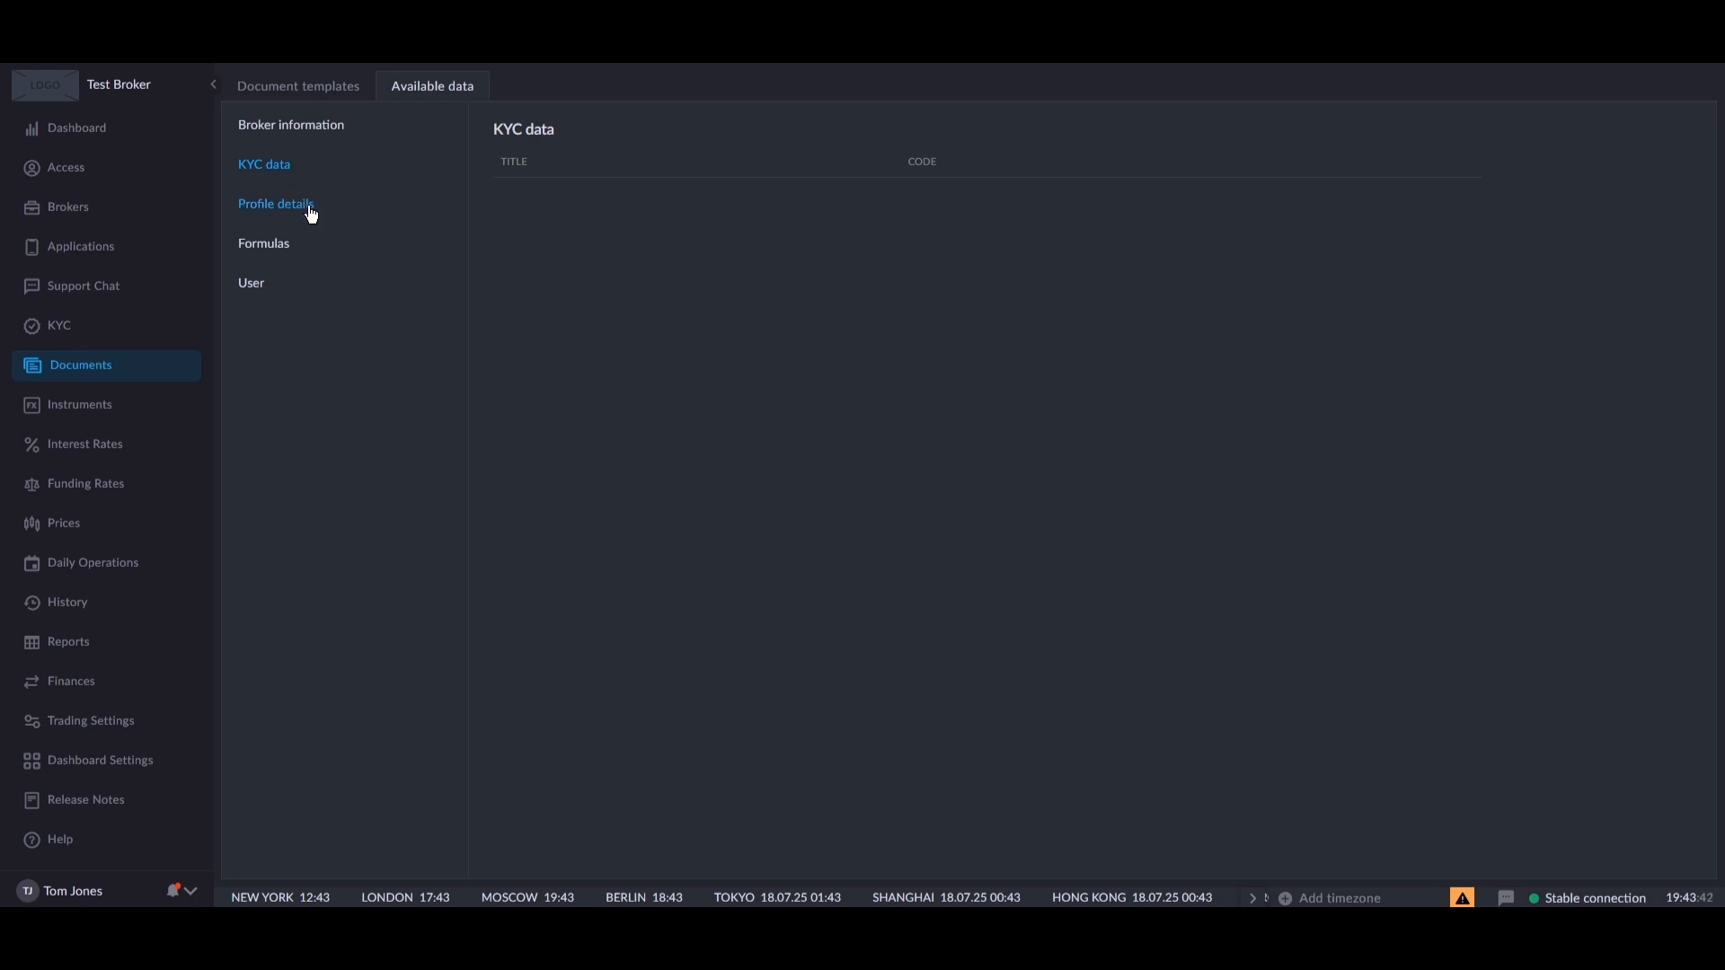
pyautogui.click(311, 214)
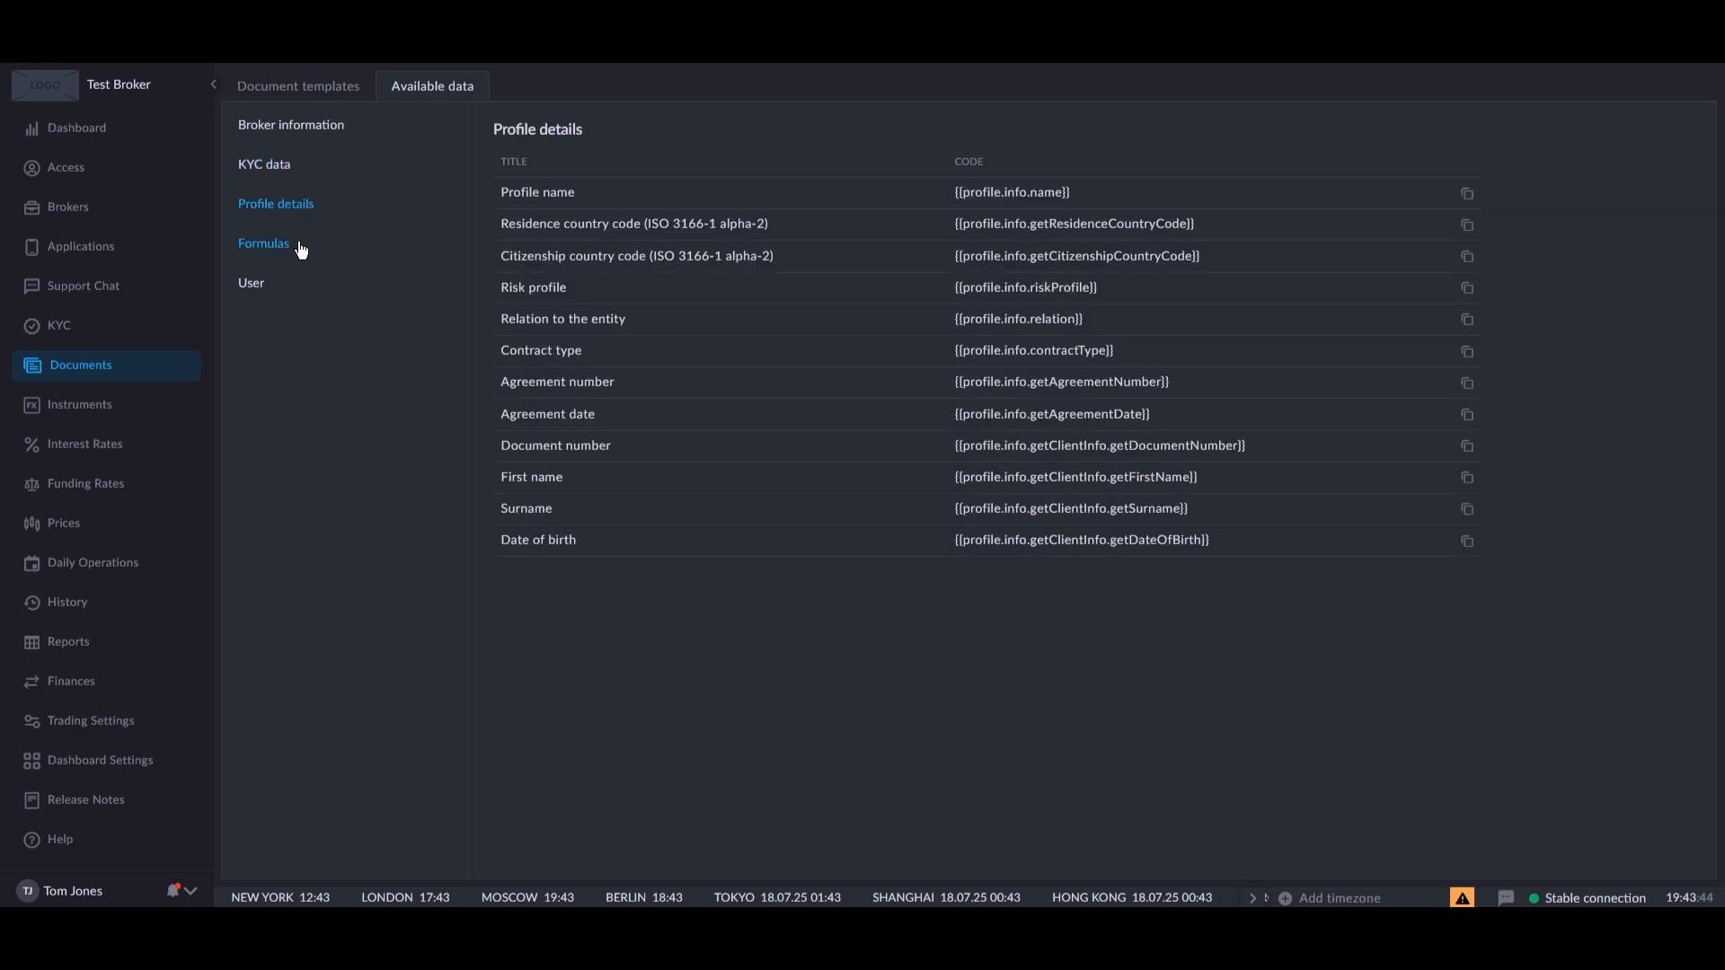
pyautogui.click(296, 248)
pyautogui.click(288, 288)
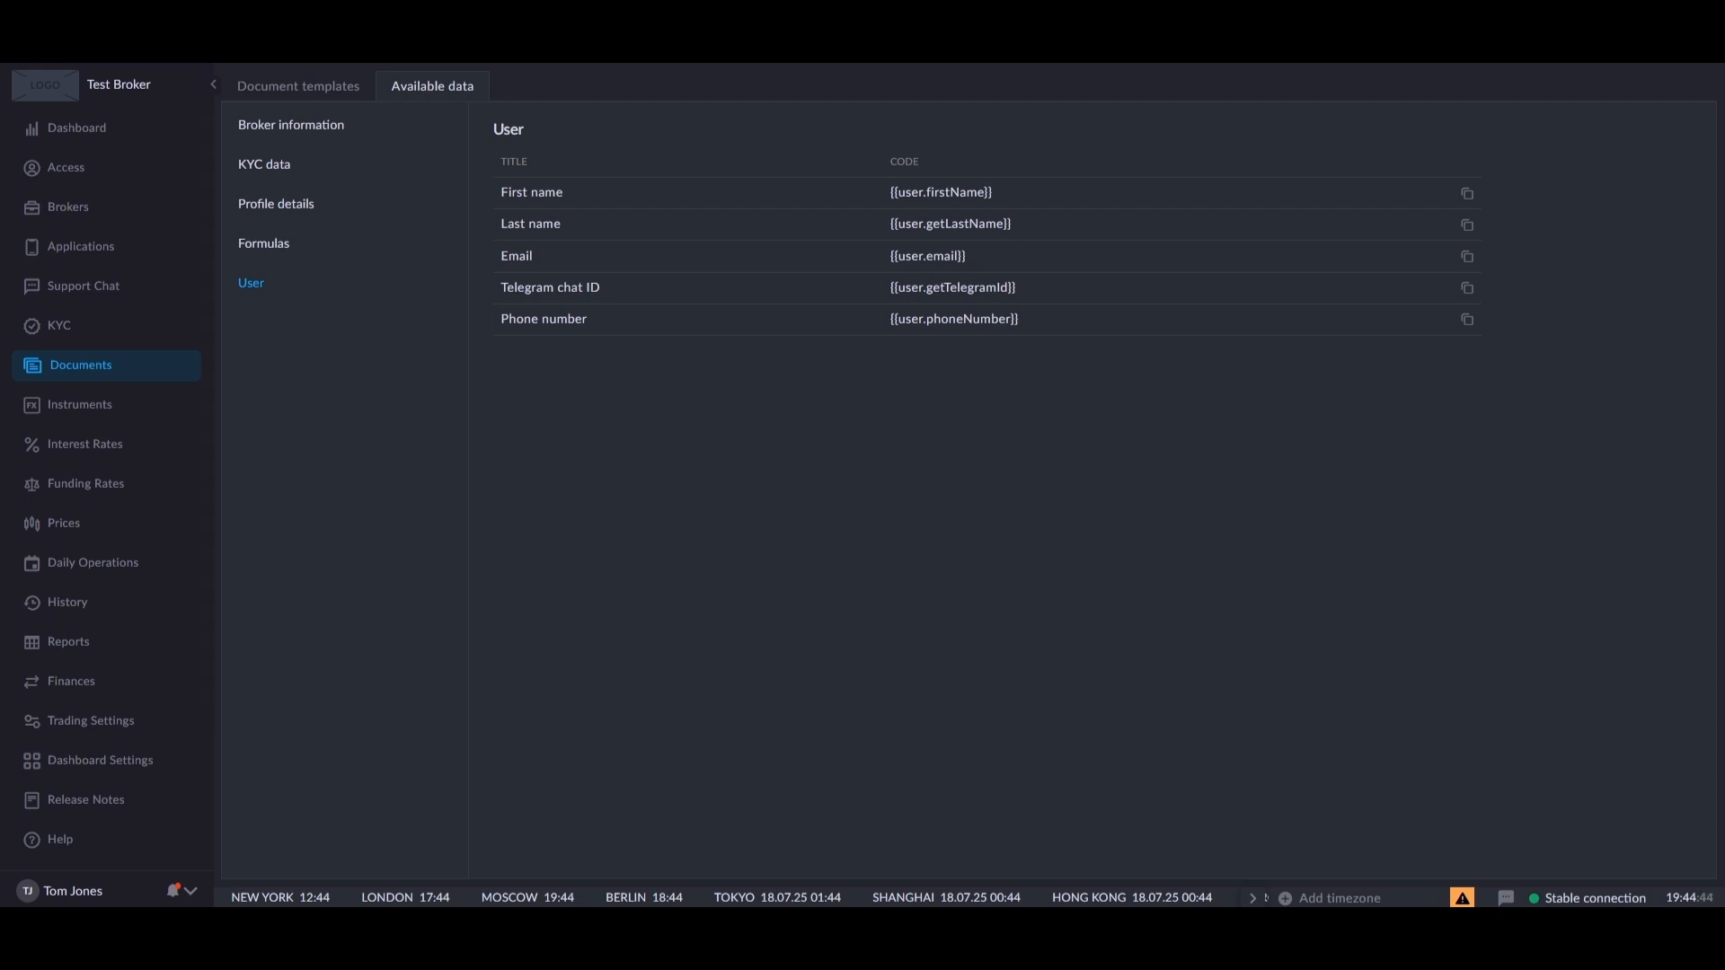
# - Activate Questionnaire check and Broker's data as personal-profile KYC steps and save the order
pyautogui.click(116, 323)
pyautogui.click(358, 97)
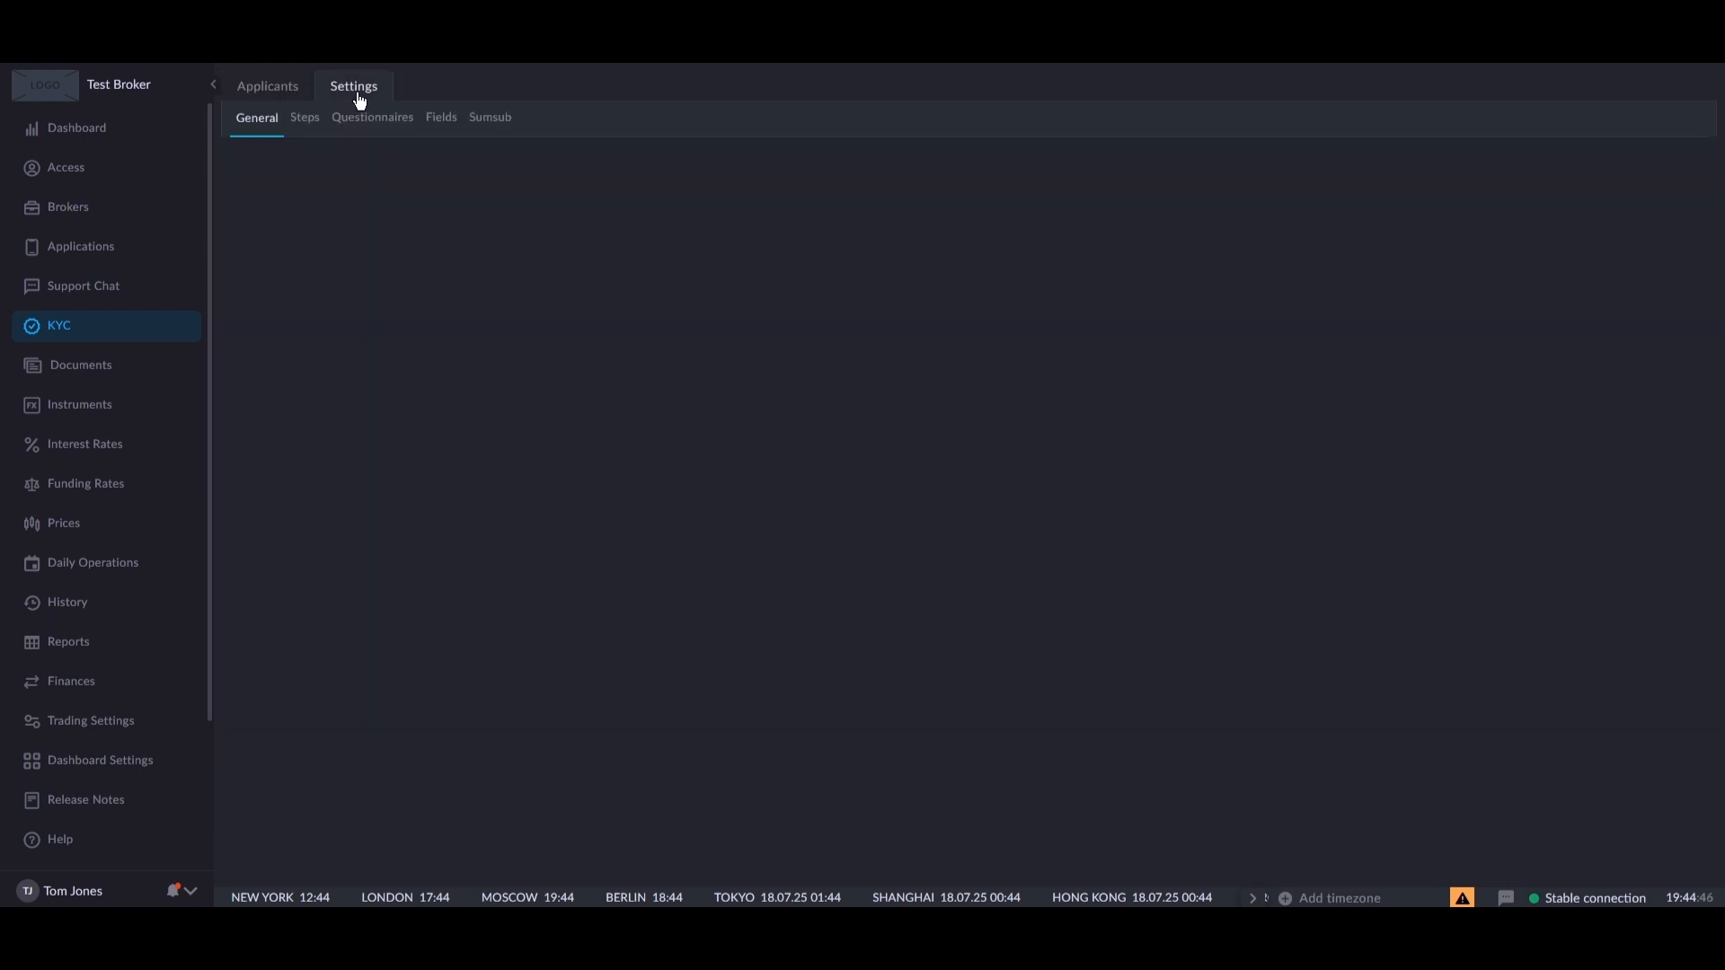
pyautogui.click(304, 118)
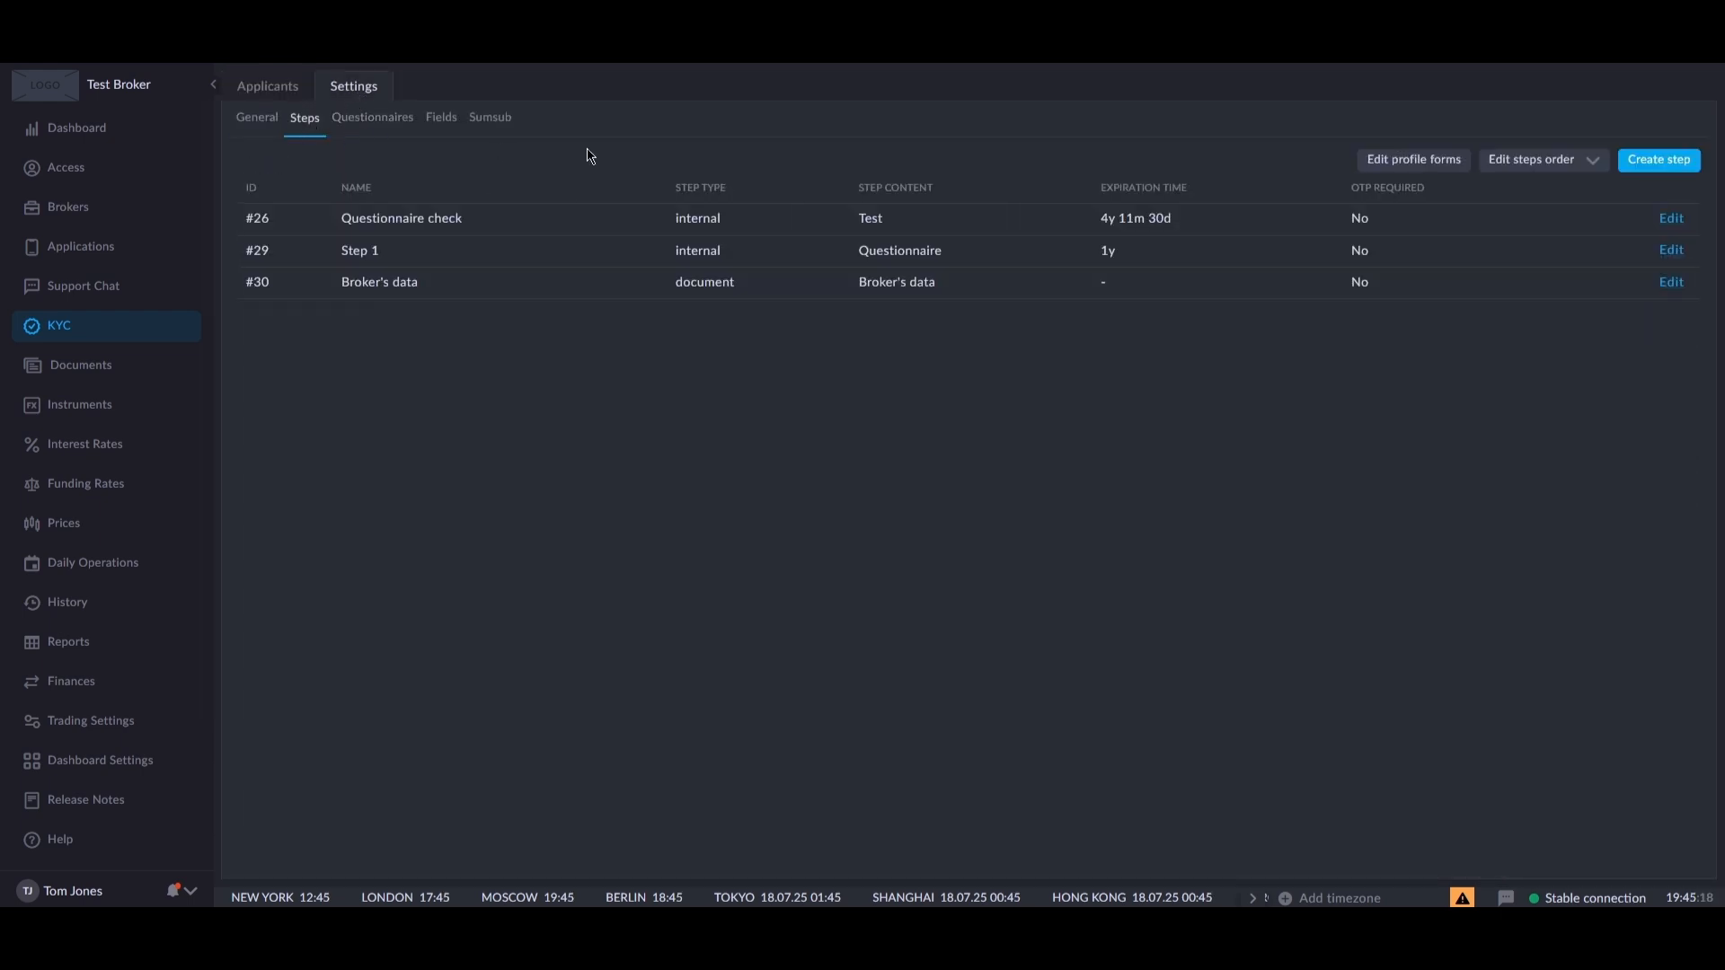
pyautogui.click(1540, 161)
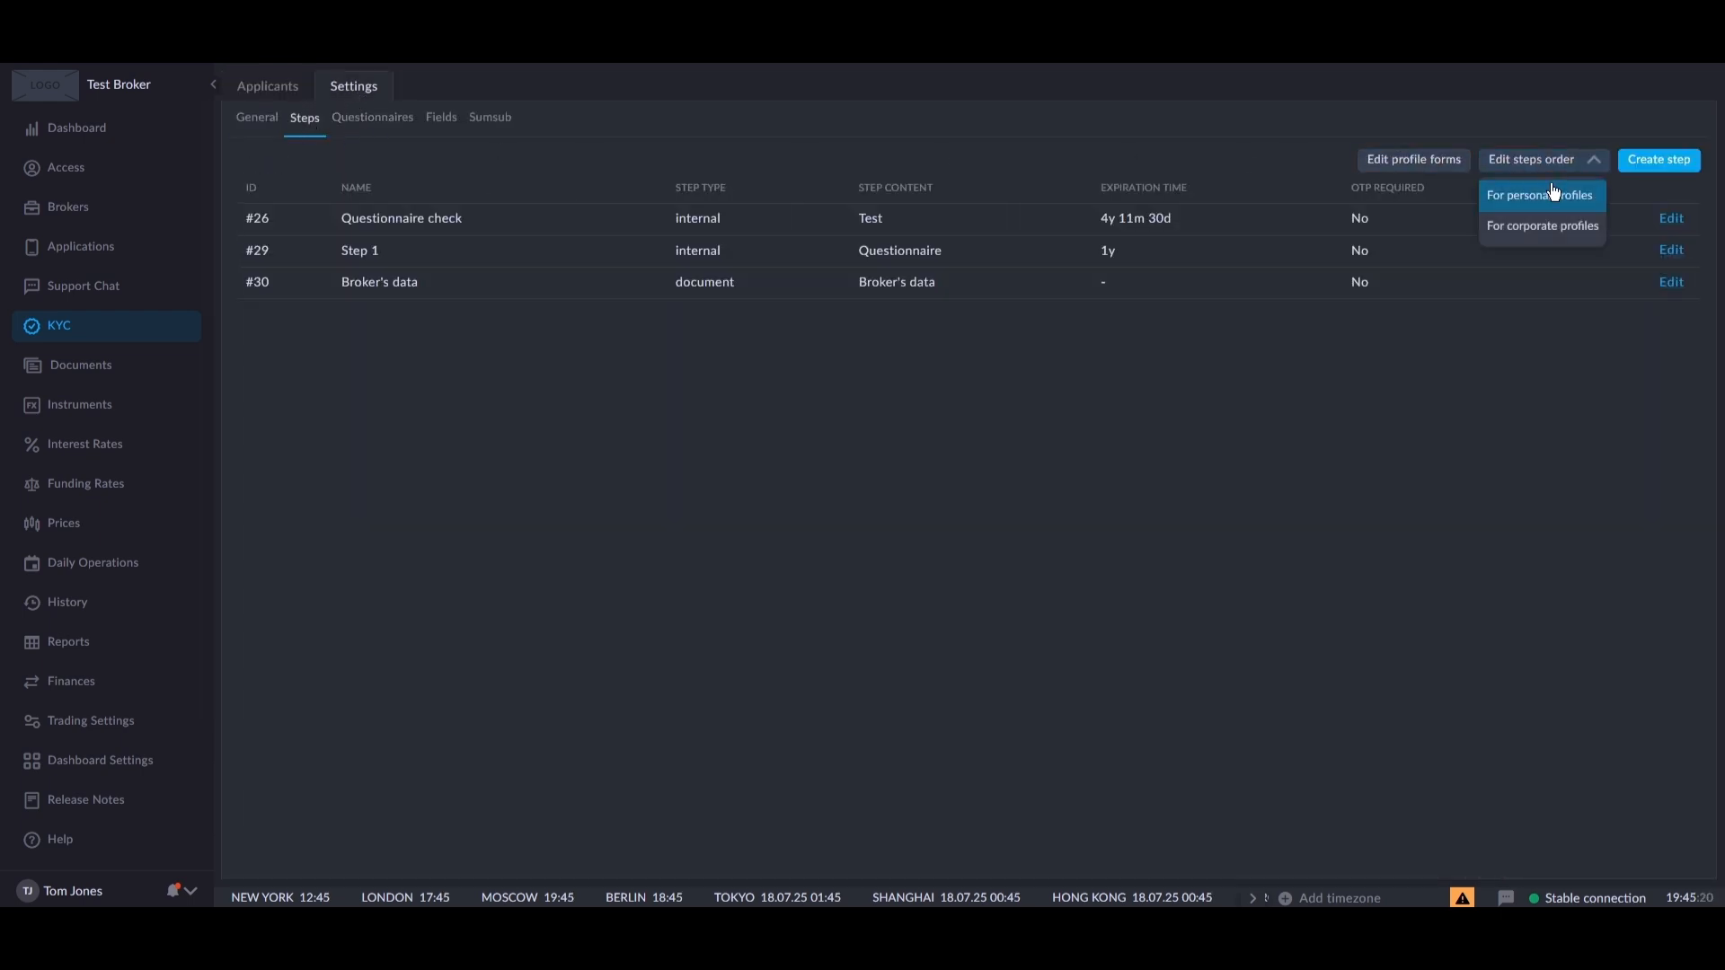
pyautogui.click(1561, 205)
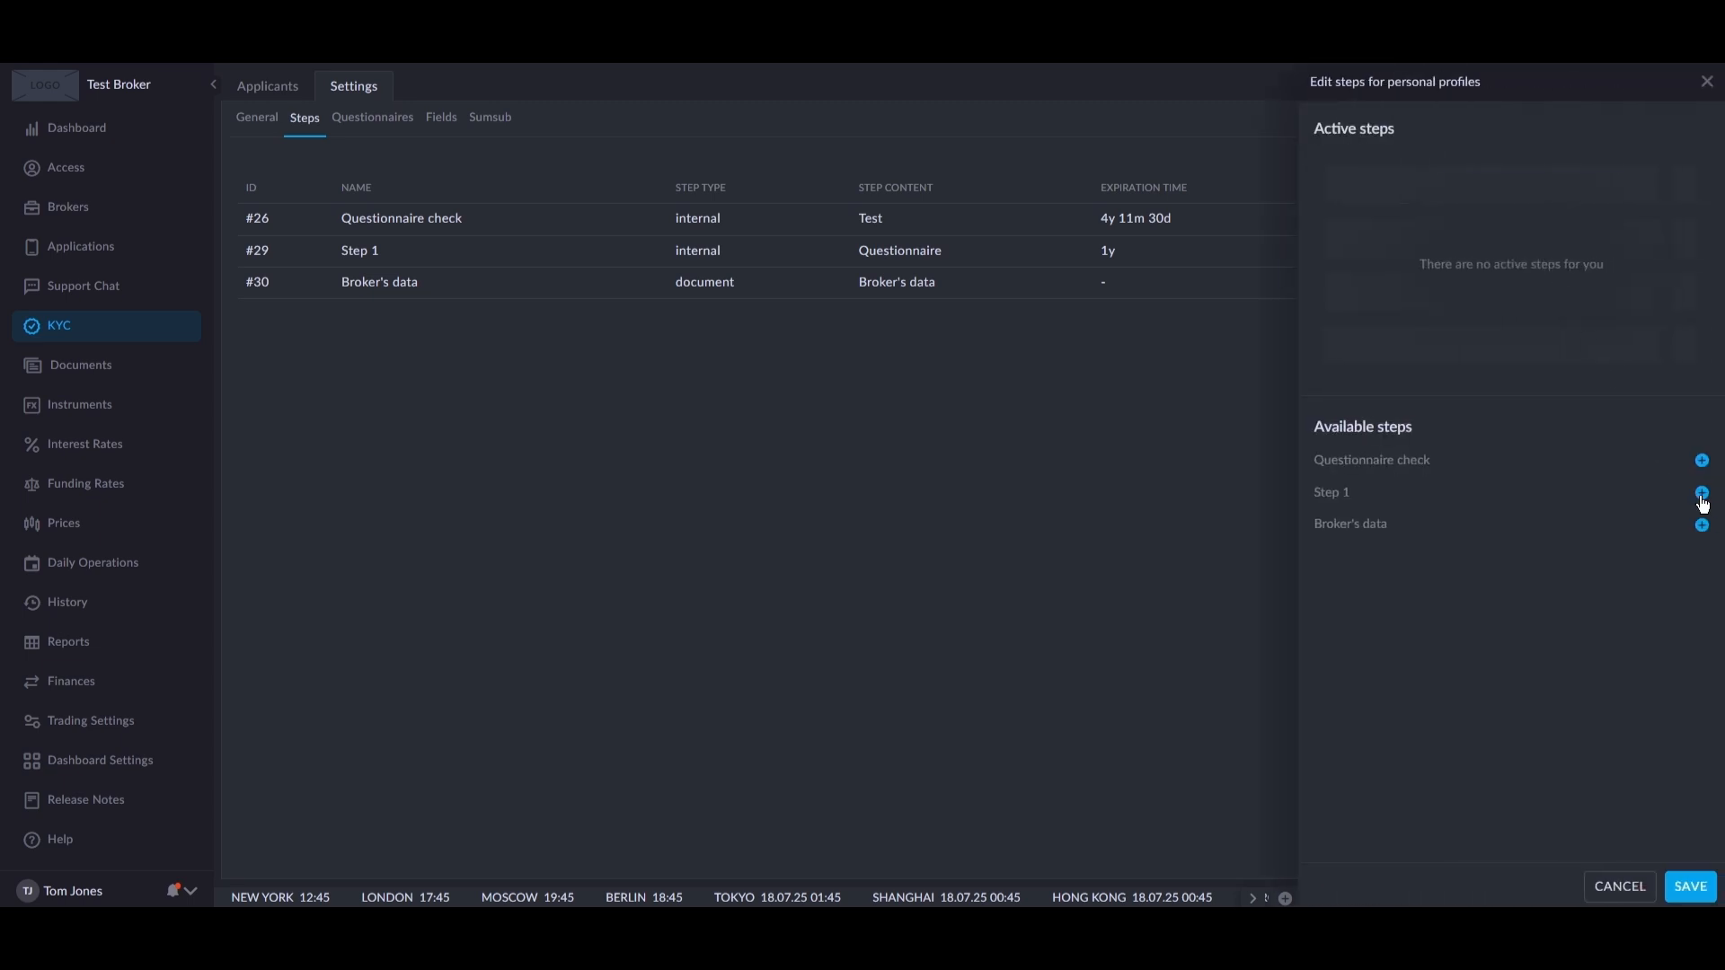
pyautogui.click(1703, 464)
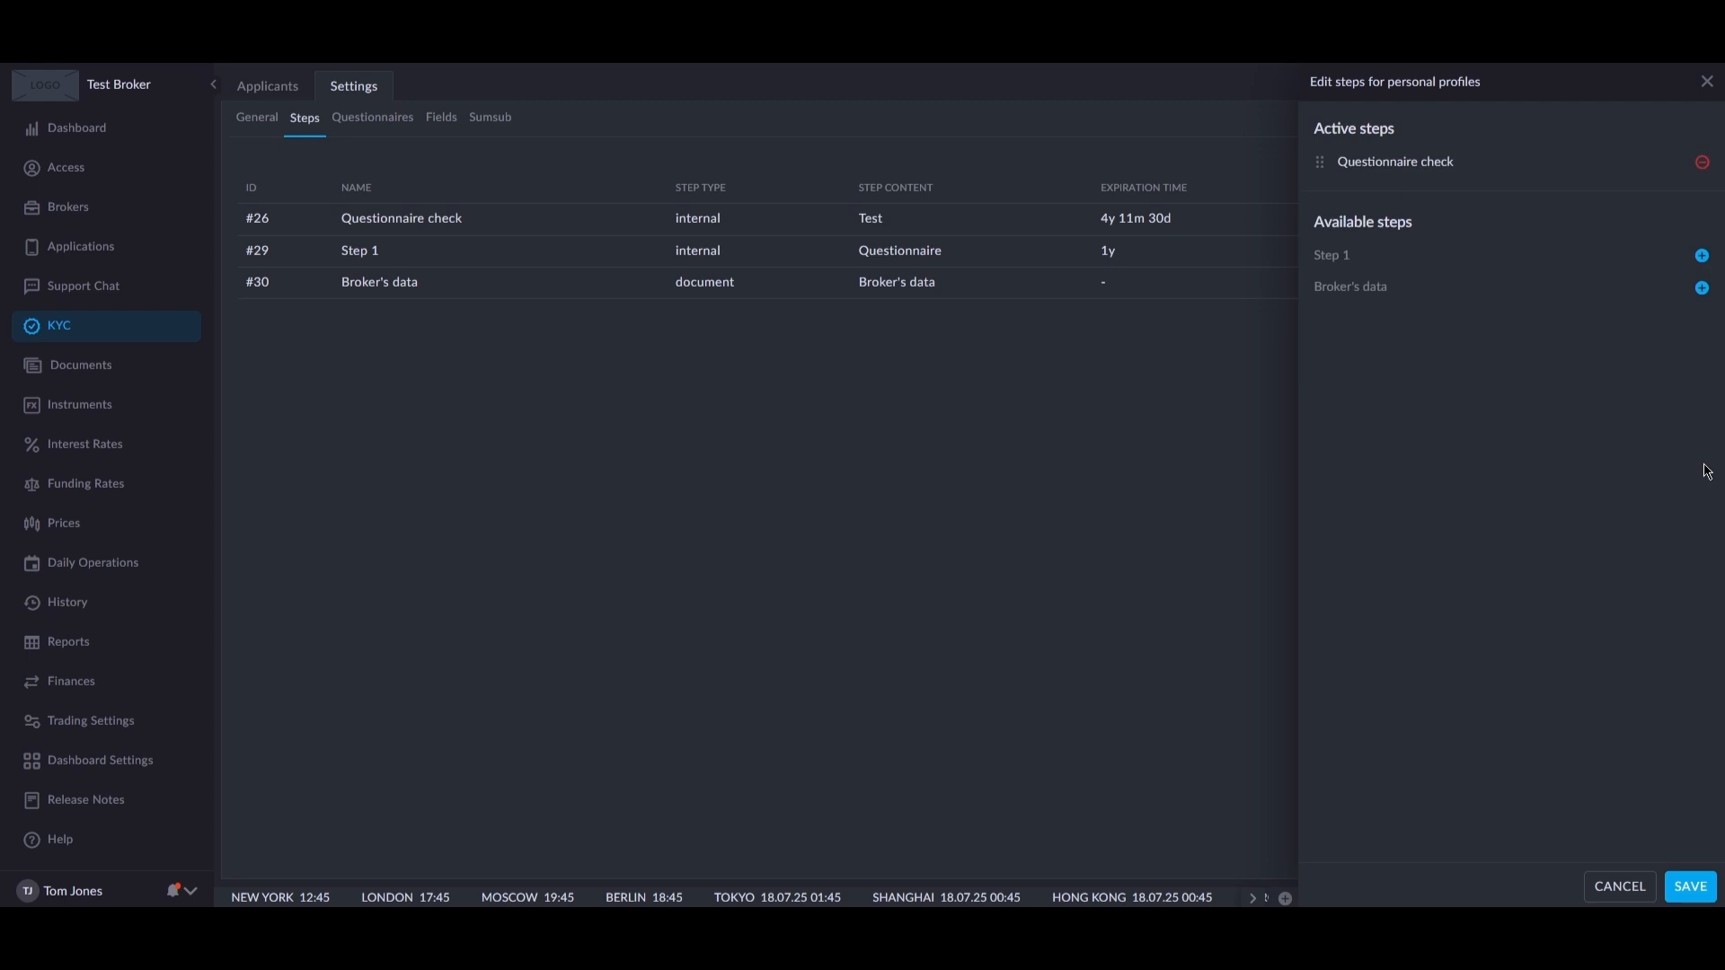
pyautogui.click(1704, 288)
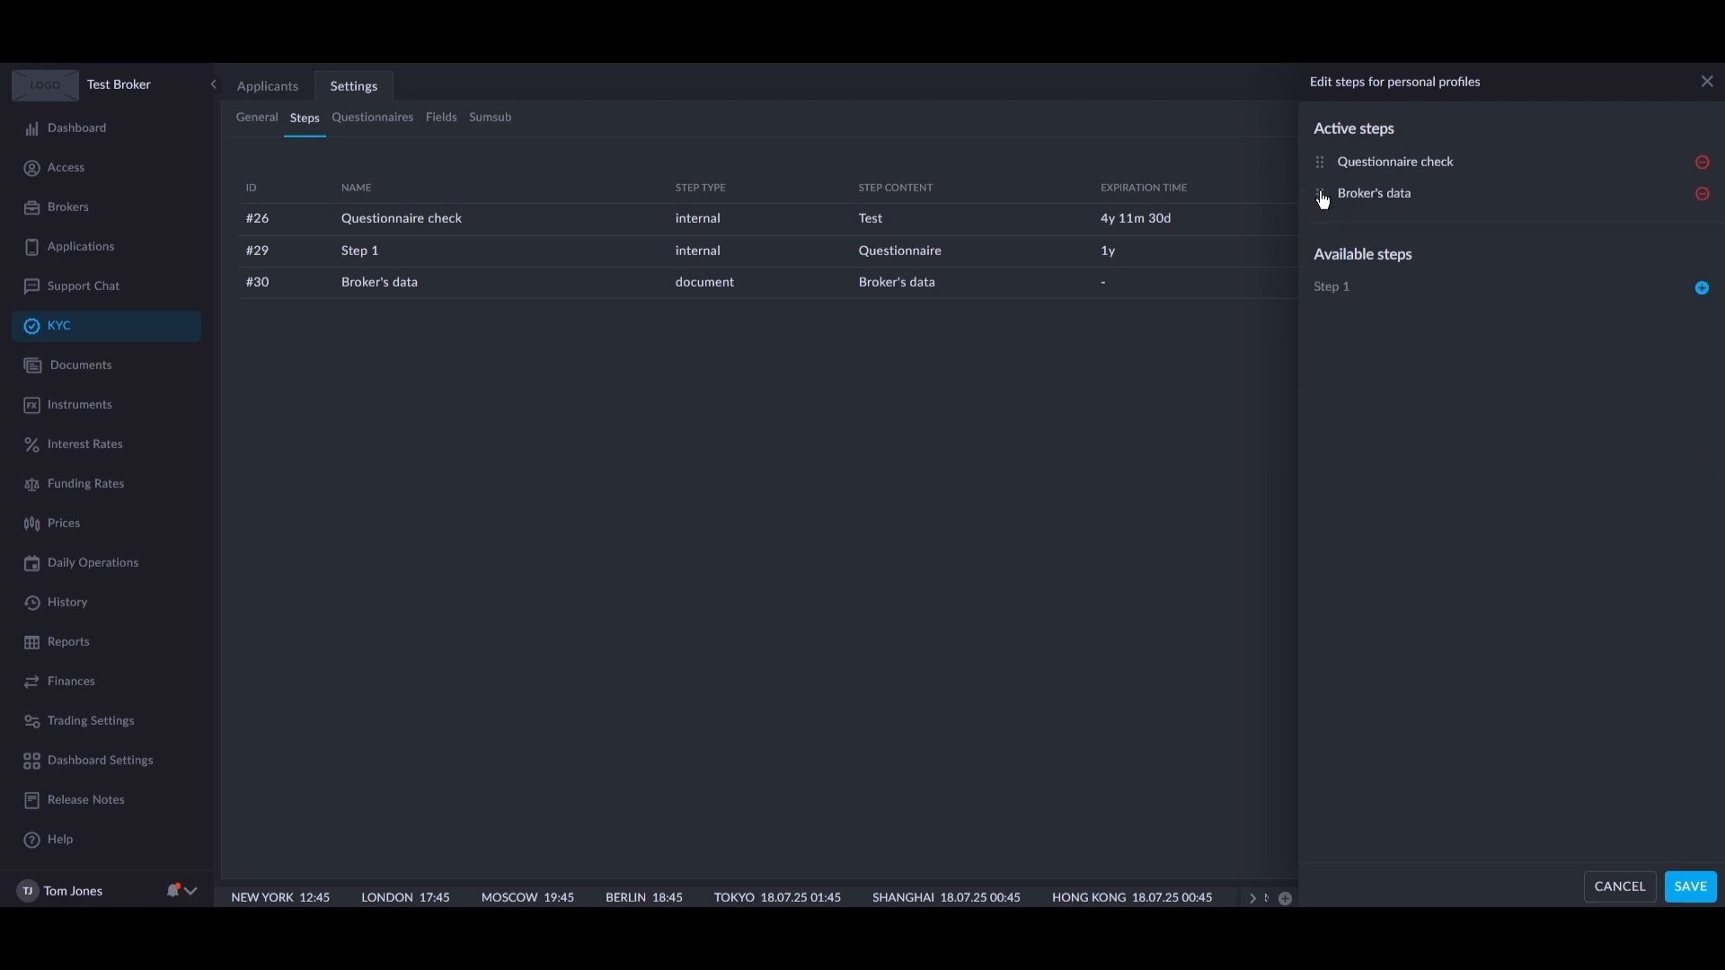
pyautogui.moveTo(1320, 193)
pyautogui.mouseDown()
pyautogui.moveTo(1320, 161)
pyautogui.moveTo(1324, 201)
pyautogui.mouseUp()
pyautogui.click(1685, 885)
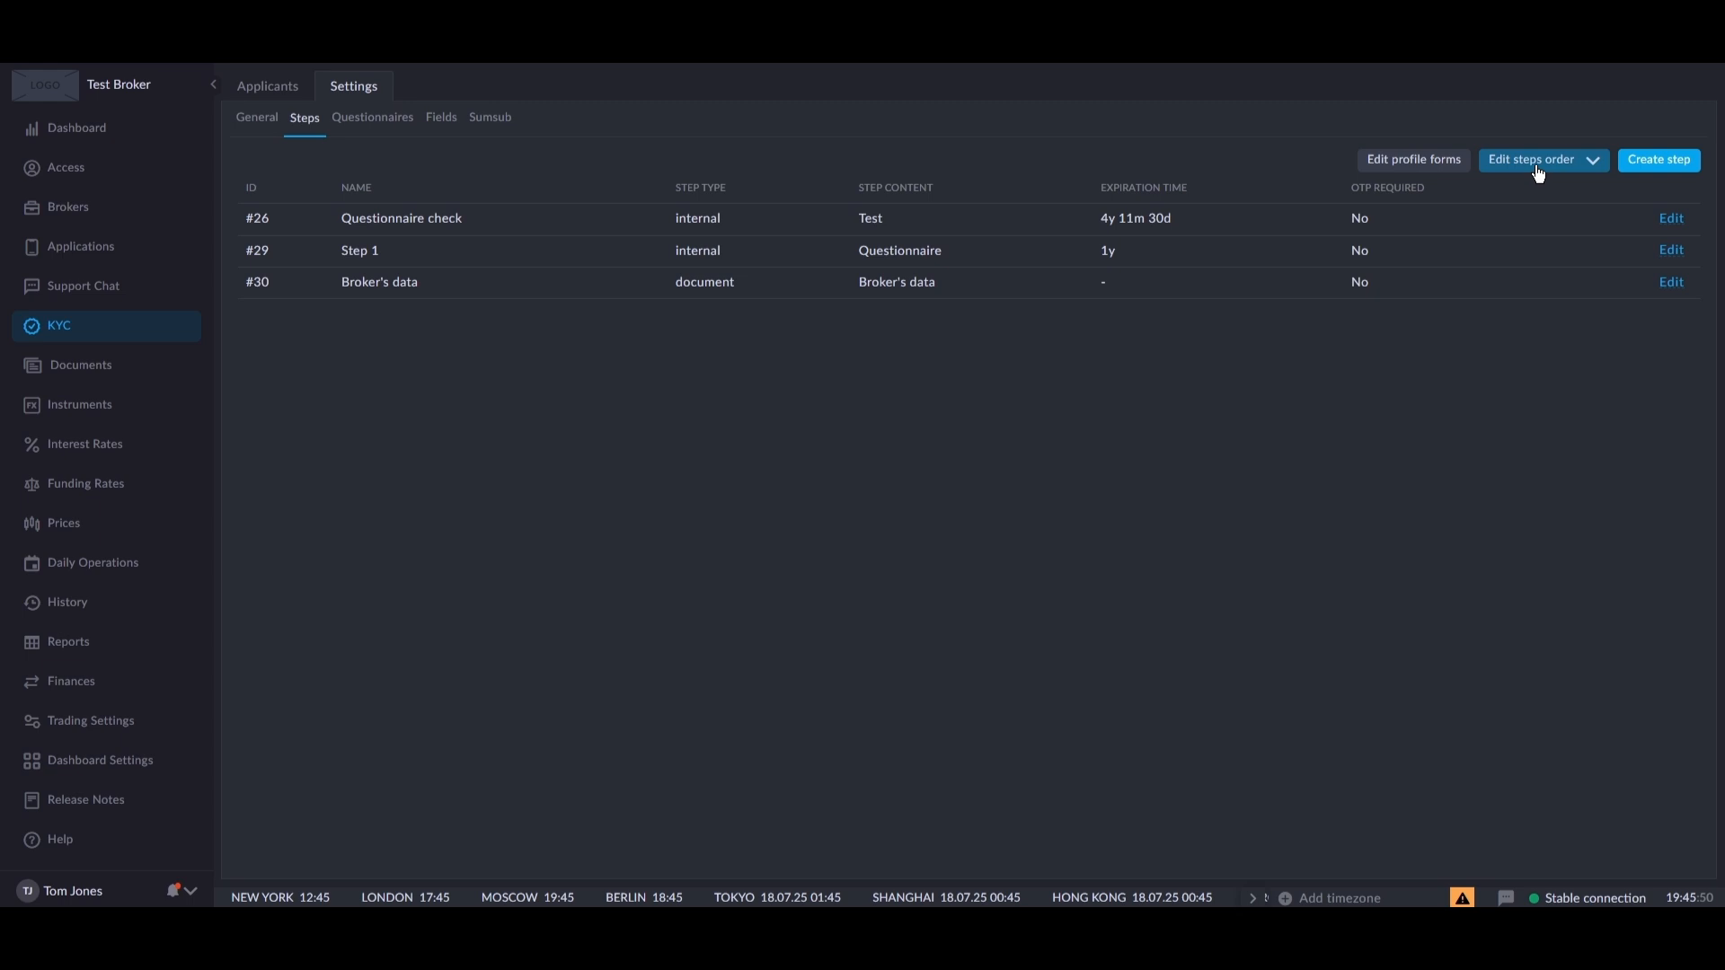
# - Review the personal-profile step order again, then close the panel back to the Steps table
pyautogui.click(1534, 162)
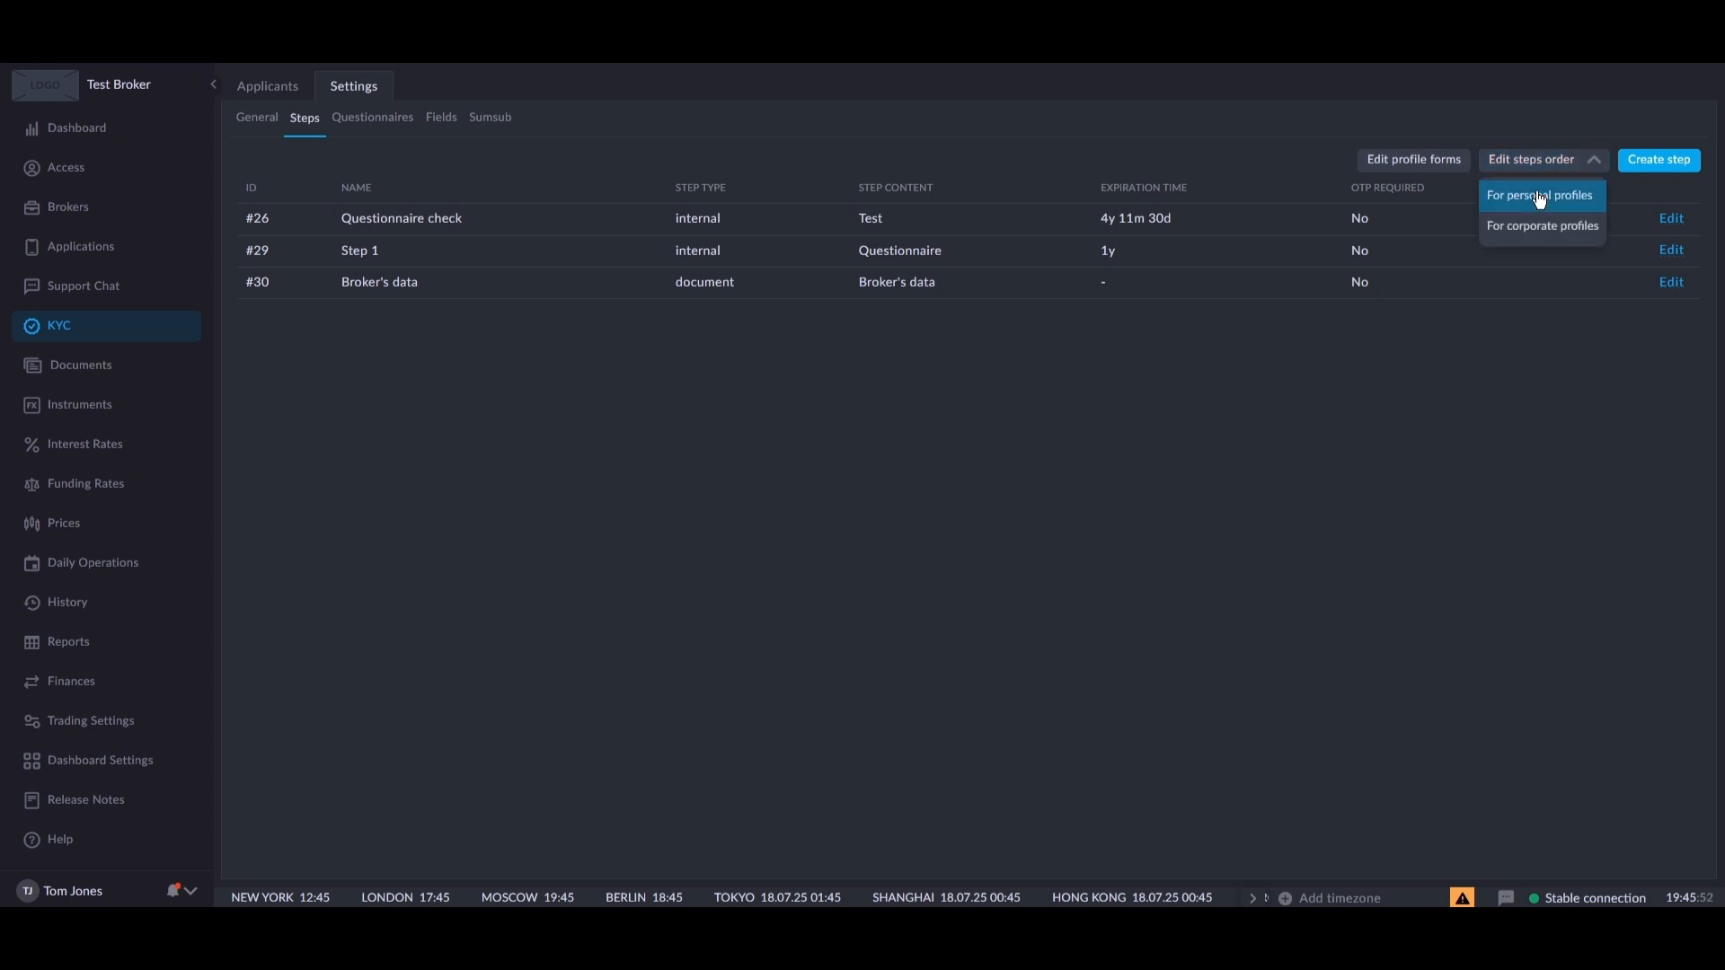
pyautogui.click(1539, 200)
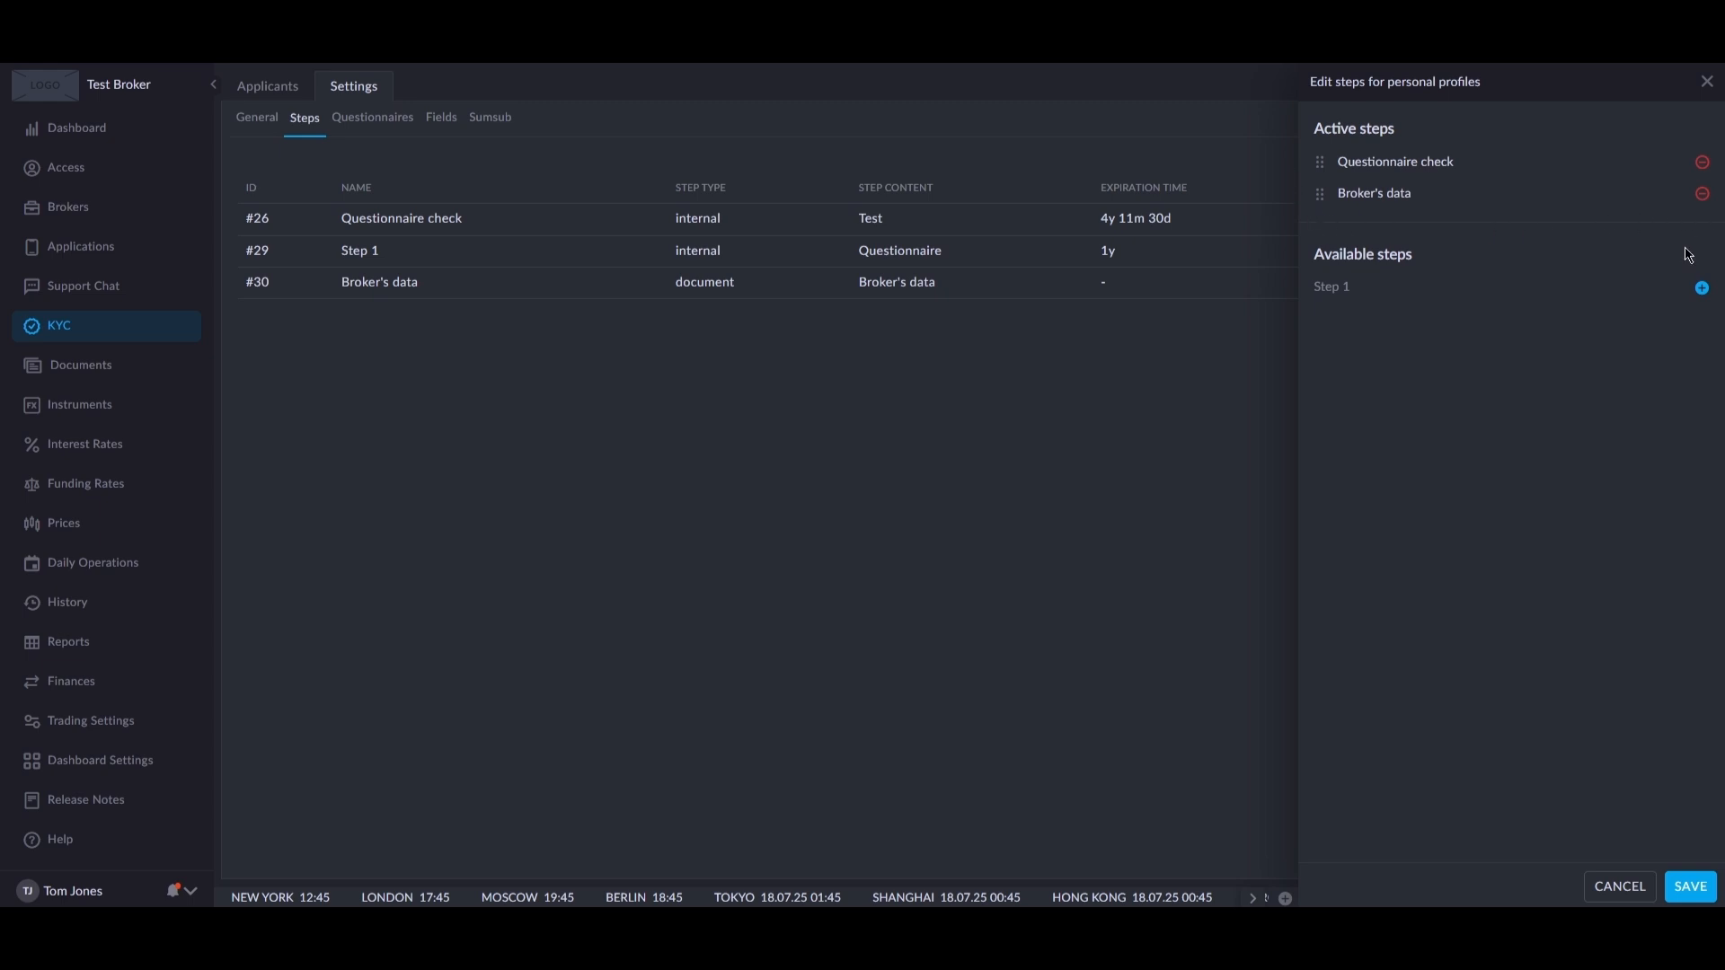
pyautogui.click(1219, 541)
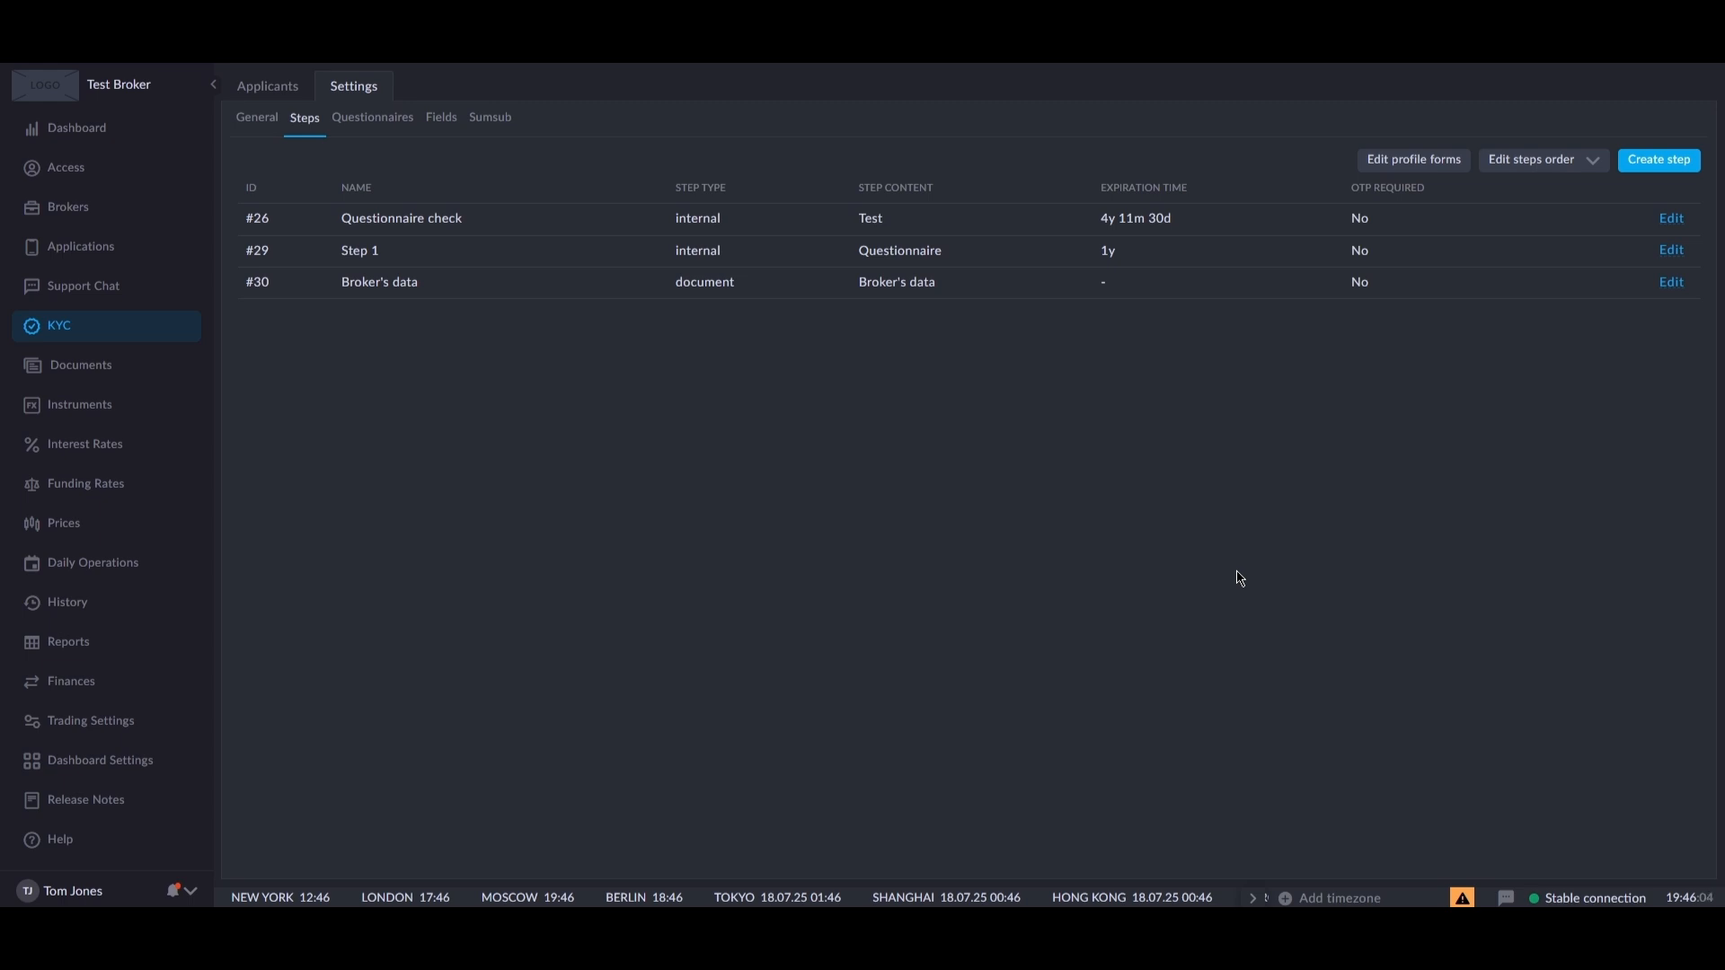
# - Assign the Questionnaire form to both Personal forms and Admin personal forms, and save
pyautogui.click(1457, 165)
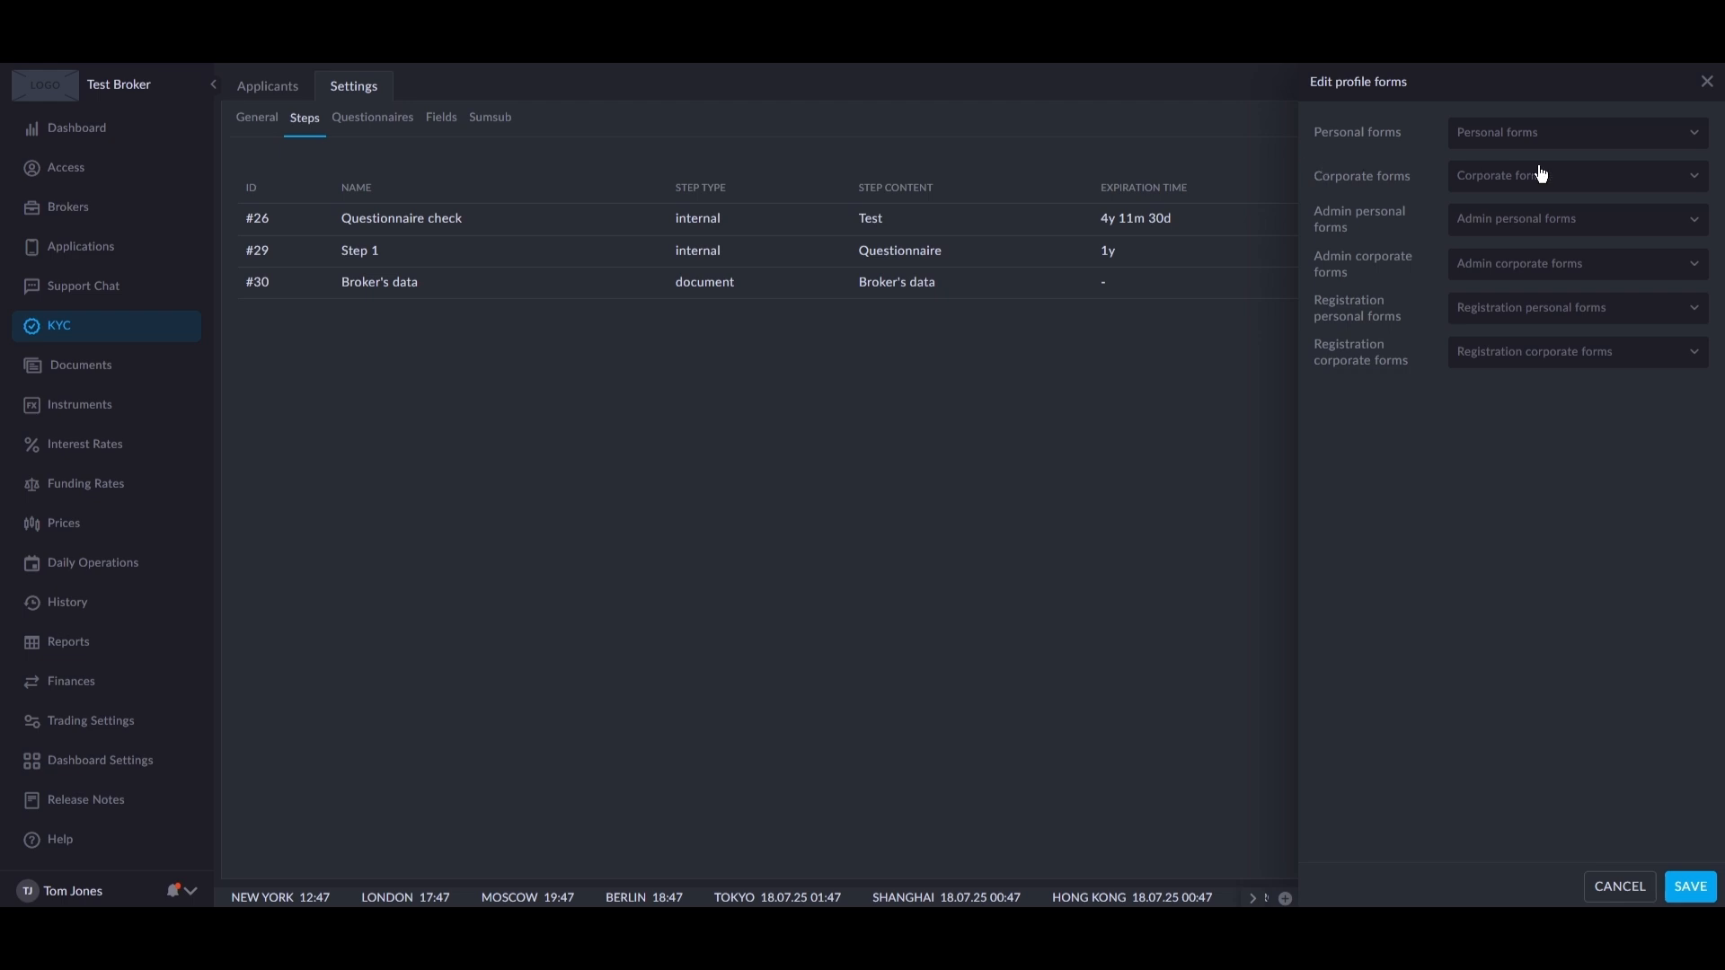
pyautogui.click(1692, 141)
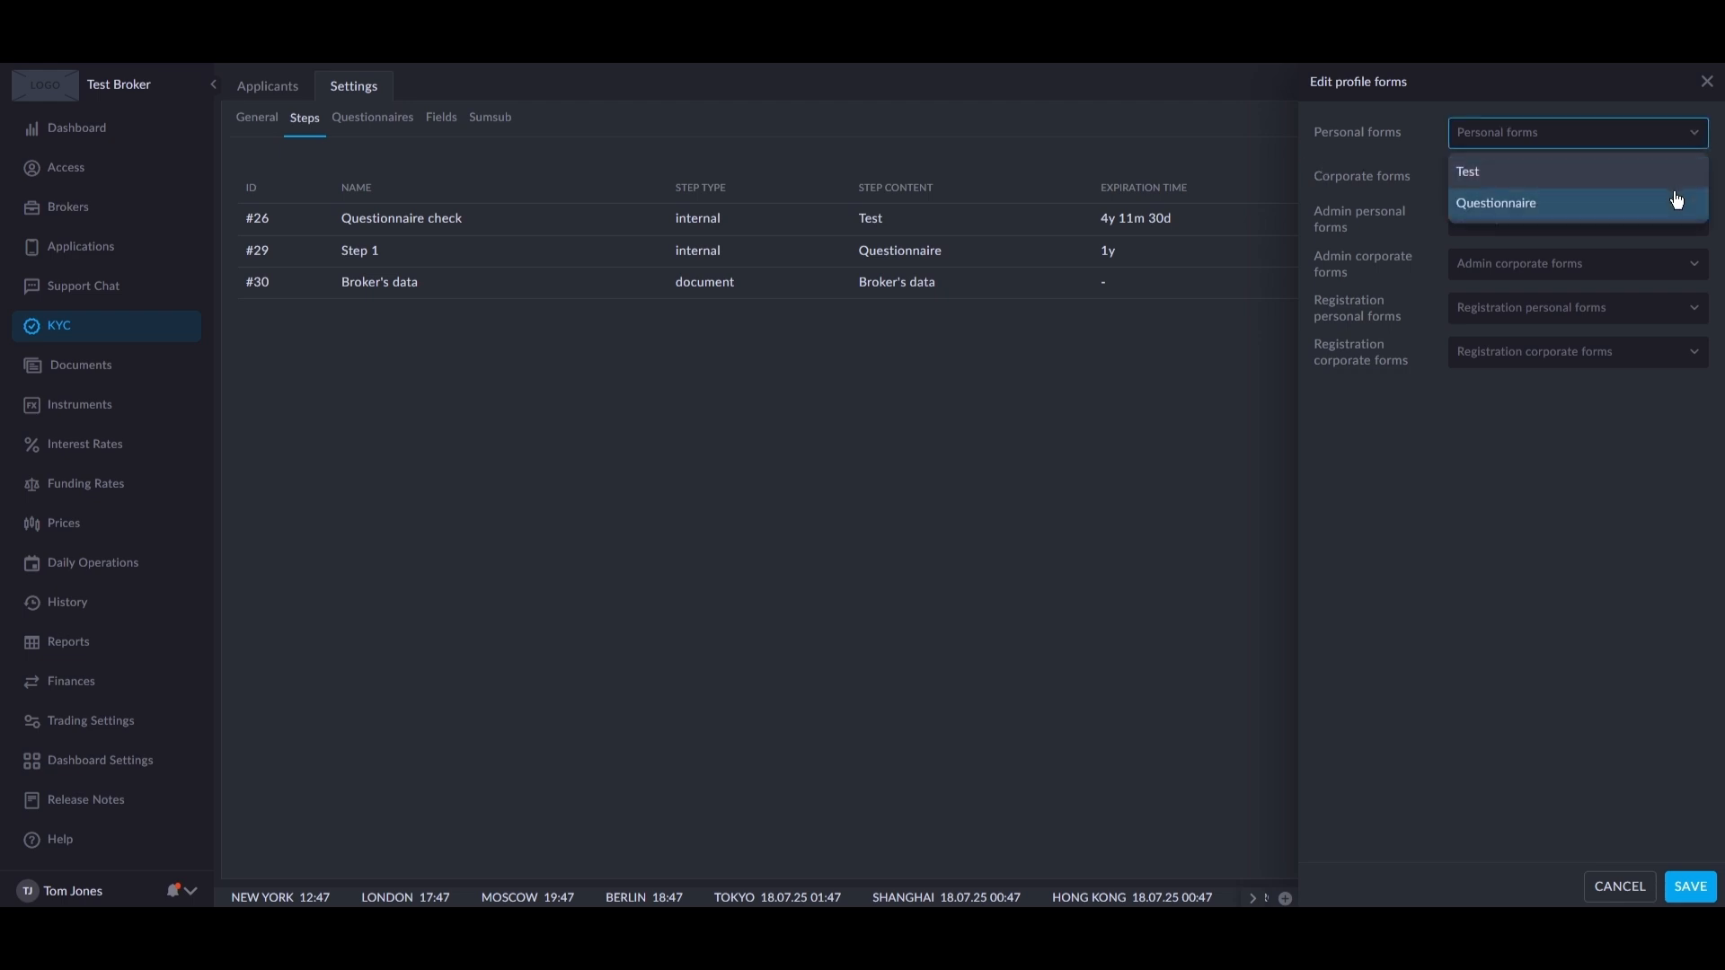
pyautogui.click(1674, 202)
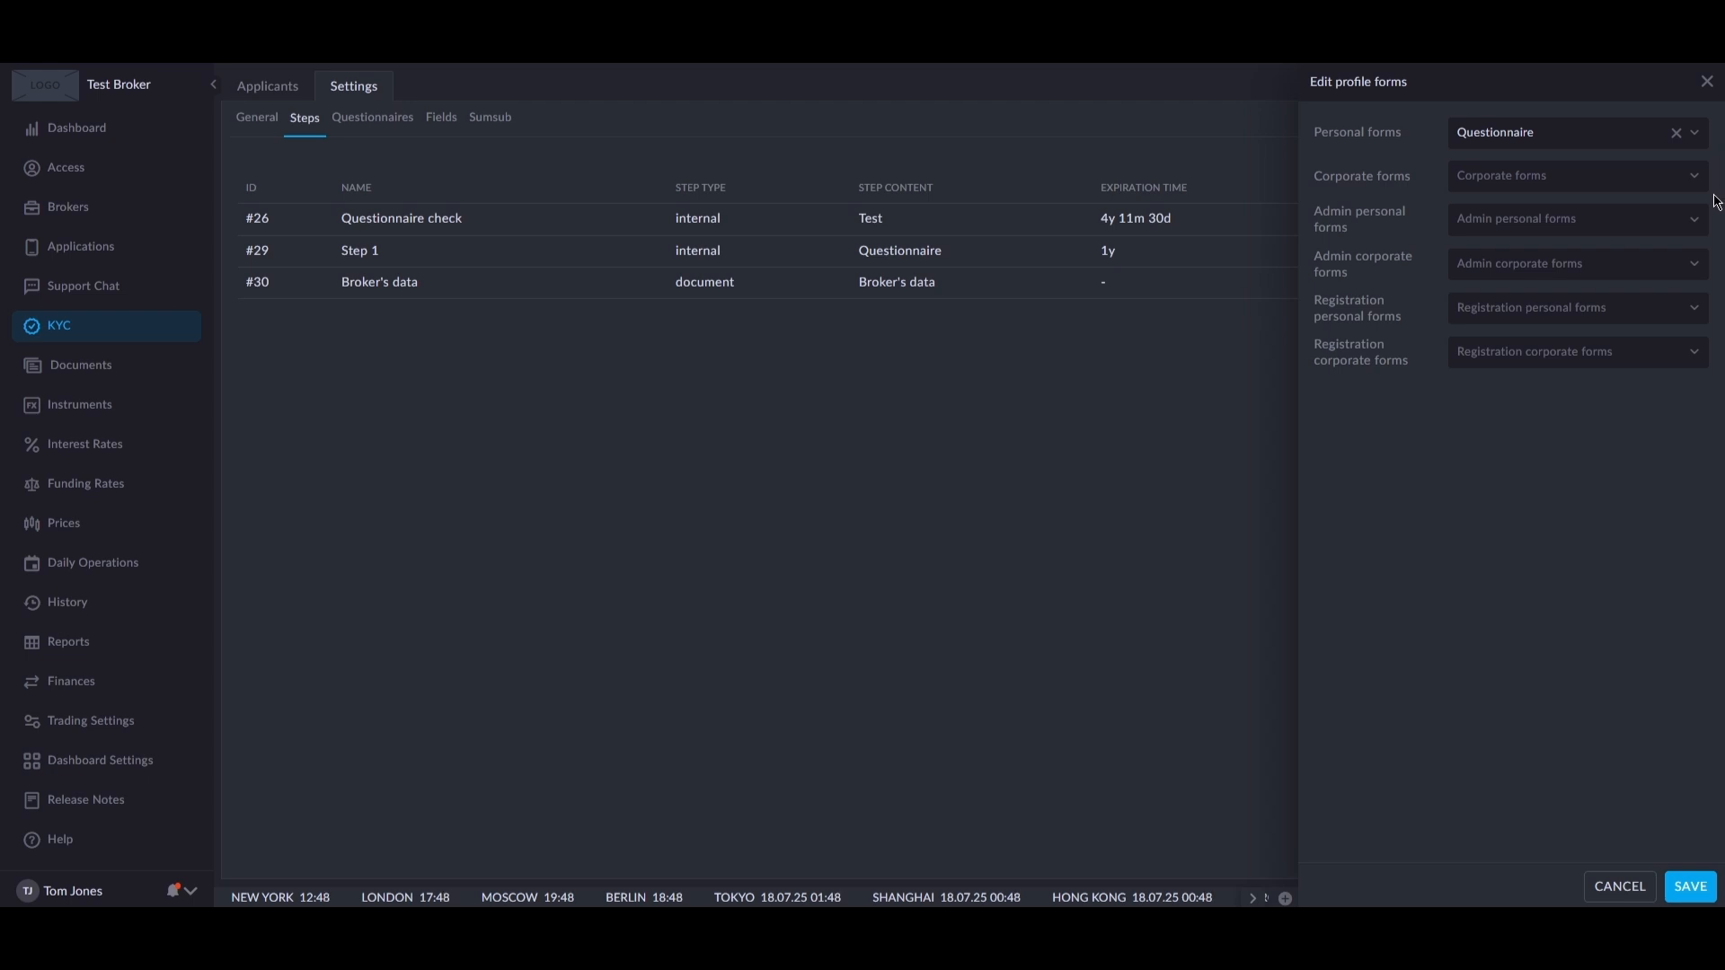
pyautogui.click(1698, 224)
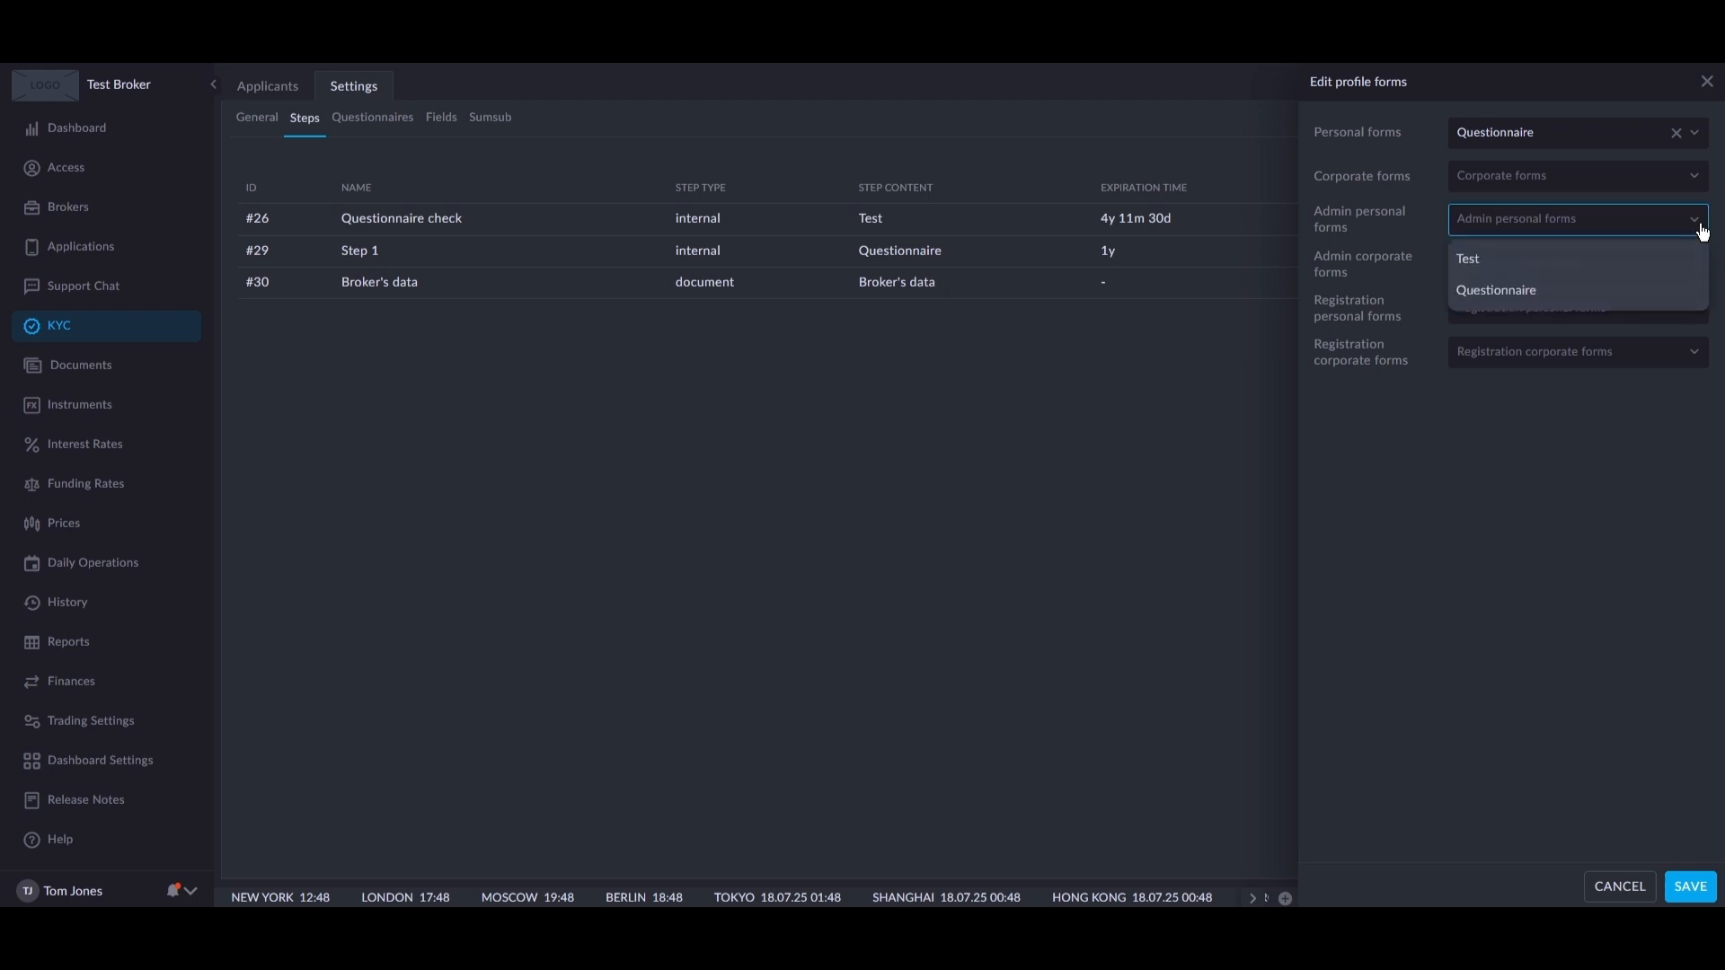
pyautogui.click(1662, 287)
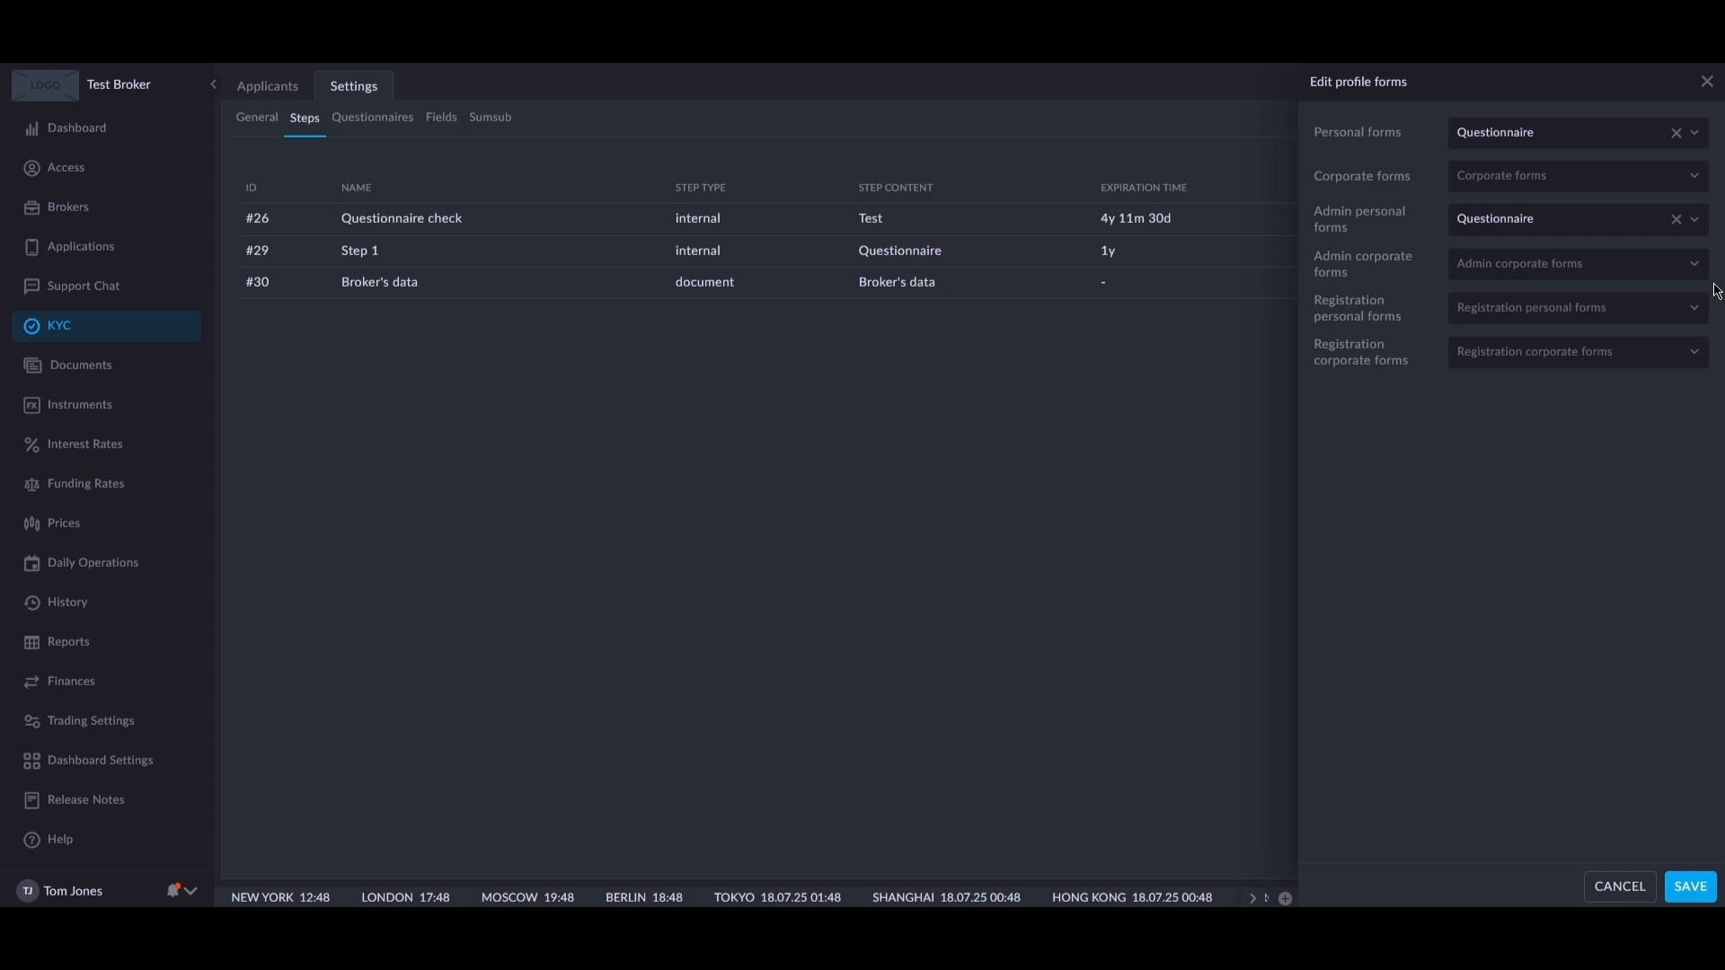
pyautogui.click(1691, 887)
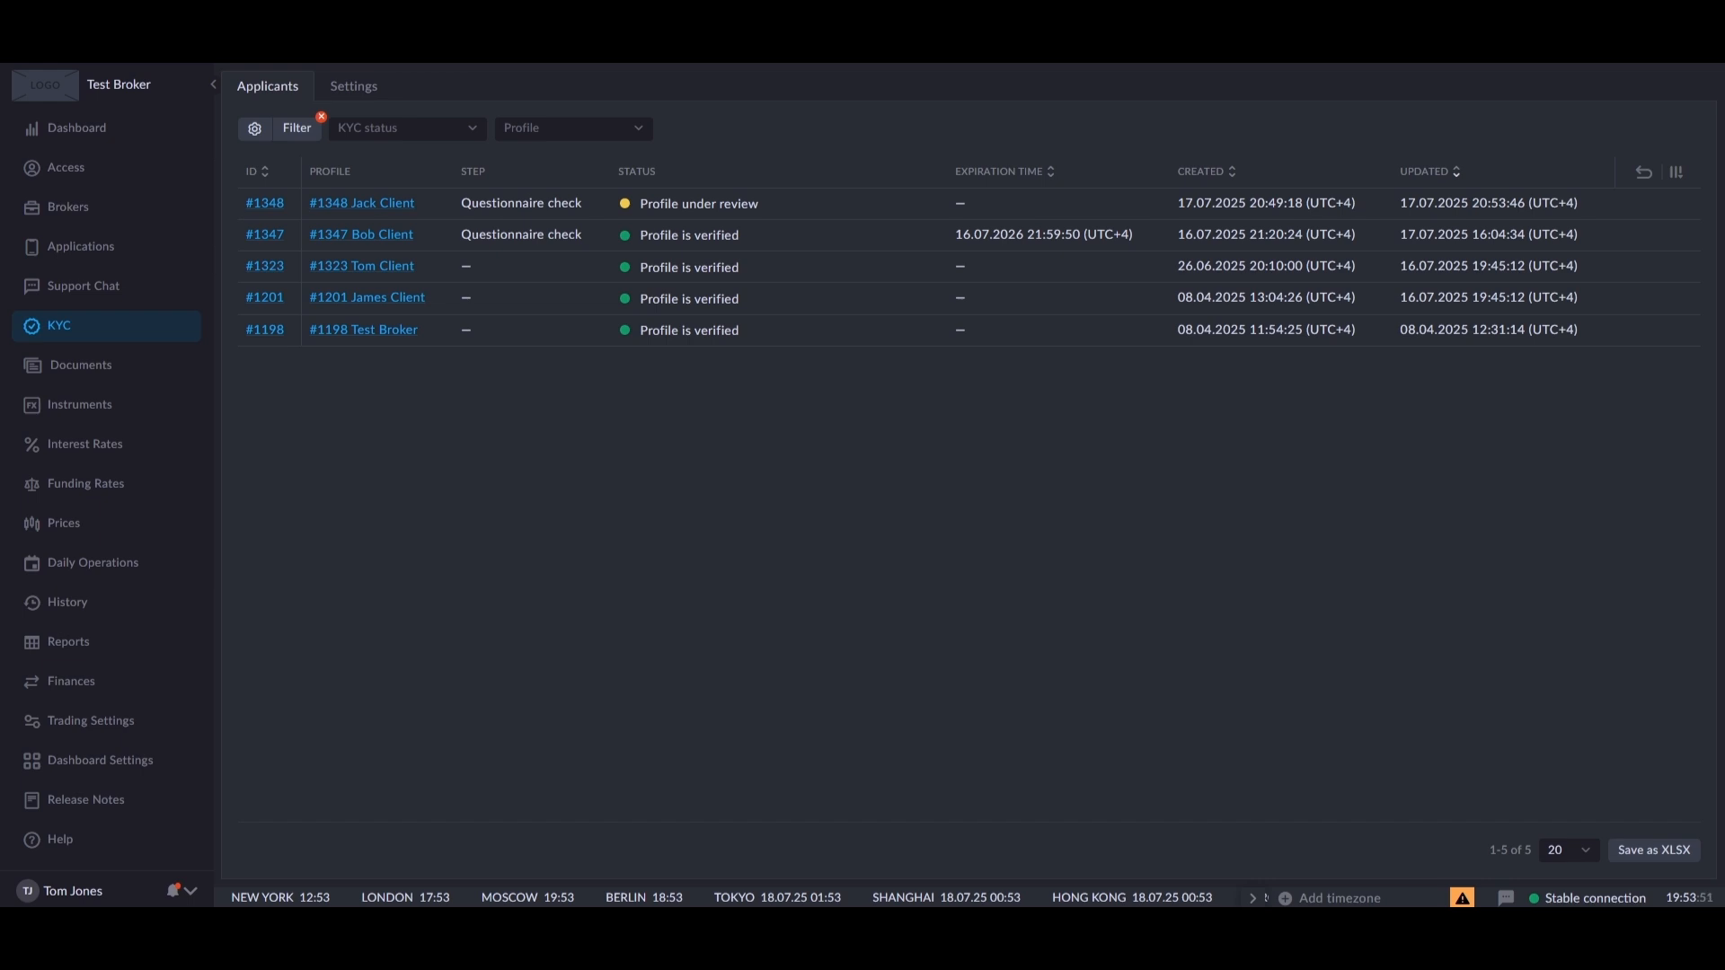
# - Open the verification request of the applicant marked Profile under review
pyautogui.click(265, 203)
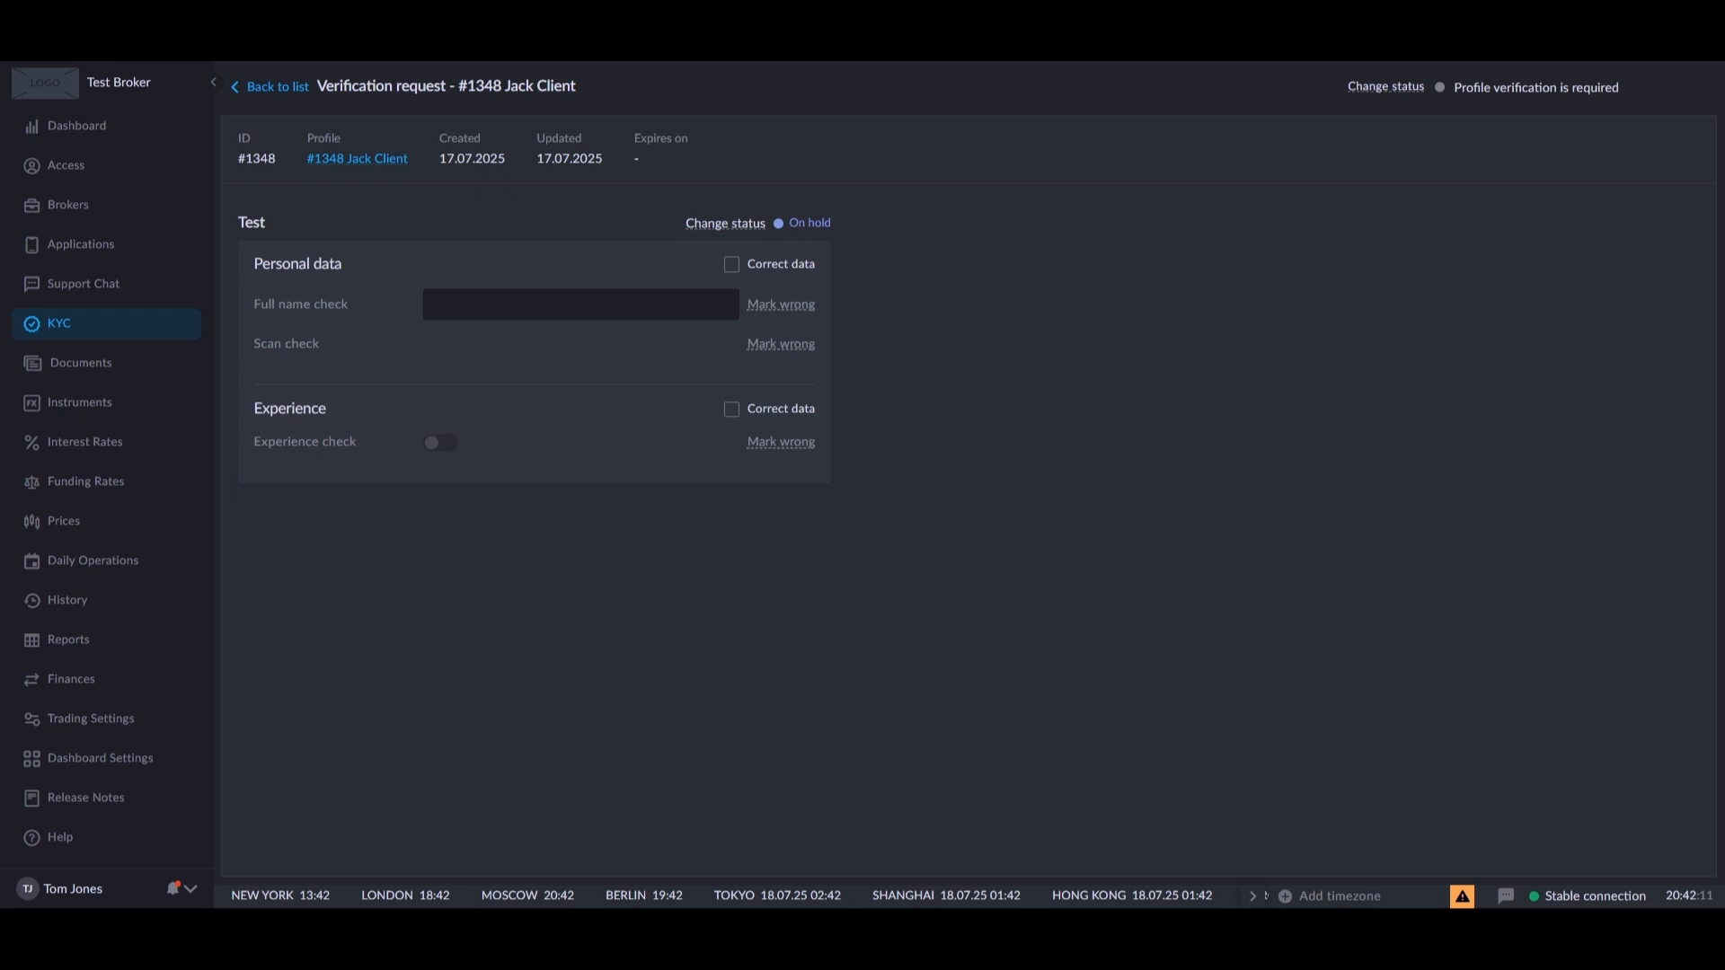
# - Mark the full name check wrong with the comment 'Full name is not specified'
pyautogui.click(789, 304)
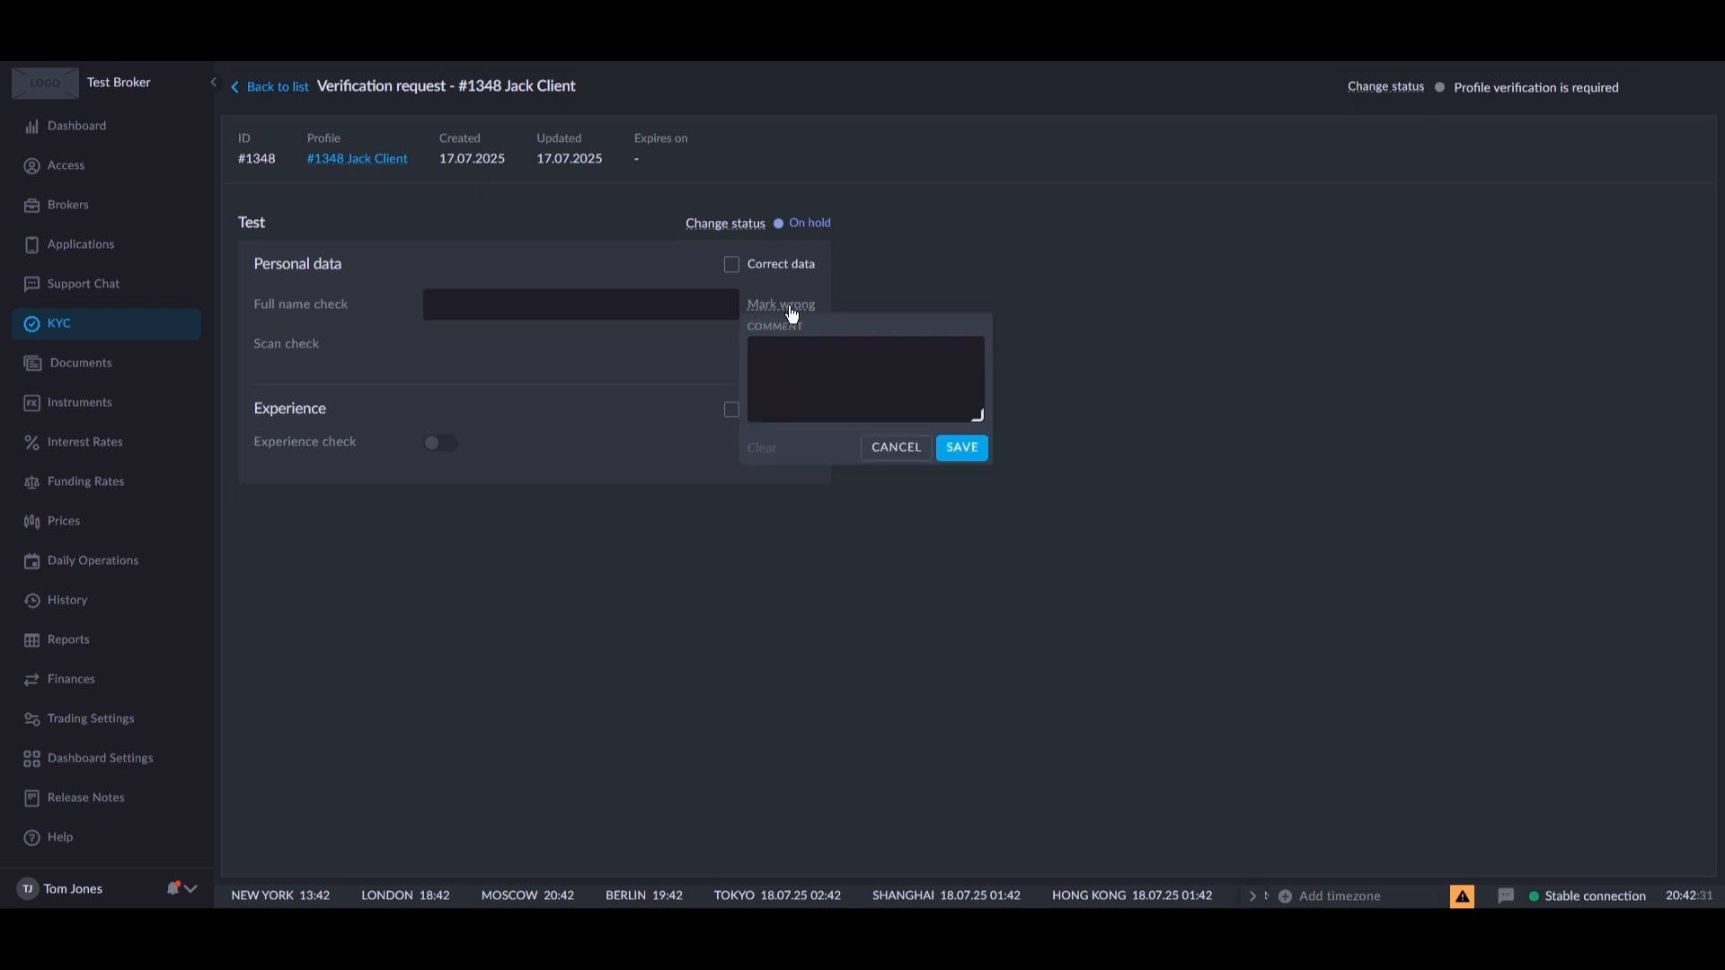
pyautogui.click(898, 364)
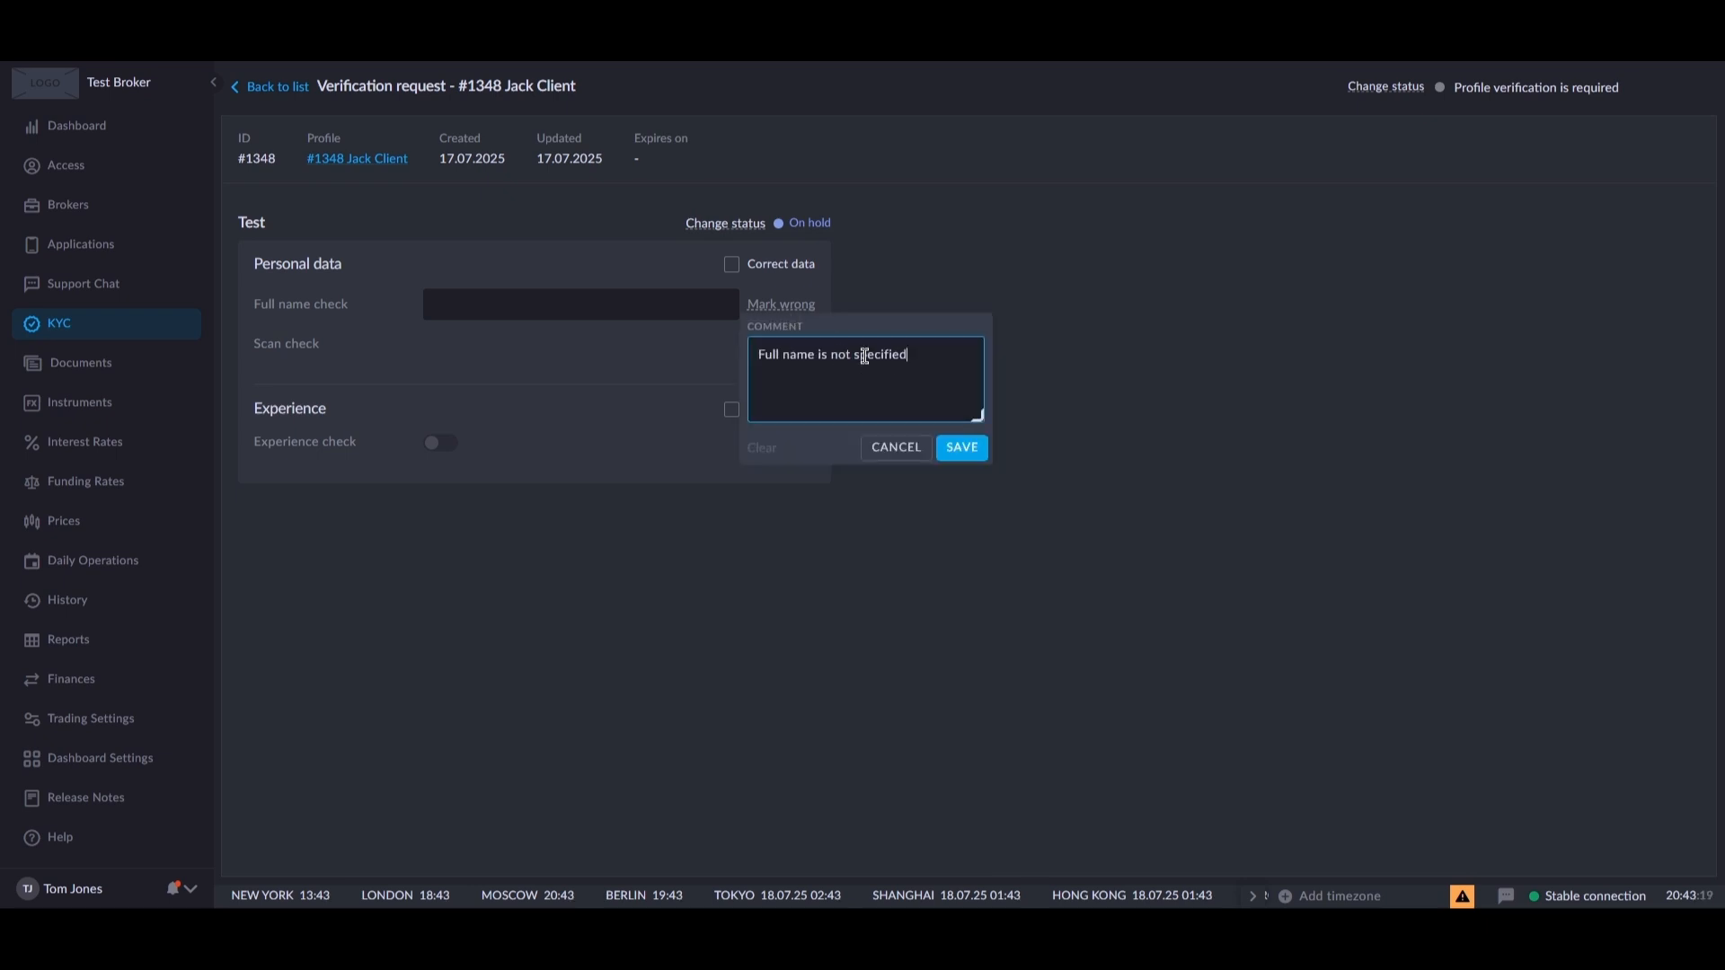
pyautogui.click(961, 448)
# - Change the Test block's status to Additional info required and save
pyautogui.click(736, 225)
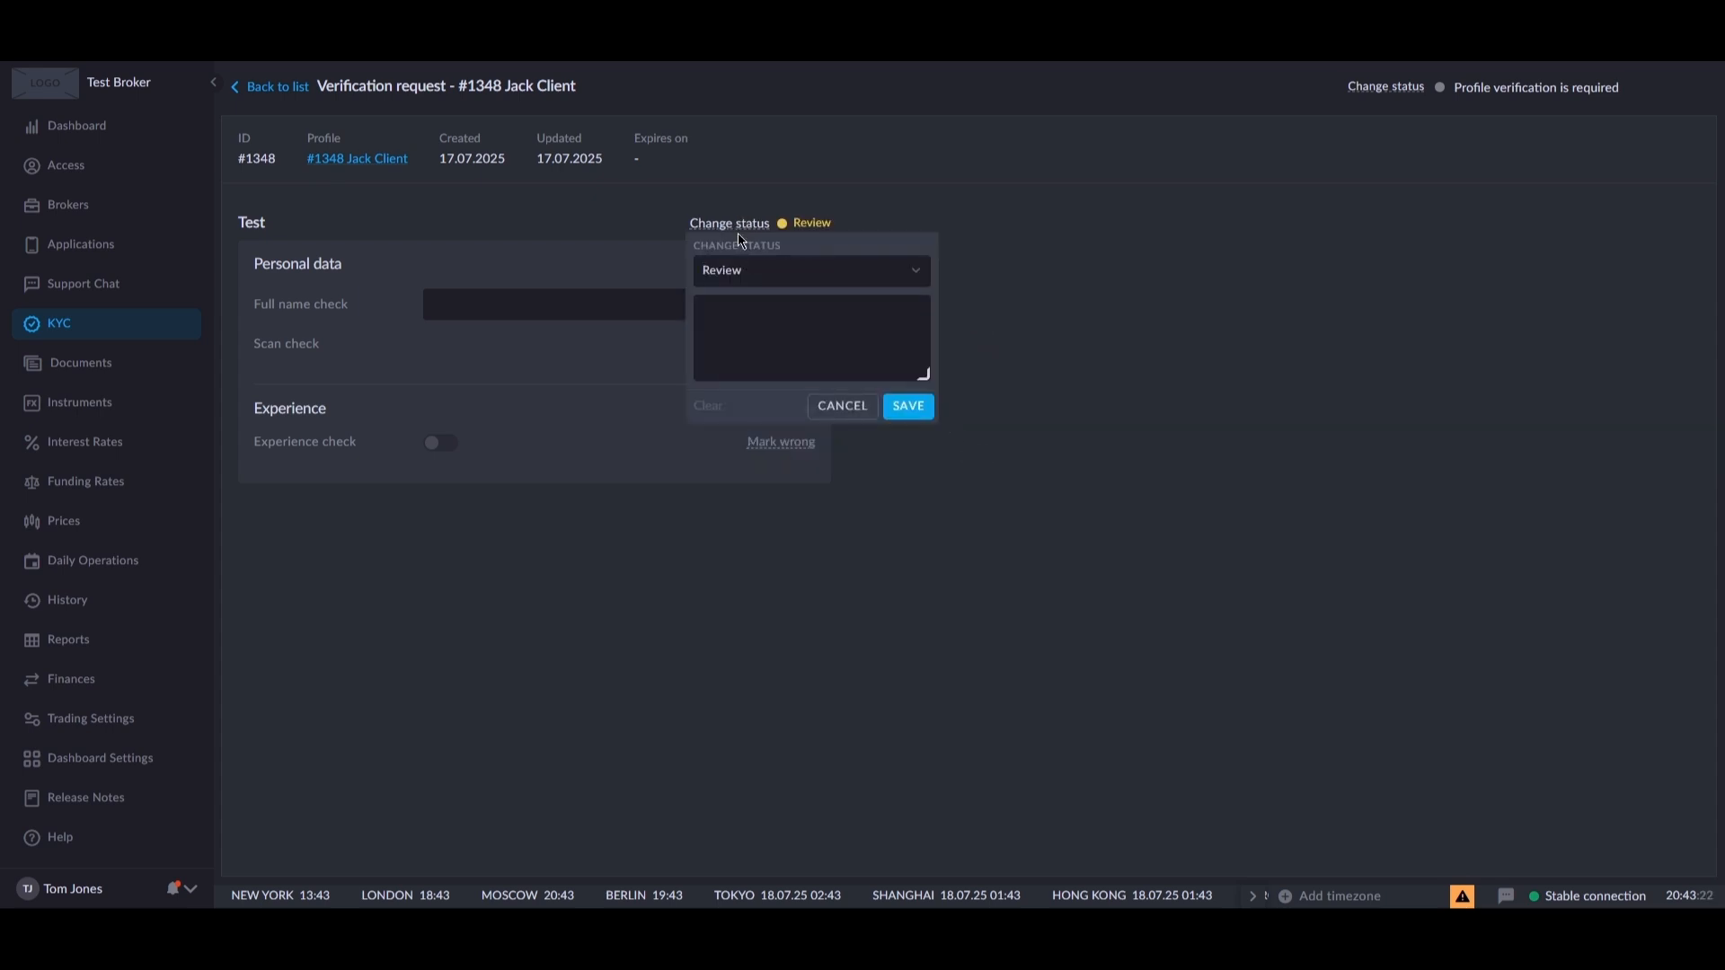
pyautogui.click(746, 271)
pyautogui.click(762, 376)
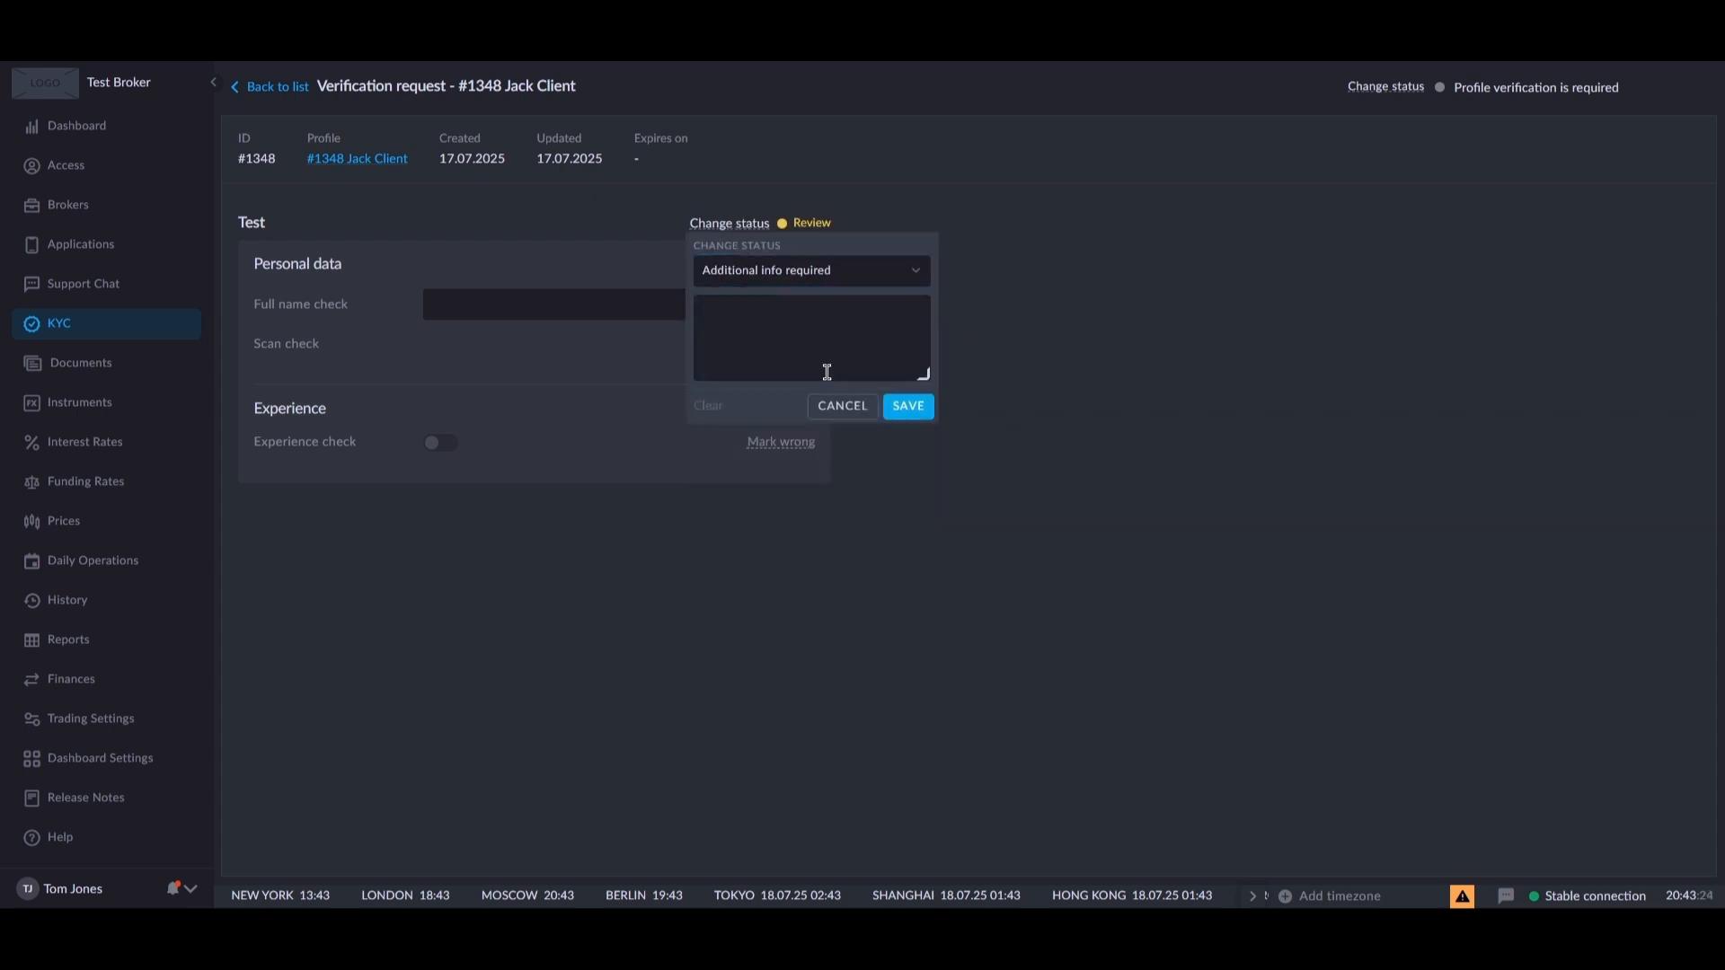
pyautogui.click(925, 406)
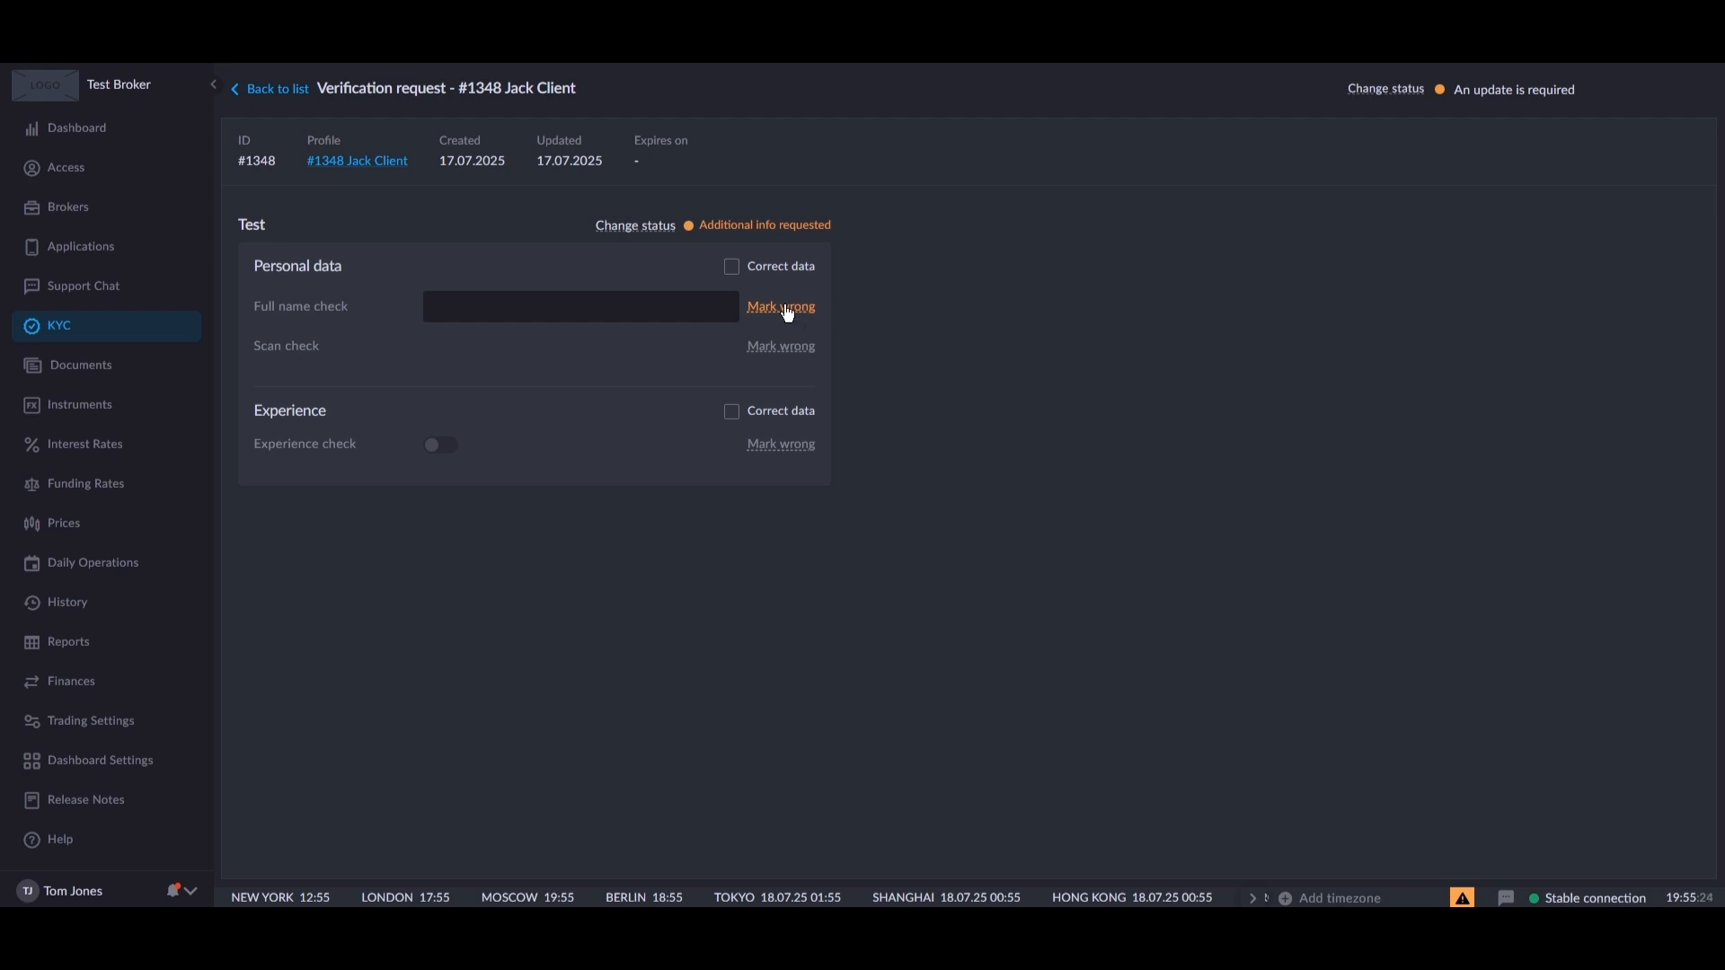
# - Change the Test questionnaire's status to Verified and save it
pyautogui.click(644, 233)
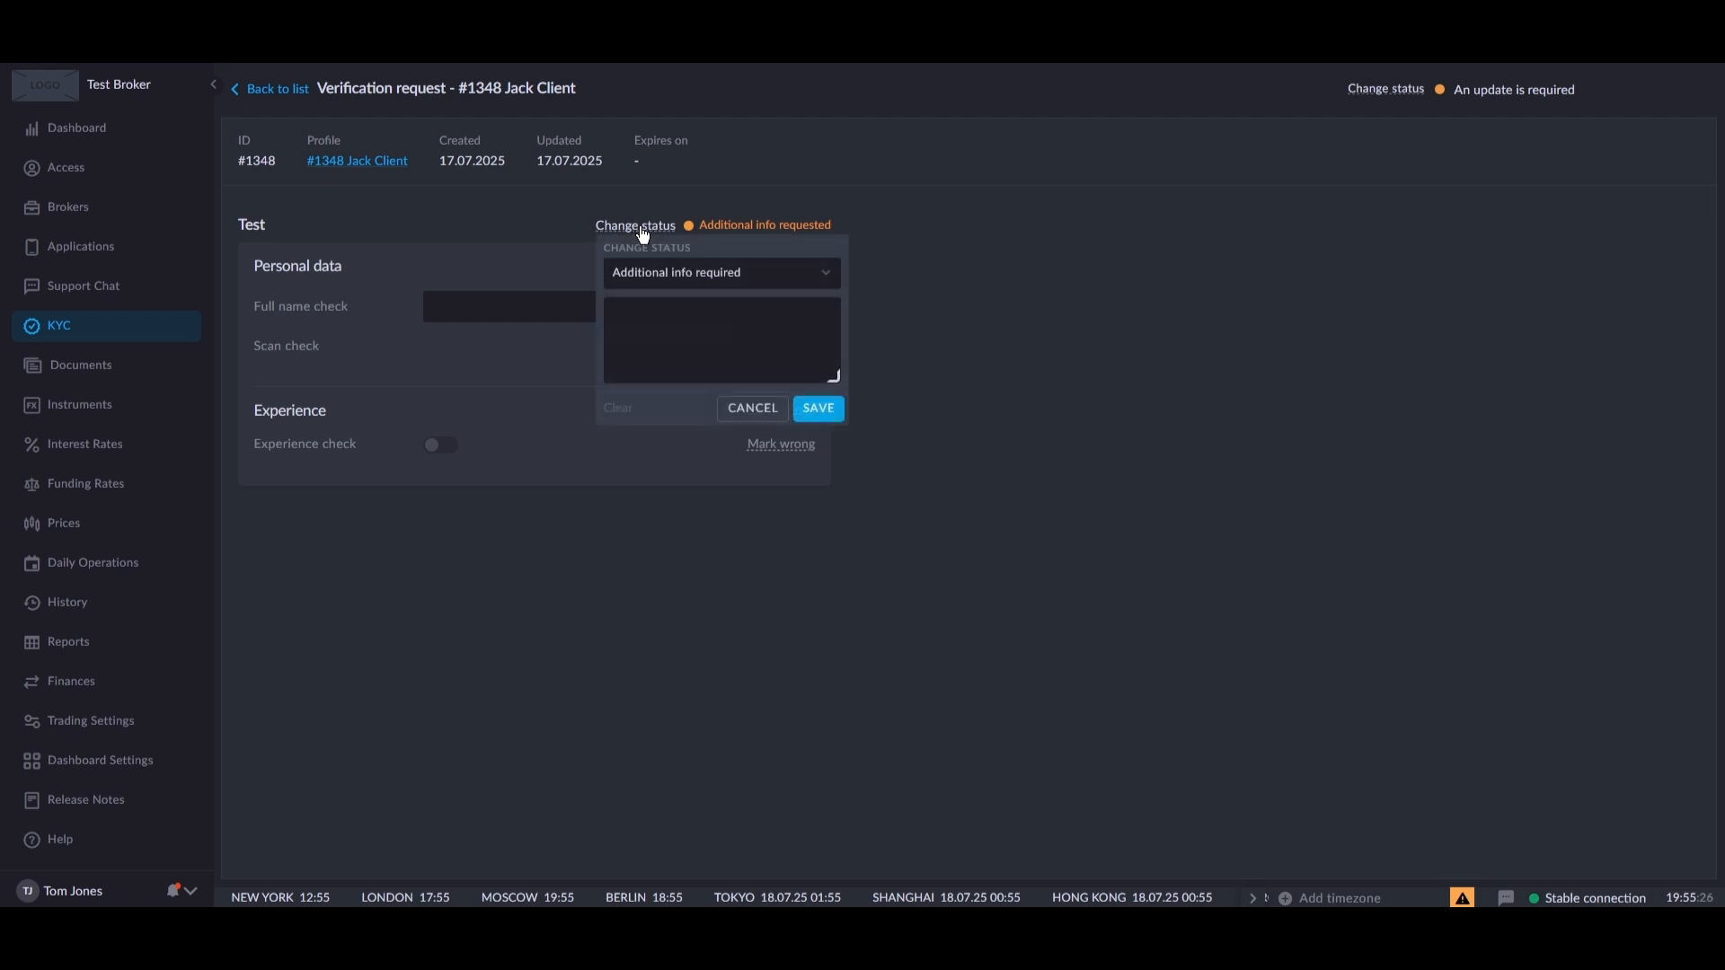
pyautogui.click(684, 275)
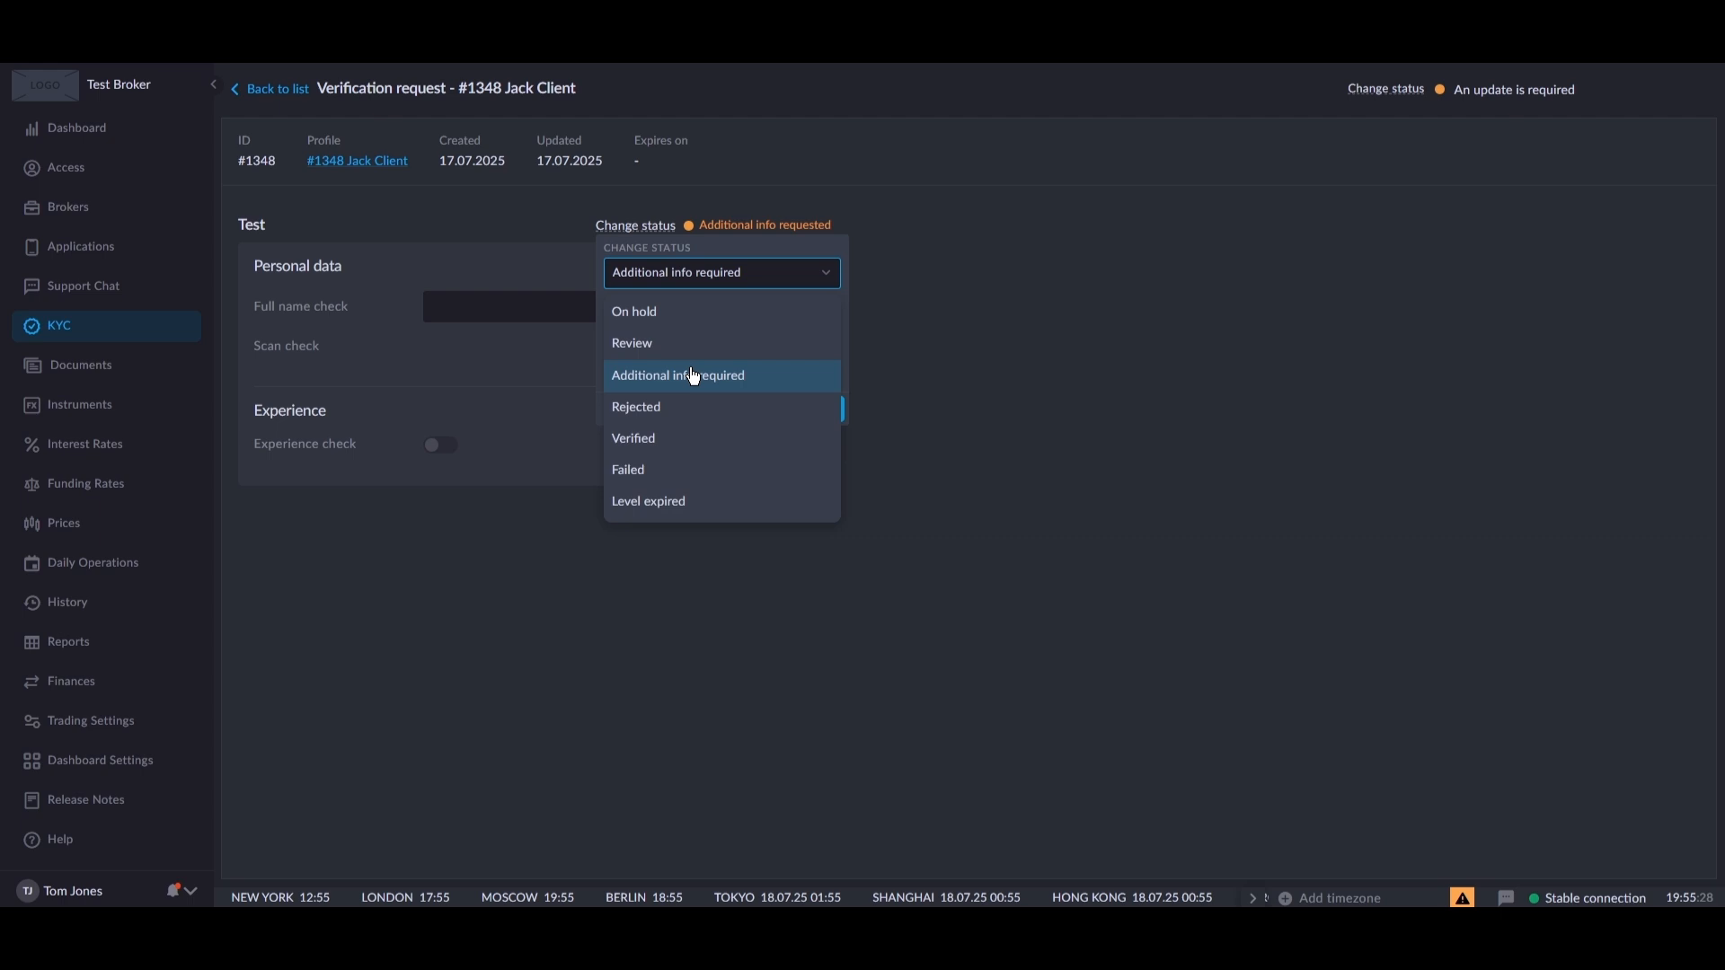
pyautogui.click(693, 440)
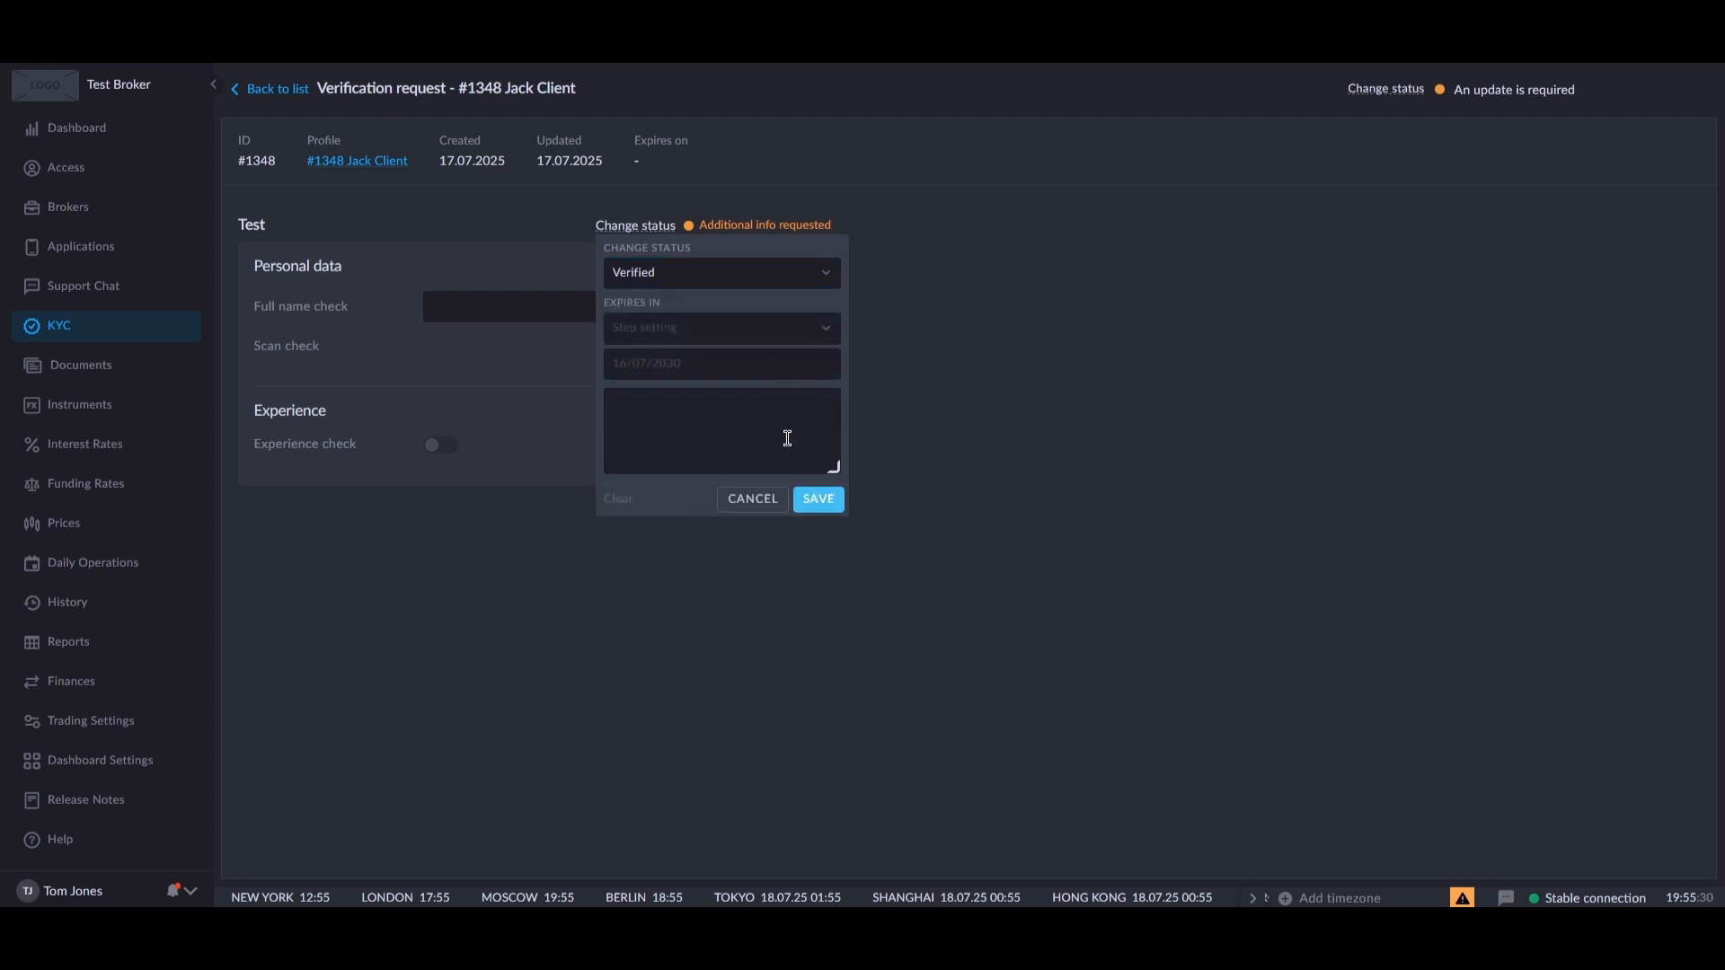
pyautogui.click(822, 500)
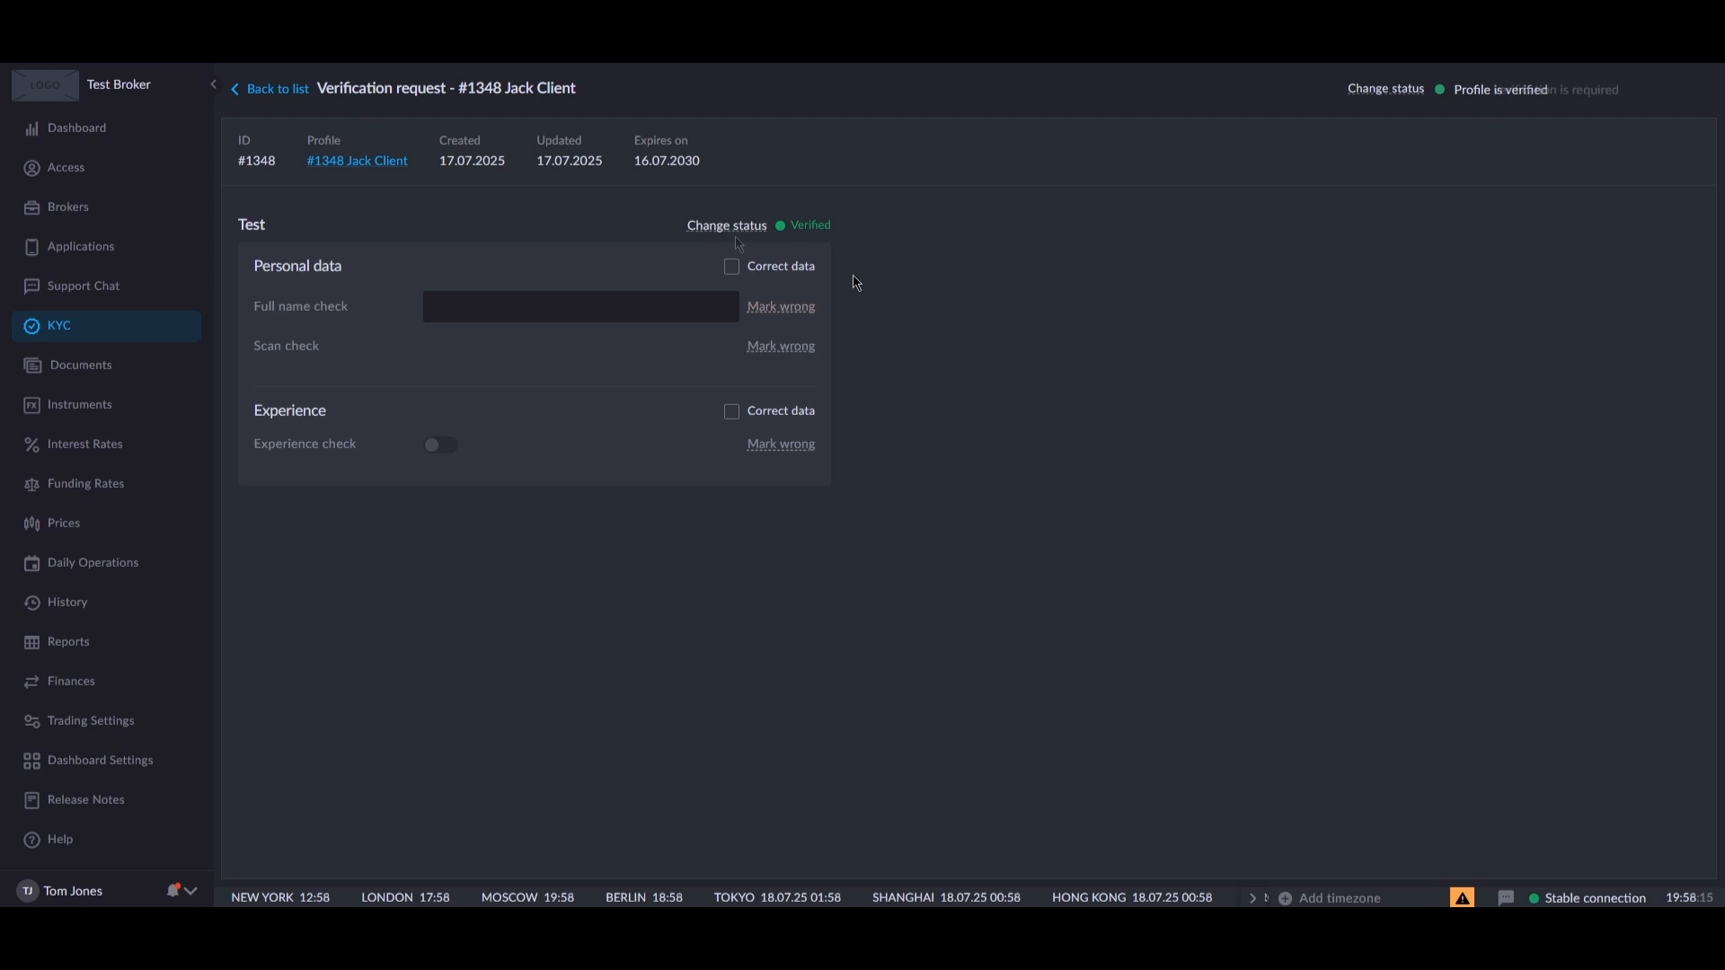
# - Switch the status to Level expired and save
pyautogui.click(727, 225)
pyautogui.click(763, 272)
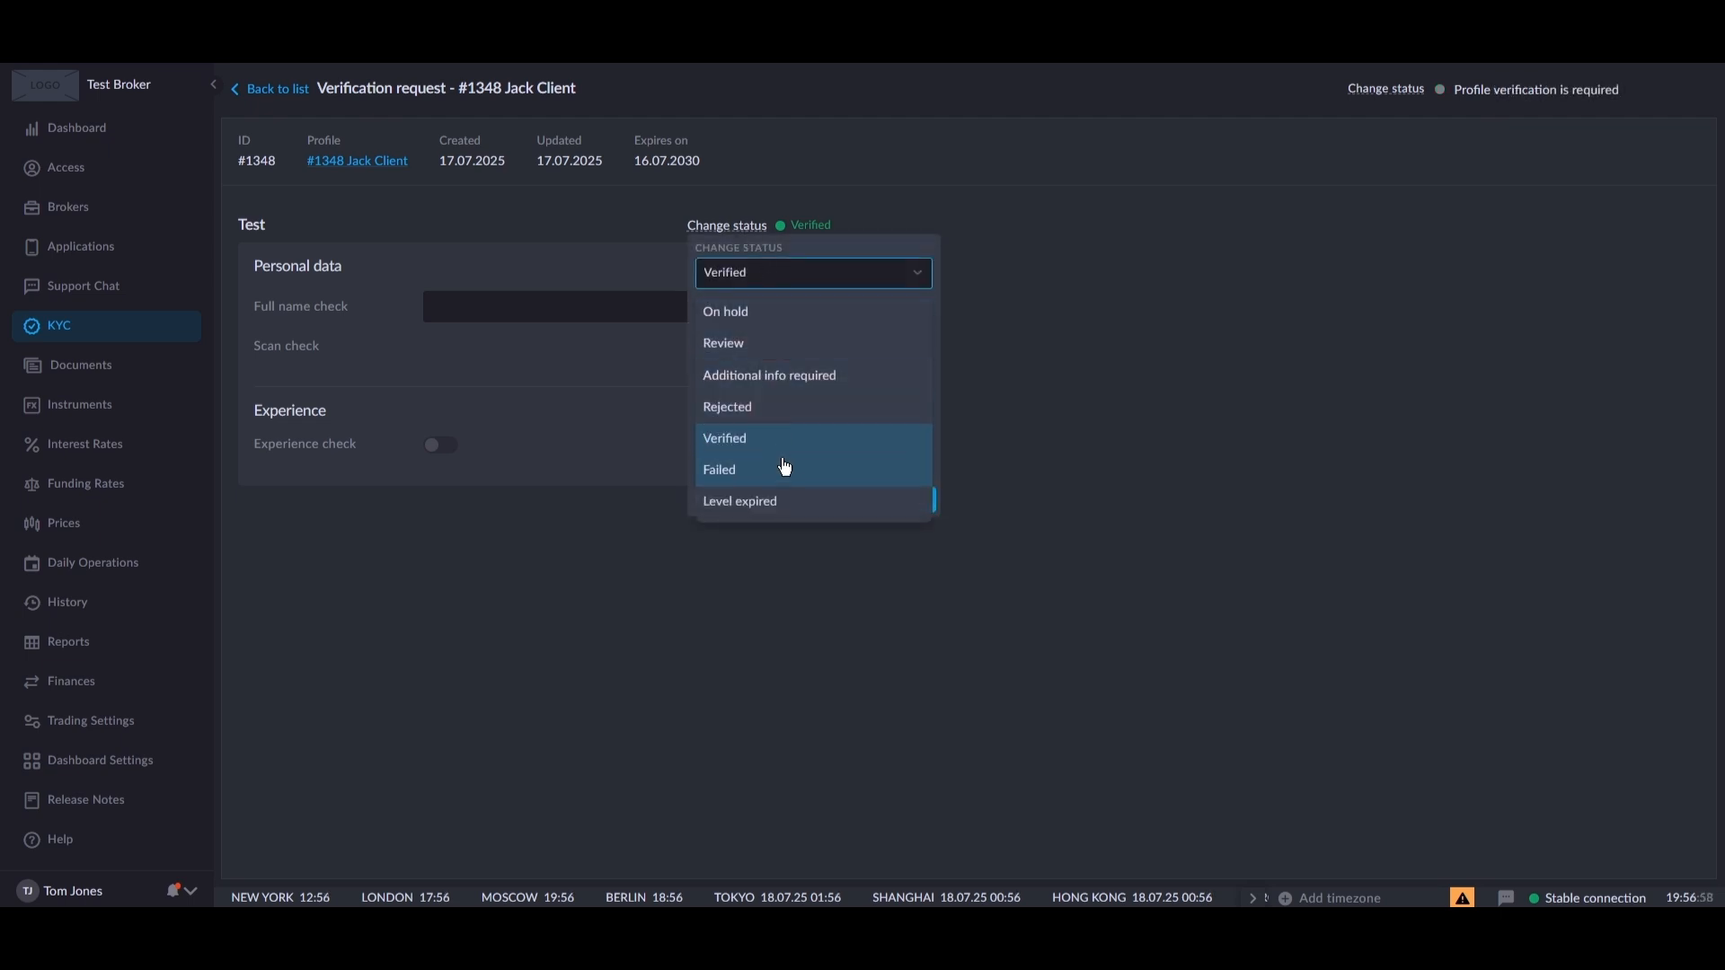
pyautogui.click(788, 500)
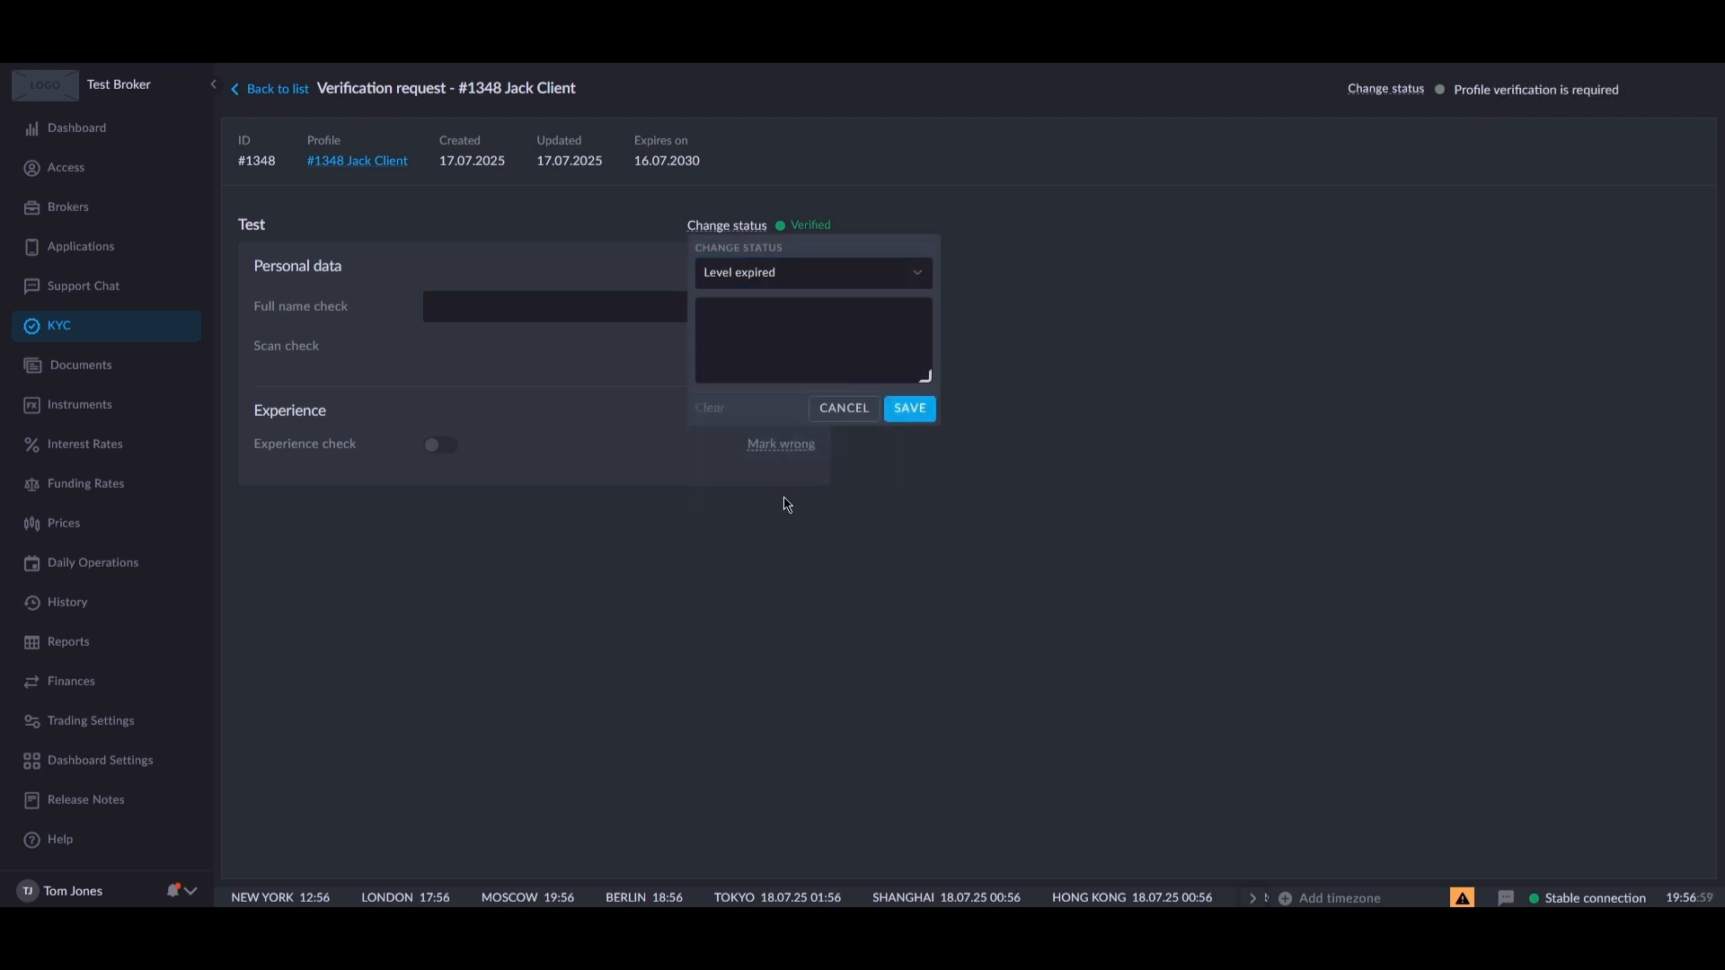
pyautogui.click(919, 413)
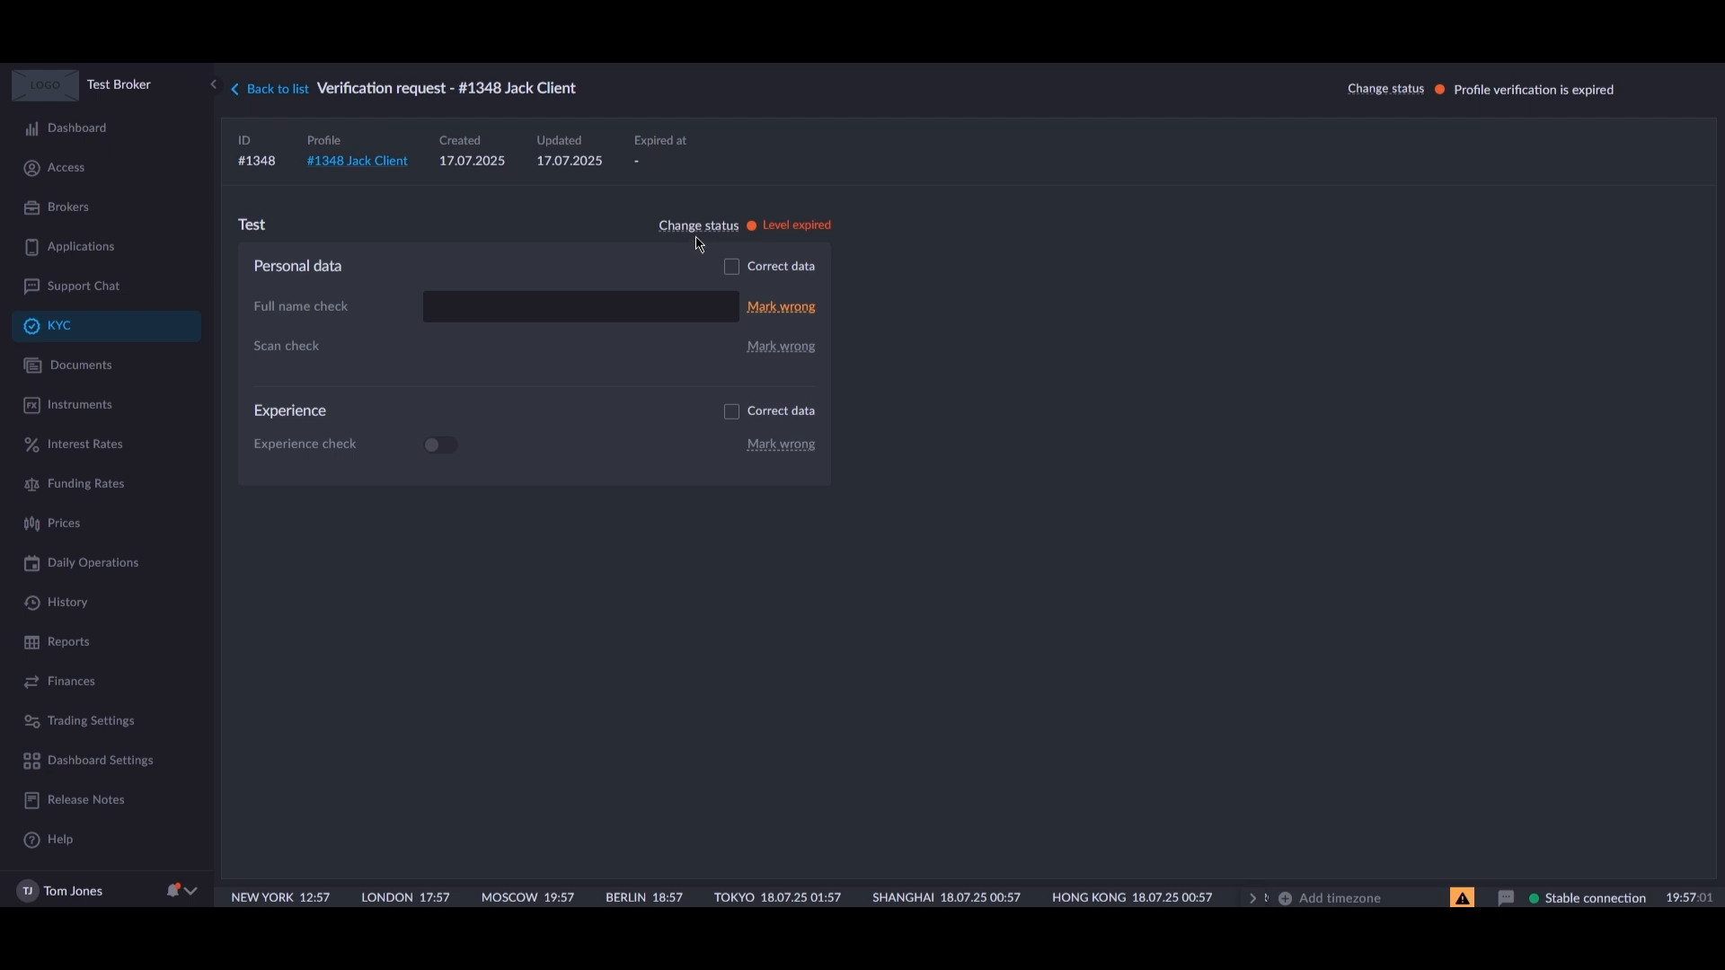
# - Switch the status to Rejected and save
pyautogui.click(697, 232)
pyautogui.click(736, 271)
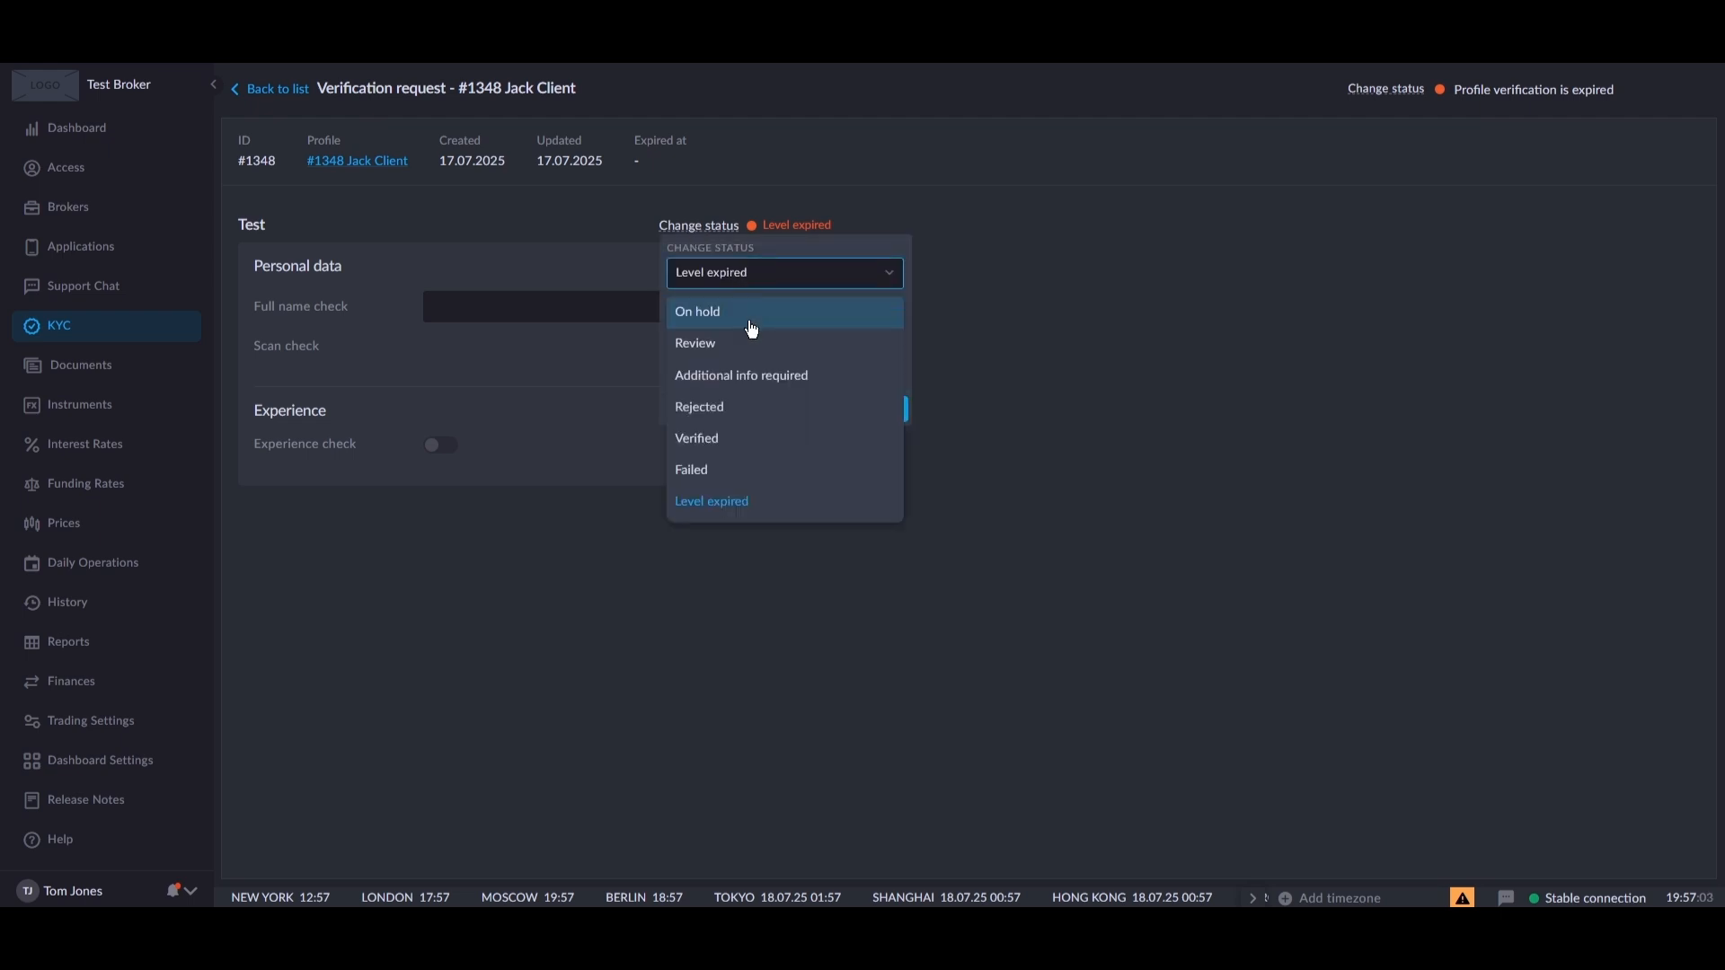
pyautogui.click(752, 416)
pyautogui.click(898, 409)
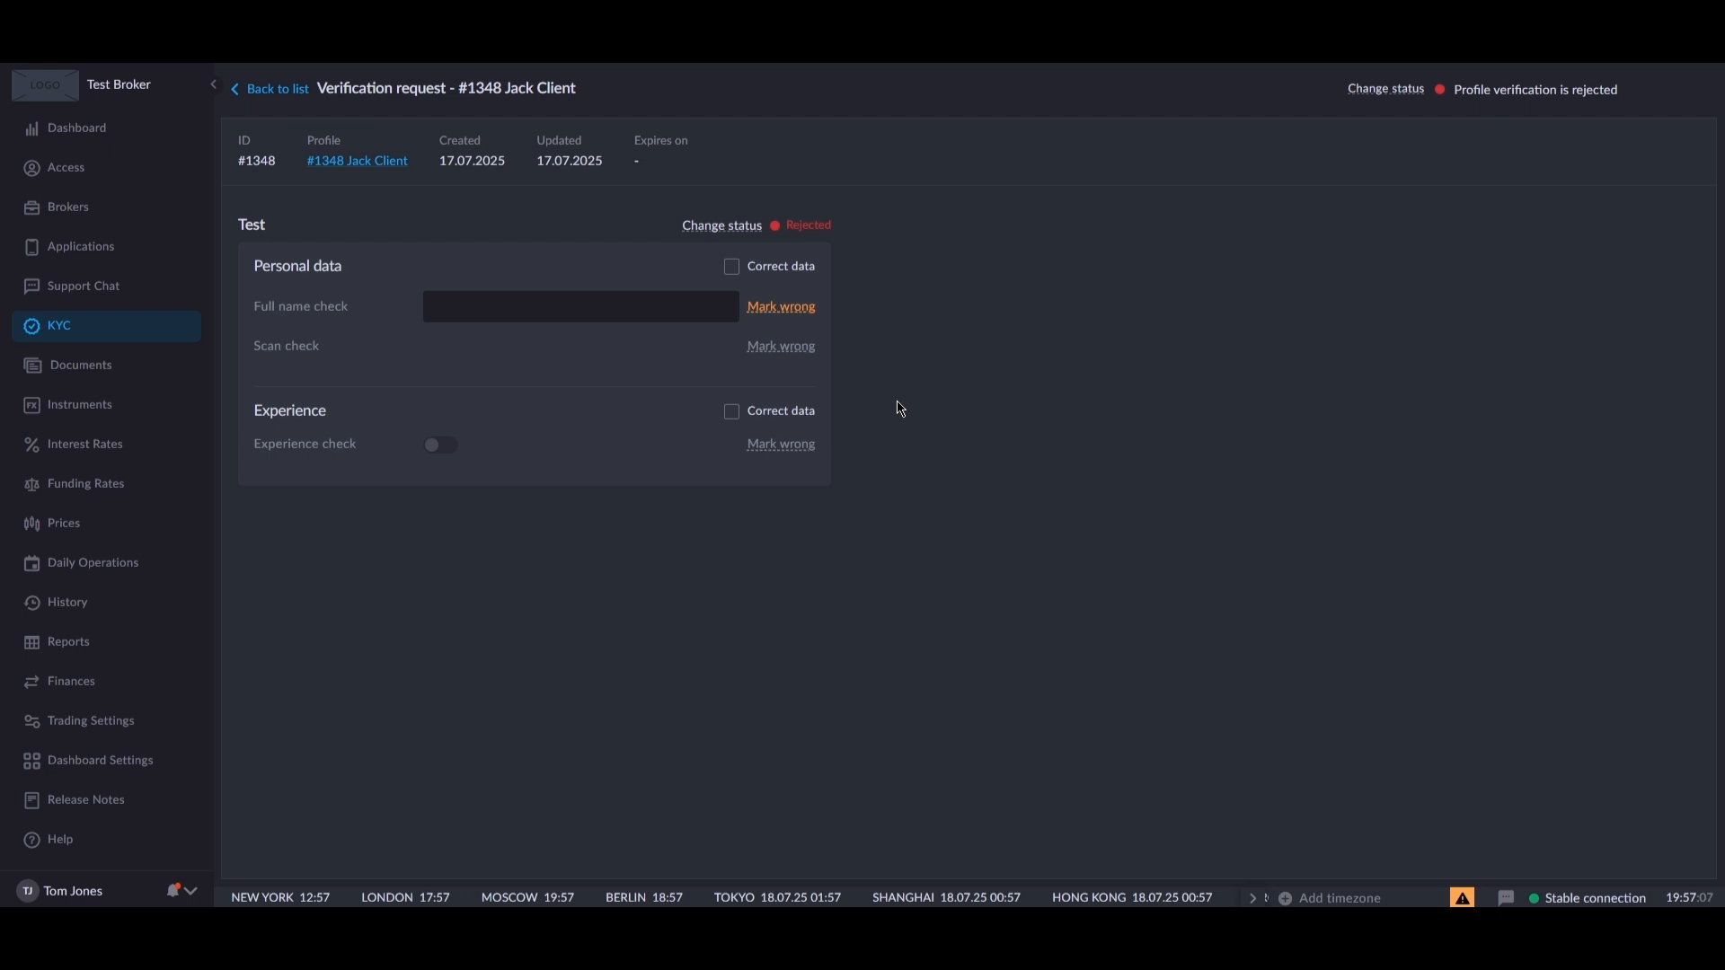
# - Set the final status back to Verified and save, expiring 16.07.2030
pyautogui.click(713, 235)
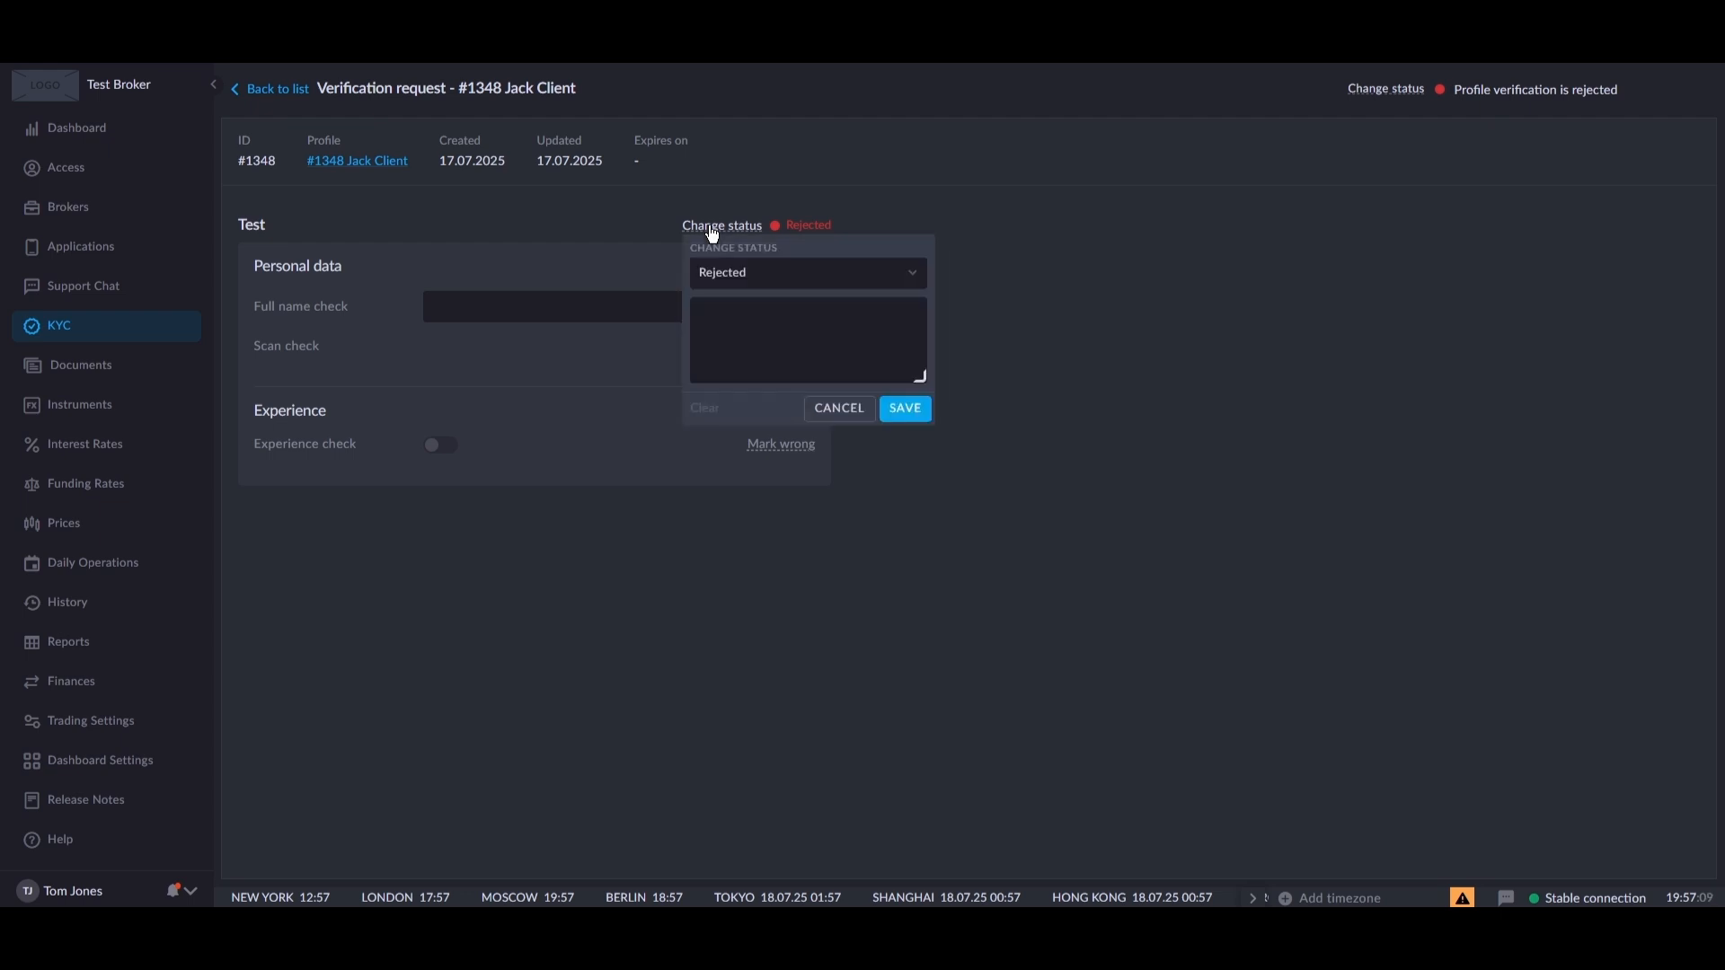
pyautogui.click(770, 275)
pyautogui.click(770, 449)
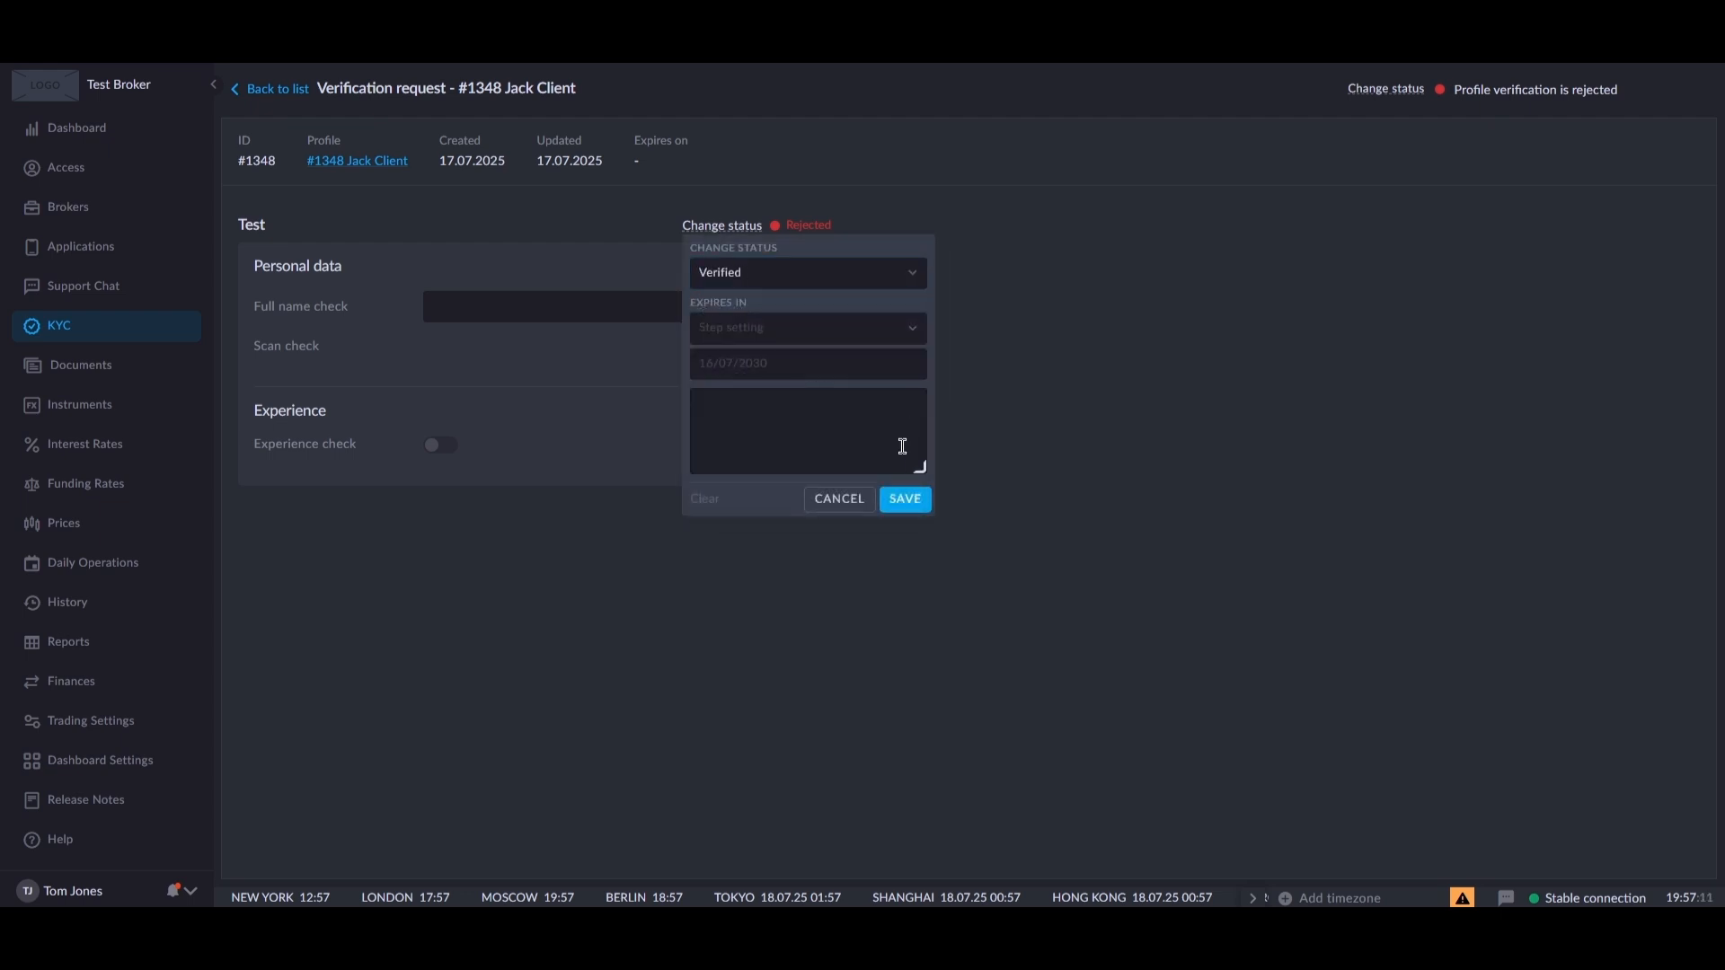
pyautogui.click(905, 500)
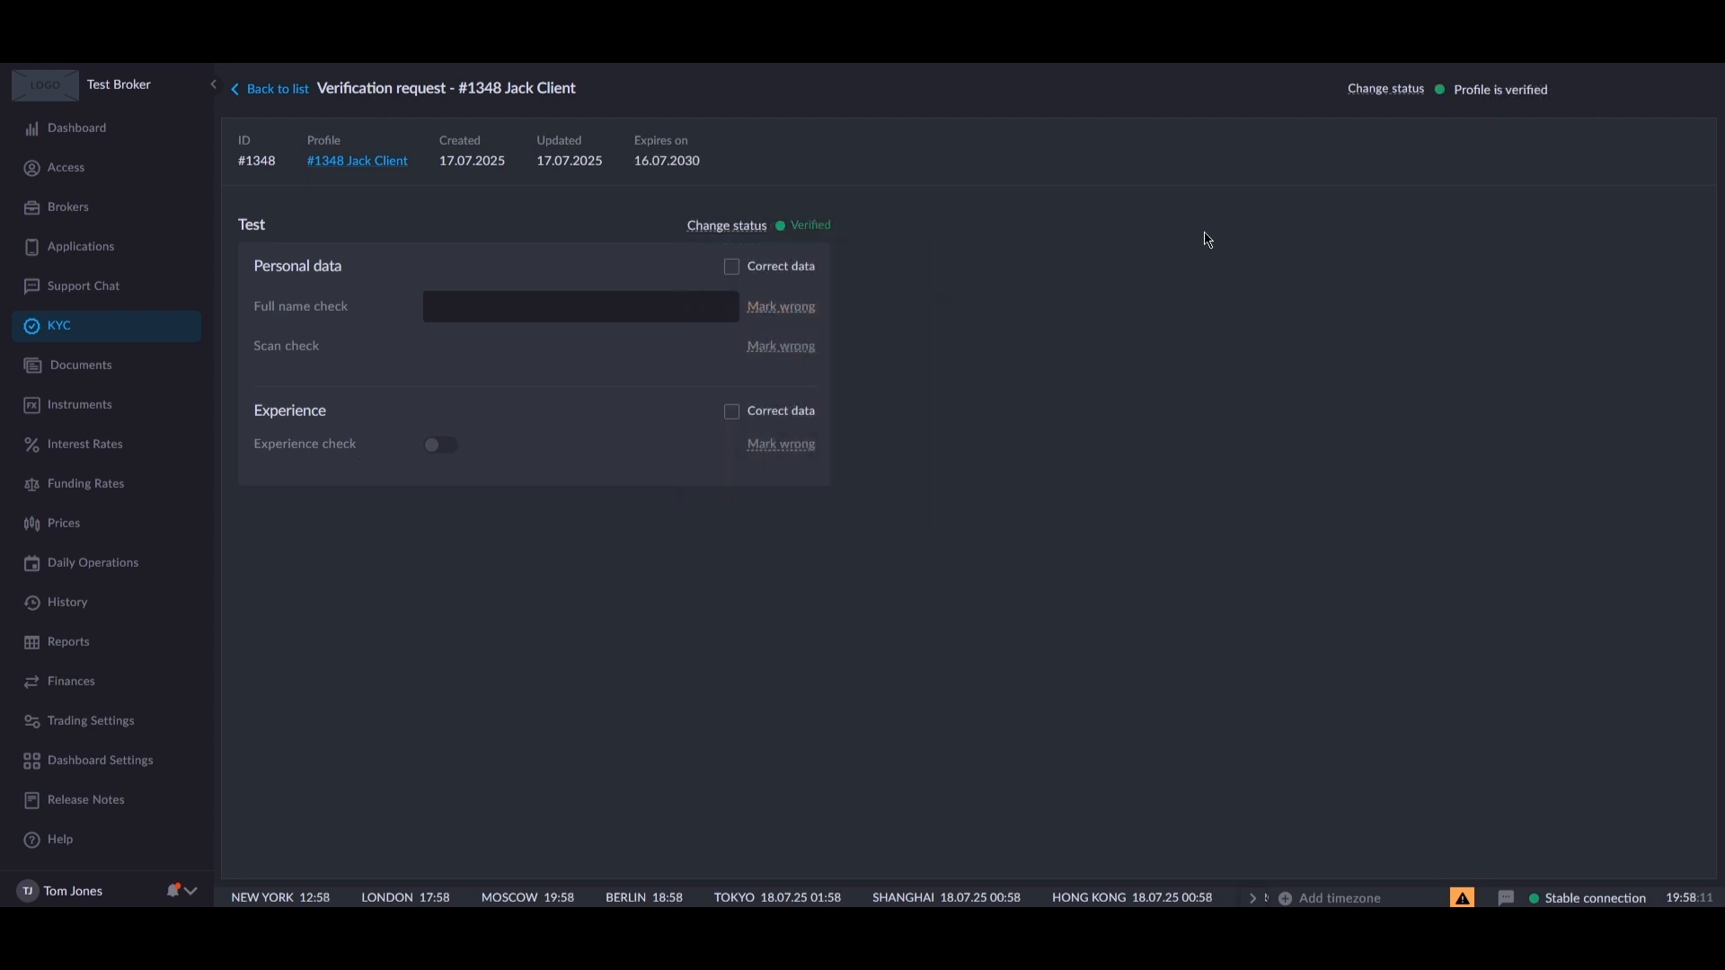